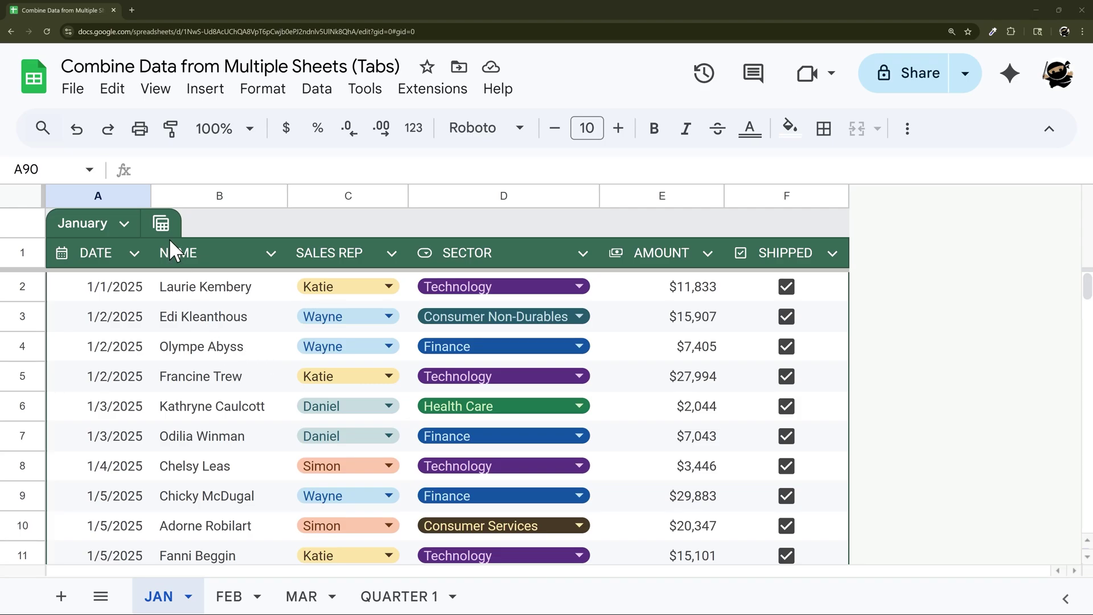
Step: Review the FEB, MAR and empty QUARTER 1 sheets, then return to JAN
{"action": "left_click", "coordinate": [230, 594]}
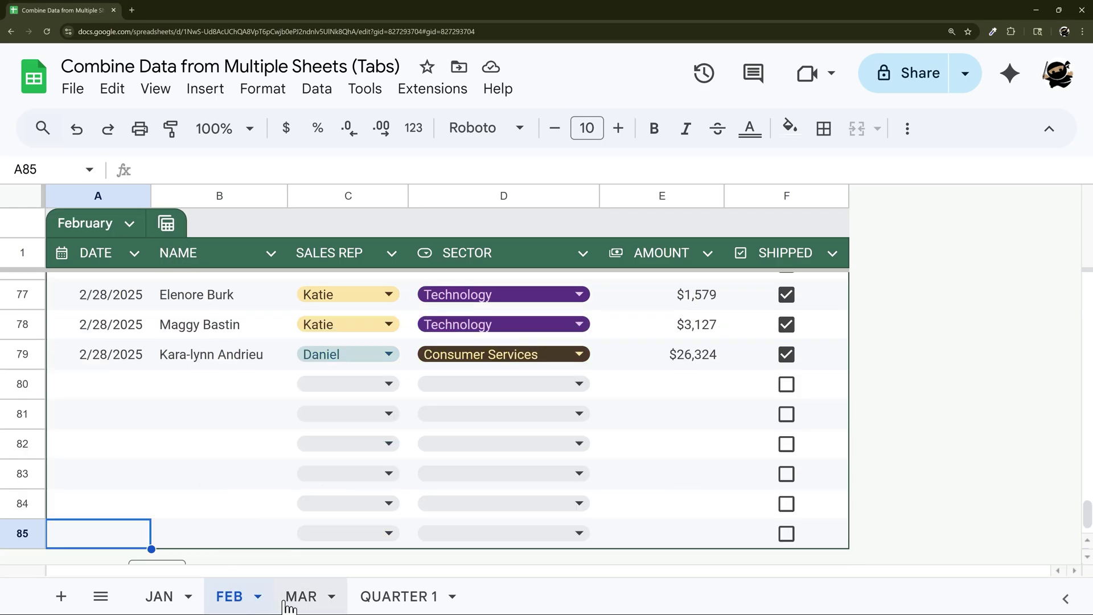
{"action": "left_click", "coordinate": [287, 602]}
{"action": "left_click", "coordinate": [389, 587]}
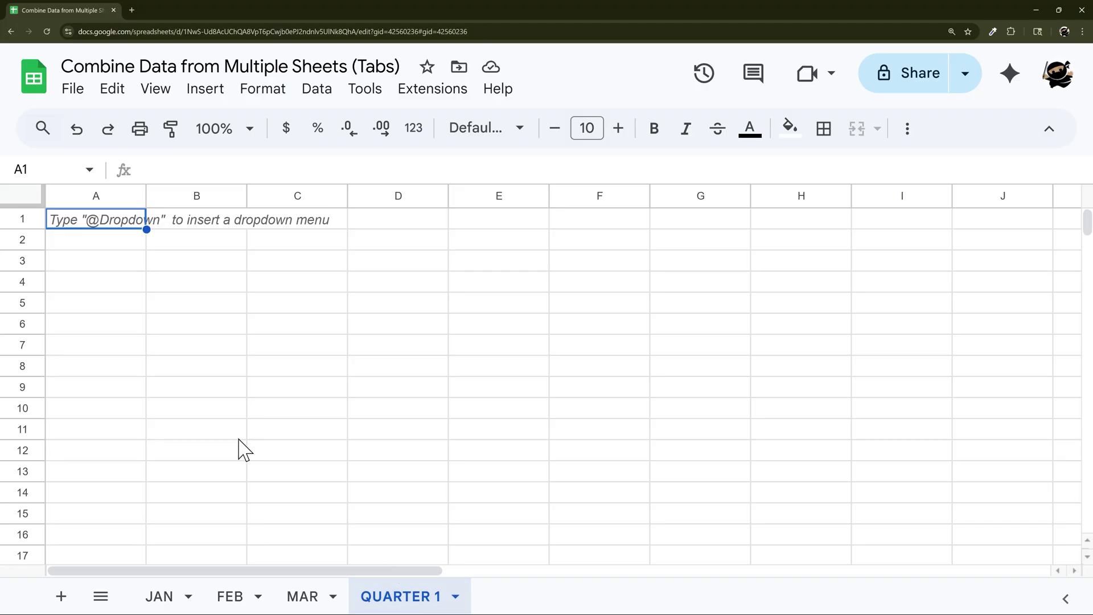
{"action": "left_click", "coordinate": [162, 595]}
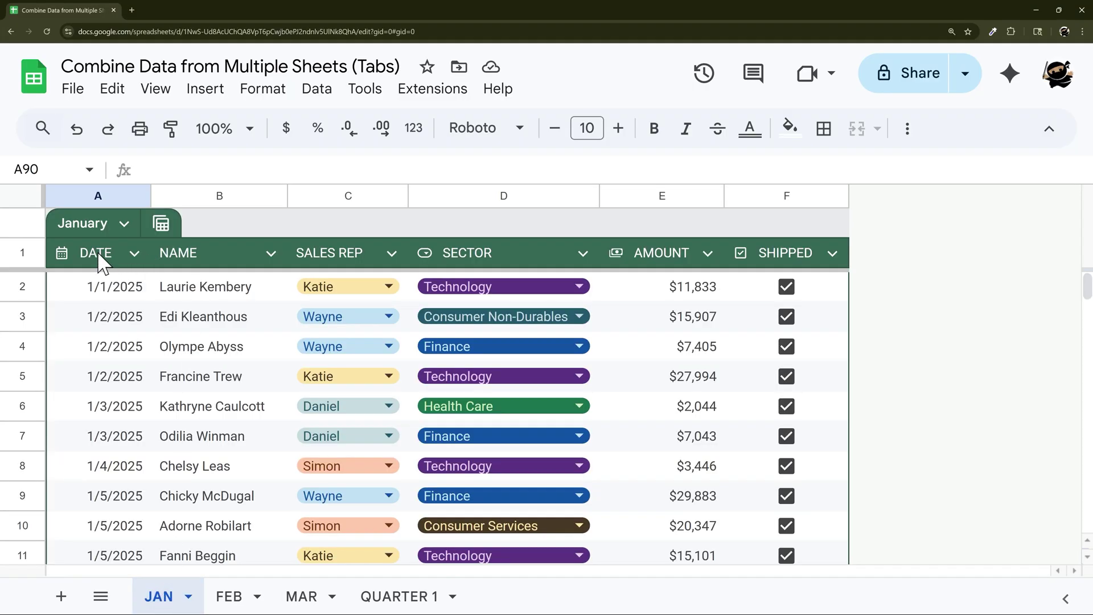
Step: Select JAN's DATE–SHIPPED header row A1:F1 and compare it with the FEB and MAR tables
{"action": "left_click_drag", "start_coordinate": [103, 262], "coordinate": [797, 264]}
{"action": "key", "text": "ctrl+c"}
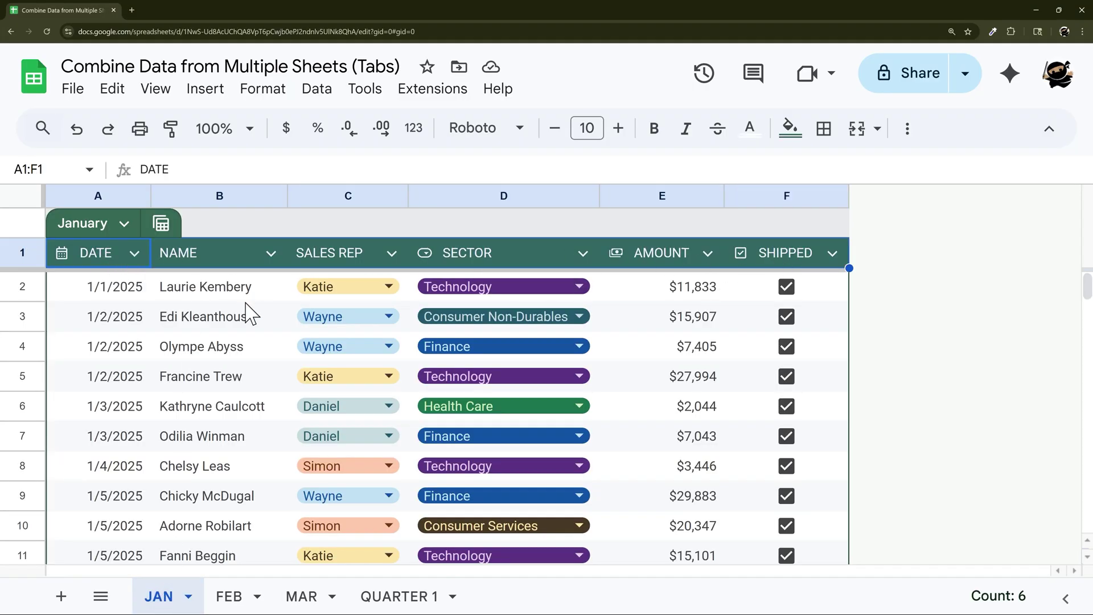
{"action": "left_click", "coordinate": [228, 596]}
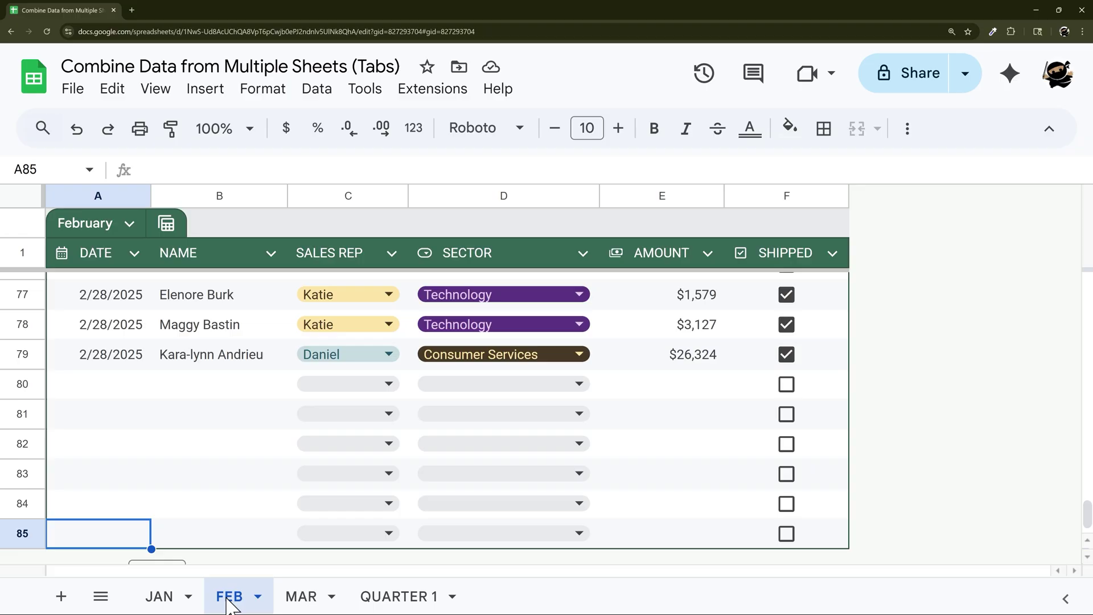
{"action": "left_click", "coordinate": [299, 594]}
{"action": "left_click", "coordinate": [162, 594]}
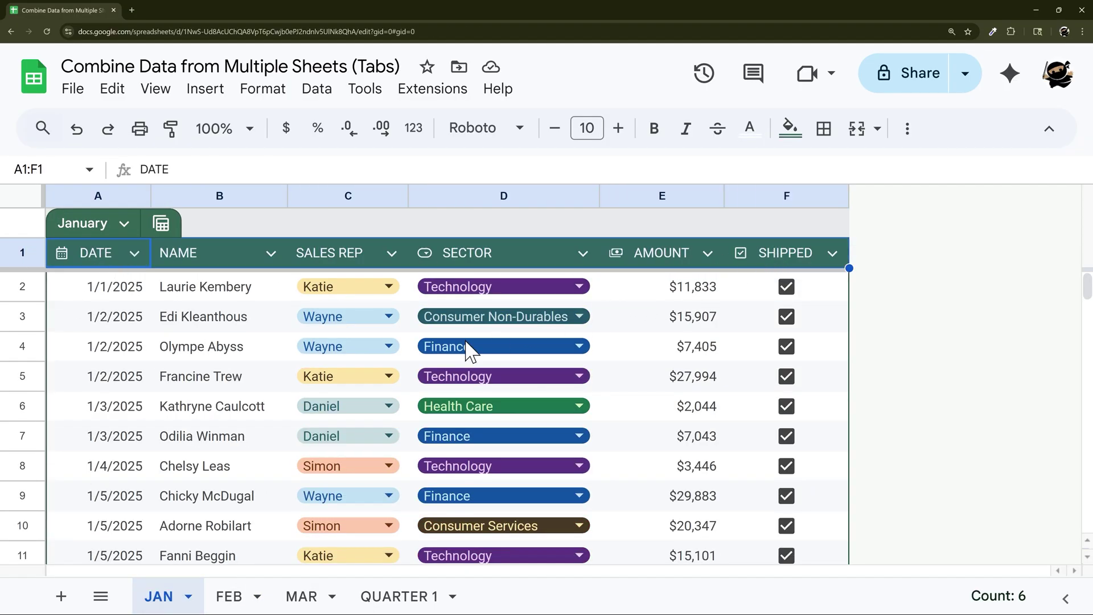
Step: Paste the DATE–SHIPPED headers into QUARTER 1 row 1 with green fill and white text
{"action": "left_click", "coordinate": [401, 597]}
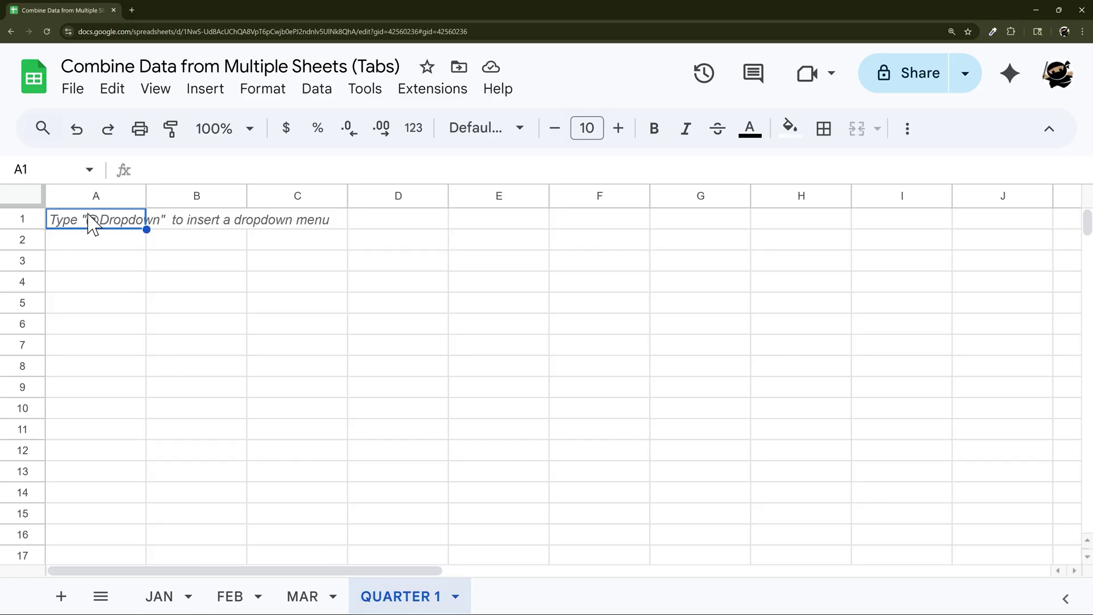
{"action": "key", "text": "ctrl+v"}
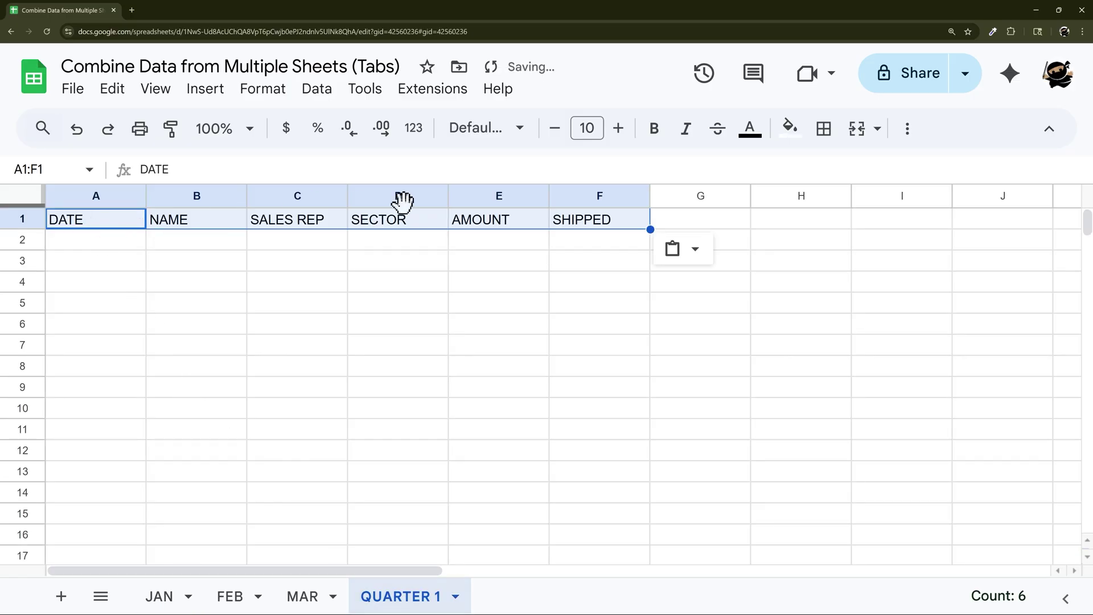
{"action": "left_click", "coordinate": [789, 128]}
{"action": "left_click", "coordinate": [884, 308]}
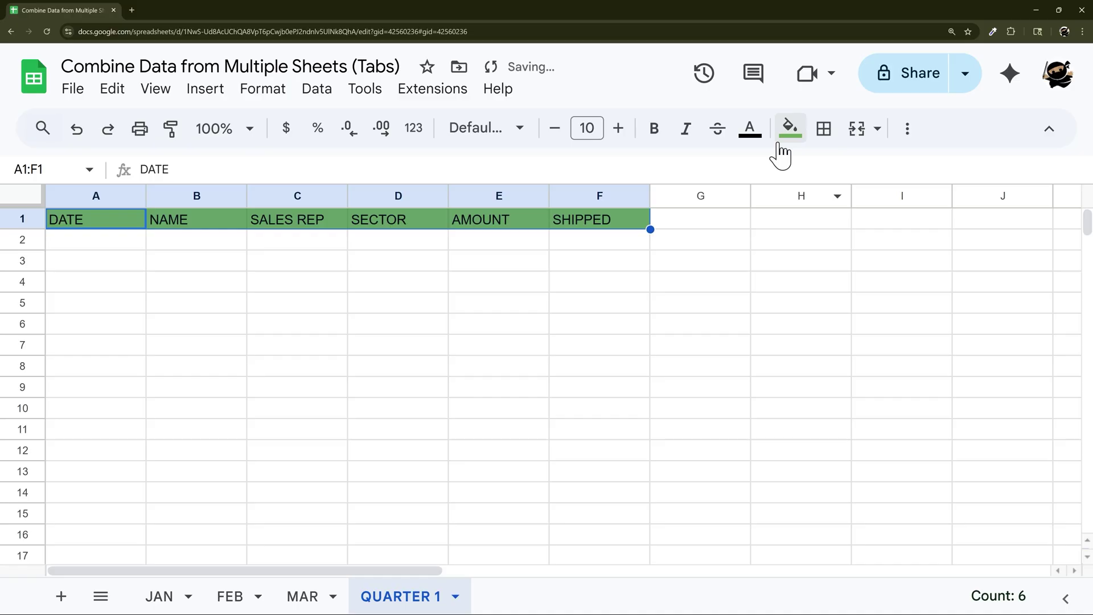
{"action": "left_click", "coordinate": [749, 128]}
{"action": "left_click", "coordinate": [950, 199]}
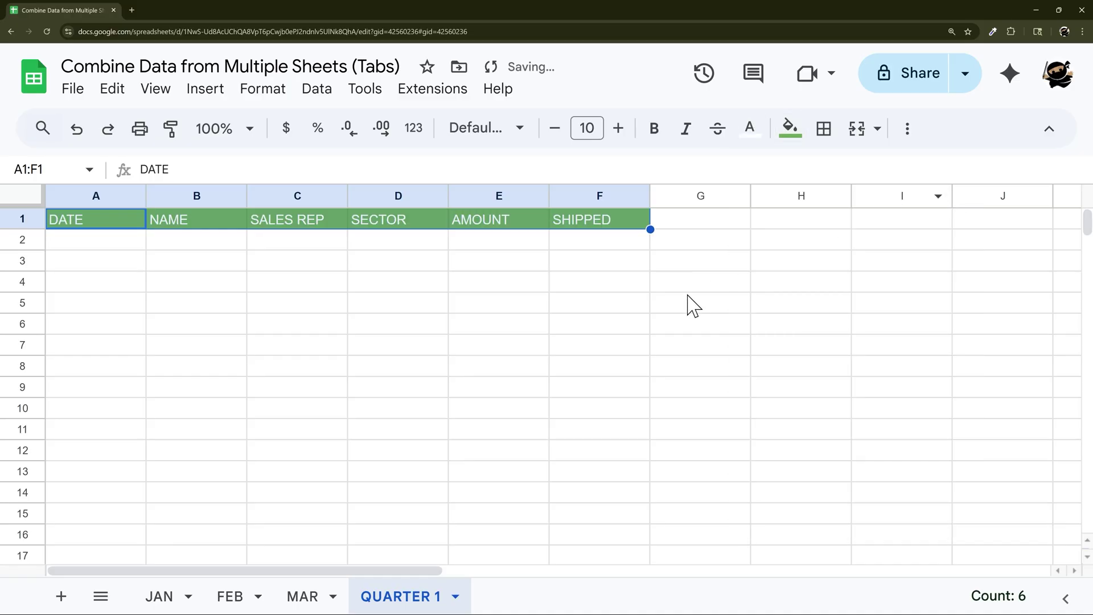
{"action": "left_click", "coordinate": [629, 328]}
{"action": "left_click", "coordinate": [92, 242]}
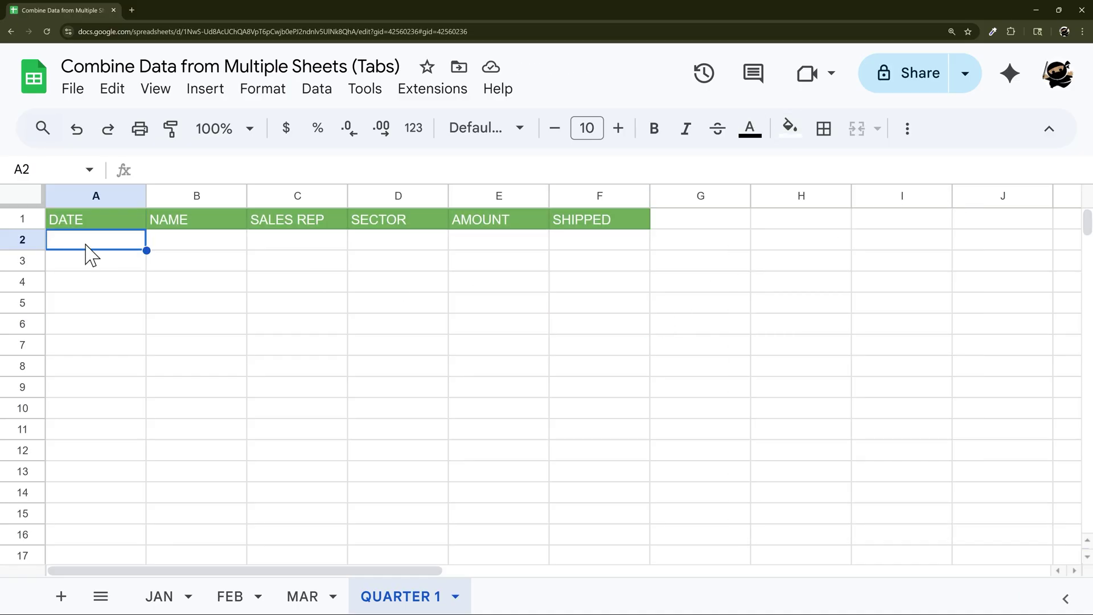
Step: Start the array formula in A2 with the open-ended JAN!A2:F reference
{"action": "type", "text": "="}
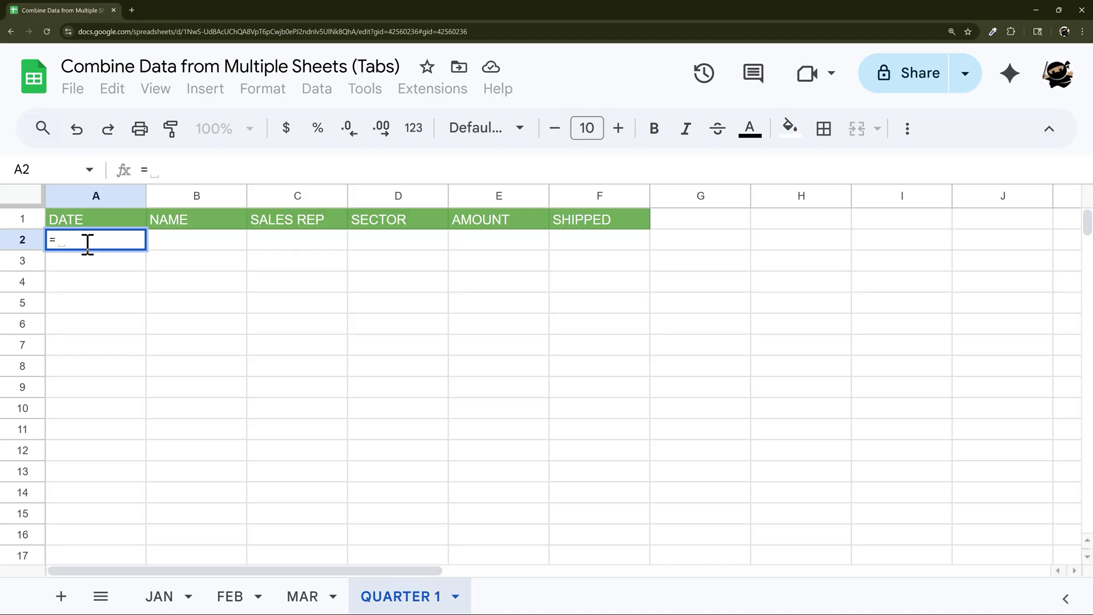
{"action": "type", "text": "{"}
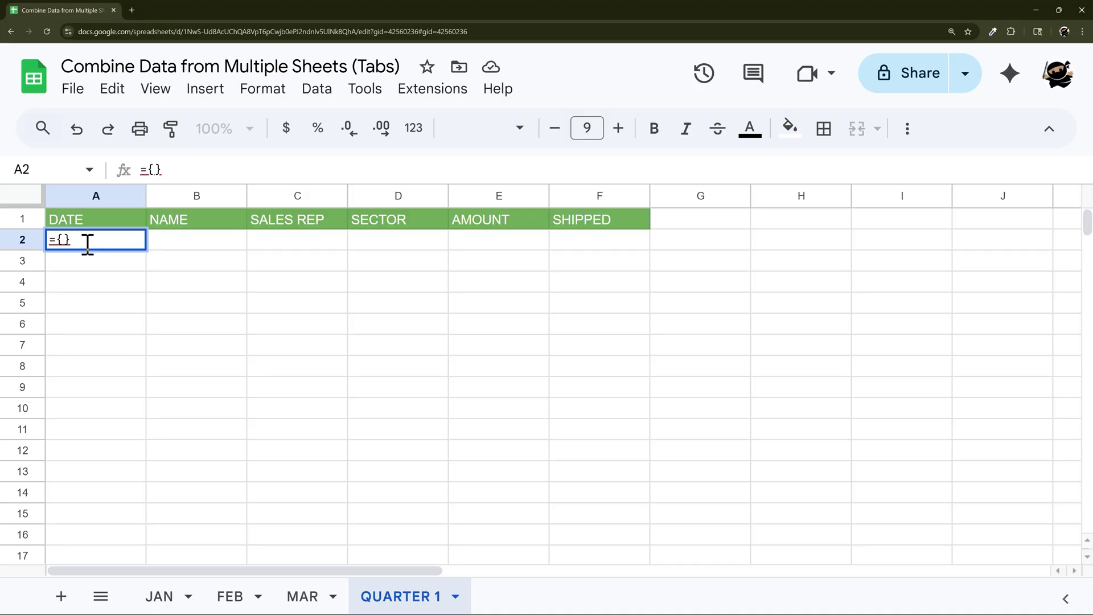
{"action": "left_click_drag", "start_coordinate": [59, 238], "coordinate": [73, 239]}
{"action": "key", "text": "BackSpace"}
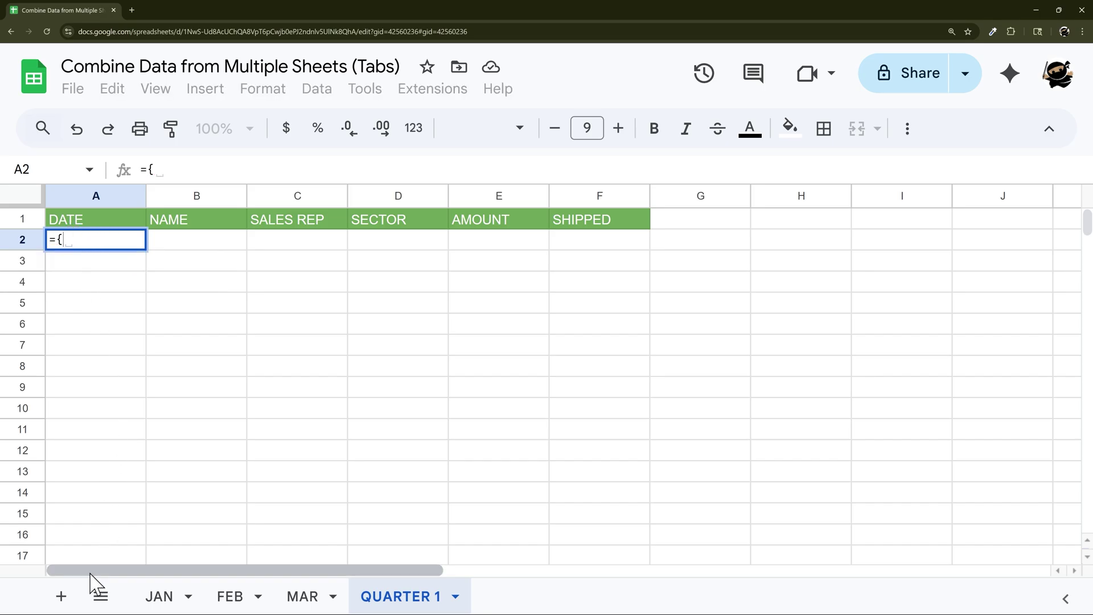
{"action": "left_click", "coordinate": [151, 598]}
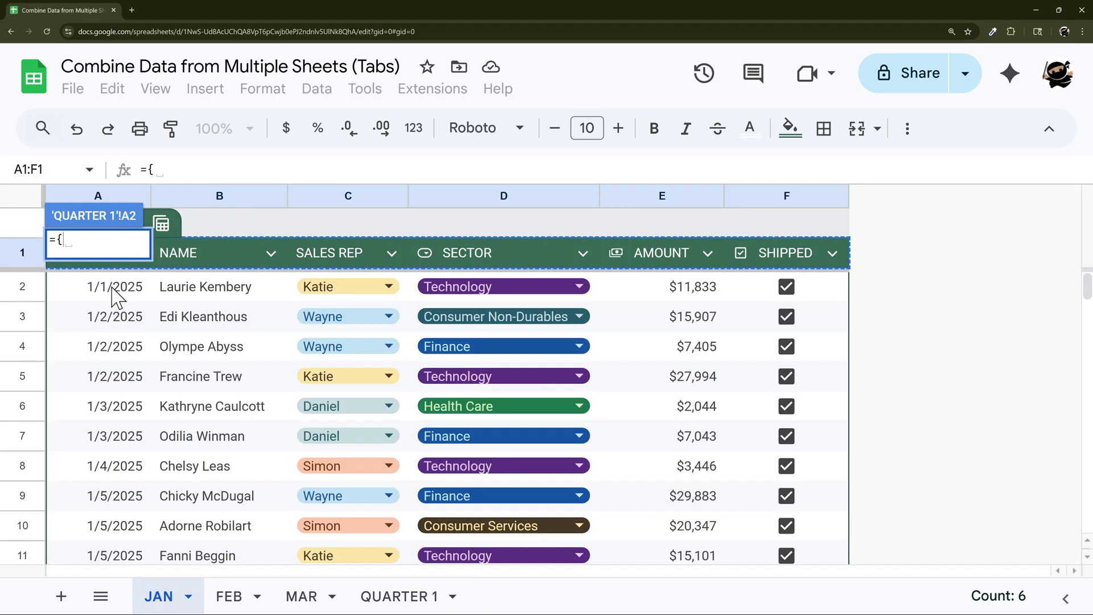
{"action": "left_click_drag", "start_coordinate": [112, 288], "coordinate": [784, 393]}
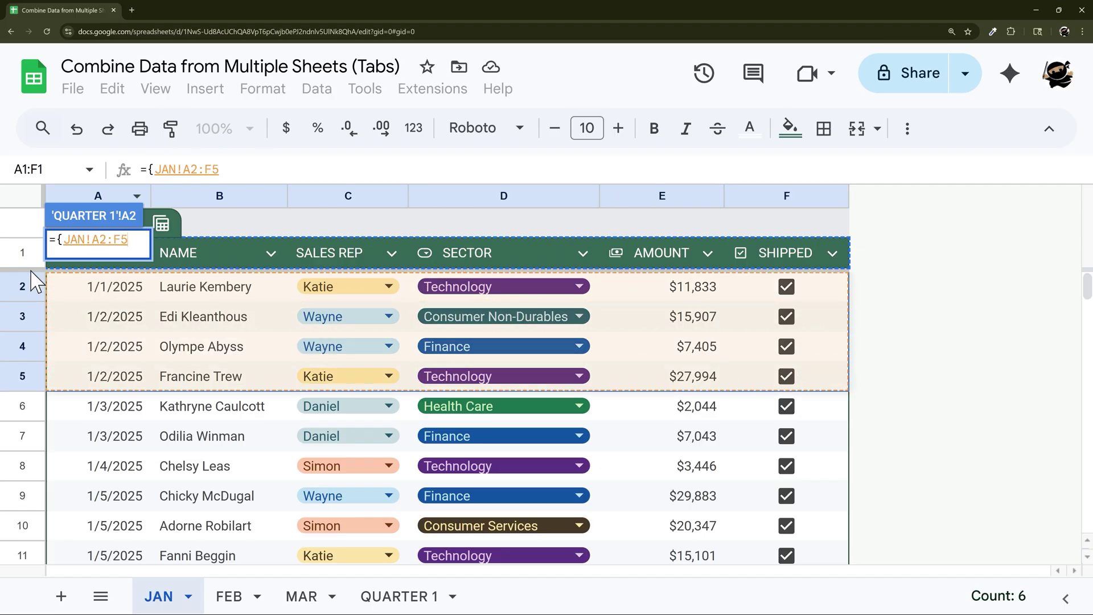
{"action": "left_click", "coordinate": [235, 169]}
{"action": "key", "text": "BackSpace"}
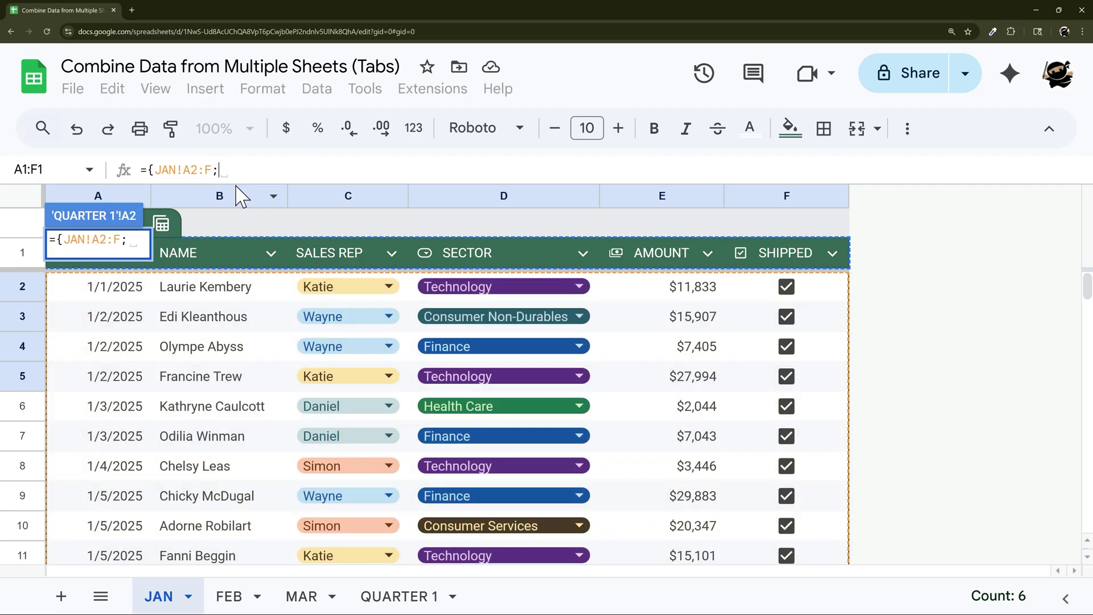
Step: Add the open-ended FEB!A2:F reference to the array
{"action": "left_click", "coordinate": [230, 596]}
{"action": "scroll", "coordinate": [146, 341], "scroll_direction": "up", "scroll_amount": 15}
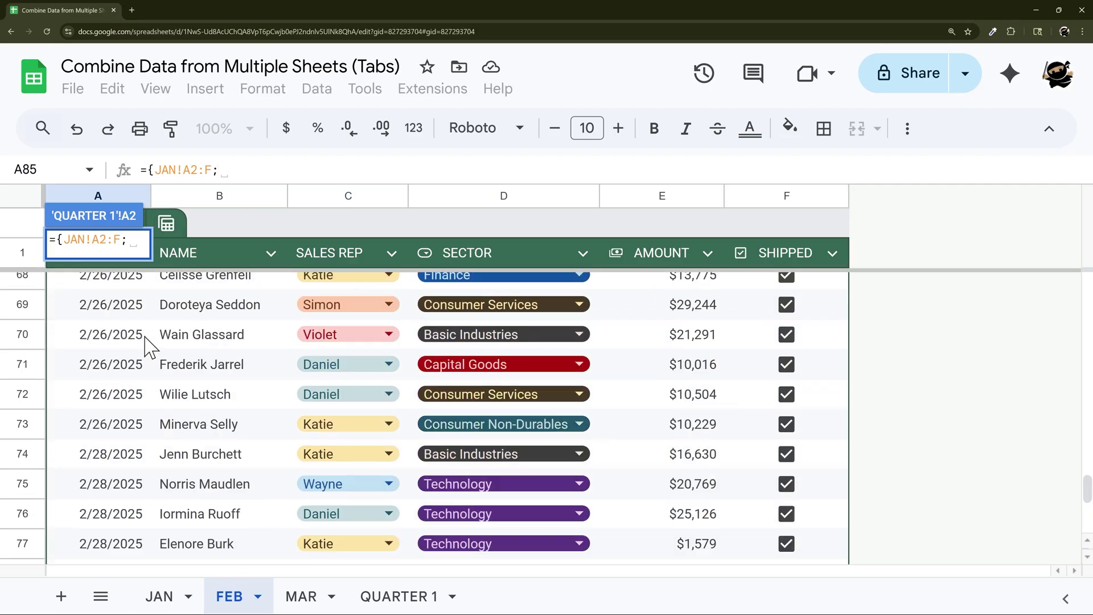
{"action": "left_click", "coordinate": [116, 287]}
{"action": "left_click_drag", "start_coordinate": [116, 288], "coordinate": [785, 393]}
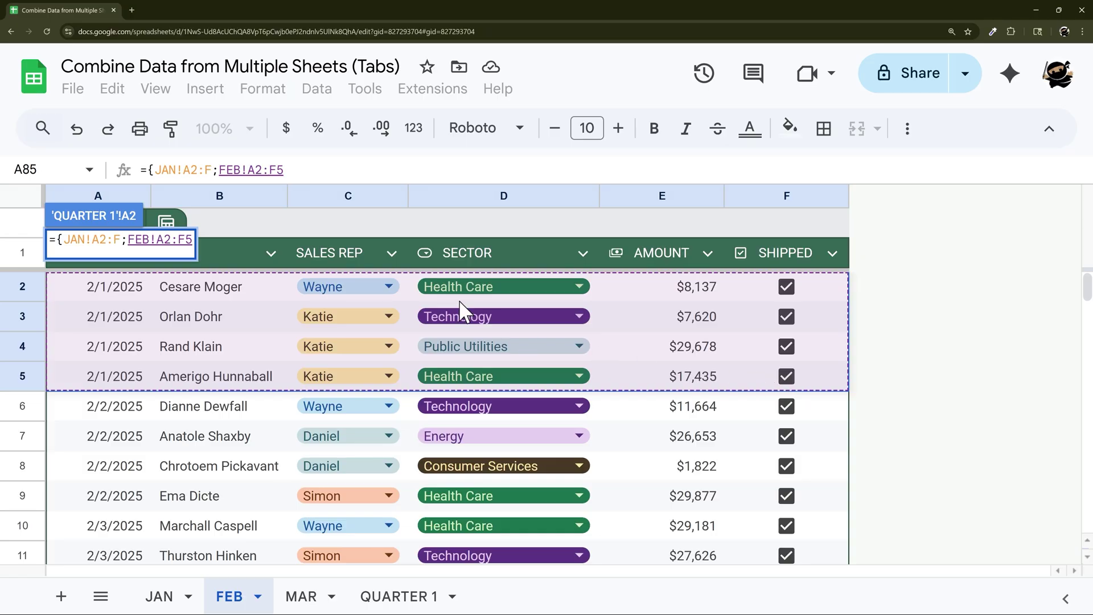
{"action": "left_click", "coordinate": [288, 170]}
{"action": "key", "text": "BackSpace"}
Step: Append ;MAR!A2:F as the last reference in the array
{"action": "type", "text": ";"}
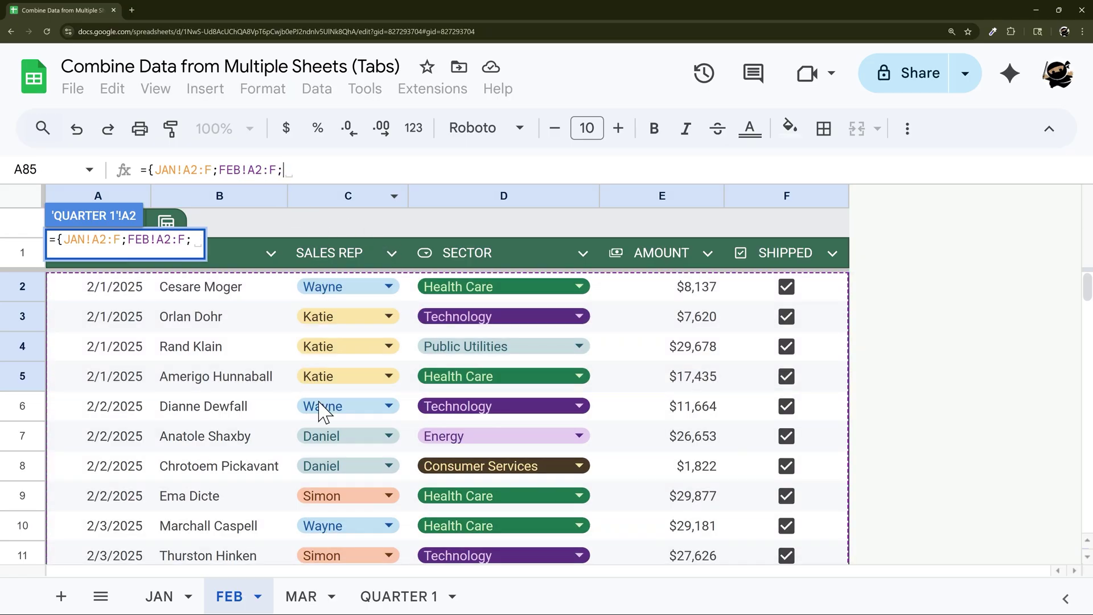
{"action": "left_click", "coordinate": [302, 596]}
{"action": "left_click_drag", "start_coordinate": [119, 296], "coordinate": [785, 449]}
{"action": "key", "text": "BackSpace"}
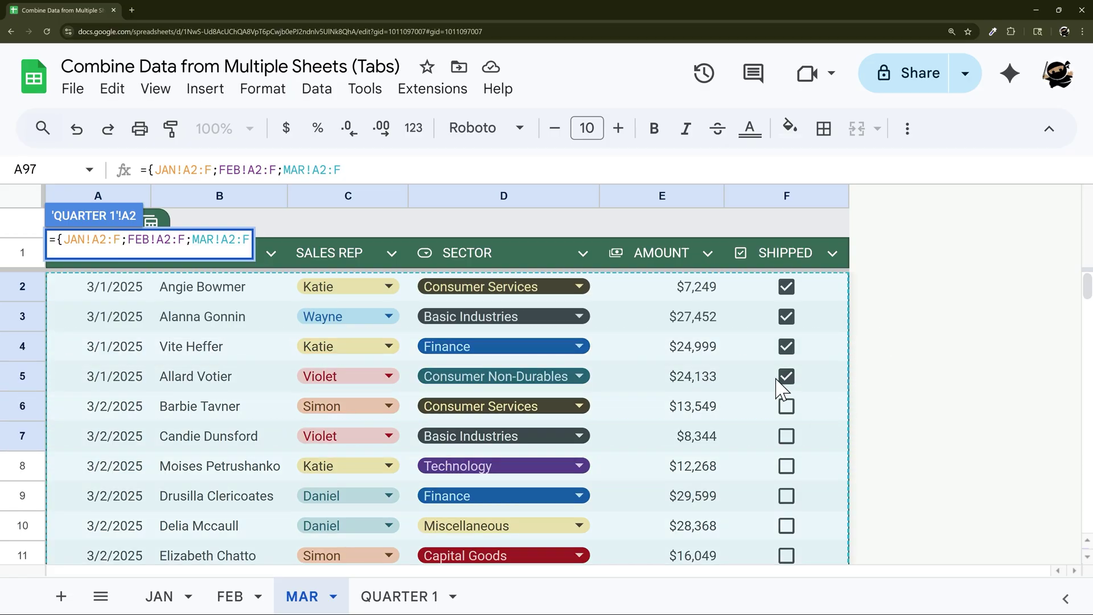
Step: Commit the stacking formula and resize columns A–D to fit dates, names and sectors
{"action": "type", "text": "}"}
{"action": "key", "text": "Return"}
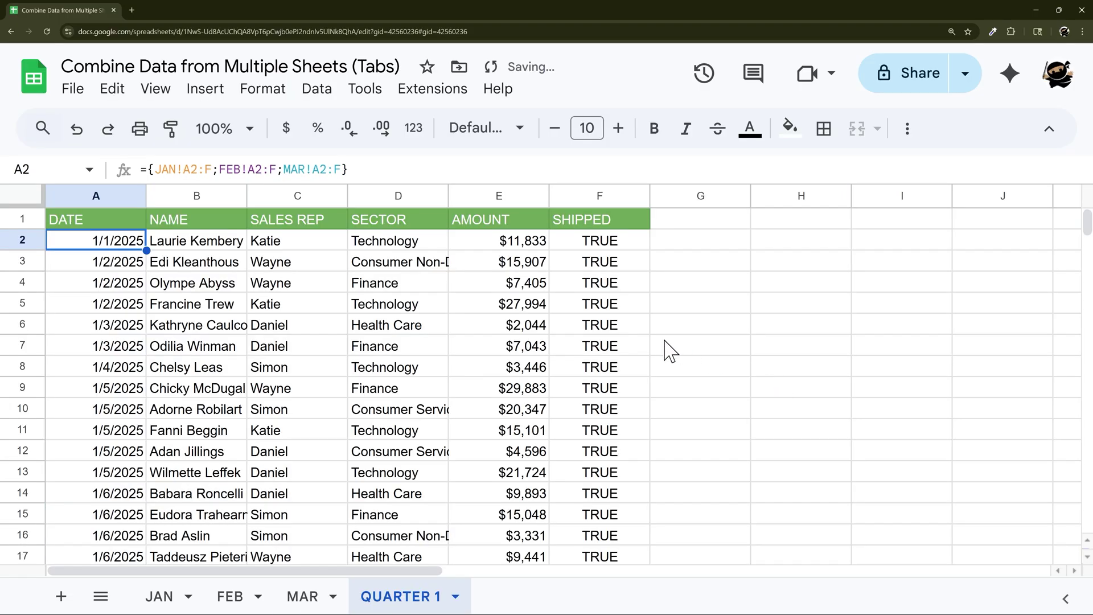
{"action": "left_click_drag", "start_coordinate": [448, 195], "coordinate": [523, 196]}
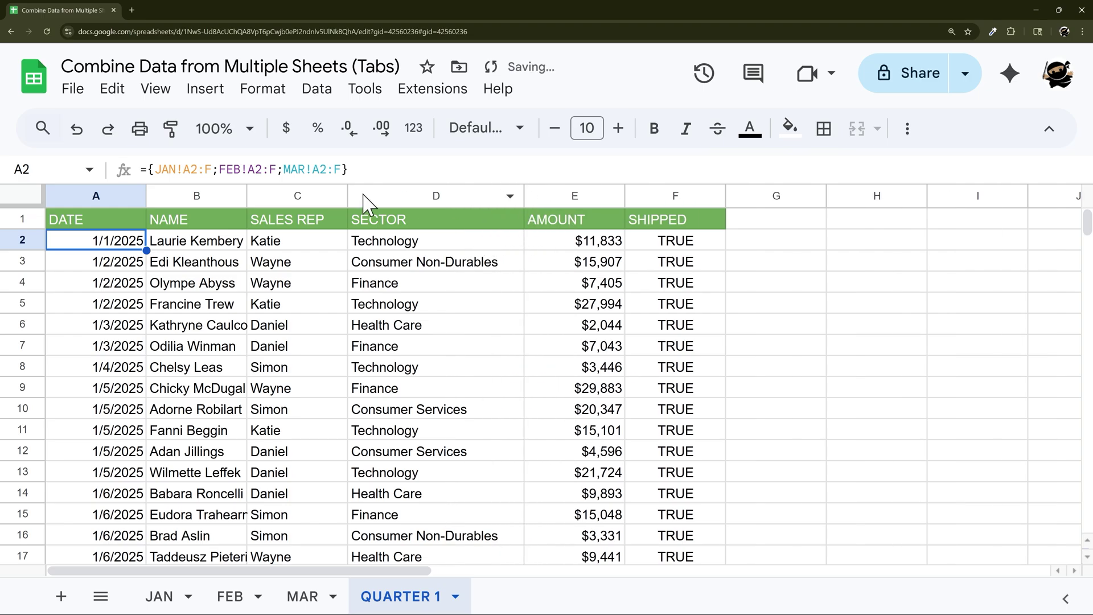
{"action": "left_click_drag", "start_coordinate": [246, 195], "coordinate": [289, 195]}
{"action": "left_click_drag", "start_coordinate": [146, 195], "coordinate": [123, 195]}
{"action": "left_click_drag", "start_coordinate": [367, 199], "coordinate": [355, 197]}
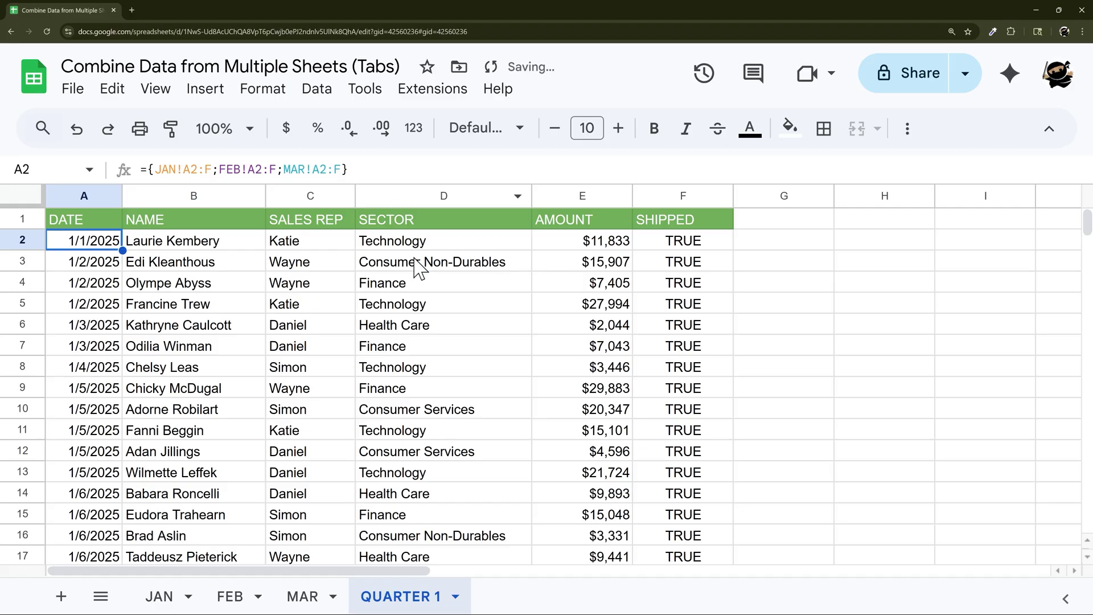
Step: Select the blank FALSE rows 84–90 between January and February
{"action": "scroll", "coordinate": [350, 316], "scroll_direction": "down", "scroll_amount": 3}
{"action": "scroll", "coordinate": [347, 314], "scroll_direction": "down", "scroll_amount": 20}
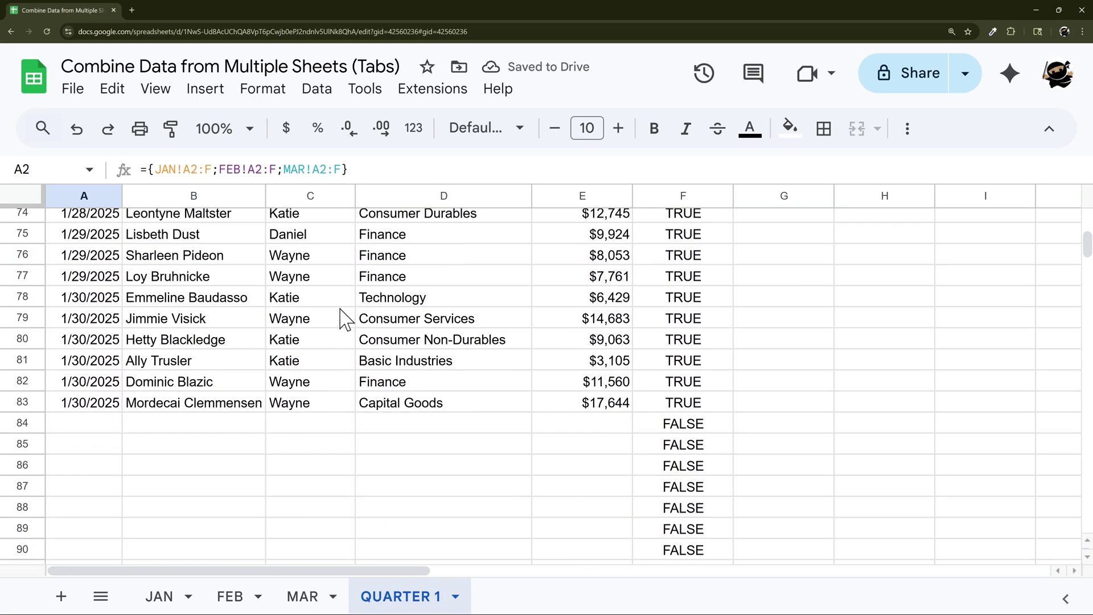
{"action": "scroll", "coordinate": [330, 322], "scroll_direction": "up", "scroll_amount": 3}
{"action": "scroll", "coordinate": [273, 340], "scroll_direction": "down", "scroll_amount": 1}
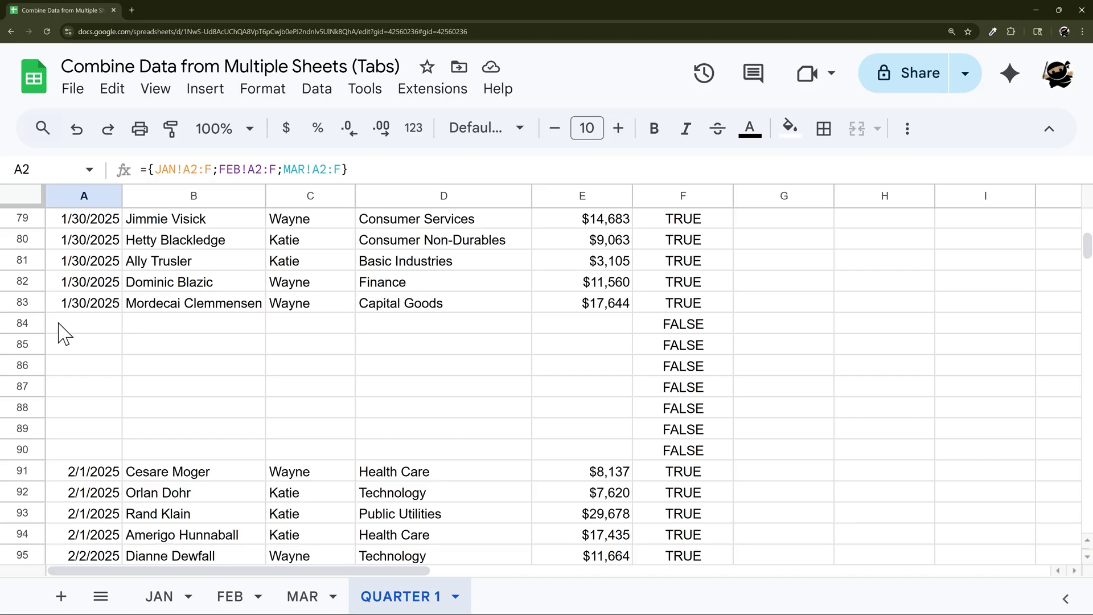
{"action": "left_click_drag", "start_coordinate": [23, 330], "coordinate": [20, 447]}
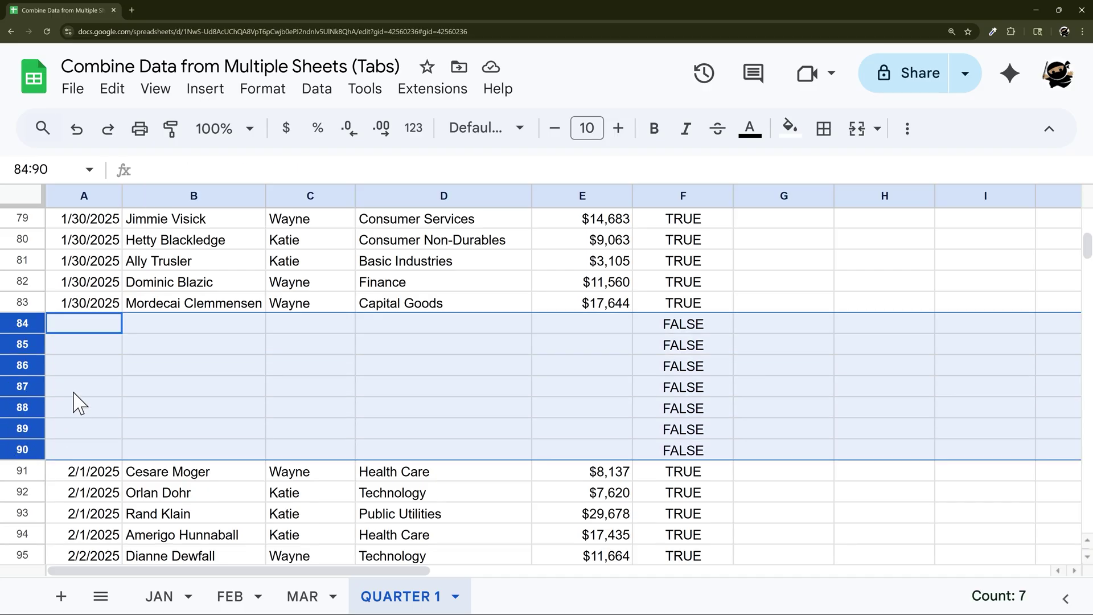
{"action": "scroll", "coordinate": [208, 391], "scroll_direction": "down", "scroll_amount": 15}
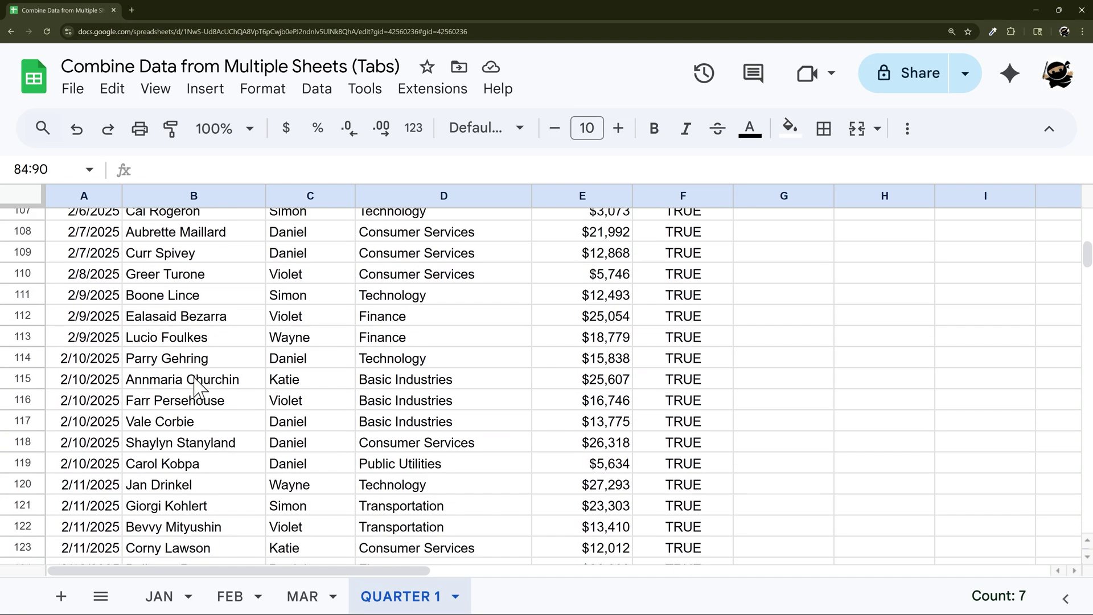
{"action": "scroll", "coordinate": [199, 384], "scroll_direction": "down", "scroll_amount": 16}
{"action": "scroll", "coordinate": [215, 391], "scroll_direction": "up", "scroll_amount": 4}
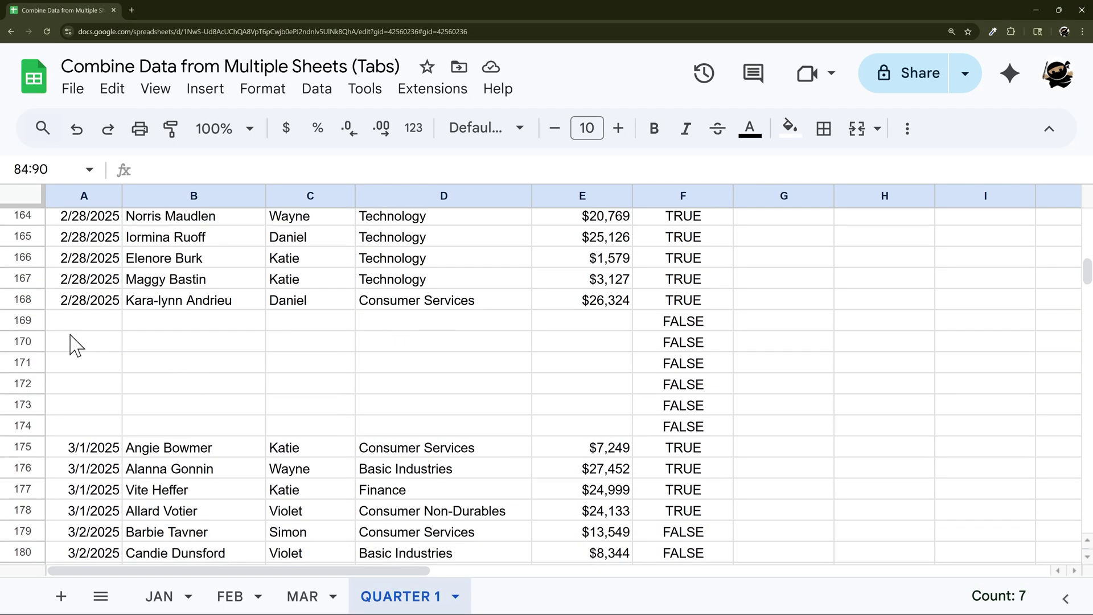
Step: On JAN, select the empty rows 84–90 below January's data
{"action": "left_click", "coordinate": [159, 596]}
{"action": "scroll", "coordinate": [193, 392], "scroll_direction": "down", "scroll_amount": 20}
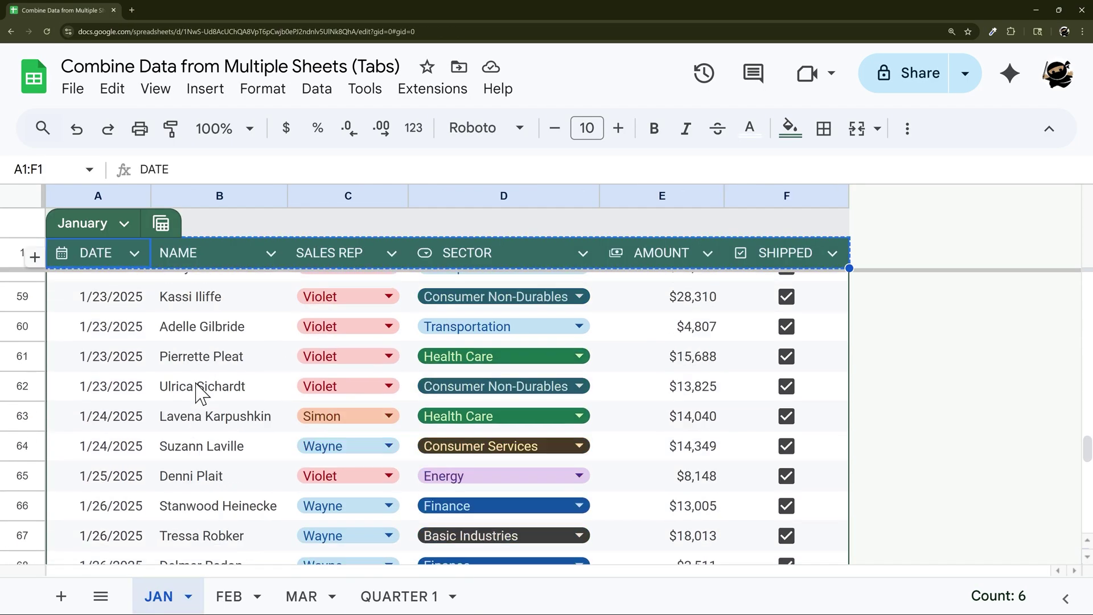
{"action": "left_click_drag", "start_coordinate": [26, 319], "coordinate": [34, 505]}
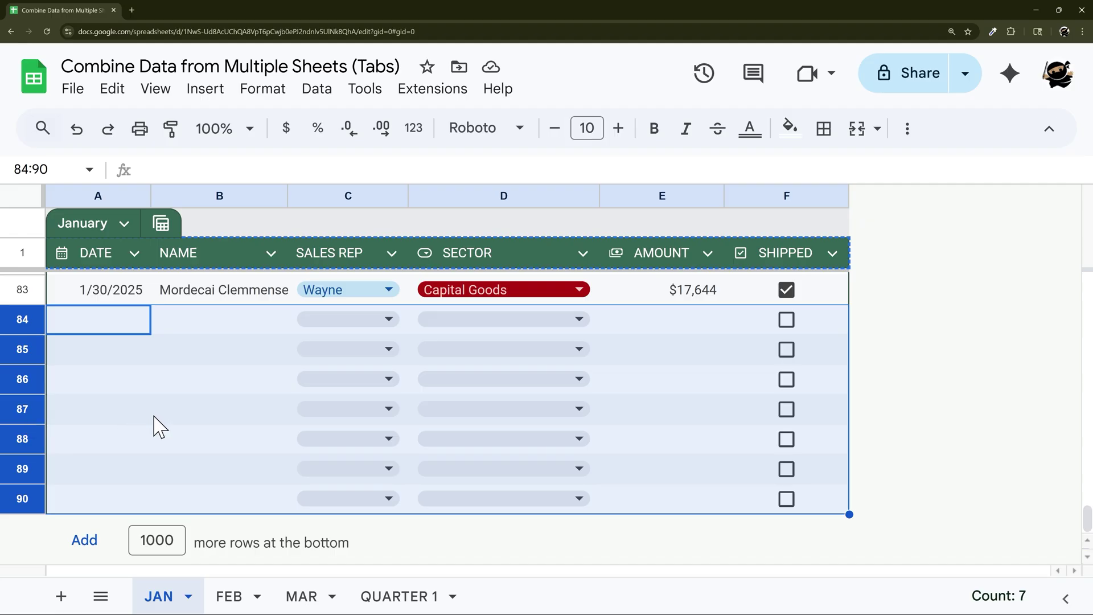
Step: On QUARTER 1, check the last January entry in A83 and the blank rows after it
{"action": "left_click", "coordinate": [420, 598]}
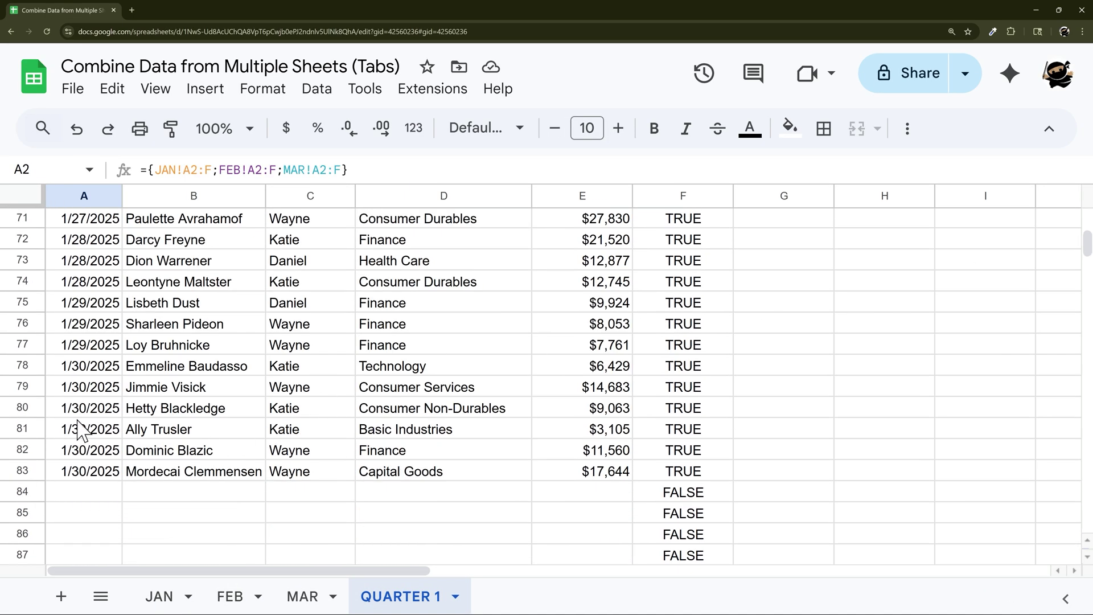
{"action": "left_click_drag", "start_coordinate": [80, 393], "coordinate": [83, 477]}
{"action": "left_click", "coordinate": [85, 476]}
{"action": "scroll", "coordinate": [234, 442], "scroll_direction": "down", "scroll_amount": 3}
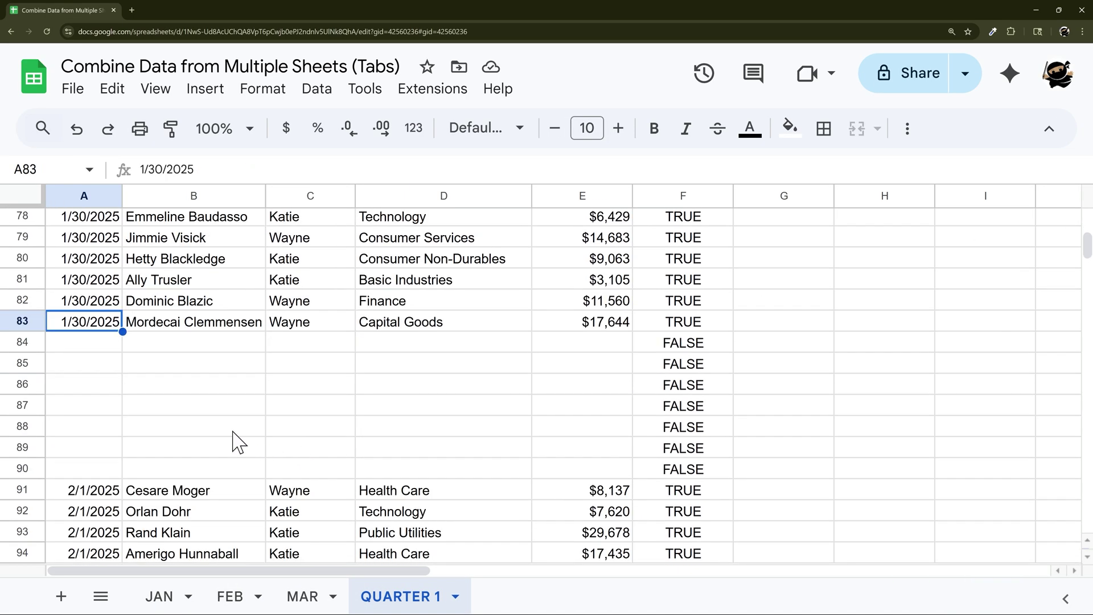
{"action": "scroll", "coordinate": [119, 370], "scroll_direction": "down", "scroll_amount": 2}
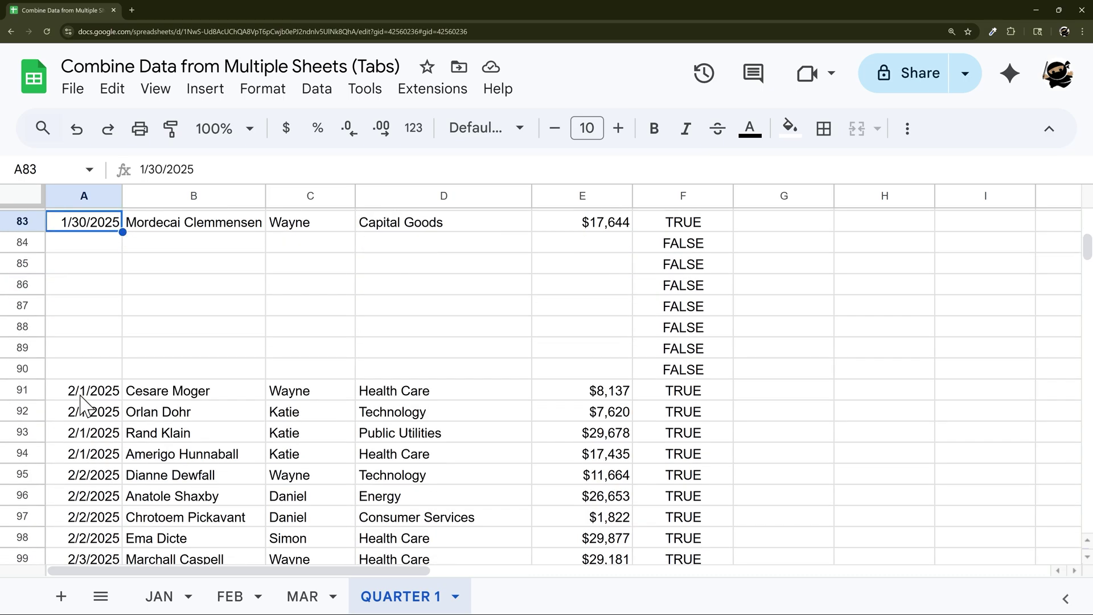
{"action": "scroll", "coordinate": [1087, 259], "scroll_direction": "down", "scroll_amount": 2}
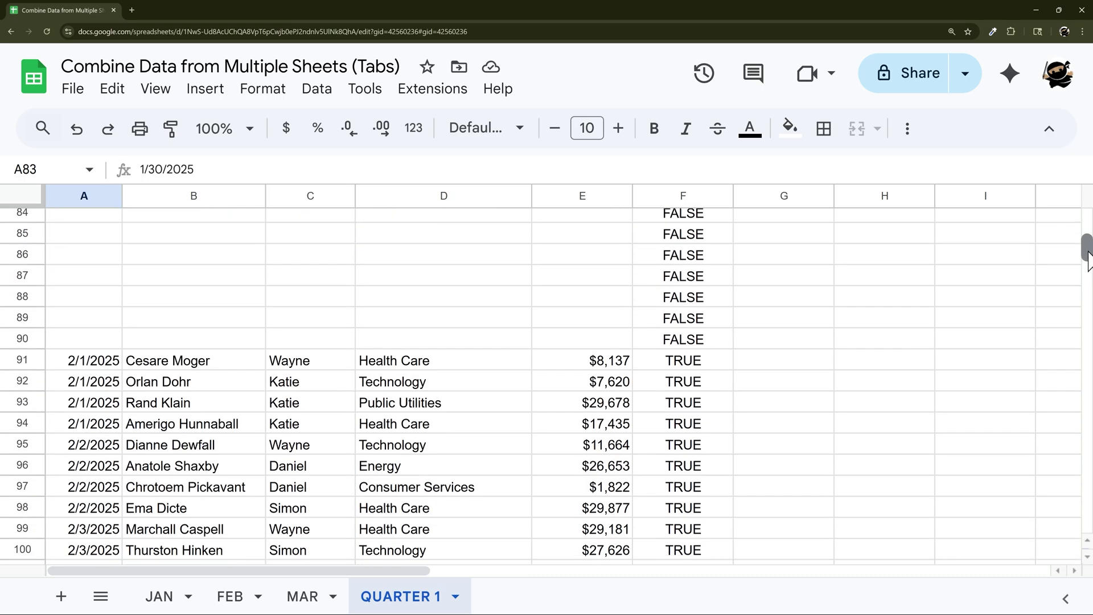
{"action": "left_click_drag", "start_coordinate": [1087, 259], "coordinate": [1089, 230]}
{"action": "scroll", "coordinate": [281, 402], "scroll_direction": "down", "scroll_amount": 20}
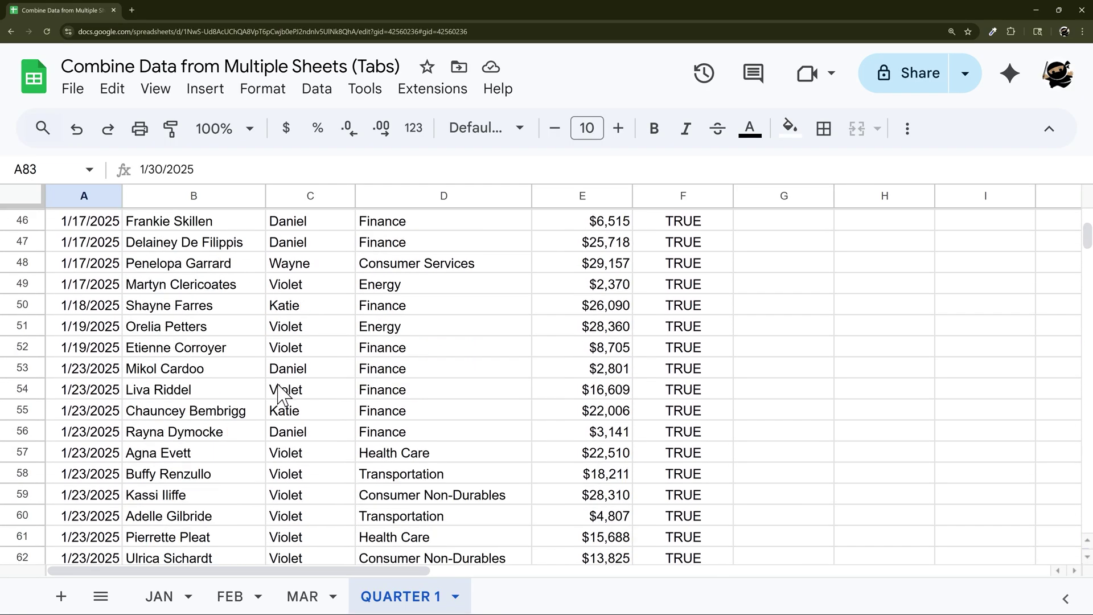
{"action": "scroll", "coordinate": [257, 401], "scroll_direction": "up", "scroll_amount": 12}
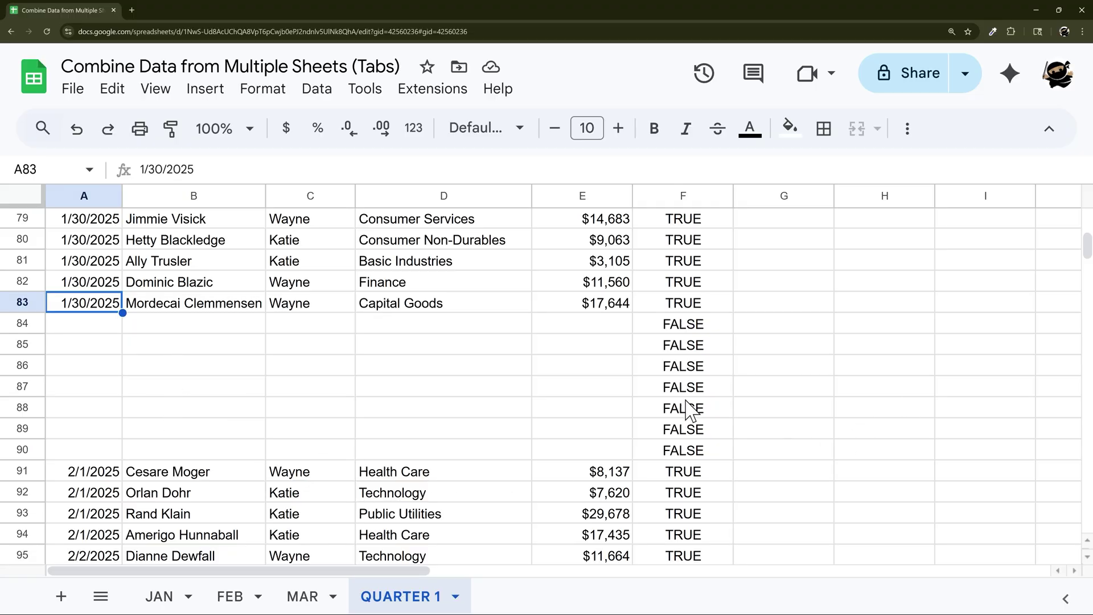
Step: Inspect the A2 stacking formula, which now limits January to JAN!A2:F83
{"action": "left_click_drag", "start_coordinate": [1086, 246], "coordinate": [1087, 219]}
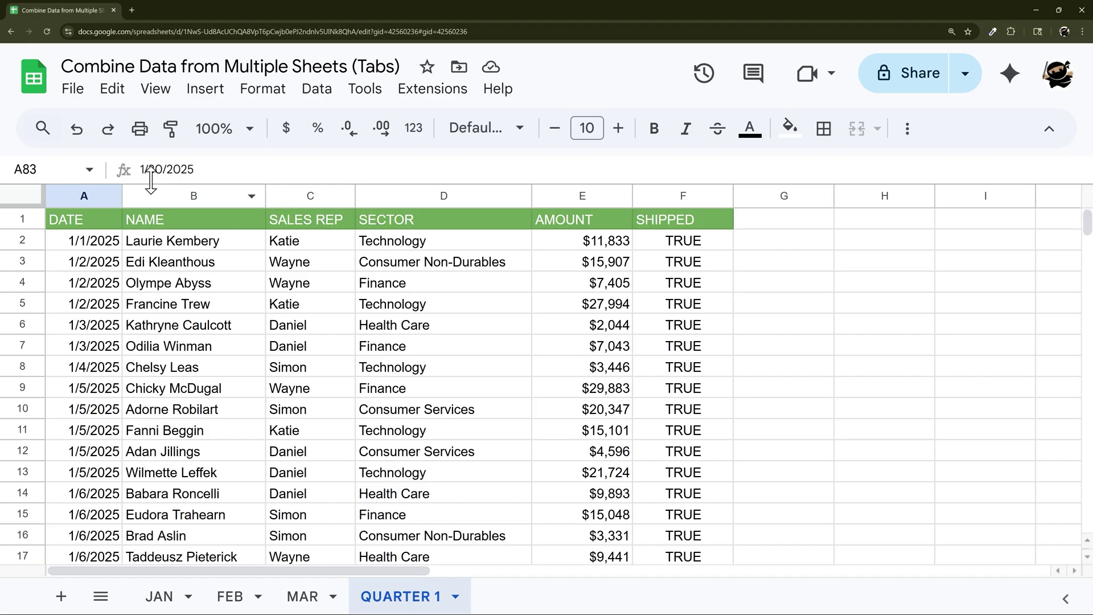
{"action": "left_click", "coordinate": [106, 242]}
{"action": "left_click", "coordinate": [212, 169]}
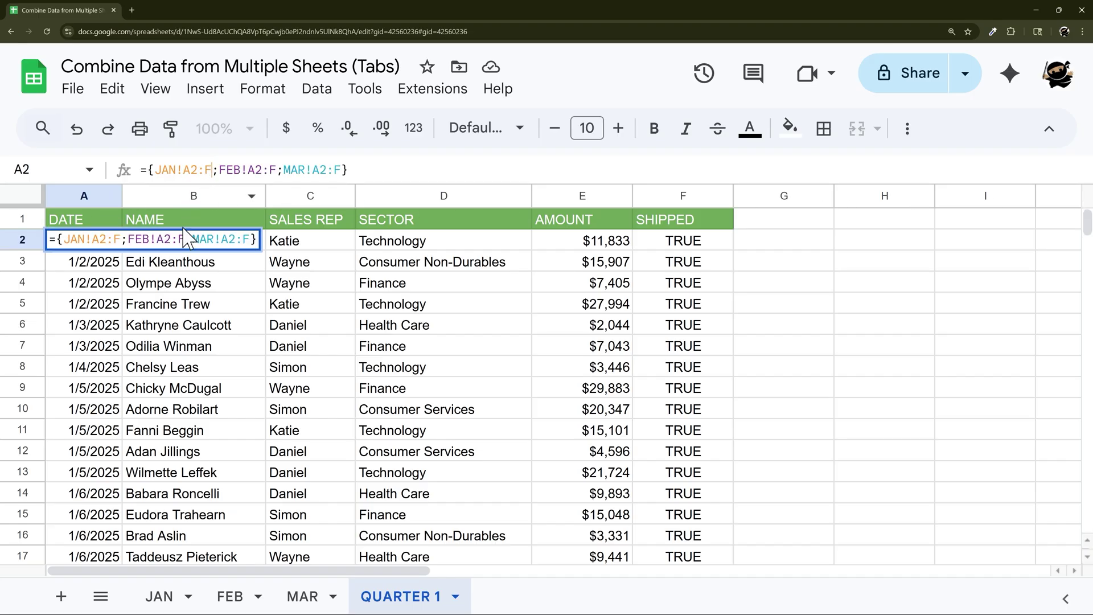
{"action": "left_click", "coordinate": [158, 595]}
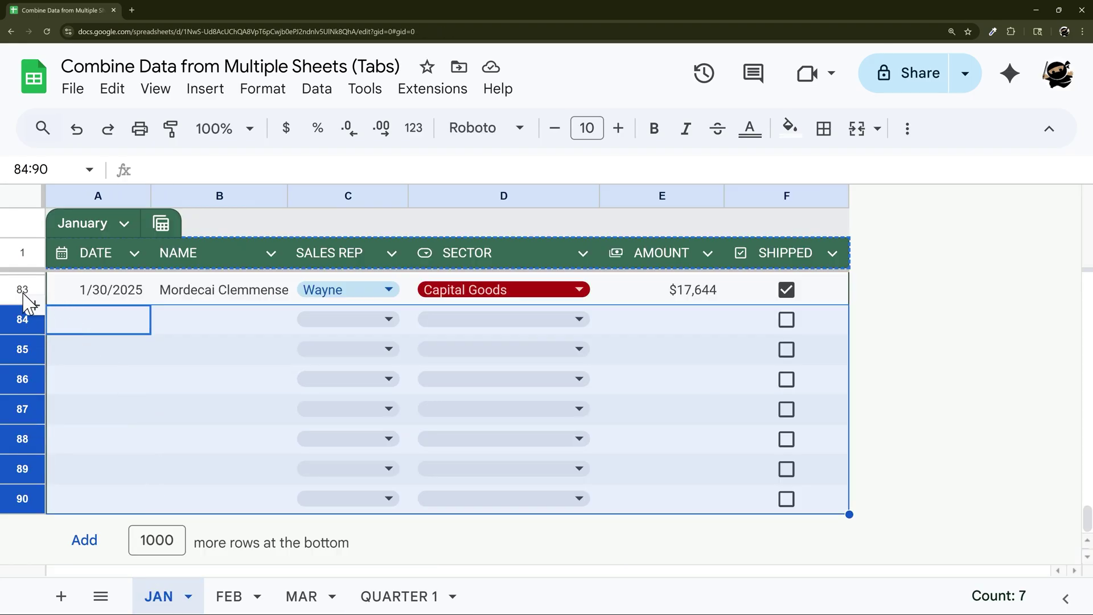
{"action": "left_click", "coordinate": [370, 597]}
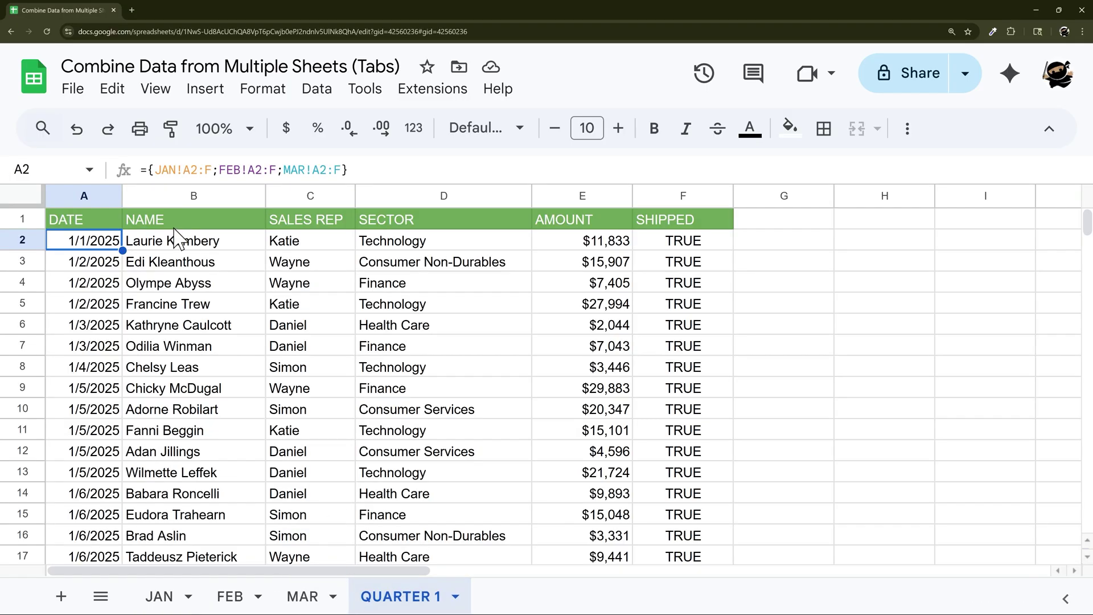
{"action": "left_click", "coordinate": [213, 169]}
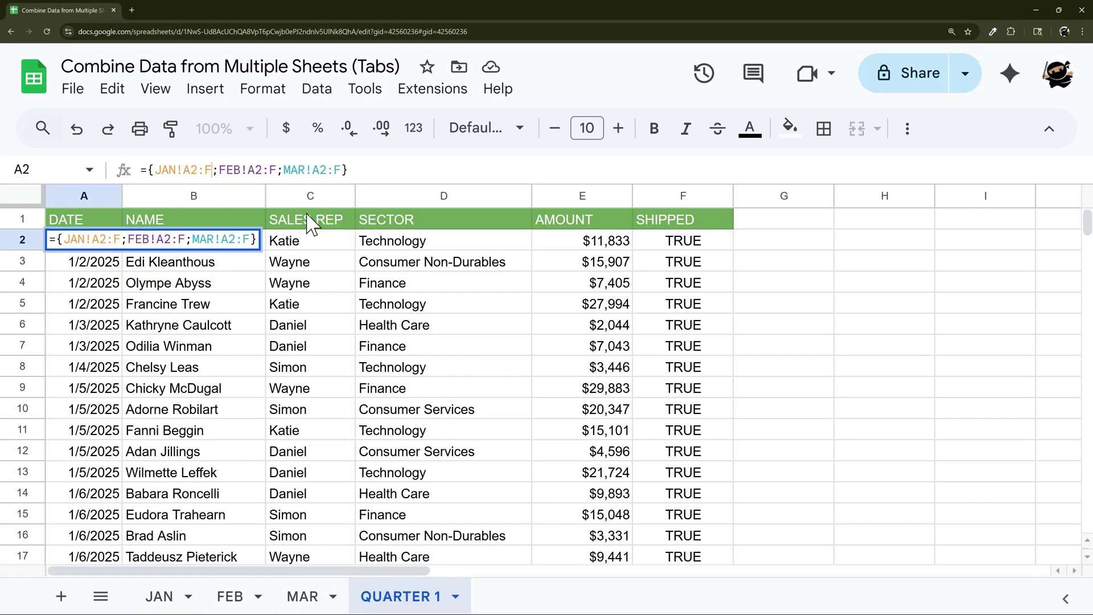
{"action": "double_click", "coordinate": [231, 170]}
Step: On JAN, enter 1/31/2025 in A84 and Sample Name in B84
{"action": "left_click", "coordinate": [159, 596]}
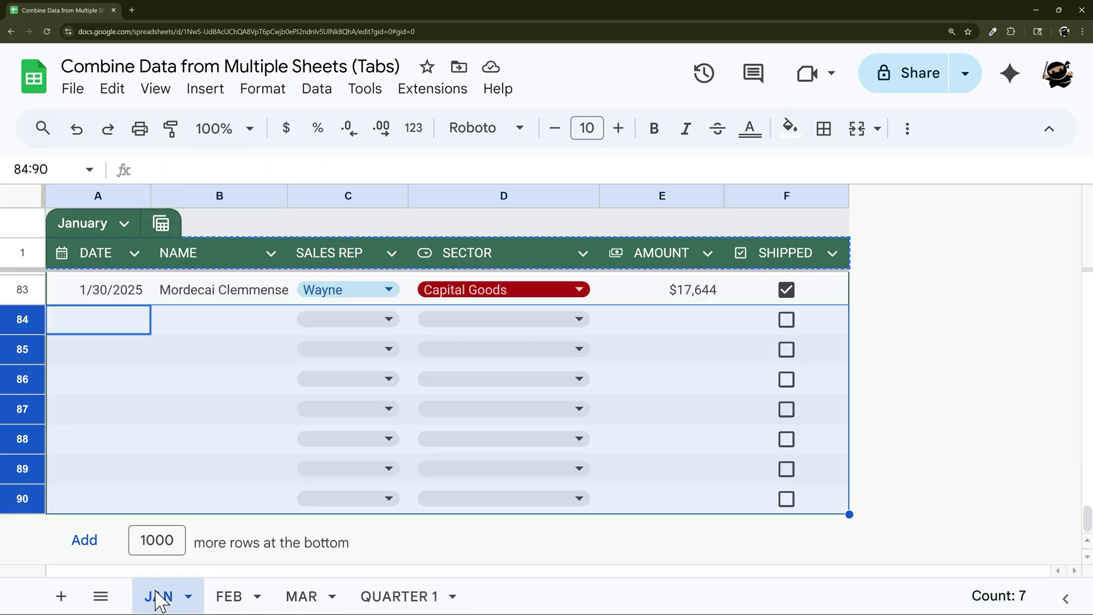
{"action": "left_click", "coordinate": [103, 331]}
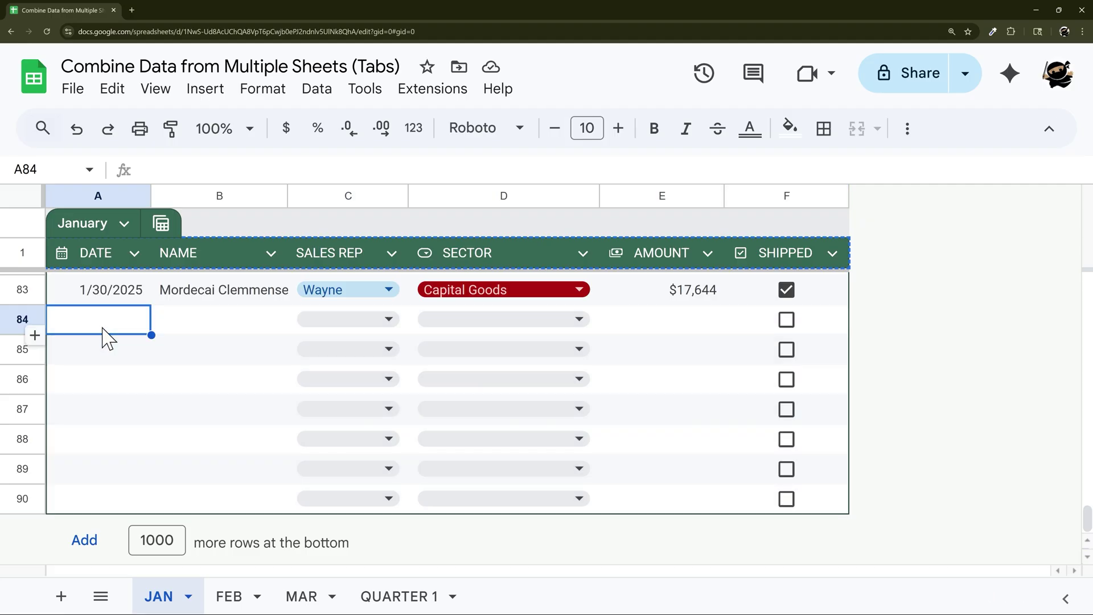
{"action": "type", "text": "1/"}
{"action": "type", "text": "31/2025"}
{"action": "key", "text": "Tab"}
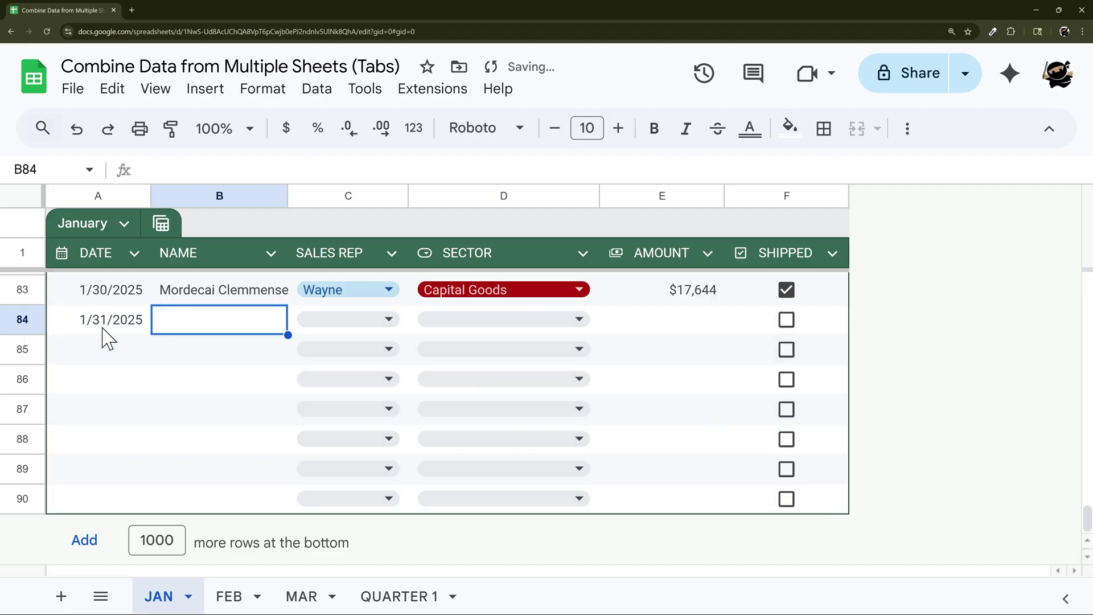
{"action": "type", "text": "Sample Name"}
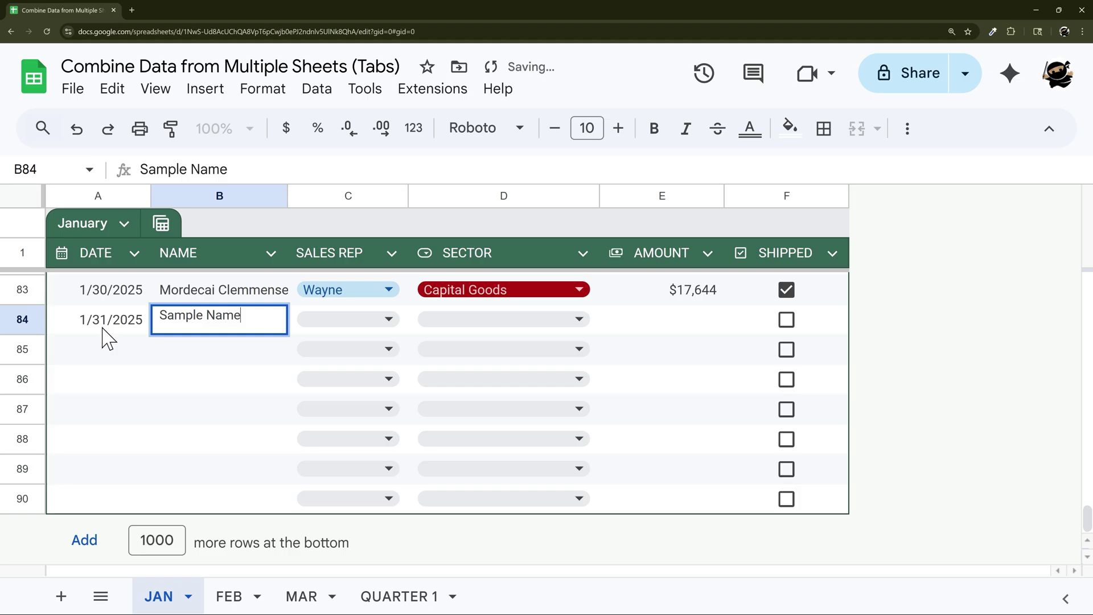
{"action": "key", "text": "Return"}
Step: On QUARTER 1, confirm that February data starts at row 84 without the new entry
{"action": "left_click", "coordinate": [398, 596]}
{"action": "scroll", "coordinate": [190, 319], "scroll_direction": "down", "scroll_amount": 1}
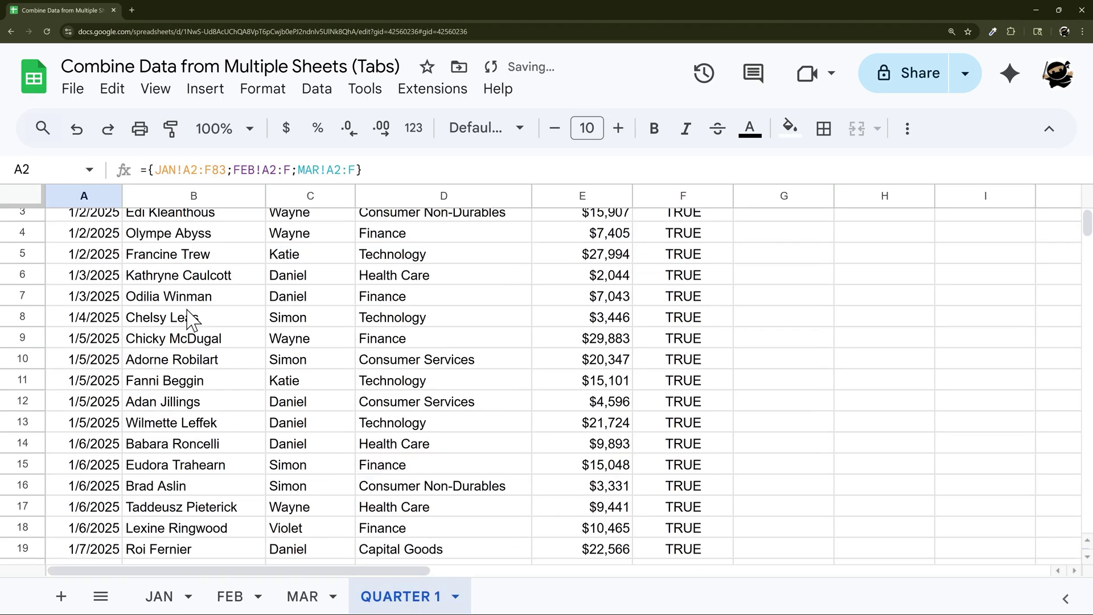
{"action": "scroll", "coordinate": [191, 318], "scroll_direction": "down", "scroll_amount": 20}
{"action": "scroll", "coordinate": [194, 340], "scroll_direction": "up", "scroll_amount": 2}
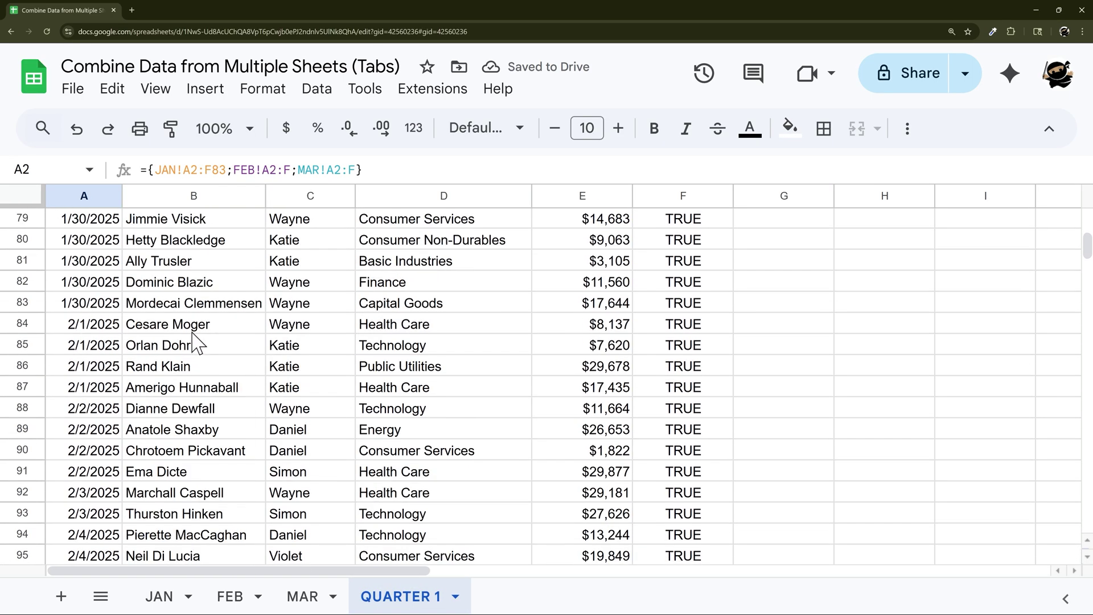
{"action": "left_click_drag", "start_coordinate": [100, 331], "coordinate": [654, 331]}
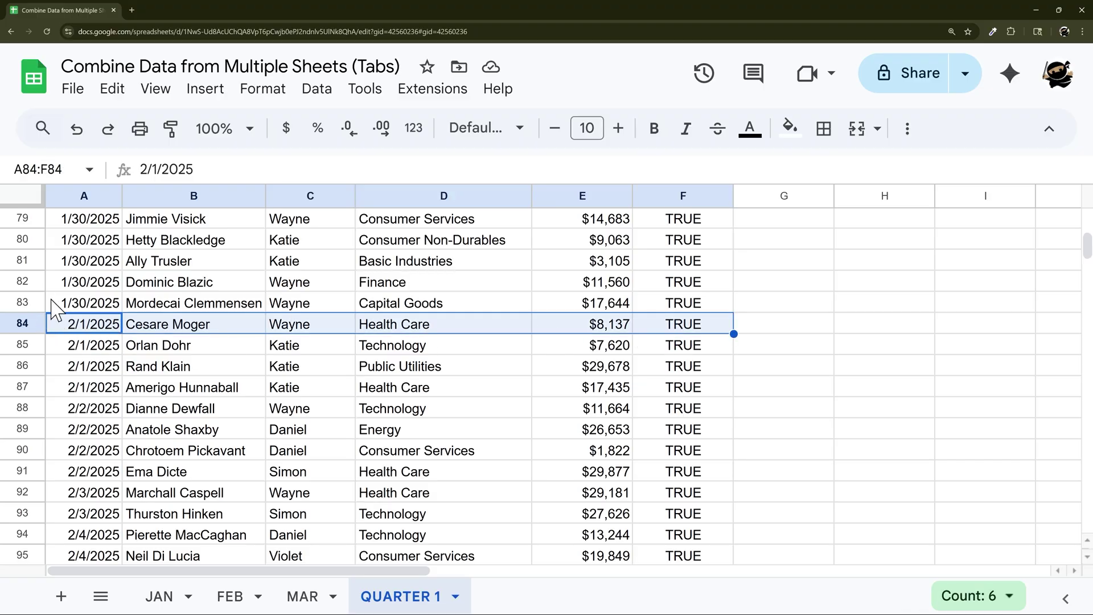
{"action": "left_click_drag", "start_coordinate": [51, 308], "coordinate": [566, 312]}
{"action": "scroll", "coordinate": [349, 341], "scroll_direction": "up", "scroll_amount": 20}
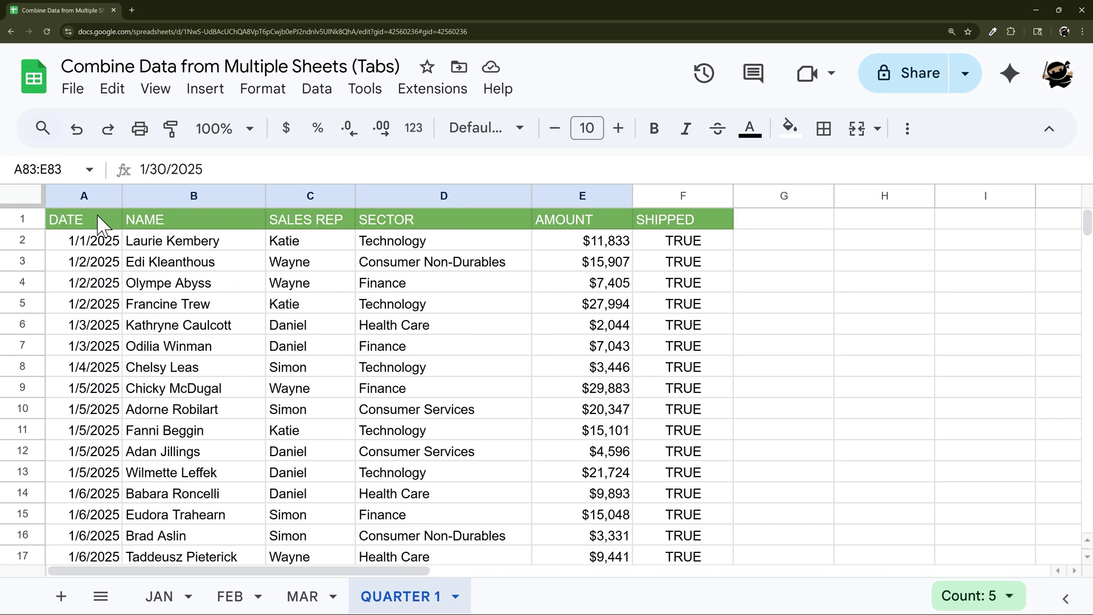
Step: Remove the 83 row limit so the formula reads JAN!A2:F, and verify row 84 shows Sample Name
{"action": "left_click", "coordinate": [97, 239]}
{"action": "left_click", "coordinate": [222, 169]}
{"action": "key", "text": "BackSpace"}
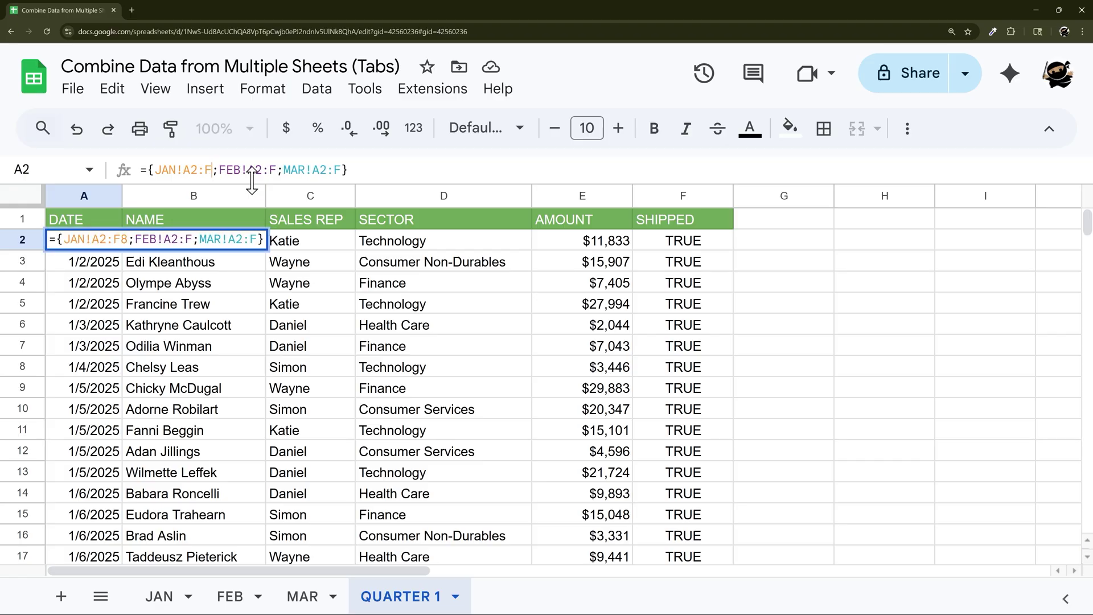
{"action": "key", "text": "Return"}
{"action": "scroll", "coordinate": [176, 308], "scroll_direction": "down", "scroll_amount": 20}
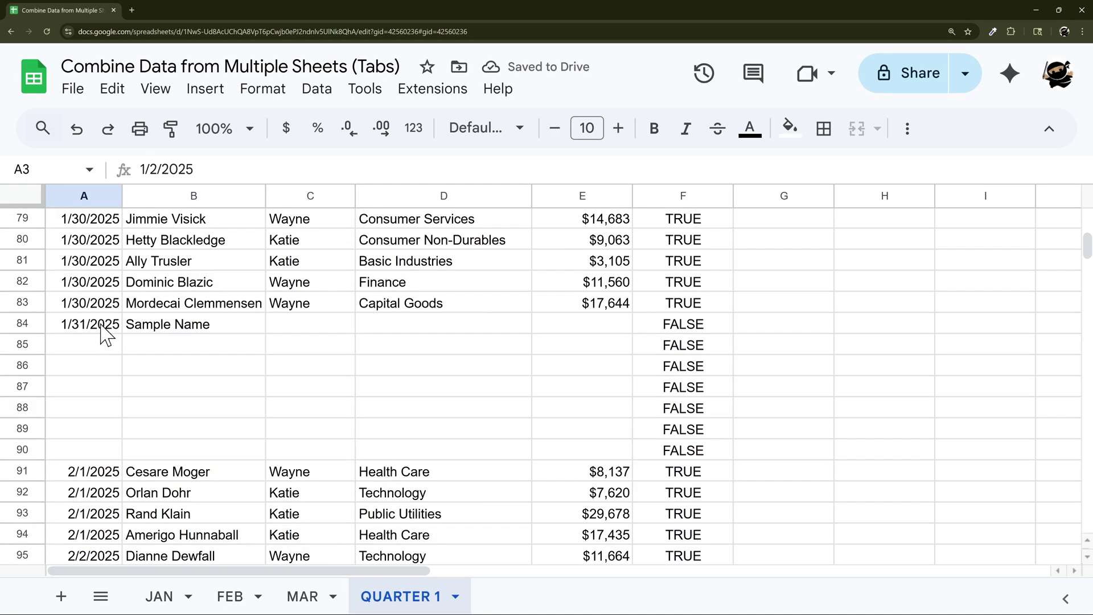
{"action": "left_click_drag", "start_coordinate": [101, 324], "coordinate": [648, 321]}
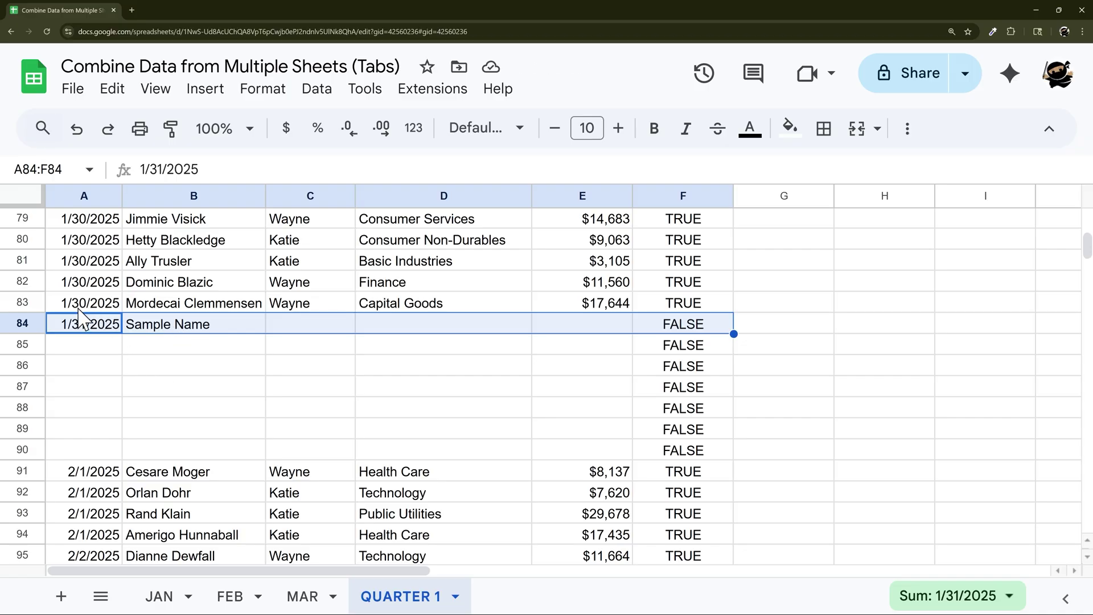
{"action": "scroll", "coordinate": [187, 393], "scroll_direction": "up", "scroll_amount": 20}
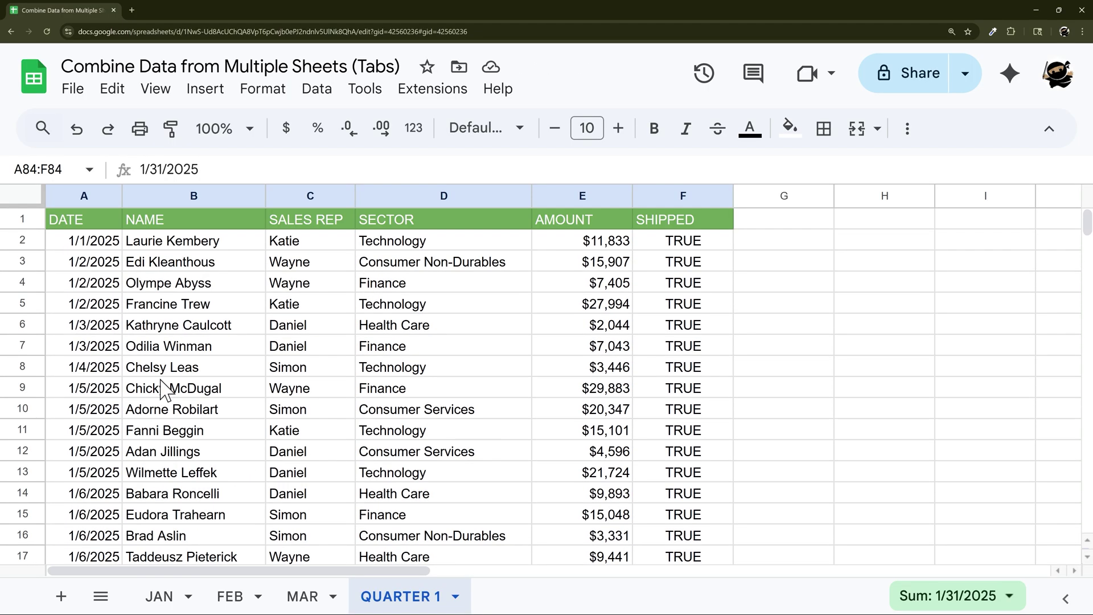
{"action": "left_click", "coordinate": [94, 242]}
Step: Wrap the stacked array in query(…, "select * where Col1 is not null", 0) in A2
{"action": "left_click", "coordinate": [149, 169]}
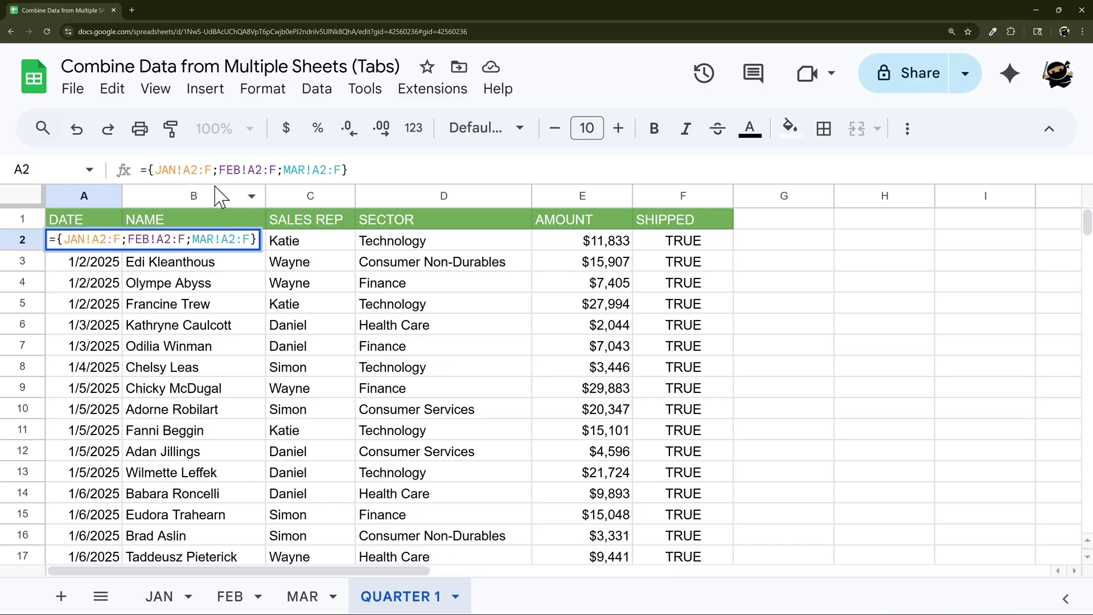
{"action": "type", "text": "query("}
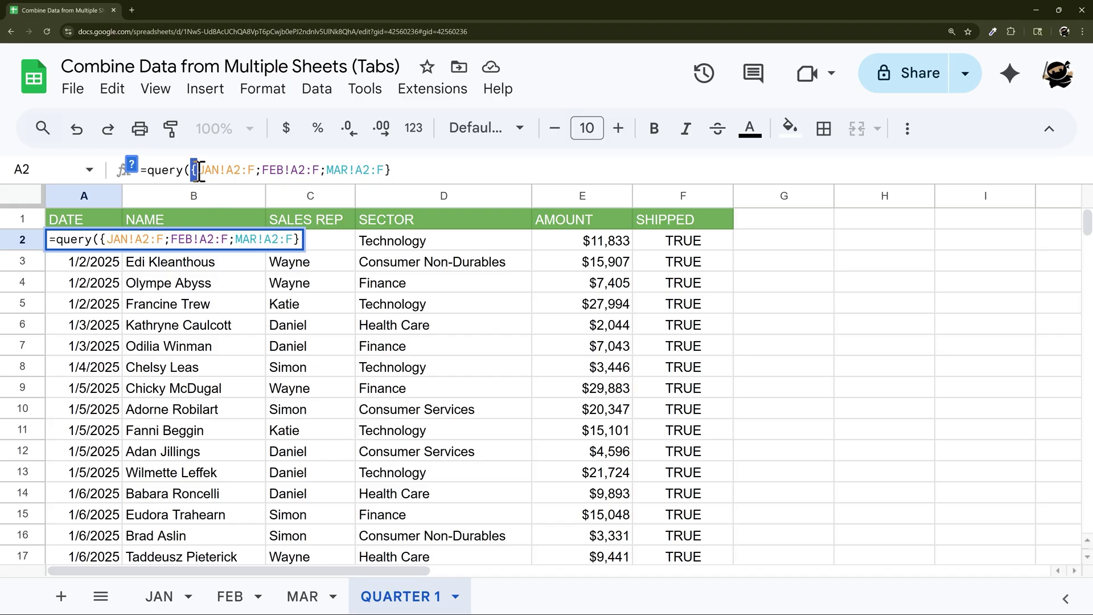
{"action": "left_click_drag", "start_coordinate": [192, 169], "coordinate": [417, 165]}
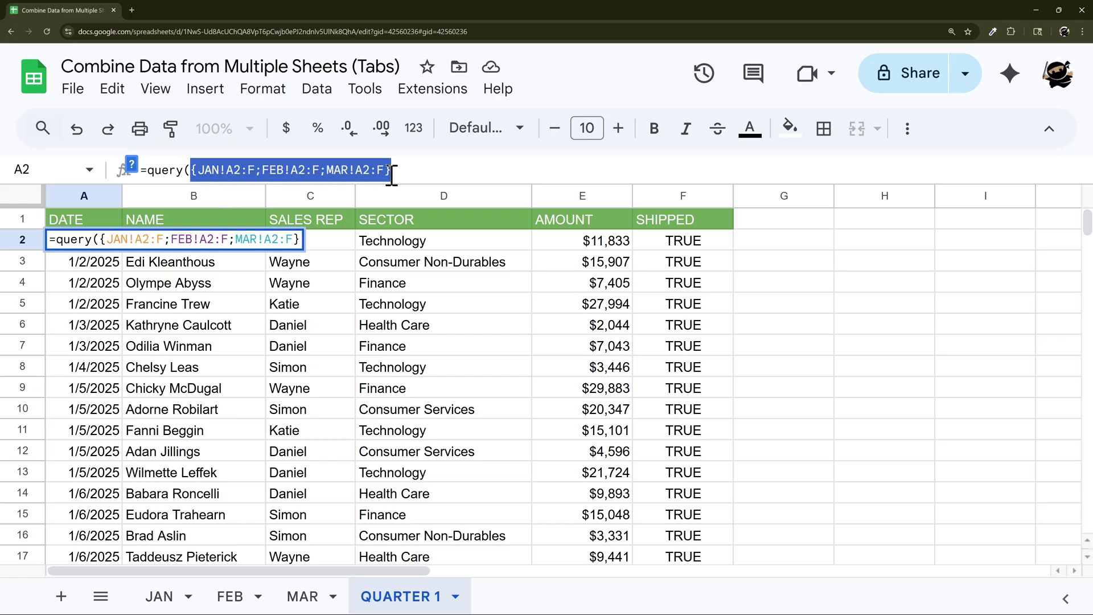
{"action": "left_click", "coordinate": [400, 169]}
{"action": "left_click", "coordinate": [131, 166]}
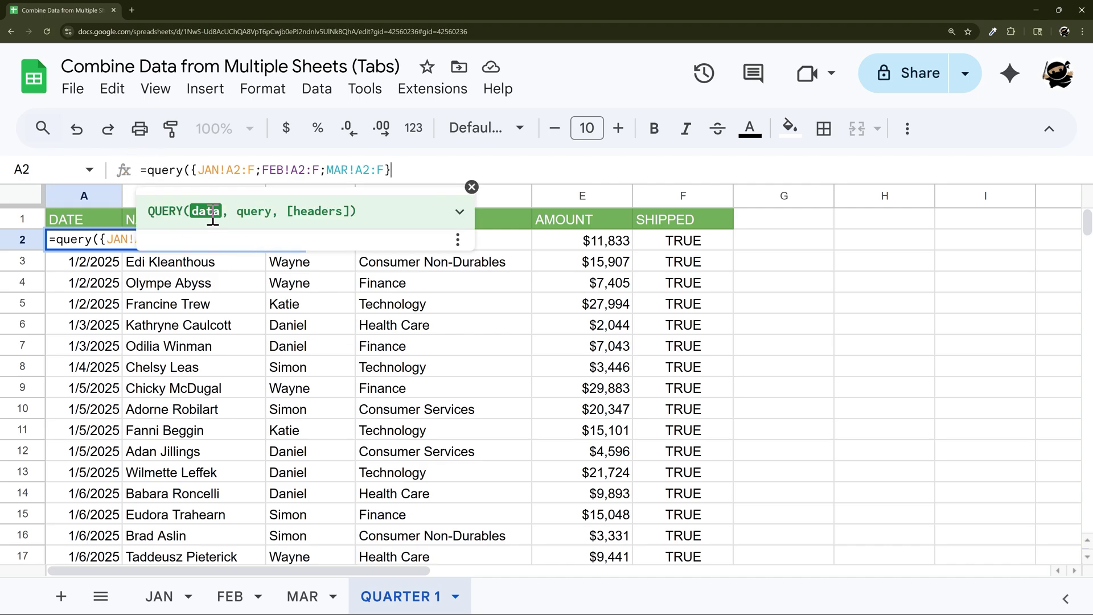
{"action": "type", "text": ", "}
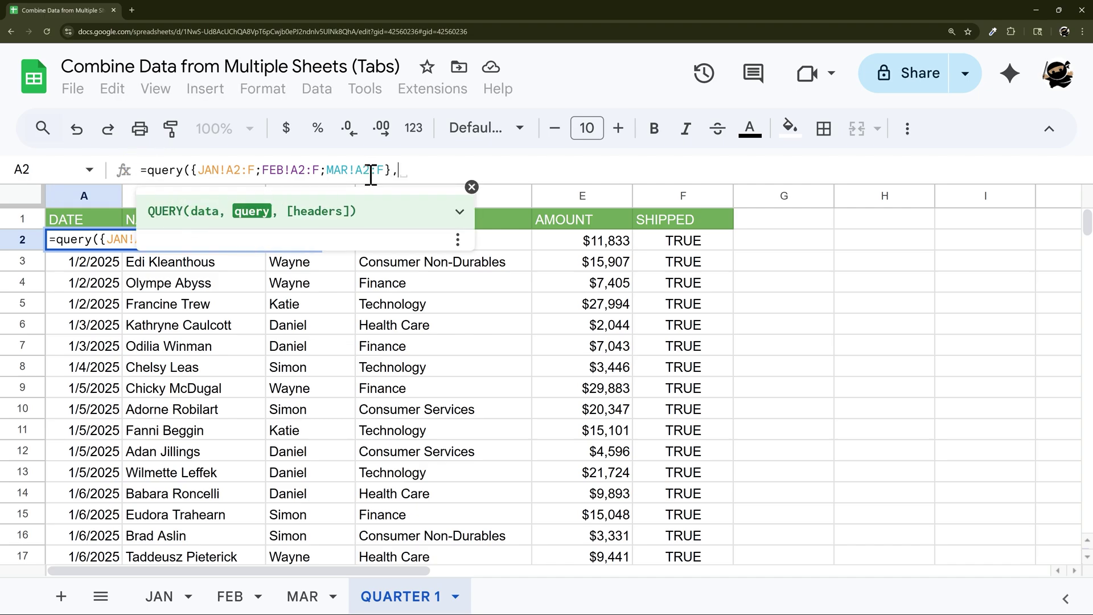
{"action": "type", "text": "\"select * where Col1 i"}
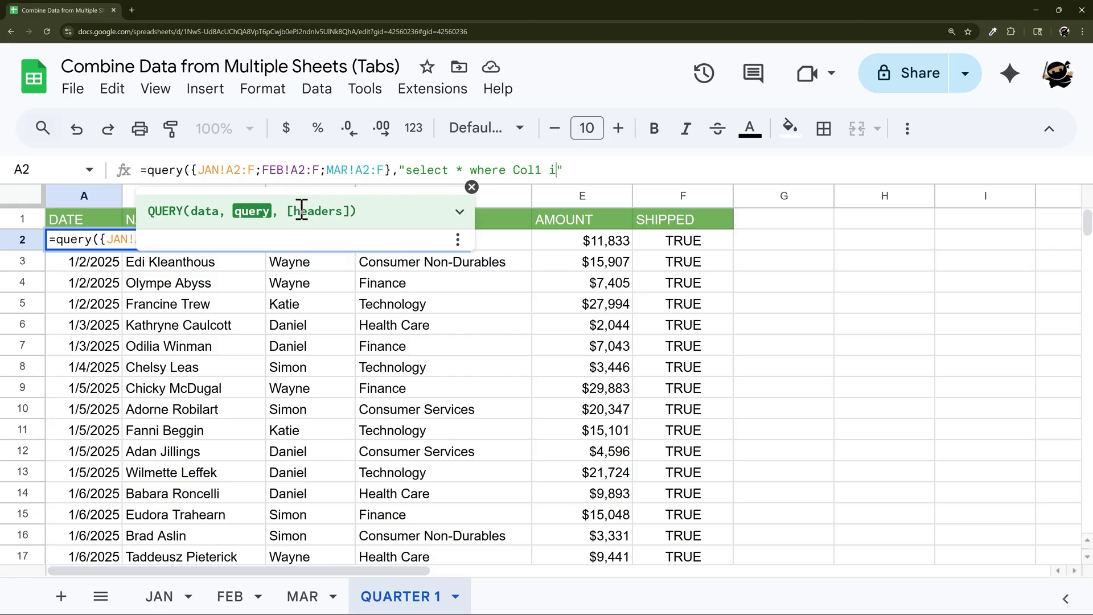
{"action": "type", "text": "s not null\""}
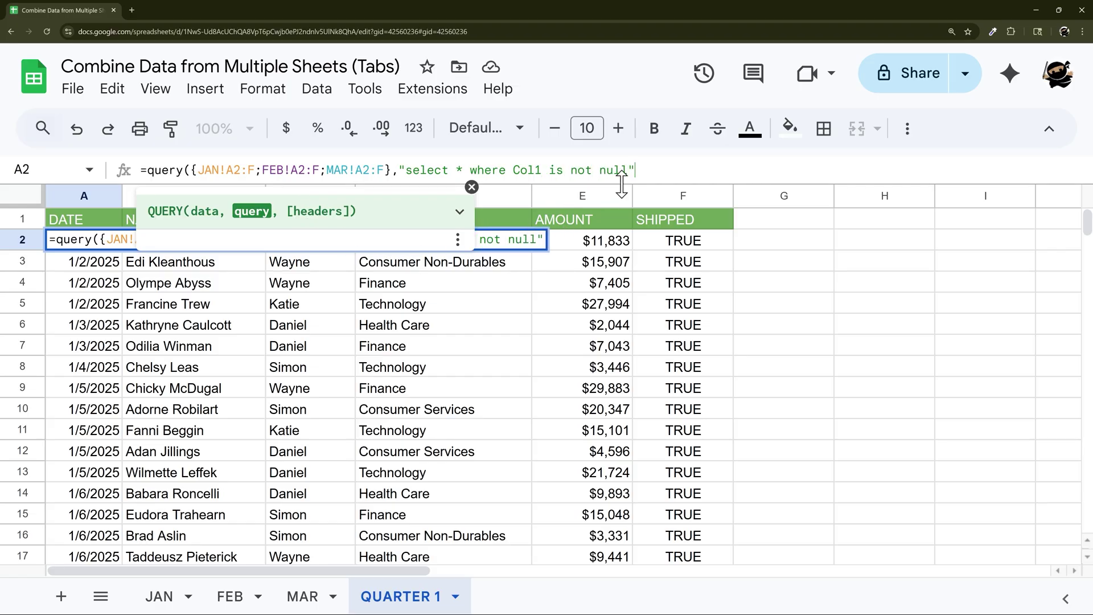
{"action": "type", "text": ",0)"}
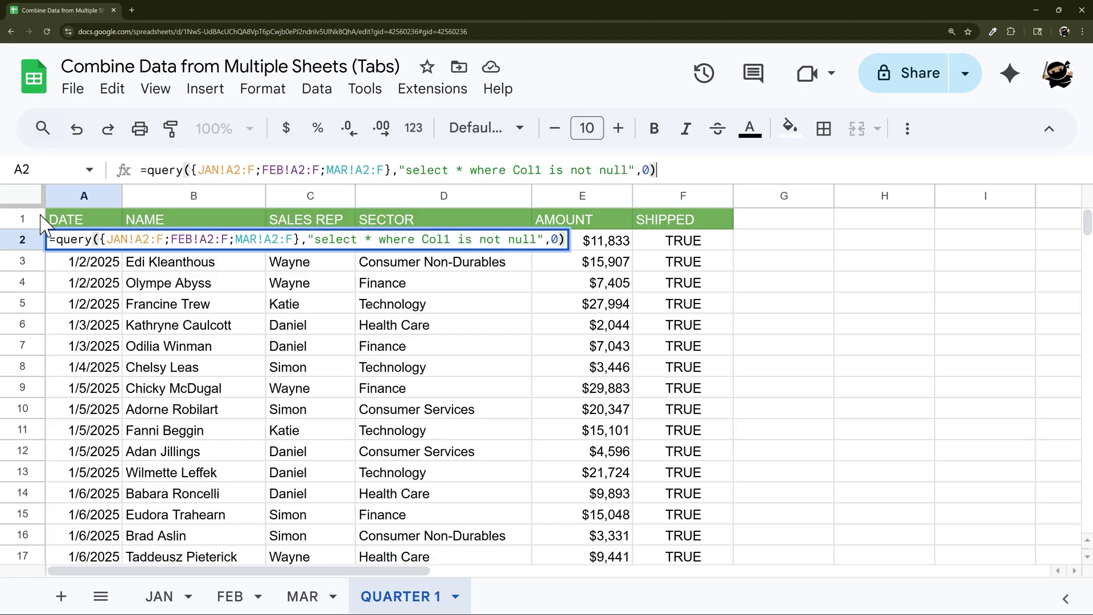
{"action": "left_click", "coordinate": [68, 220]}
{"action": "left_click_drag", "start_coordinate": [73, 219], "coordinate": [171, 220]}
{"action": "left_click", "coordinate": [102, 245]}
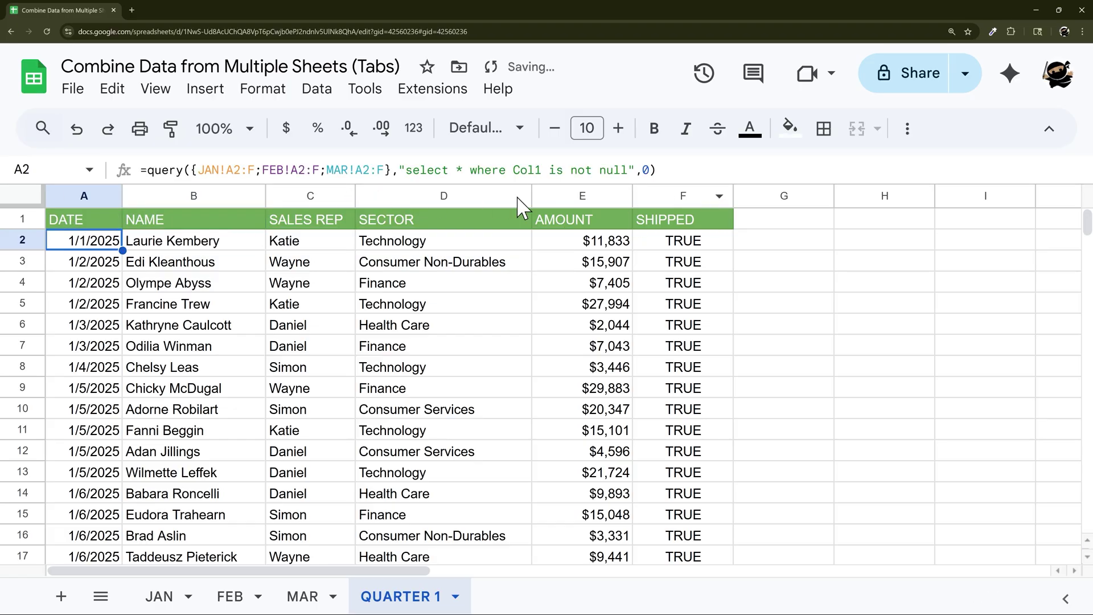
{"action": "left_click", "coordinate": [655, 169]}
{"action": "key", "text": "Return"}
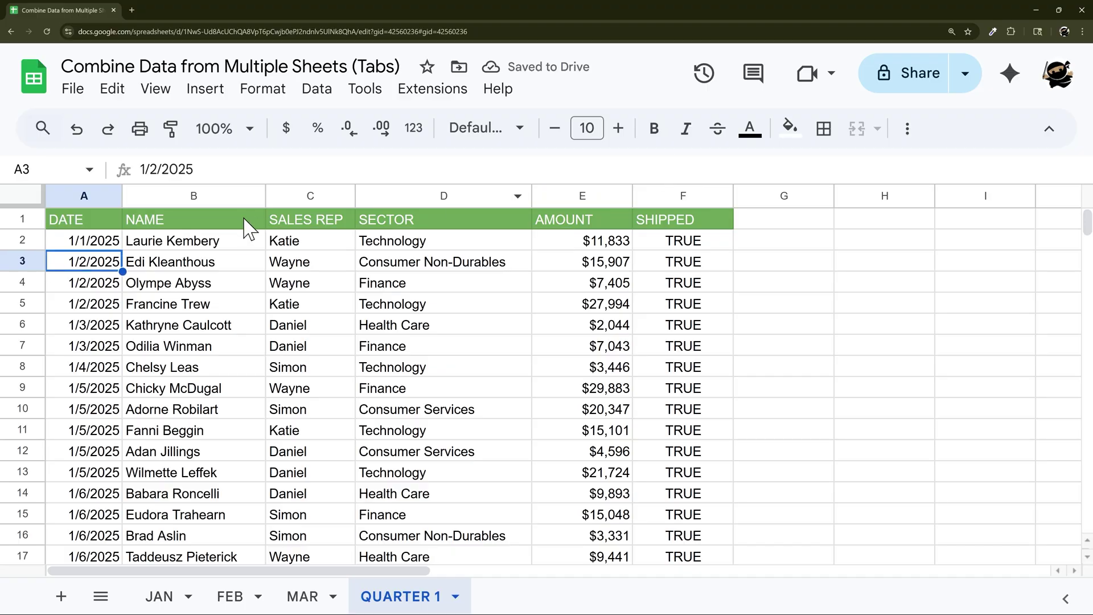
{"action": "left_click", "coordinate": [108, 244]}
{"action": "scroll", "coordinate": [245, 360], "scroll_direction": "down", "scroll_amount": 20}
{"action": "scroll", "coordinate": [250, 360], "scroll_direction": "up", "scroll_amount": 3}
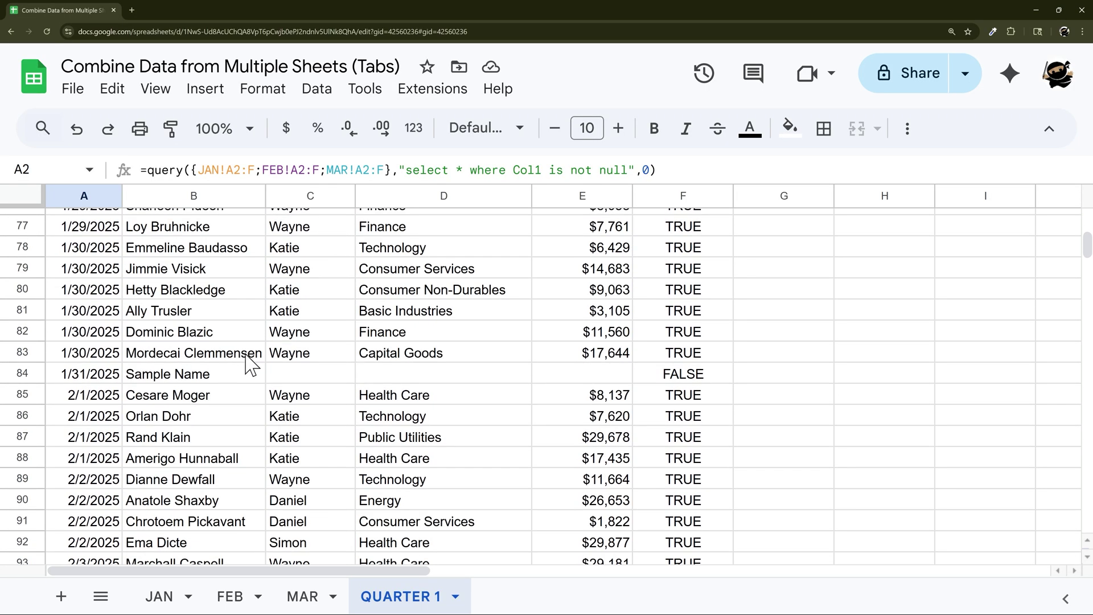
{"action": "scroll", "coordinate": [245, 364], "scroll_direction": "up", "scroll_amount": 1}
{"action": "left_click", "coordinate": [19, 416]}
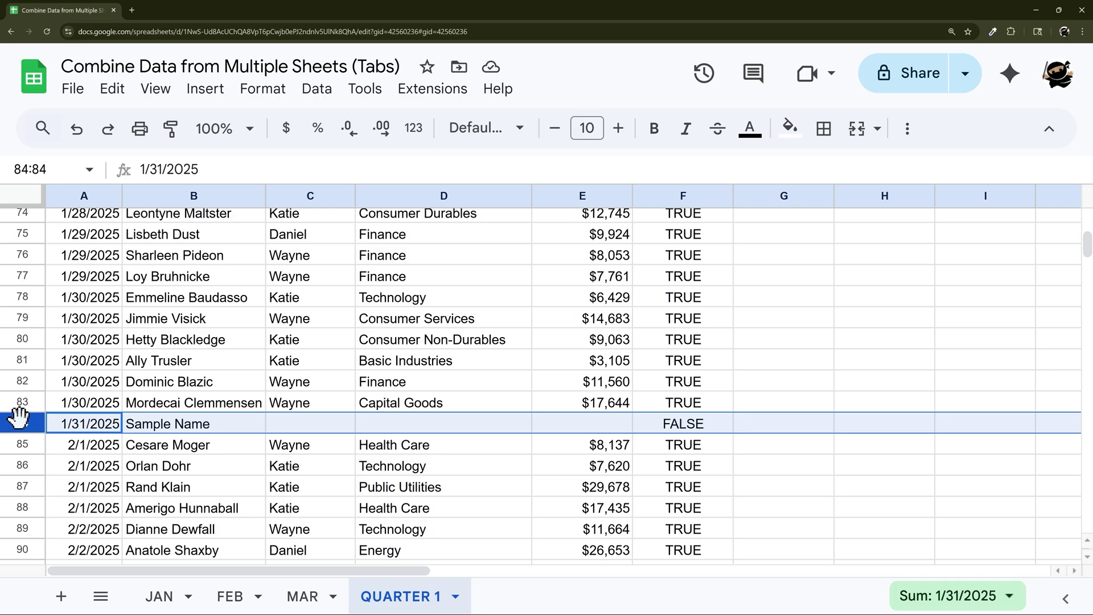
{"action": "left_click_drag", "start_coordinate": [100, 446], "coordinate": [244, 452]}
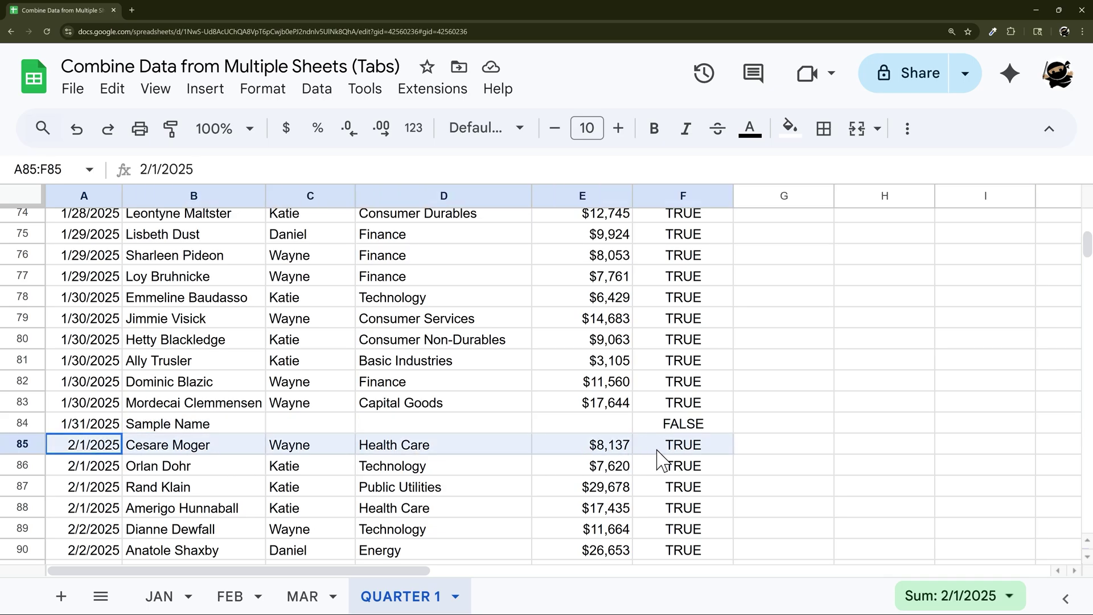
{"action": "left_click_drag", "start_coordinate": [657, 451], "coordinate": [654, 450]}
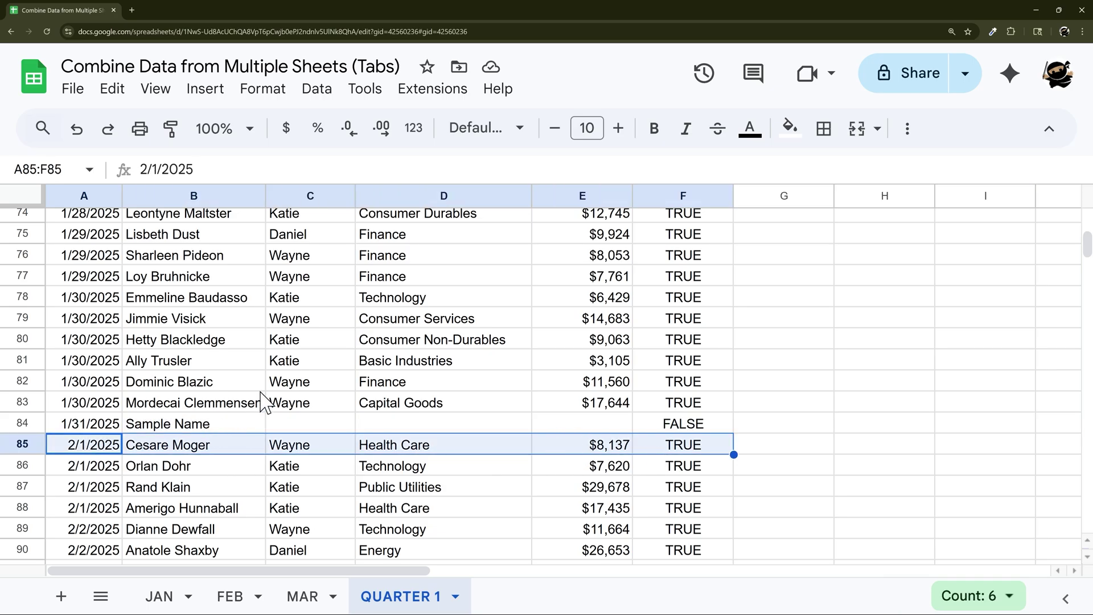
{"action": "scroll", "coordinate": [260, 393], "scroll_direction": "up", "scroll_amount": 14}
{"action": "scroll", "coordinate": [268, 390], "scroll_direction": "down", "scroll_amount": 20}
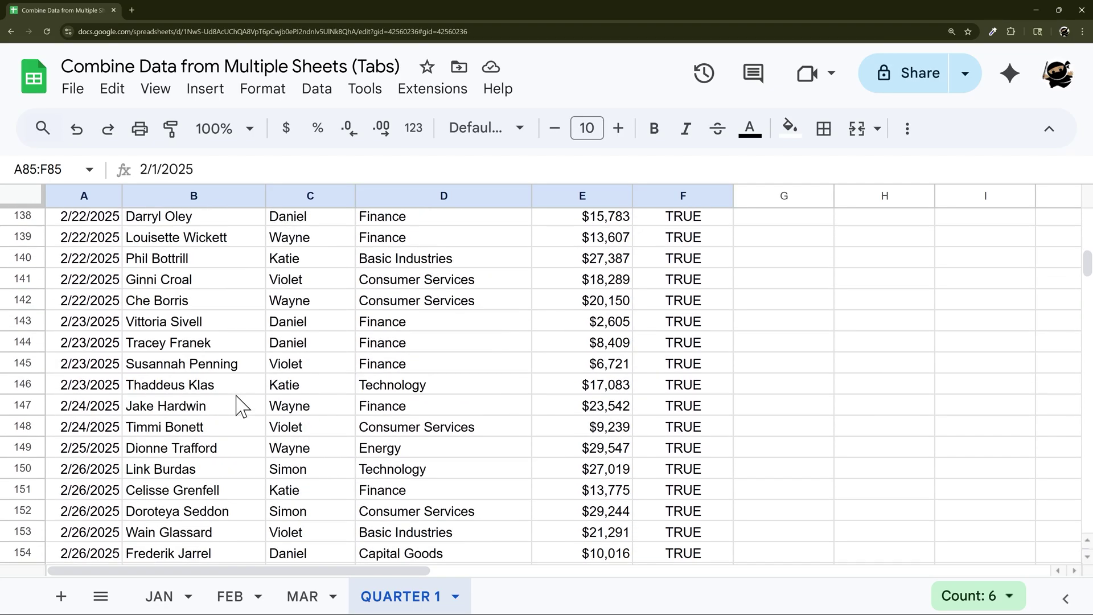
{"action": "scroll", "coordinate": [237, 402], "scroll_direction": "down", "scroll_amount": 8}
{"action": "left_click_drag", "start_coordinate": [85, 295], "coordinate": [683, 294]}
{"action": "left_click_drag", "start_coordinate": [85, 273], "coordinate": [683, 273]}
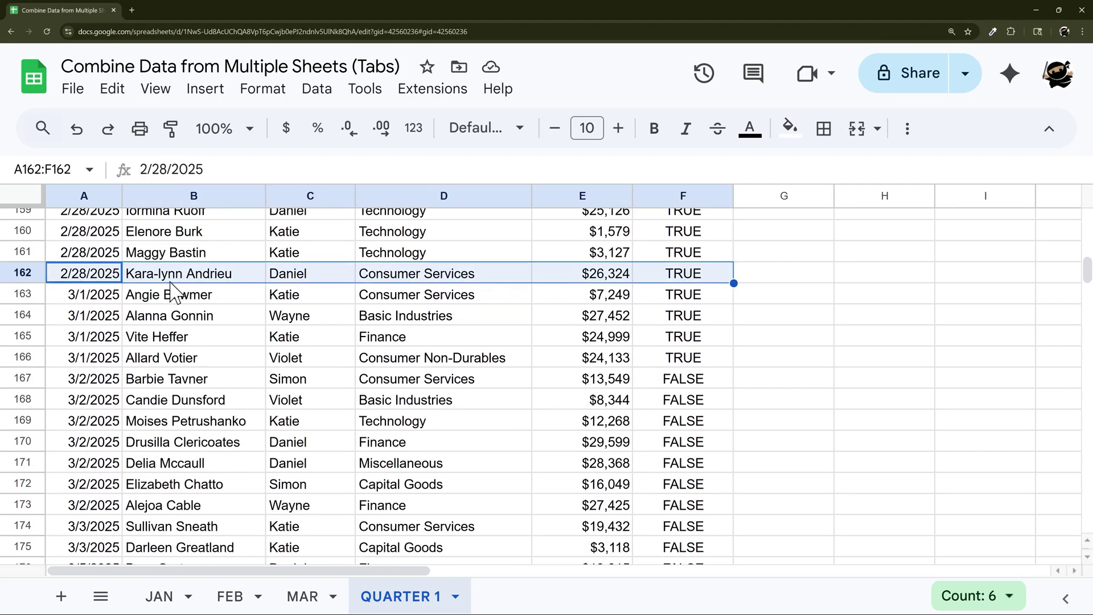
{"action": "left_click_drag", "start_coordinate": [83, 301], "coordinate": [698, 302]}
{"action": "scroll", "coordinate": [493, 377], "scroll_direction": "down", "scroll_amount": 9}
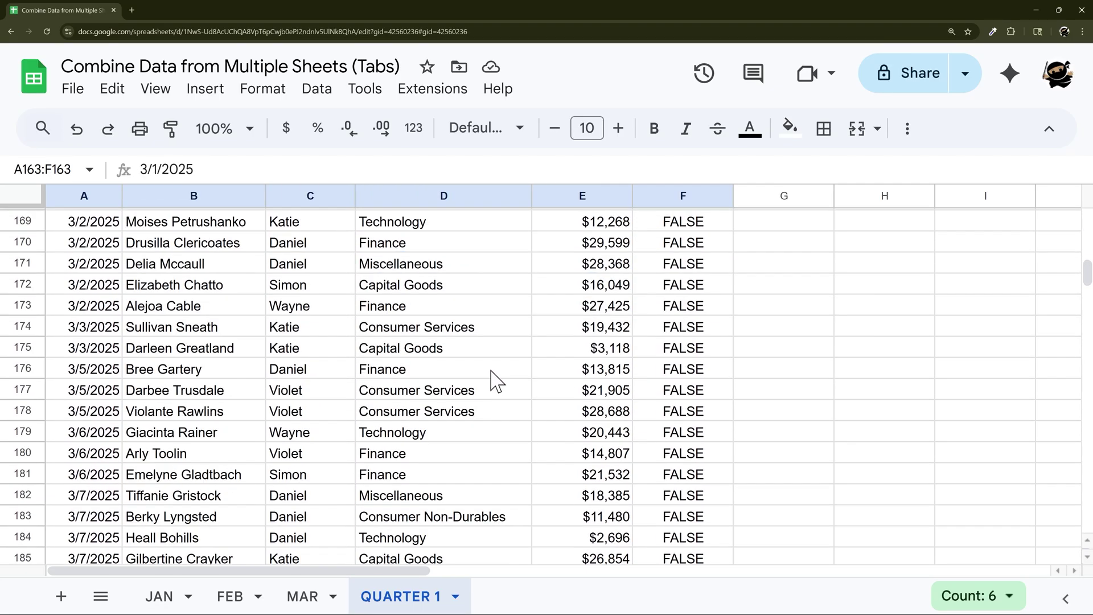
{"action": "scroll", "coordinate": [485, 376], "scroll_direction": "down", "scroll_amount": 20}
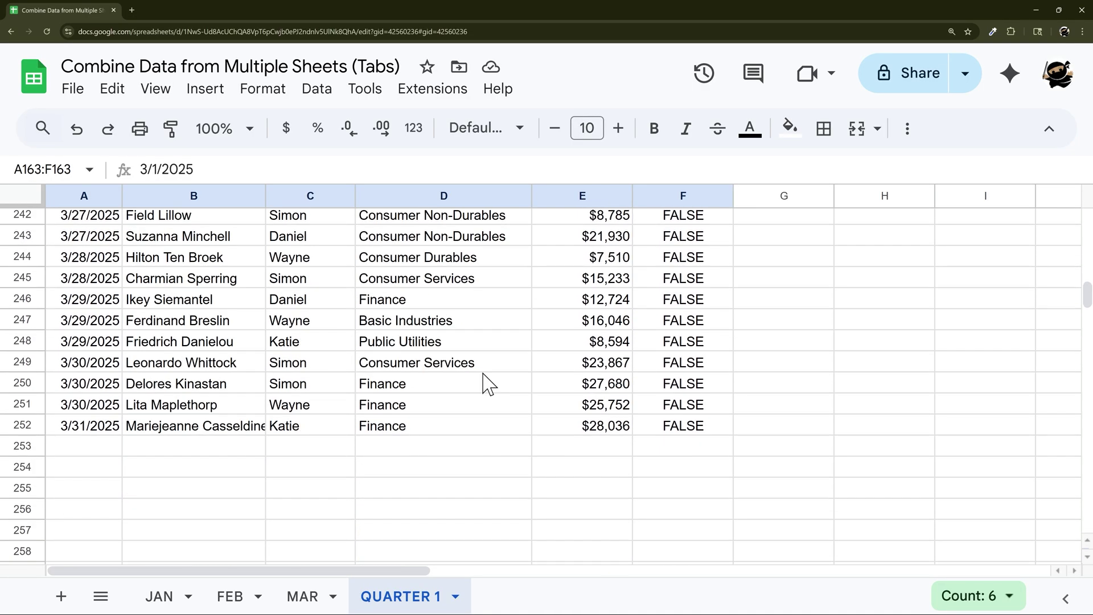
{"action": "scroll", "coordinate": [490, 378], "scroll_direction": "up", "scroll_amount": 20}
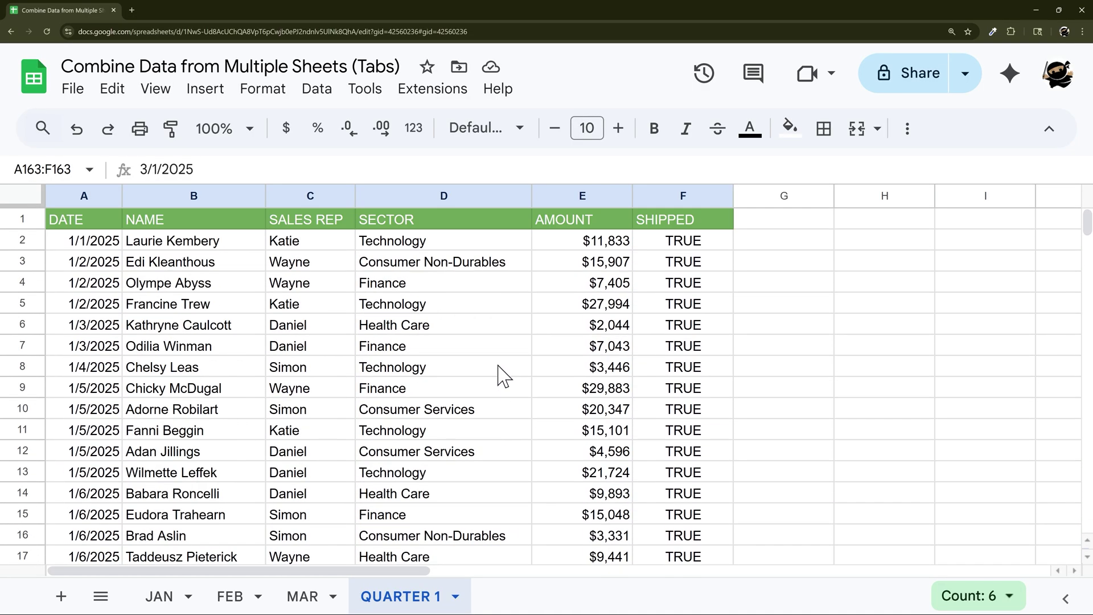
{"action": "left_click", "coordinate": [108, 241]}
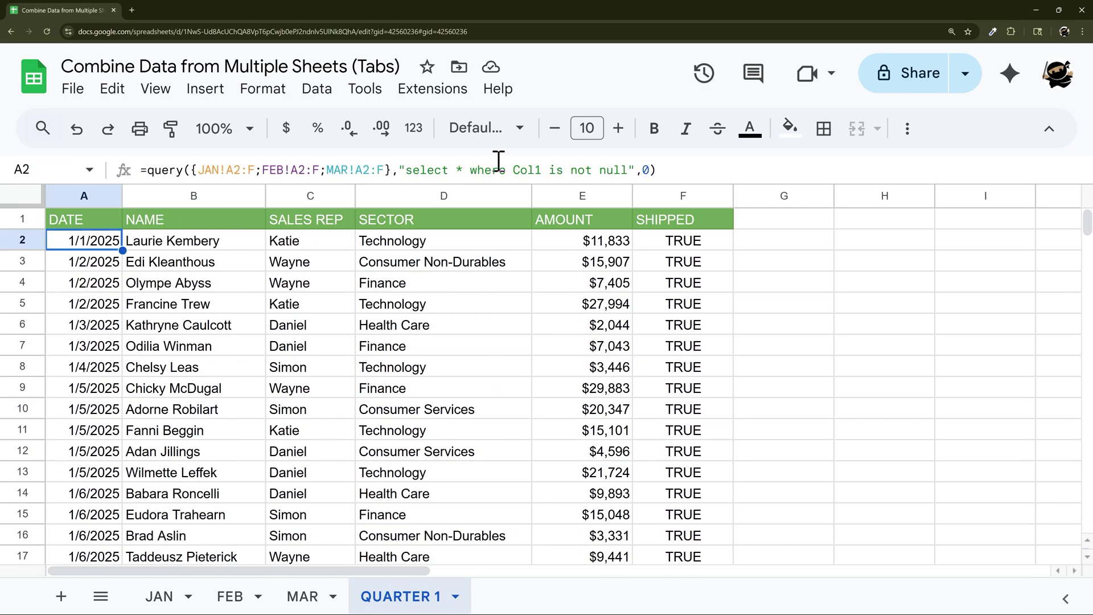
Step: Highlight the Col1 condition and review the January NAME entries in B2:B5
{"action": "left_click_drag", "start_coordinate": [514, 169], "coordinate": [627, 170]}
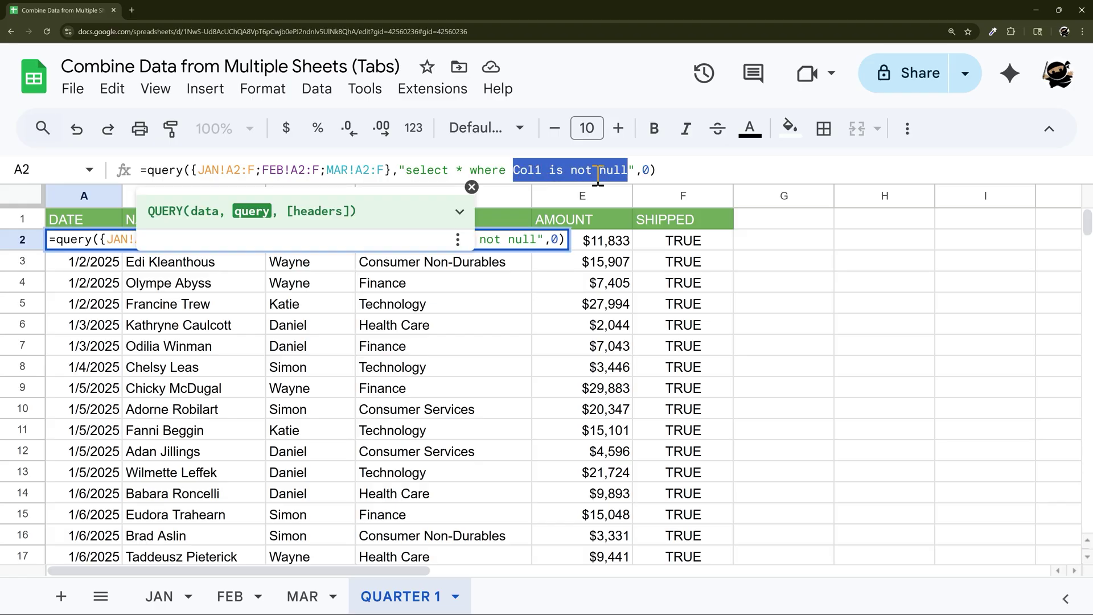
{"action": "left_click", "coordinate": [159, 596]}
{"action": "scroll", "coordinate": [128, 392], "scroll_direction": "up", "scroll_amount": 15}
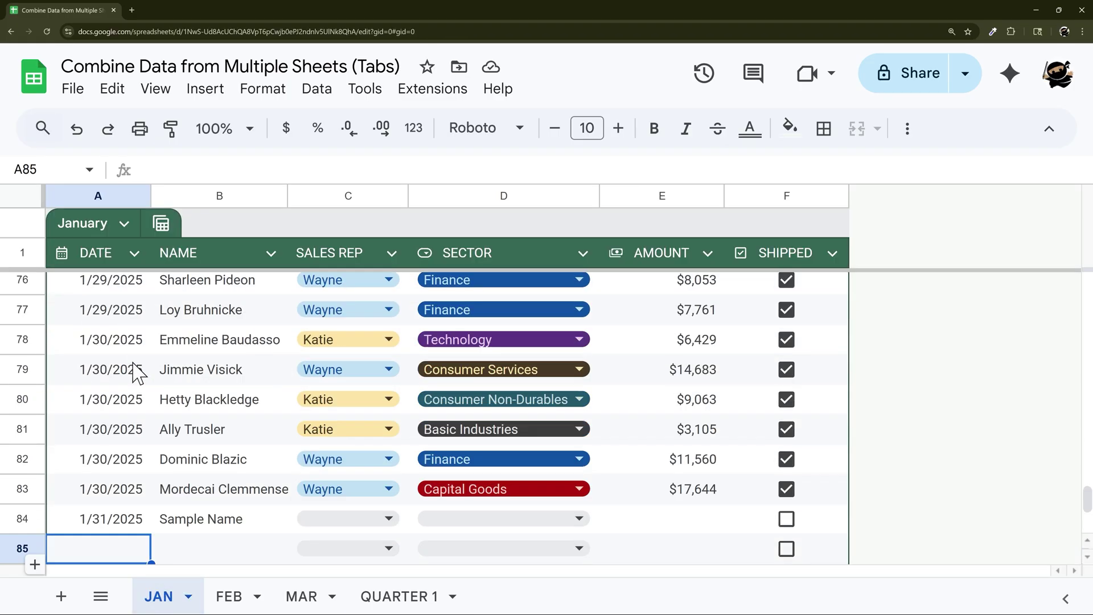
{"action": "scroll", "coordinate": [128, 392], "scroll_direction": "up", "scroll_amount": 10}
{"action": "left_click_drag", "start_coordinate": [117, 291], "coordinate": [115, 525]}
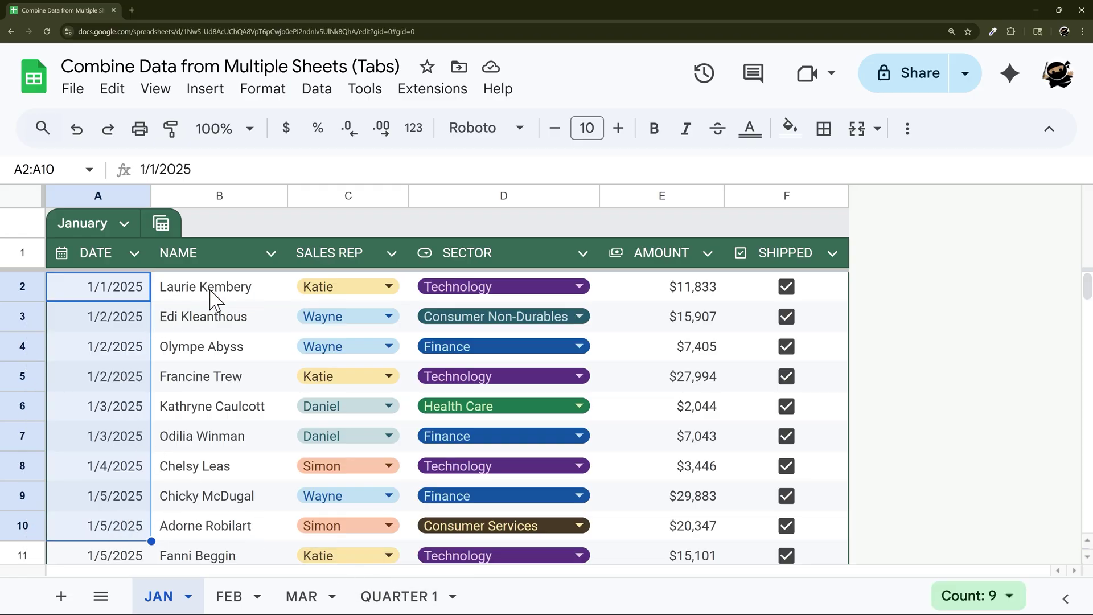
{"action": "left_click_drag", "start_coordinate": [216, 293], "coordinate": [215, 378]}
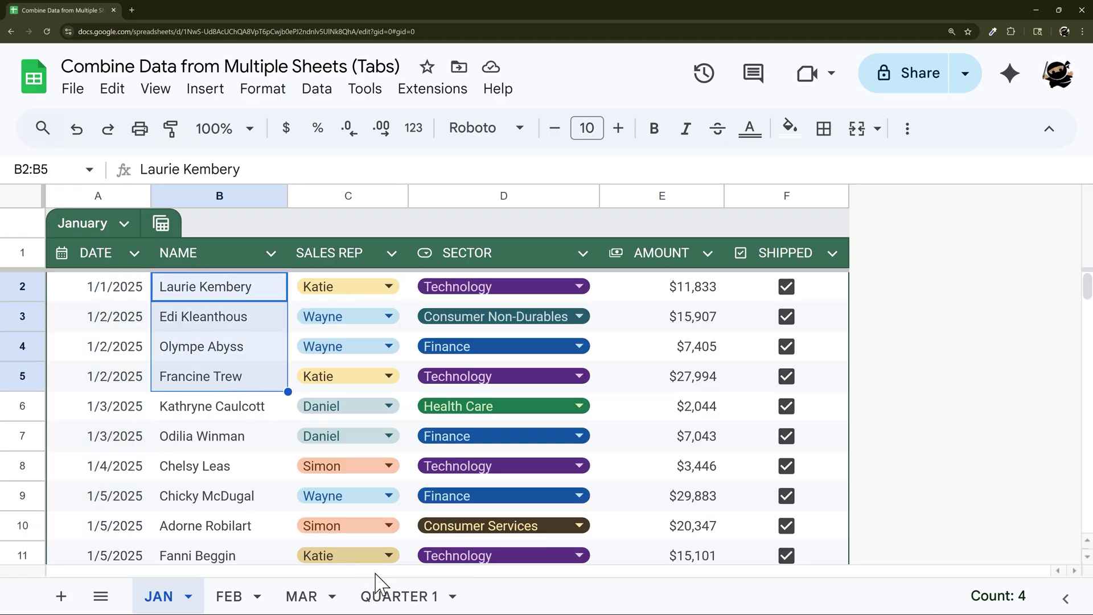
{"action": "left_click", "coordinate": [387, 595]}
Step: Change the where clause to Col2 is not null and compare columns A, B and C
{"action": "left_click", "coordinate": [543, 169]}
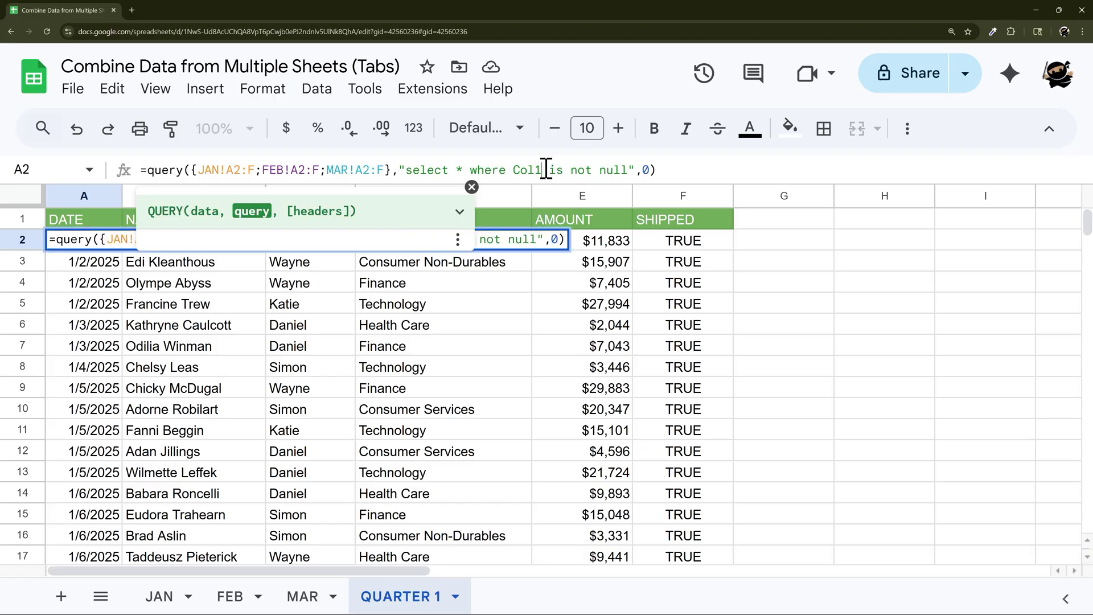
{"action": "key", "text": "BackSpace"}
{"action": "type", "text": "2"}
{"action": "key", "text": "Return"}
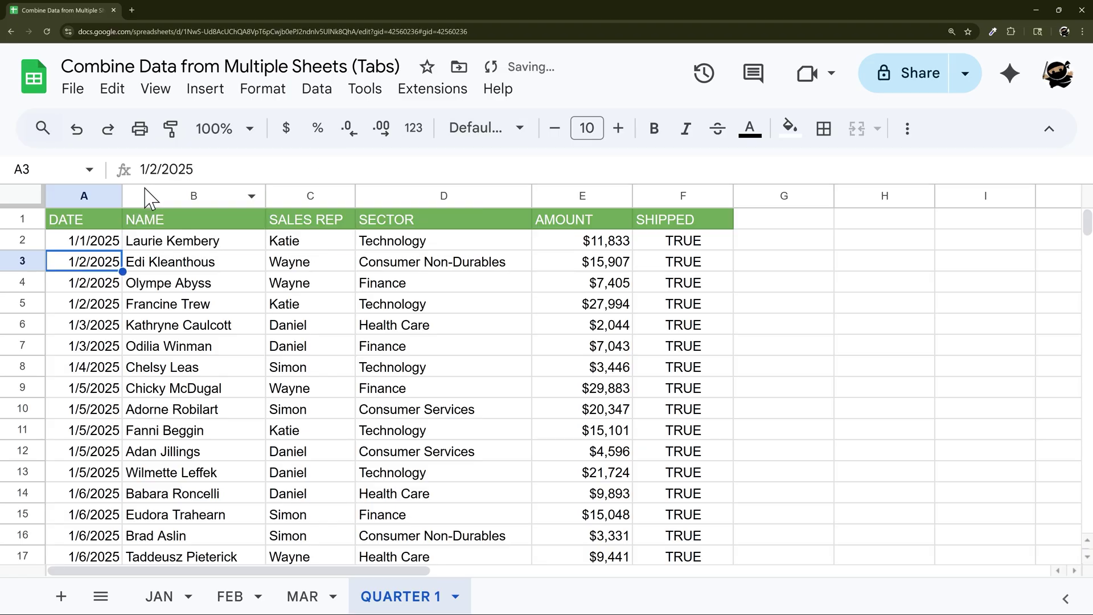
{"action": "left_click", "coordinate": [87, 204]}
{"action": "left_click", "coordinate": [193, 197]}
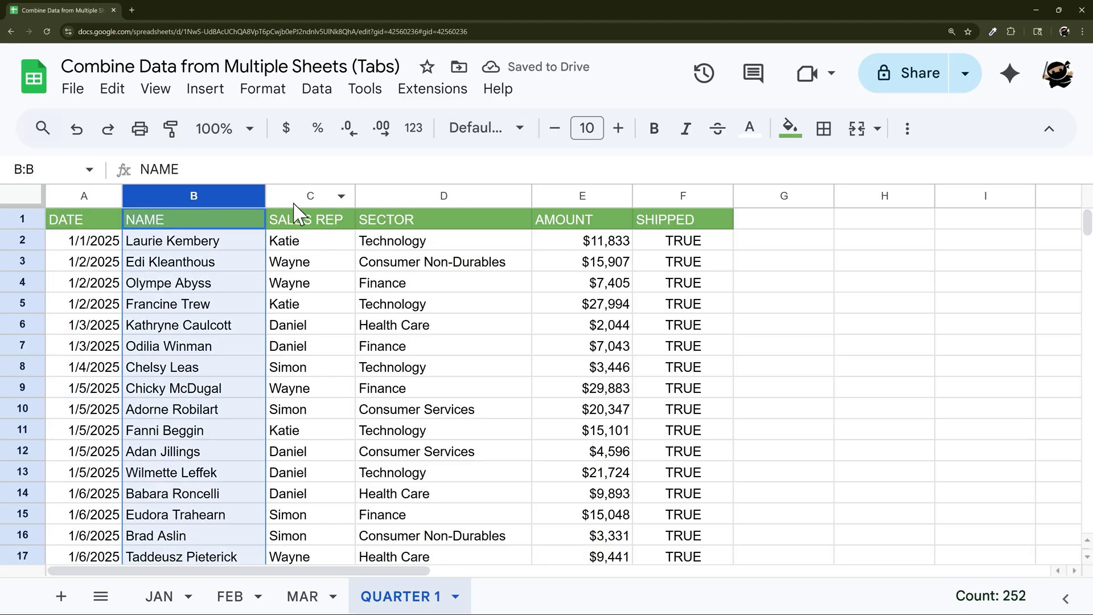
{"action": "left_click", "coordinate": [292, 199]}
Step: Change the query condition to "Col1 is not null or Col2 is not null"
{"action": "left_click", "coordinate": [102, 247]}
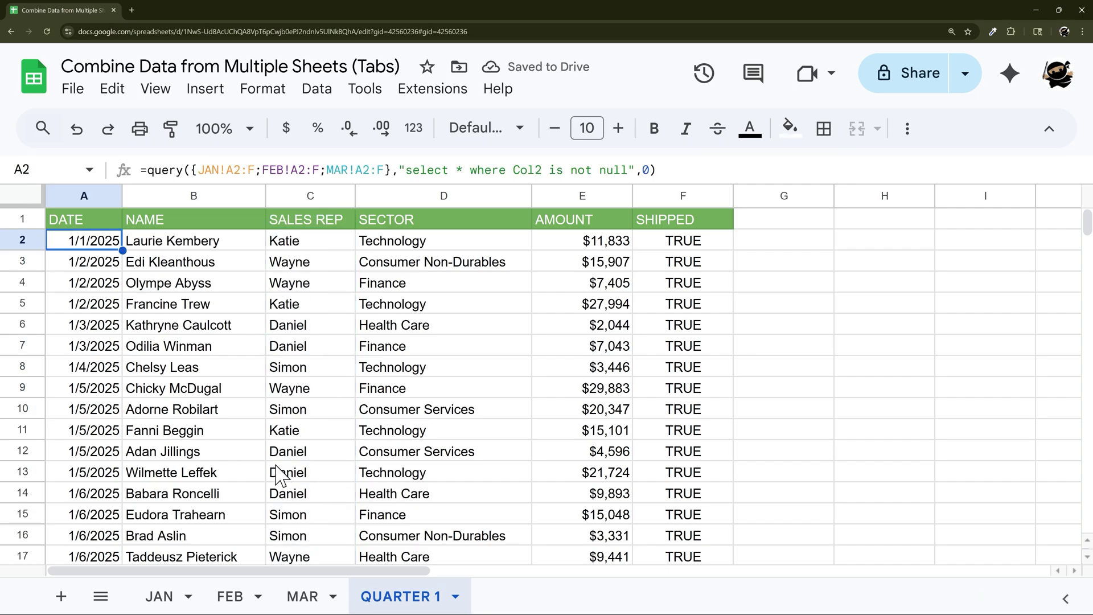
{"action": "left_click", "coordinate": [85, 198]}
{"action": "left_click", "coordinate": [171, 198]}
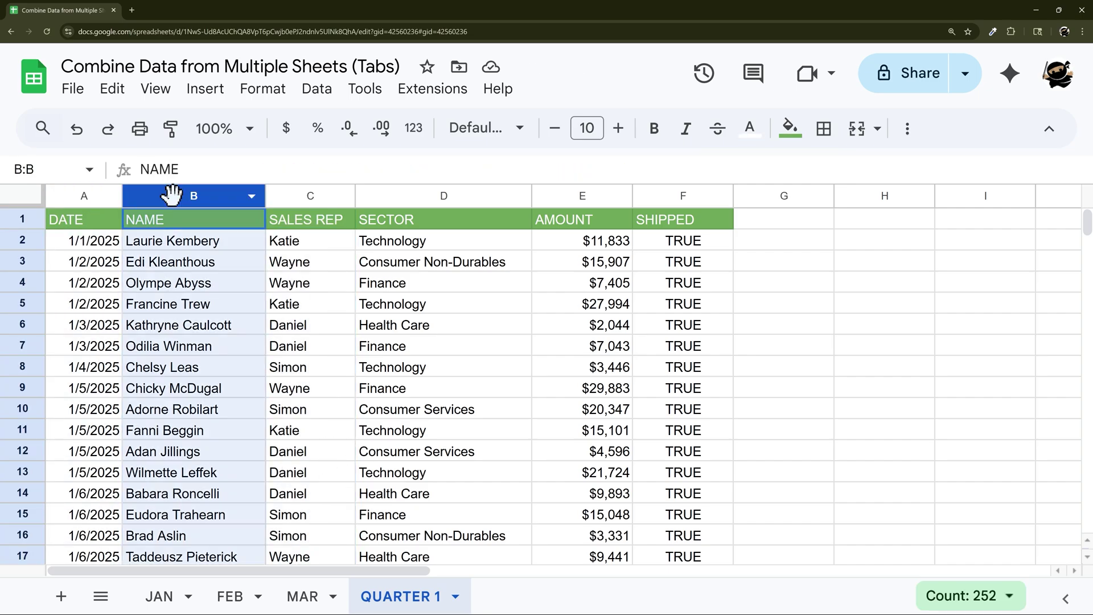
{"action": "left_click", "coordinate": [100, 249]}
{"action": "left_click", "coordinate": [631, 170]}
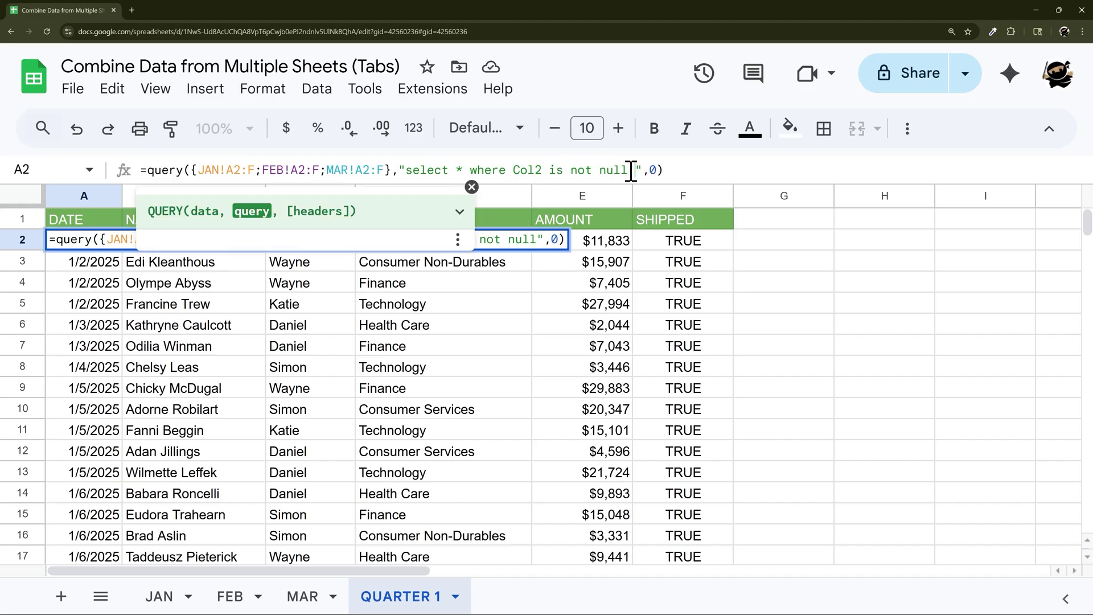
{"action": "key", "text": "Left"}
{"action": "key", "text": "Left"}
{"action": "key", "text": "Left"}
{"action": "key", "text": "Left"}
{"action": "key", "text": "BackSpace"}
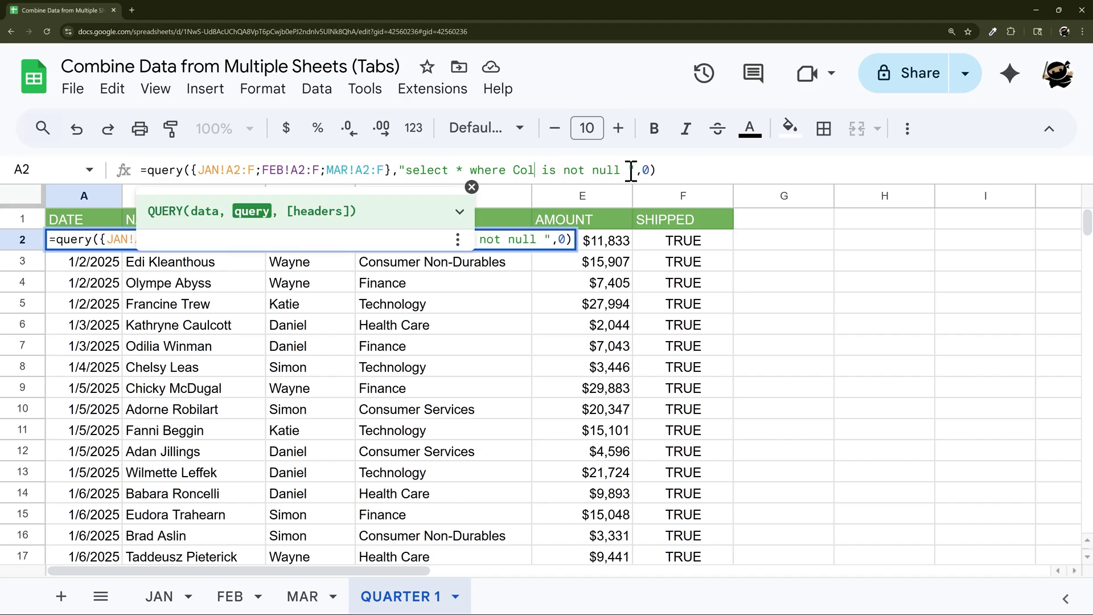
{"action": "type", "text": "1 is not null or Col2 is not null"}
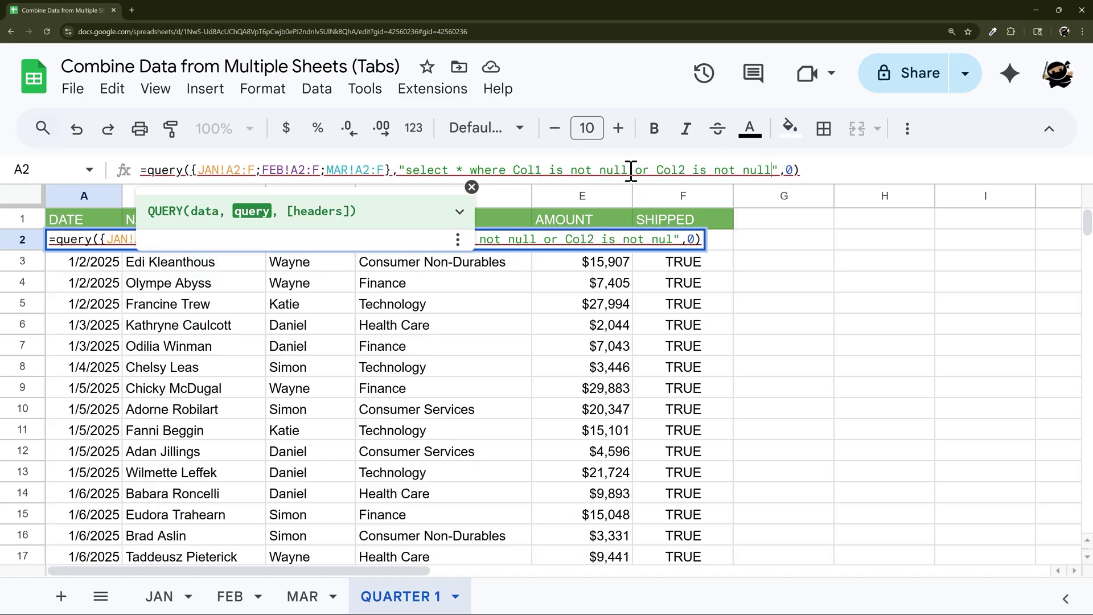
{"action": "key", "text": "Return"}
Step: Try adding "or Col3 is not null", then revert the query to Col1 is not null only
{"action": "left_click", "coordinate": [113, 244]}
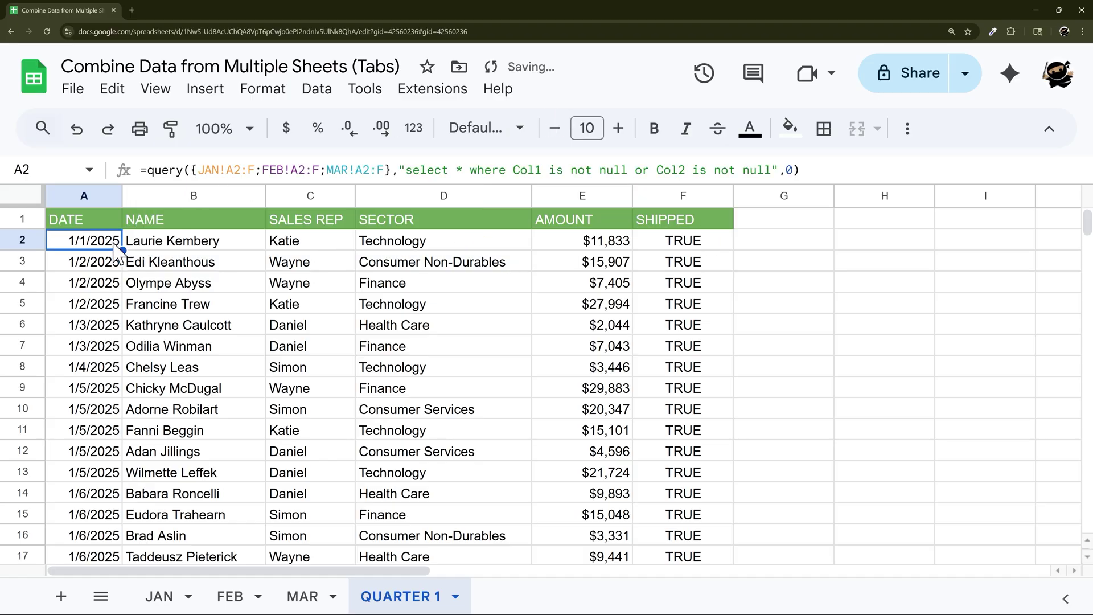
{"action": "left_click", "coordinate": [773, 171]}
{"action": "type", "text": "o"}
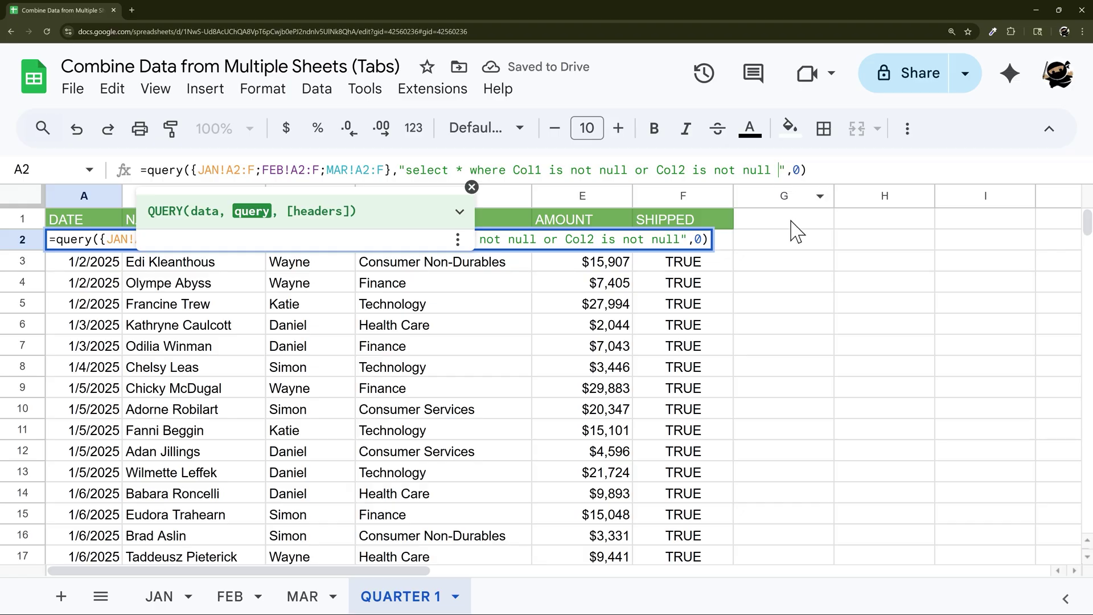
{"action": "type", "text": "r Col3 "}
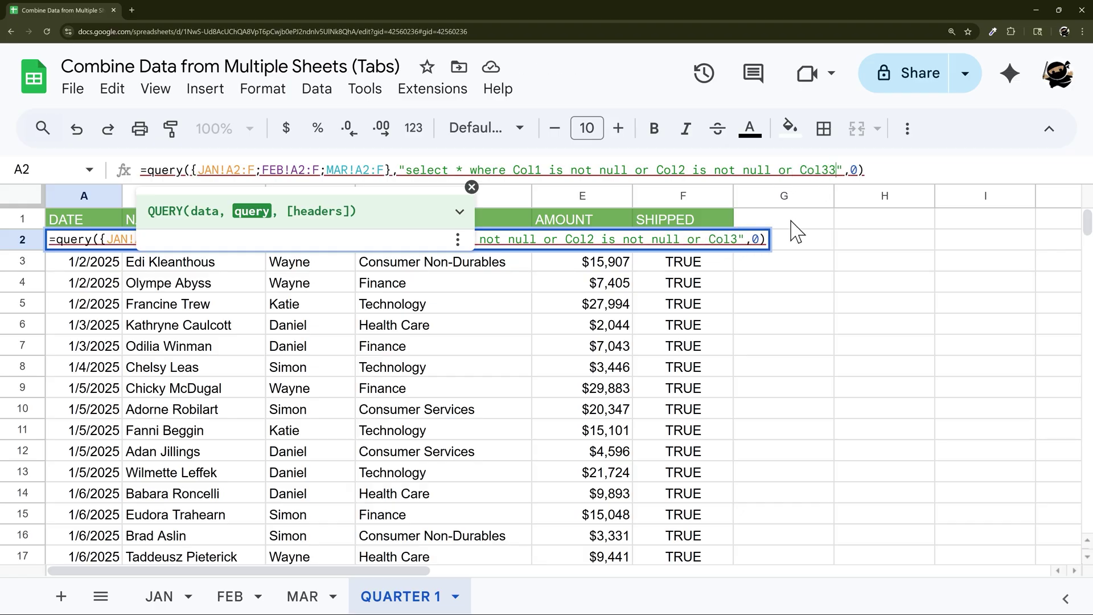
{"action": "type", "text": "is not n"}
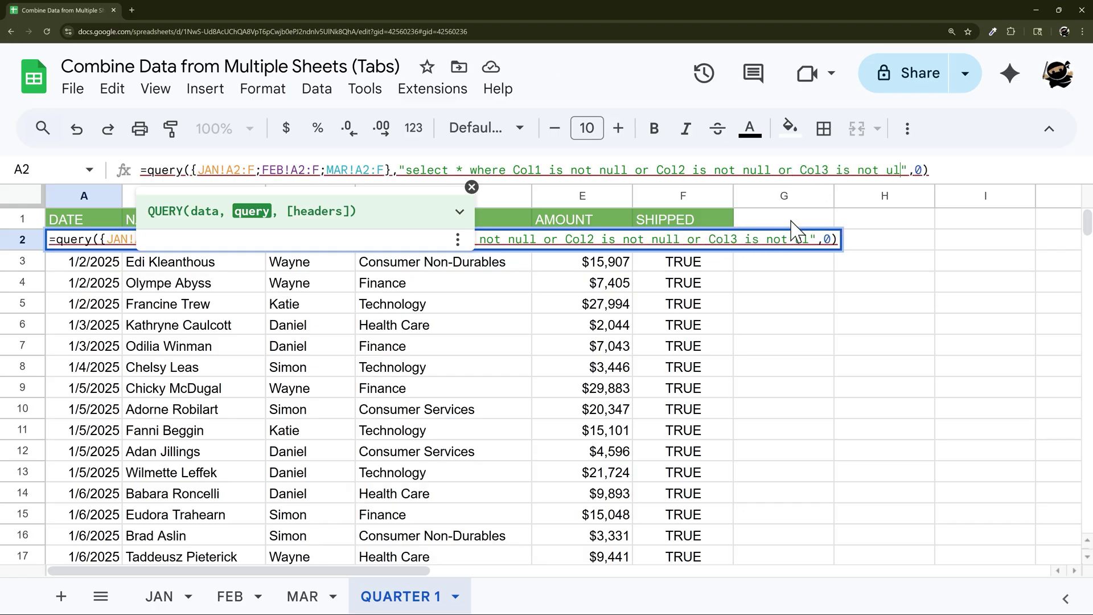
{"action": "type", "text": "ull"}
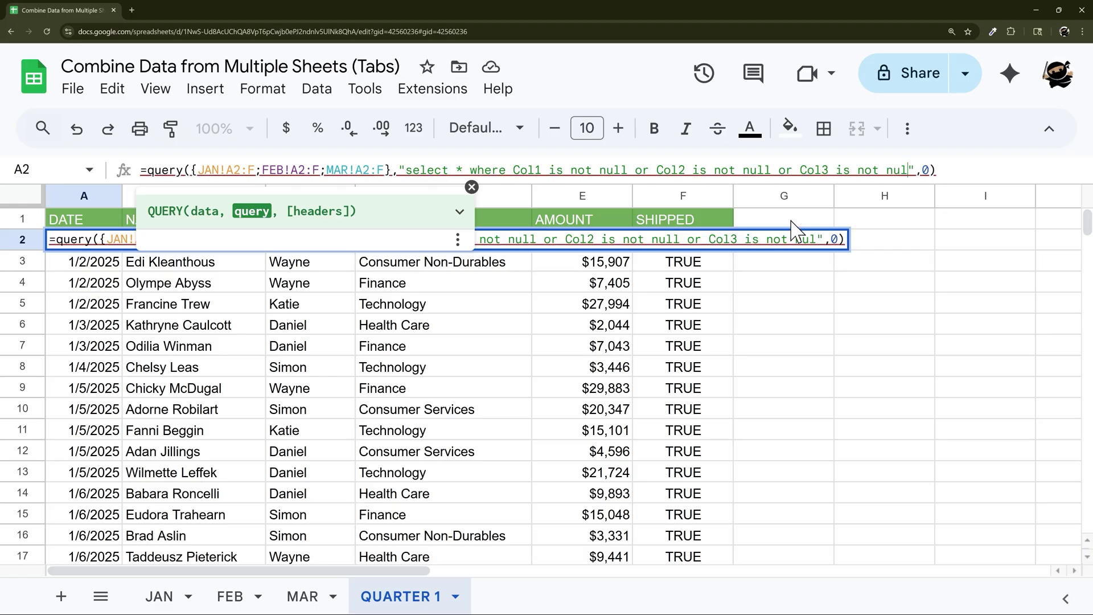
{"action": "key", "text": "BackSpace"}
{"action": "key", "text": "BackSpace"}
{"action": "key", "text": "BackSpace"}
{"action": "key", "text": "BackSpace"}
{"action": "key", "text": "BackSpace"}
{"action": "key", "text": "BackSpace"}
{"action": "key", "text": "BackSpace"}
{"action": "key", "text": "BackSpace"}
{"action": "key", "text": "BackSpace"}
{"action": "key", "text": "BackSpace"}
{"action": "key", "text": "BackSpace"}
{"action": "key", "text": "BackSpace"}
{"action": "key", "text": "BackSpace"}
{"action": "key", "text": "BackSpace"}
{"action": "key", "text": "BackSpace"}
{"action": "key", "text": "BackSpace"}
{"action": "key", "text": "BackSpace"}
{"action": "key", "text": "BackSpace"}
{"action": "key", "text": "BackSpace"}
{"action": "key", "text": "BackSpace"}
{"action": "key", "text": "Return"}
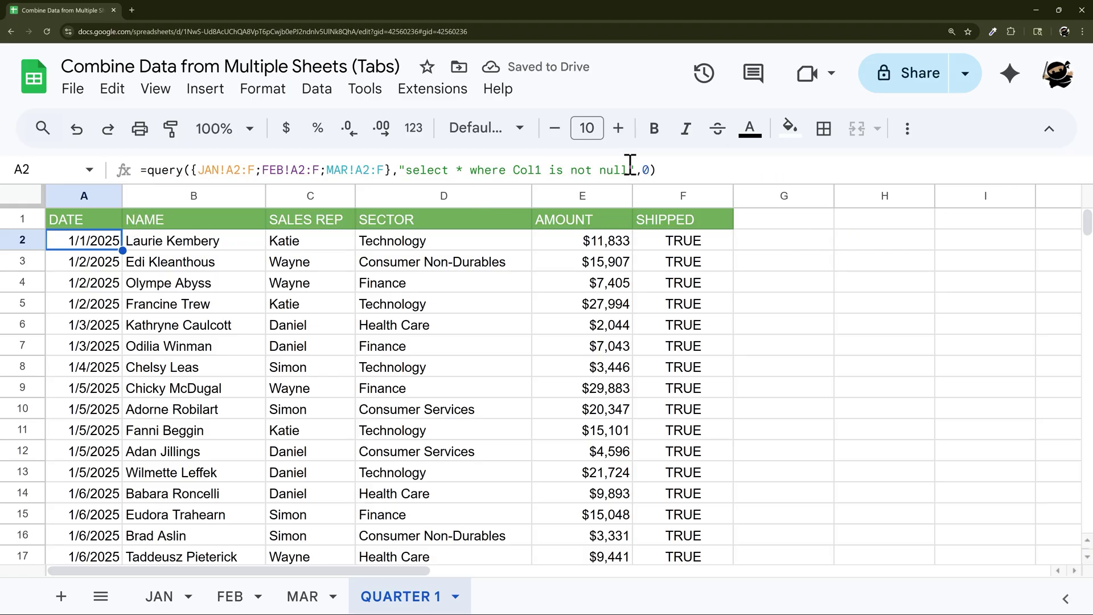
{"action": "left_click_drag", "start_coordinate": [628, 169], "coordinate": [449, 169]}
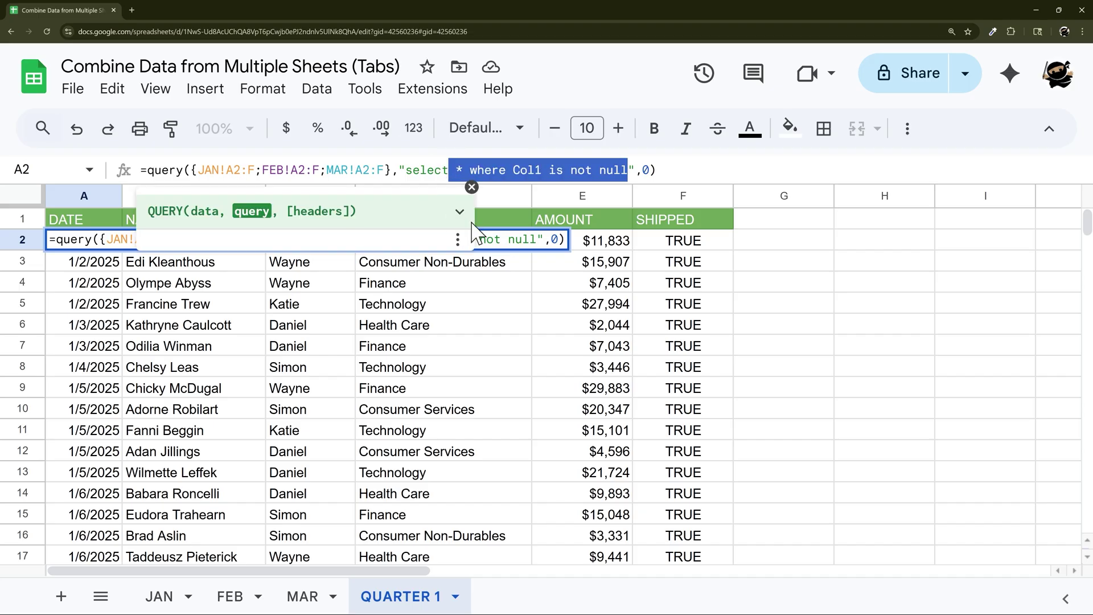
{"action": "key", "text": "Return"}
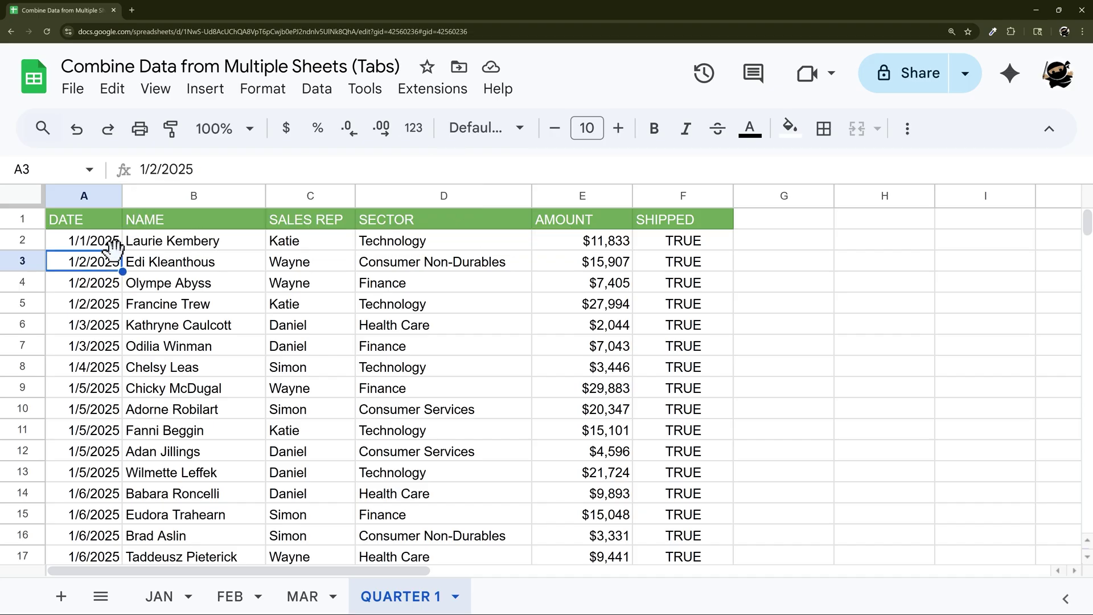
{"action": "key", "text": "Up"}
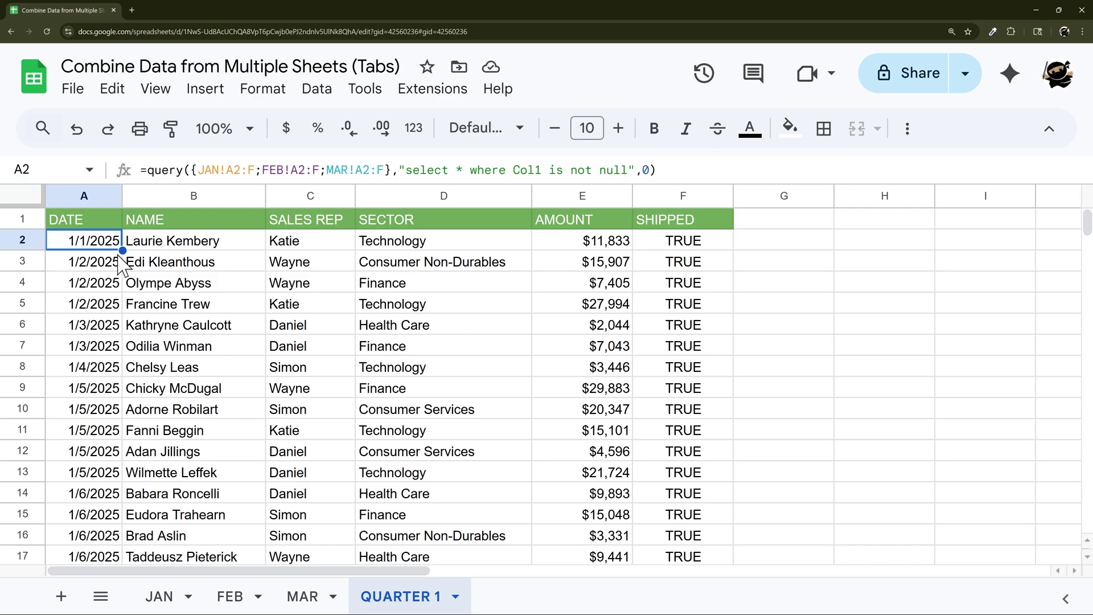
{"action": "left_click_drag", "start_coordinate": [147, 170], "coordinate": [201, 173]}
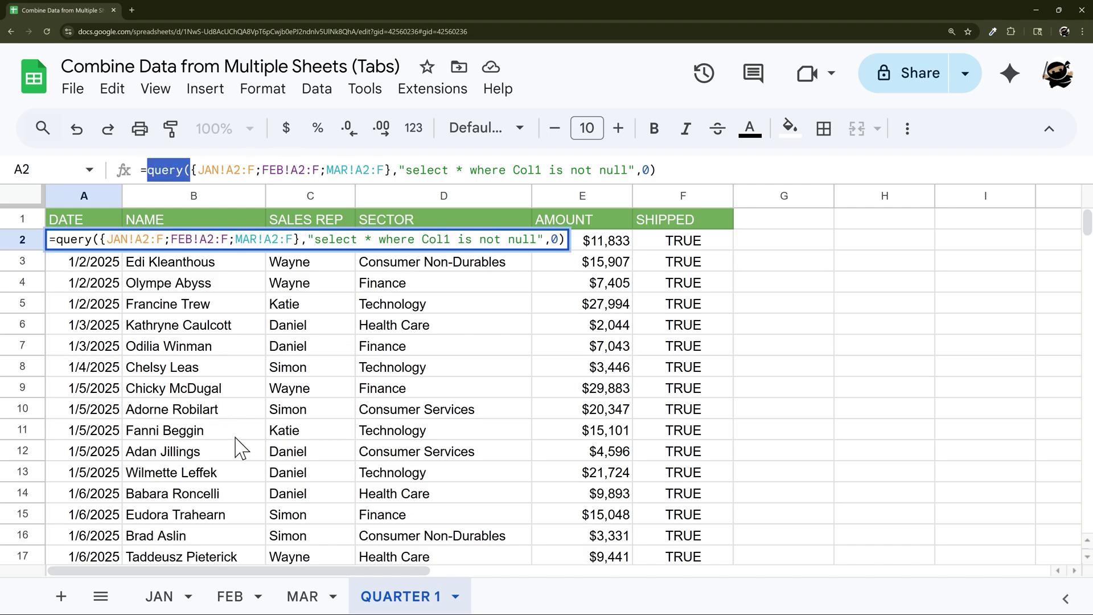
Step: On the JAN tab, enter N/A as the first amount in E2
{"action": "left_click", "coordinate": [170, 598]}
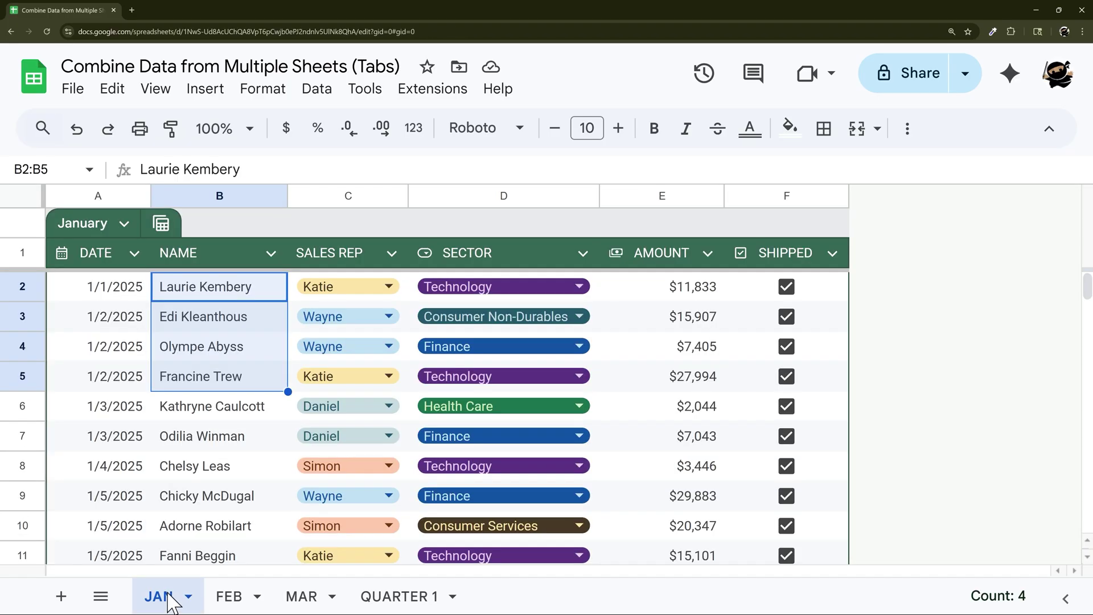
{"action": "left_click", "coordinate": [692, 291]}
{"action": "type", "text": "N/A"}
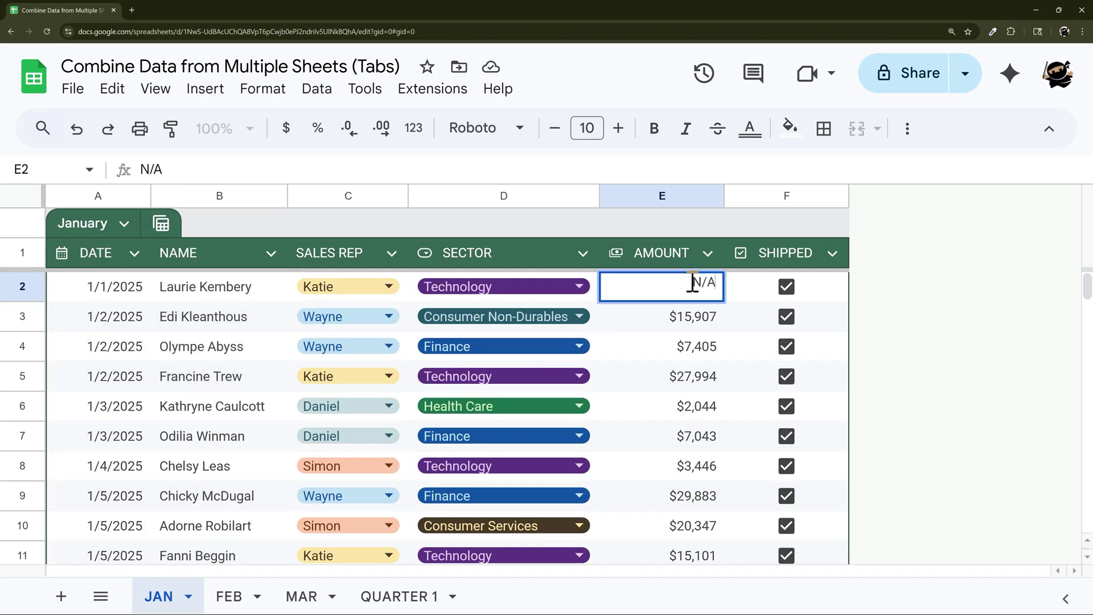
{"action": "key", "text": "Return"}
{"action": "left_click", "coordinate": [693, 290]}
{"action": "left_click", "coordinate": [188, 297]}
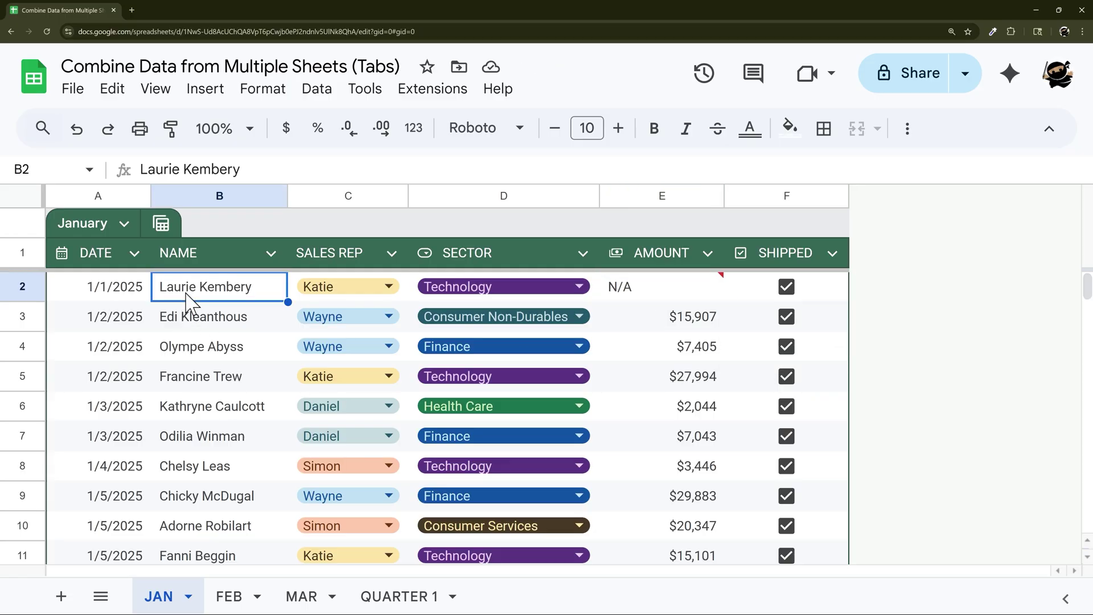
Step: On QUARTER 1, confirm E2's amount now shows blank and review the QUERY formula in A2
{"action": "left_click", "coordinate": [386, 597]}
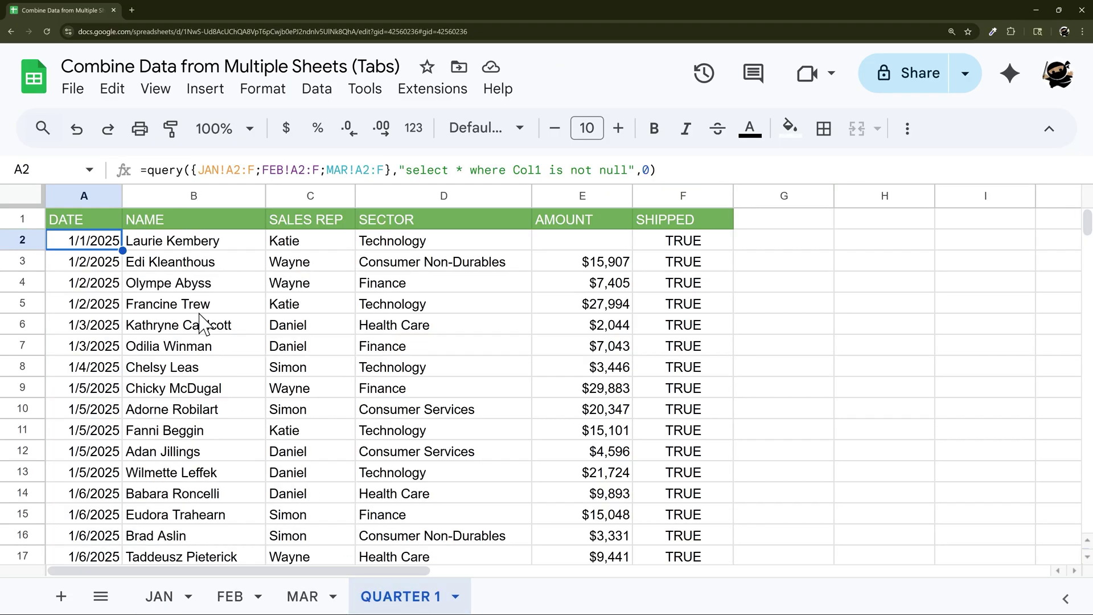
{"action": "left_click", "coordinate": [577, 242]}
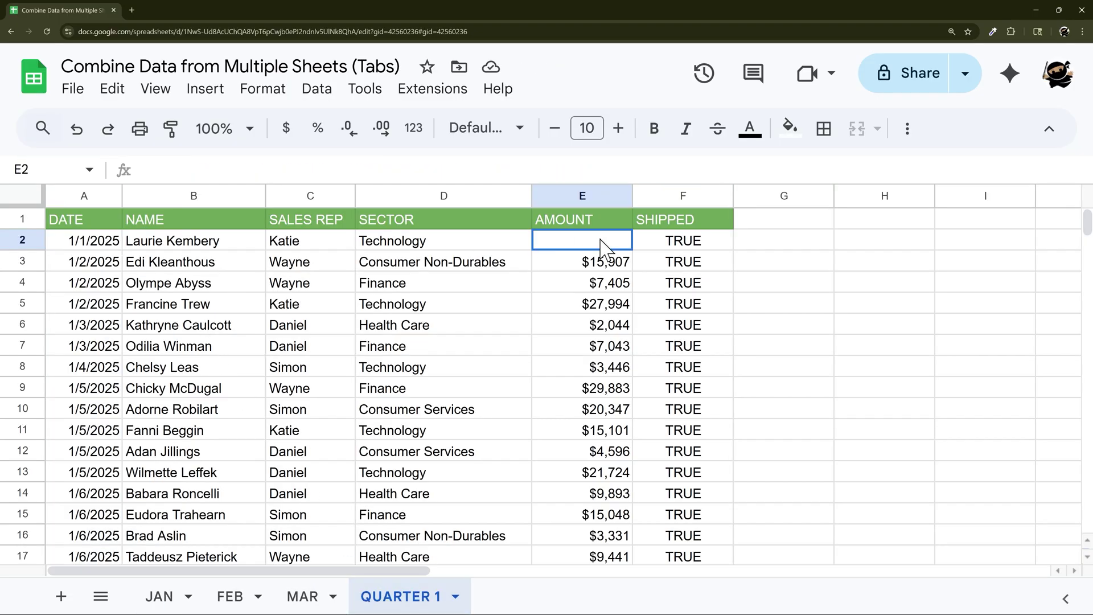
{"action": "left_click", "coordinate": [82, 249]}
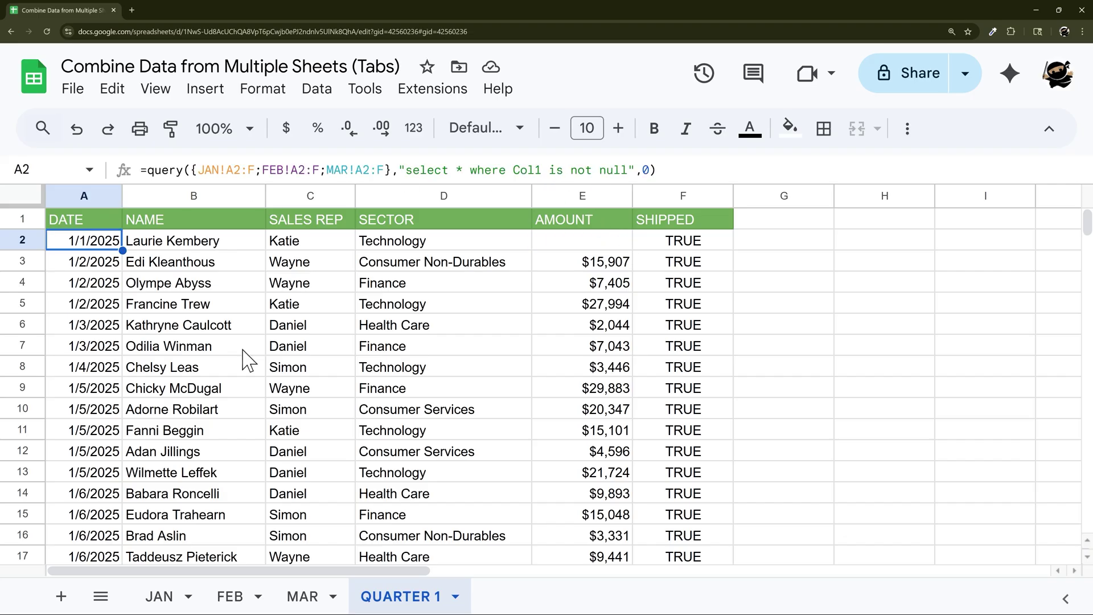
Step: Back on JAN, select the amounts and view the invalid-currency warning on E2
{"action": "left_click", "coordinate": [168, 597]}
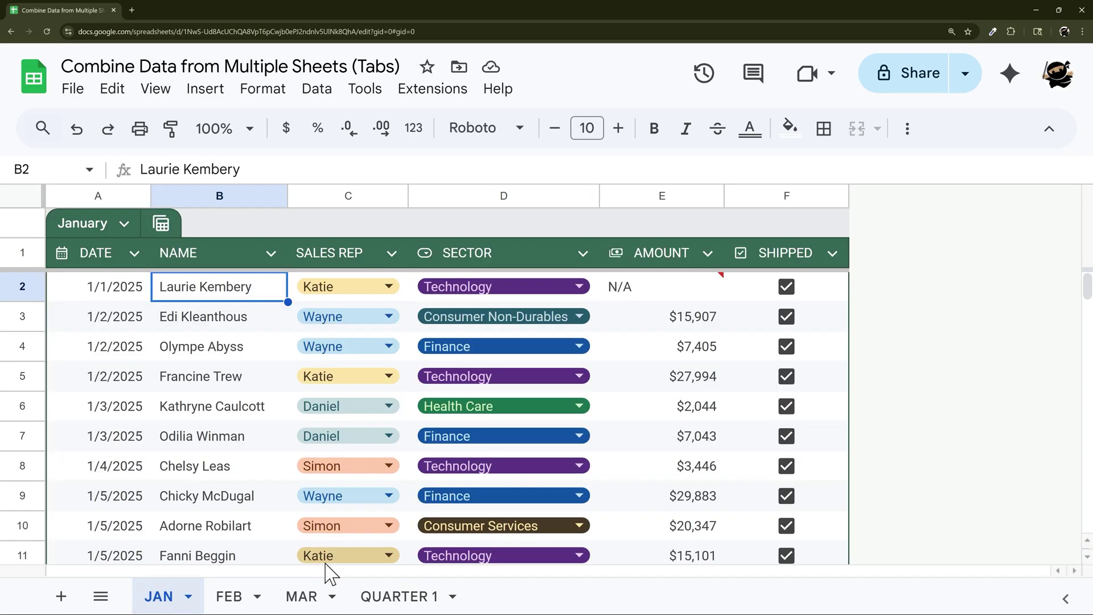
{"action": "left_click_drag", "start_coordinate": [664, 294], "coordinate": [651, 532]}
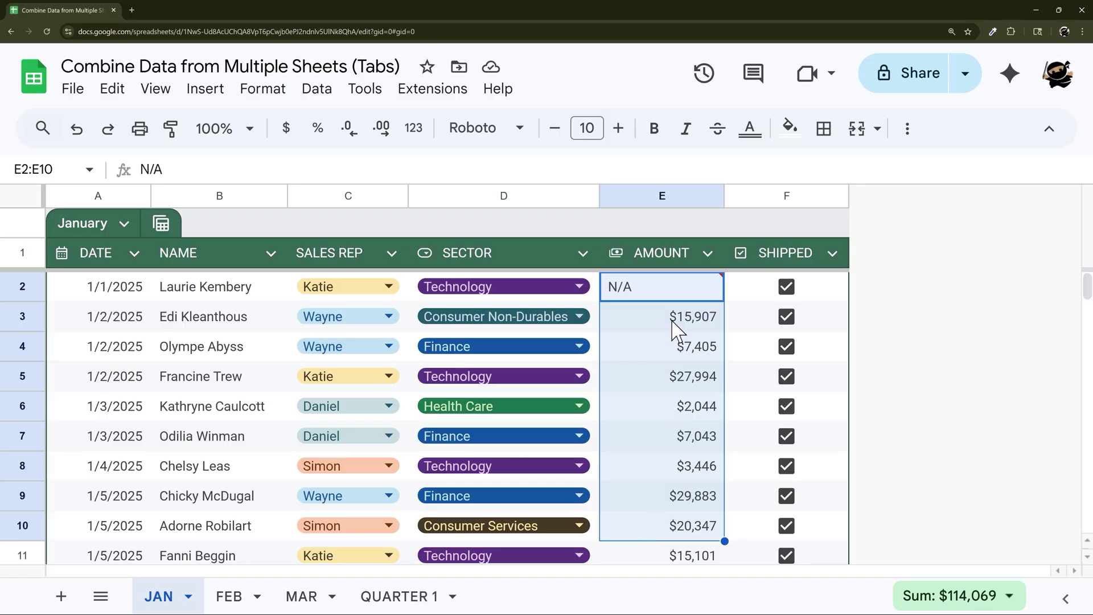
{"action": "left_click_drag", "start_coordinate": [675, 329], "coordinate": [678, 504]}
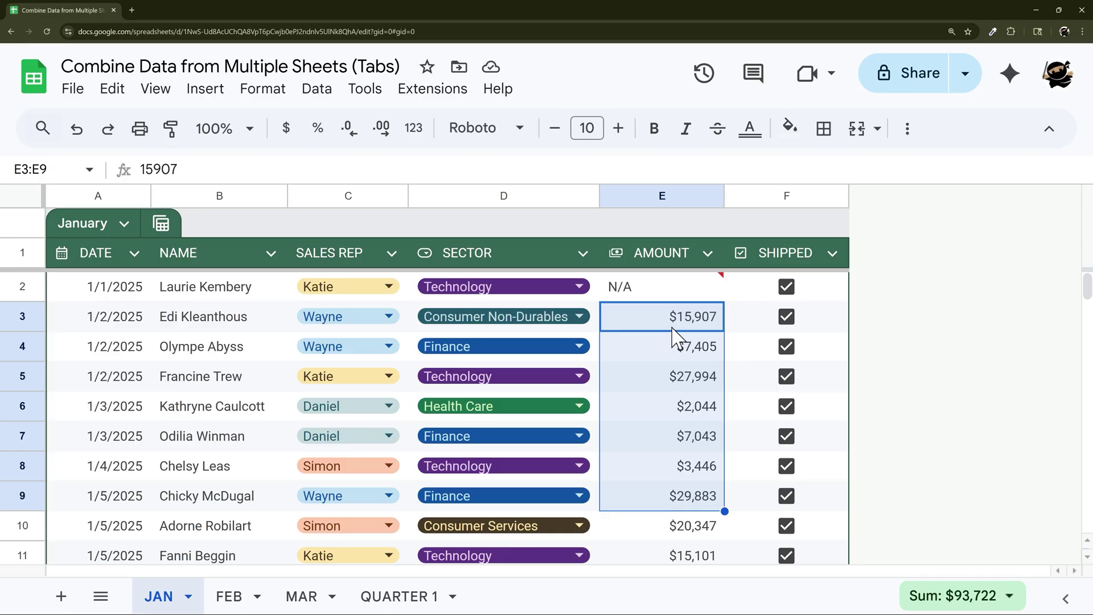
{"action": "left_click", "coordinate": [664, 290]}
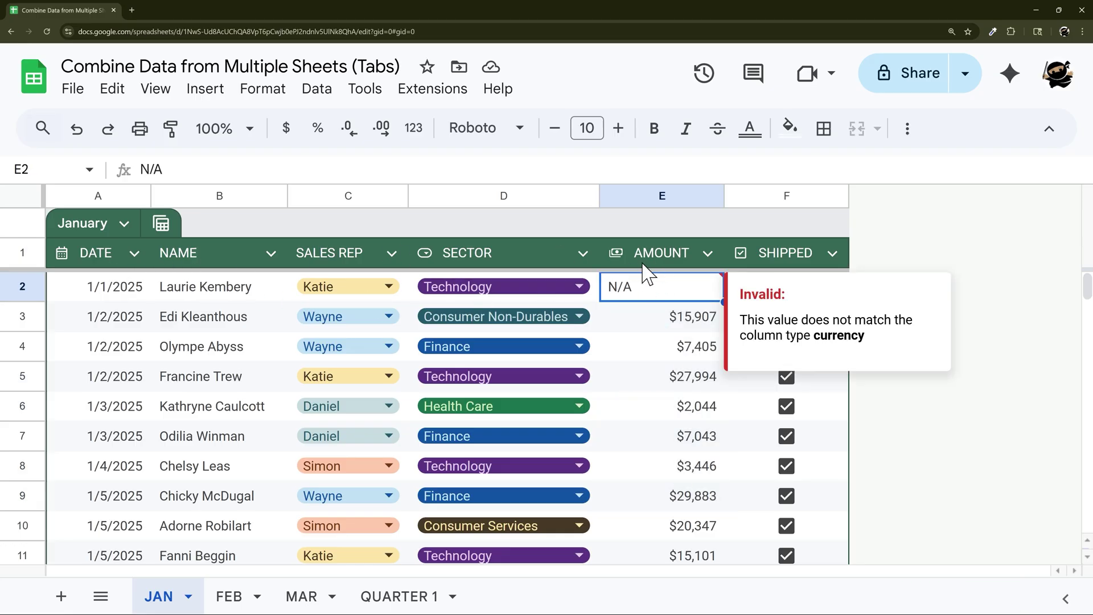
Step: Review the AMOUNT column's type options, then restore E2 from N/A to 11833
{"action": "left_click", "coordinate": [708, 253]}
{"action": "mouse_move", "coordinate": [813, 297]}
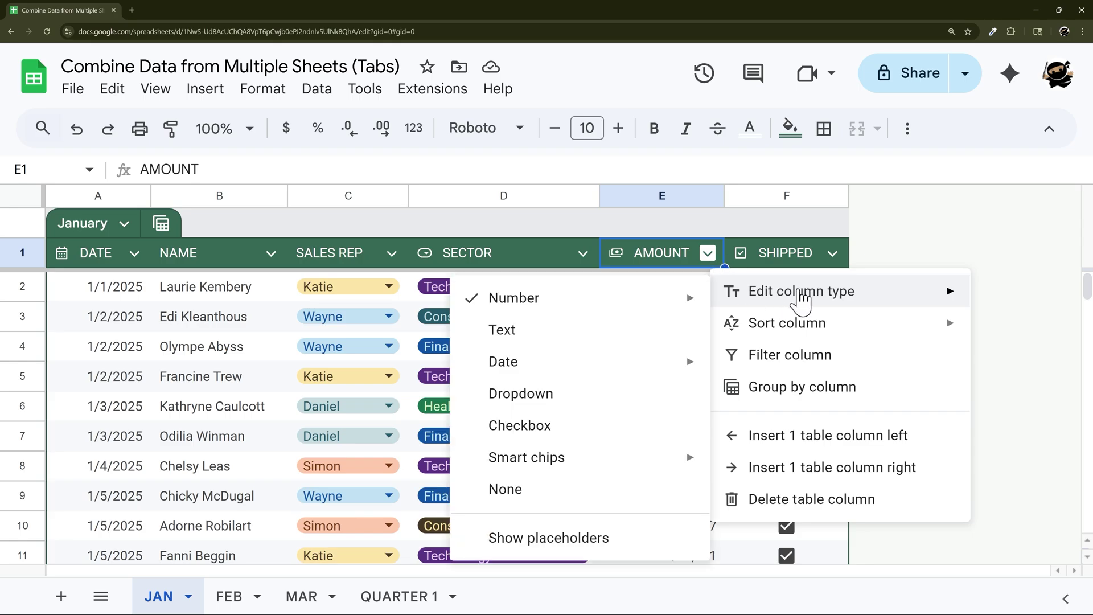
{"action": "left_click", "coordinate": [664, 297]}
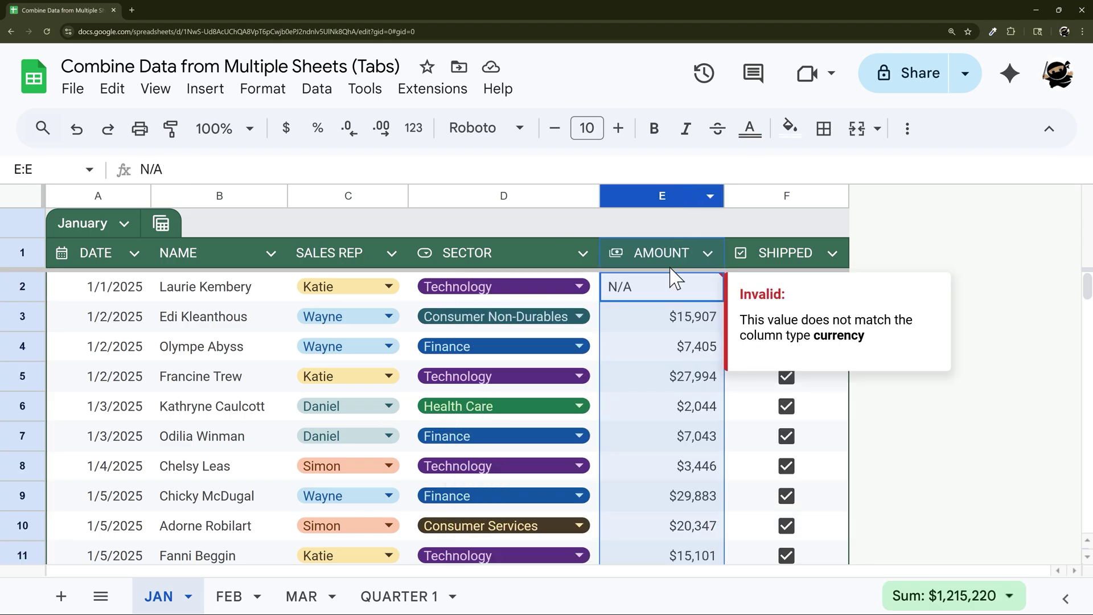
{"action": "key", "text": "Delete"}
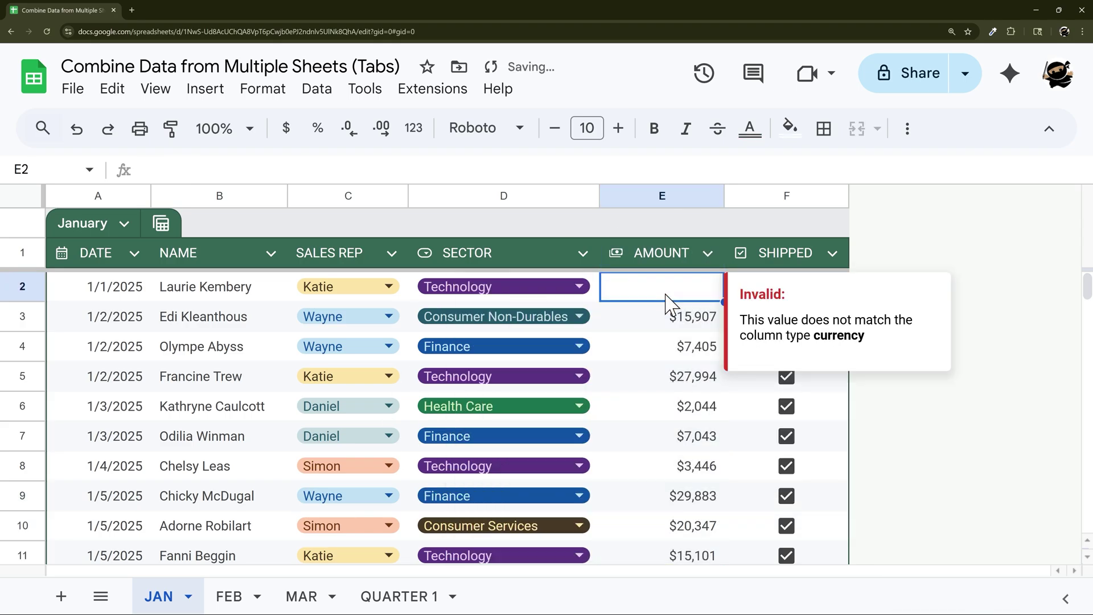
{"action": "key", "text": "ctrl+z"}
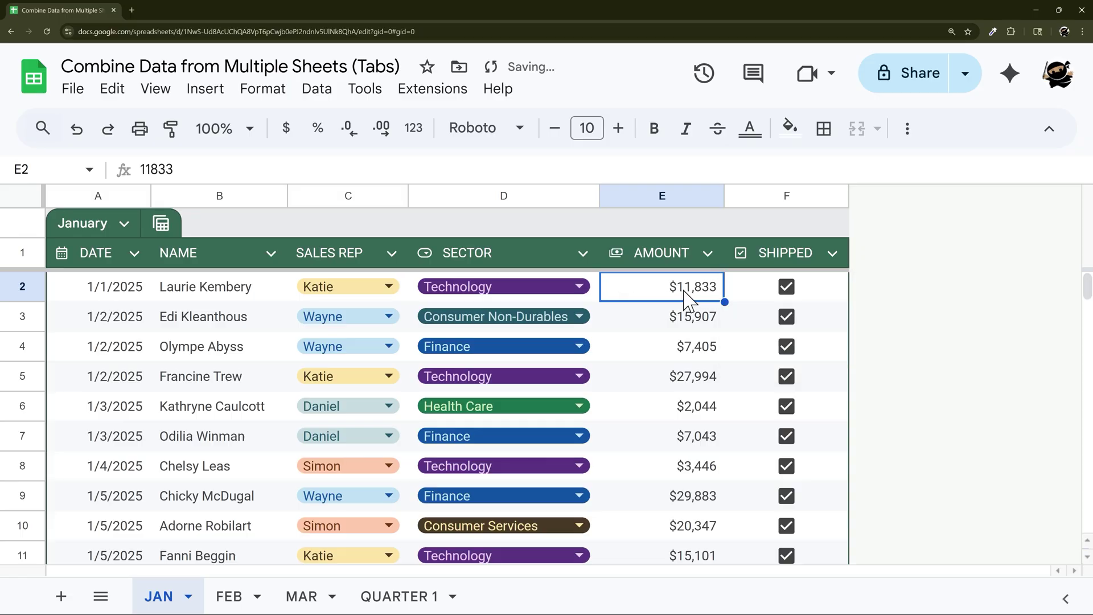
Step: Select the whole AMOUNT column E and look over its column actions
{"action": "left_click_drag", "start_coordinate": [685, 293], "coordinate": [680, 461]}
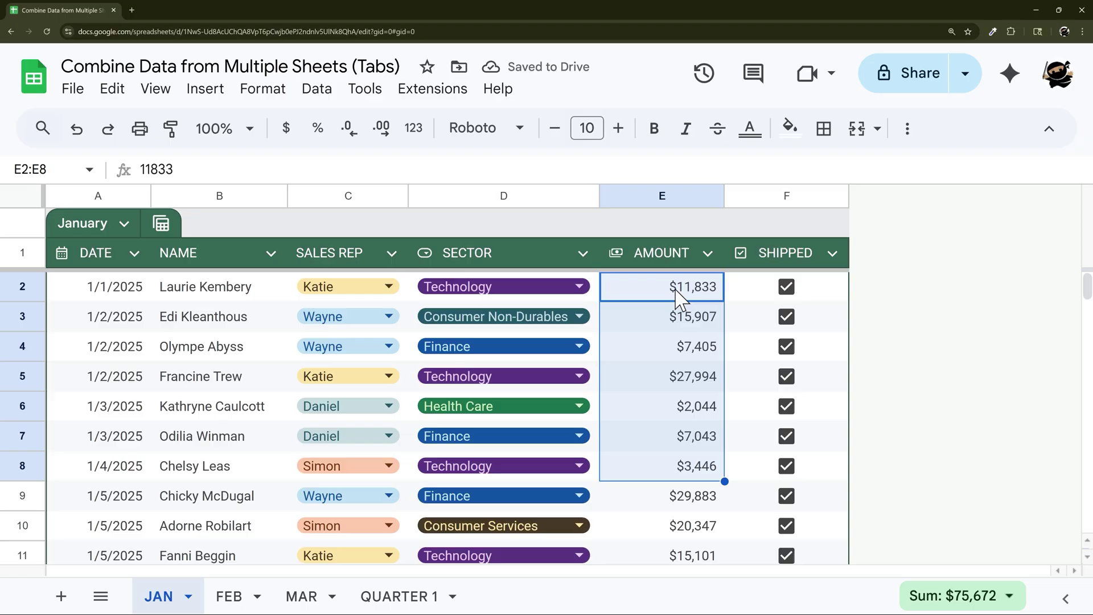
{"action": "left_click", "coordinate": [657, 193]}
{"action": "right_click", "coordinate": [655, 184]}
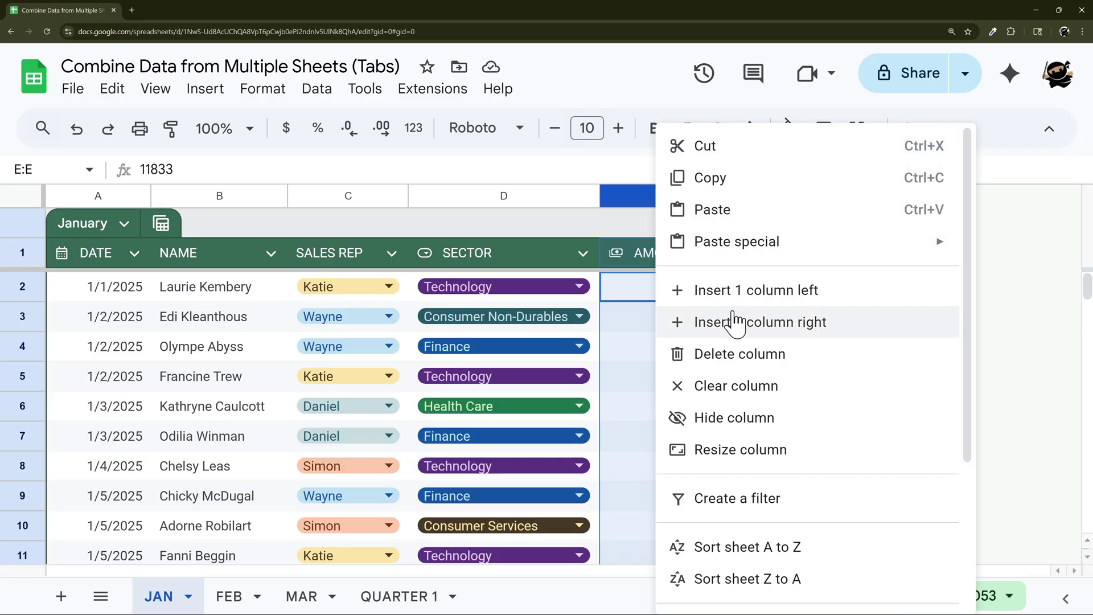
{"action": "left_click", "coordinate": [636, 303]}
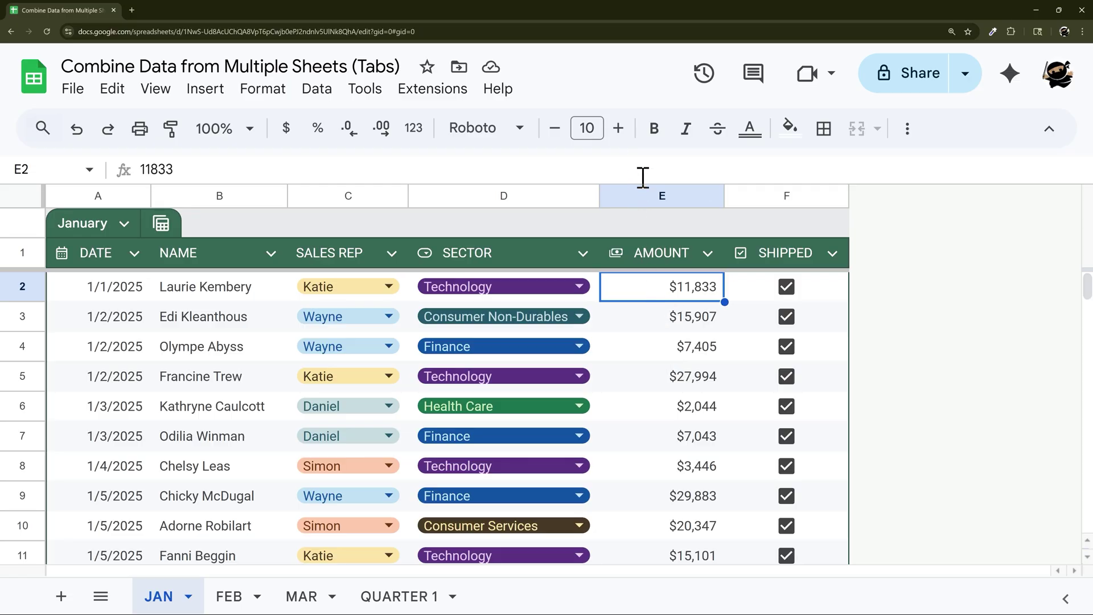
{"action": "left_click", "coordinate": [652, 196]}
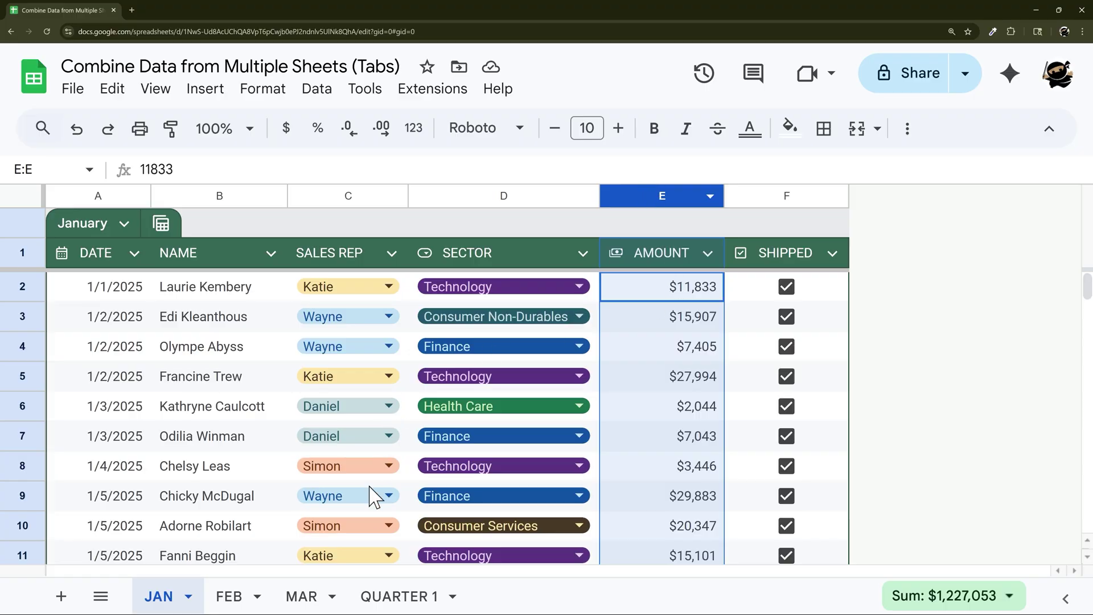
Step: On QUARTER 1, inspect the QUERY formula in A2 without changing it
{"action": "left_click", "coordinate": [396, 598]}
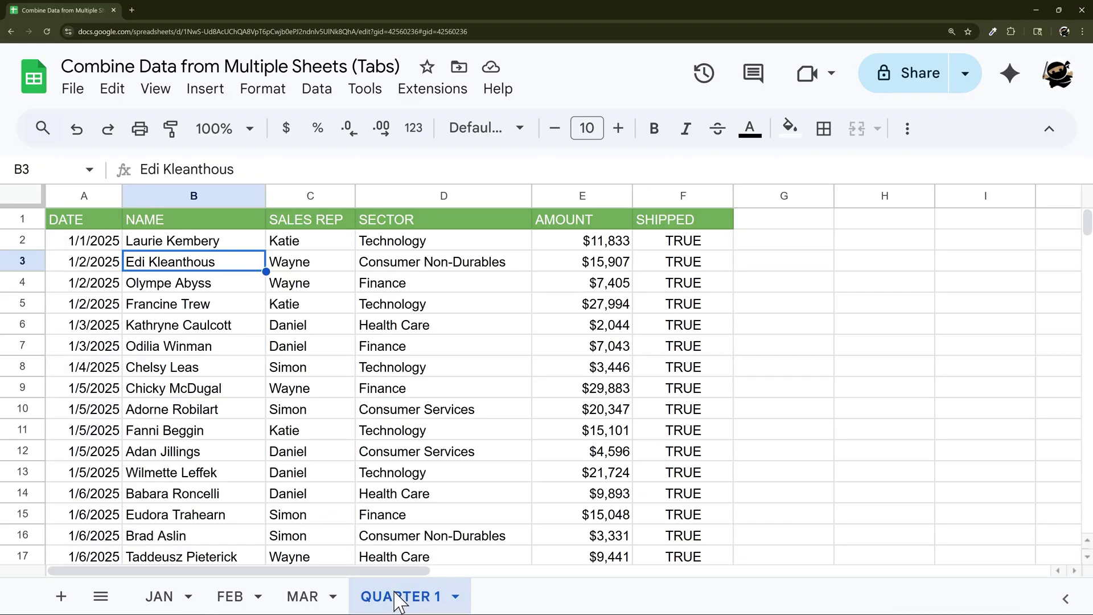
{"action": "left_click", "coordinate": [95, 244]}
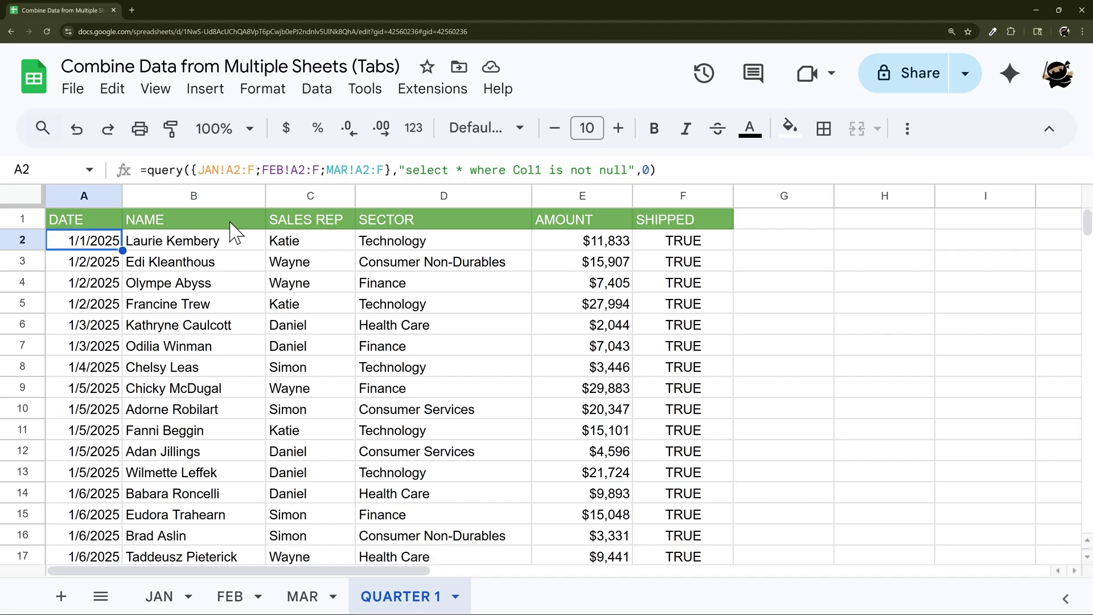
{"action": "left_click_drag", "start_coordinate": [148, 170], "coordinate": [178, 171]}
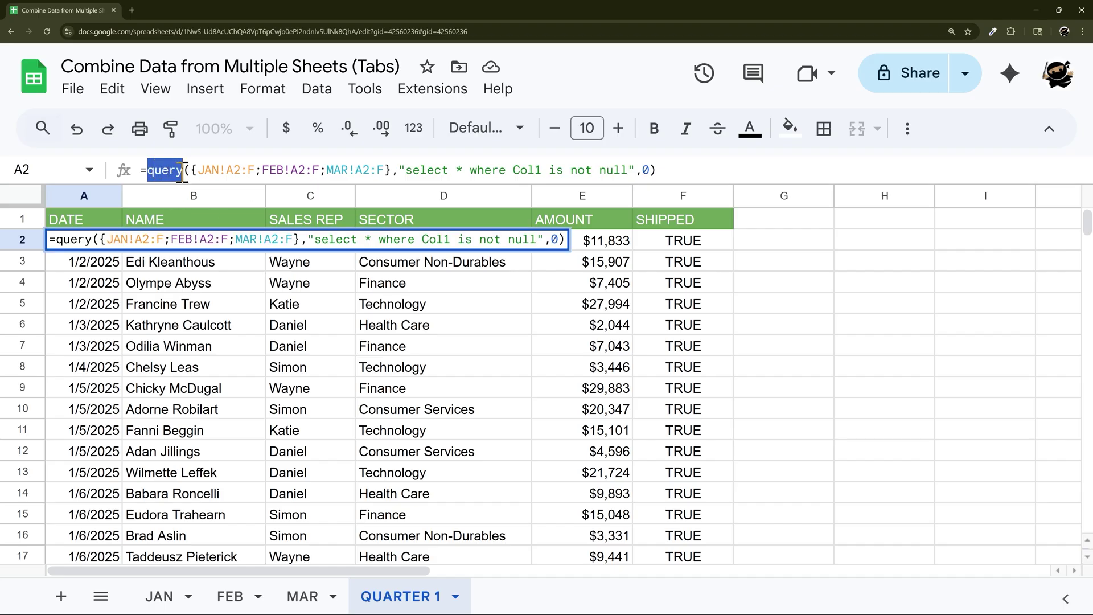
{"action": "key", "text": "Escape"}
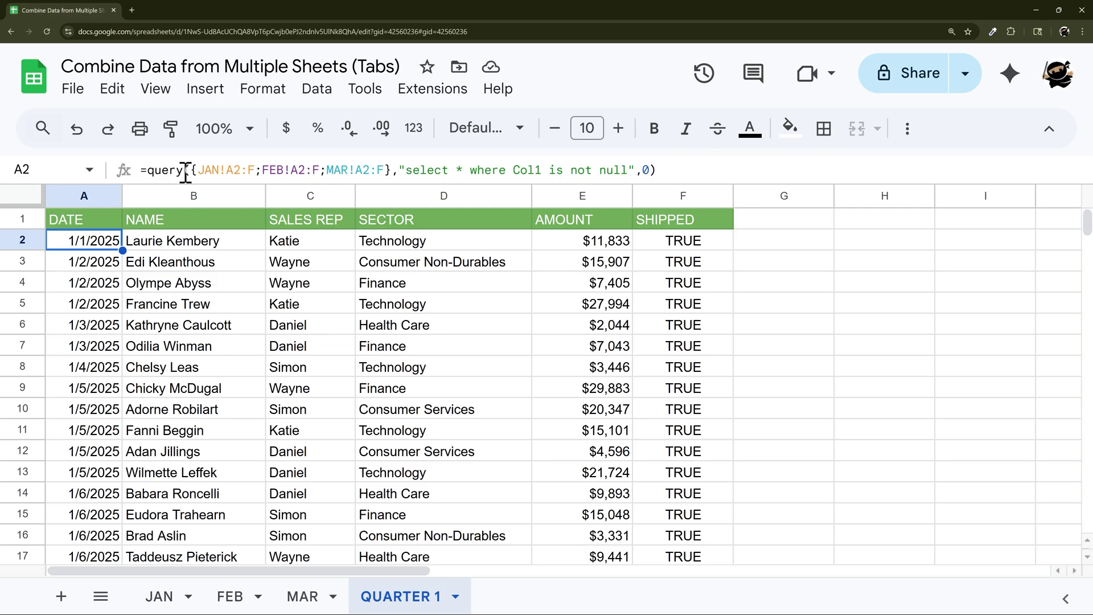
Step: Remove query( and its query string so A2 reads ={JAN!A2:F;FEB!A2:F;MAR!A2:F}
{"action": "left_click_drag", "start_coordinate": [150, 171], "coordinate": [189, 174]}
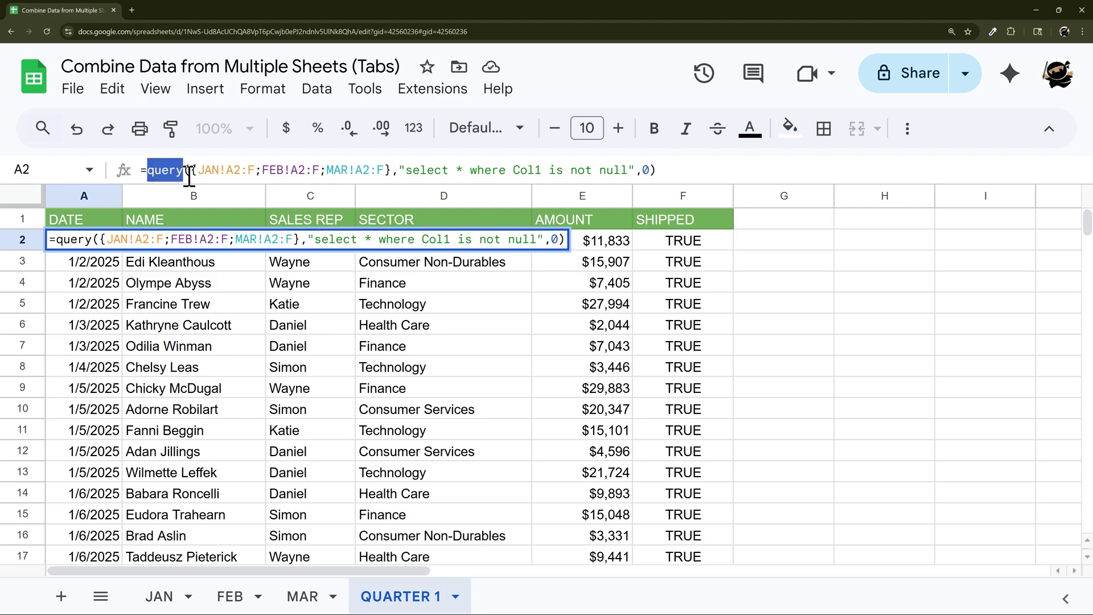
{"action": "key", "text": "BackSpace"}
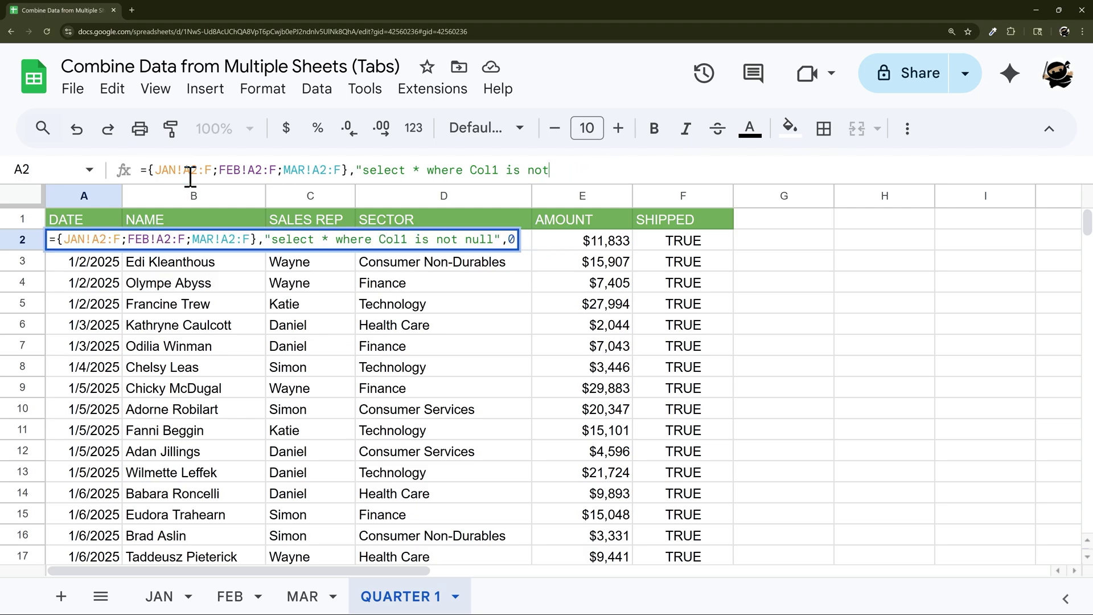
{"action": "key", "text": "BackSpace"}
{"action": "key", "text": "BackSpace"}
{"action": "key", "text": "BackSpace"}
{"action": "key", "text": "BackSpace"}
{"action": "key", "text": "BackSpace"}
{"action": "key", "text": "BackSpace"}
{"action": "key", "text": "BackSpace"}
{"action": "key", "text": "BackSpace"}
{"action": "key", "text": "BackSpace"}
{"action": "key", "text": "BackSpace"}
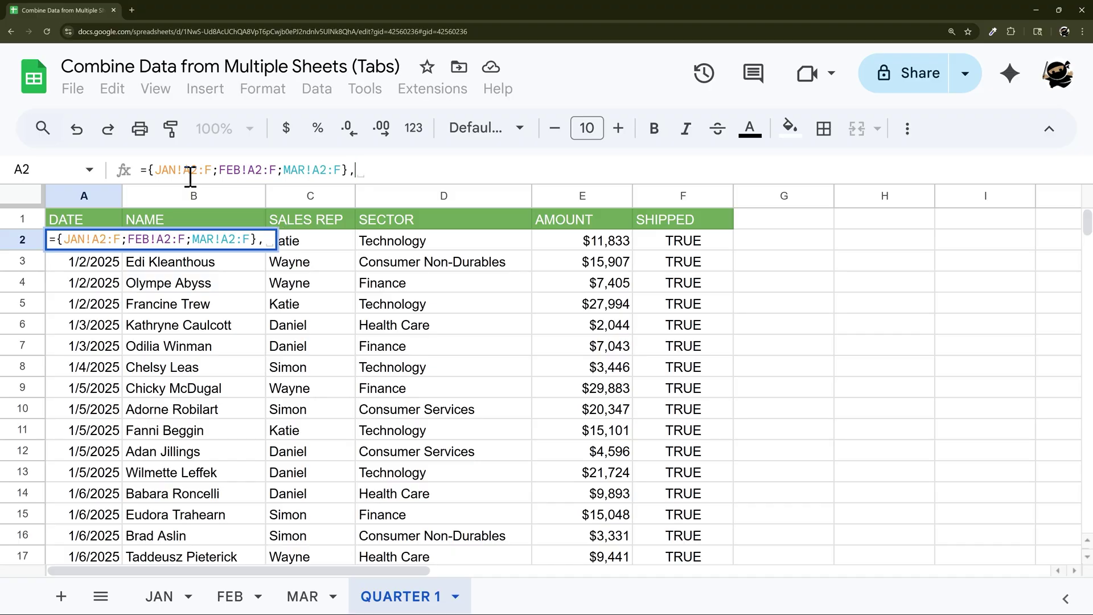
{"action": "key", "text": "Return"}
{"action": "scroll", "coordinate": [150, 245], "scroll_direction": "down", "scroll_amount": 7}
{"action": "scroll", "coordinate": [150, 245], "scroll_direction": "down", "scroll_amount": 20}
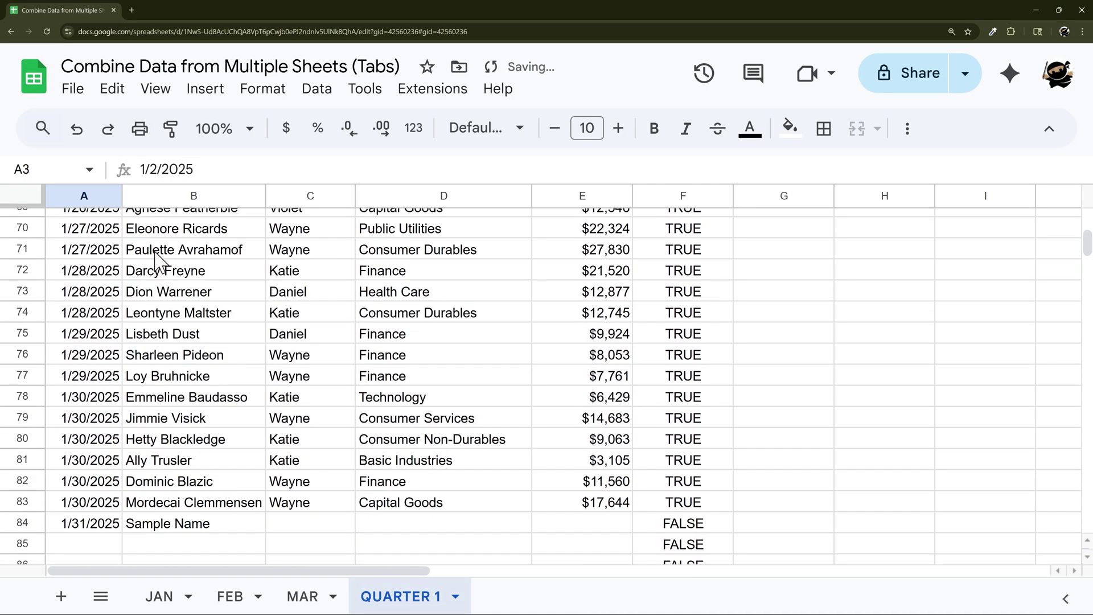
{"action": "scroll", "coordinate": [121, 319], "scroll_direction": "up", "scroll_amount": 3}
{"action": "scroll", "coordinate": [116, 339], "scroll_direction": "up", "scroll_amount": 20}
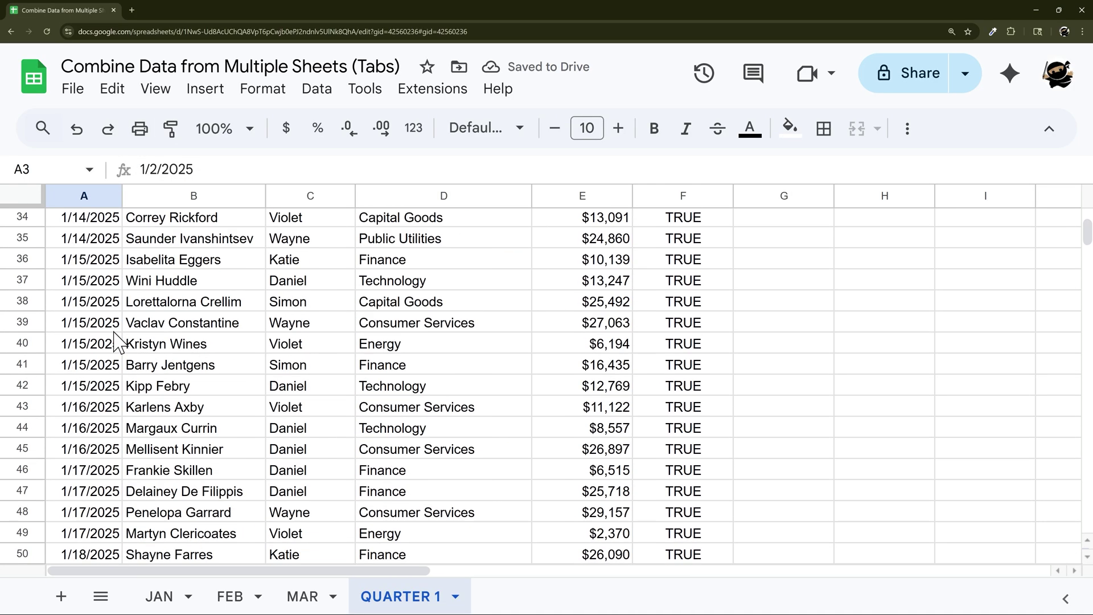
{"action": "left_click", "coordinate": [114, 243]}
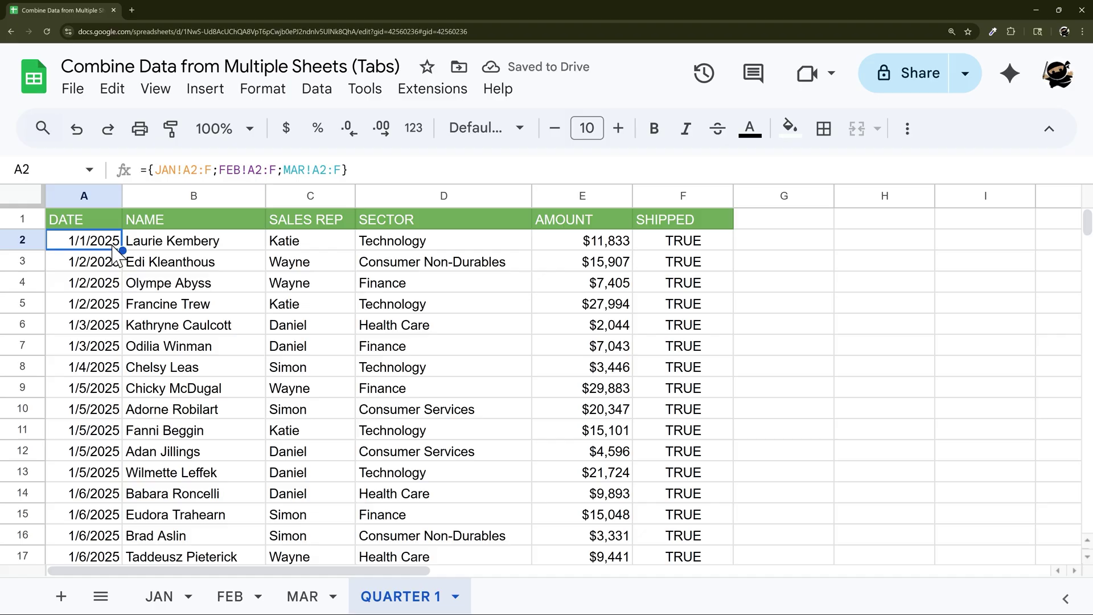
Step: Wrap the JAN range as filter(JAN!A2:F,JAN!A2:A<>"") and check the stacked rows
{"action": "left_click", "coordinate": [154, 169]}
{"action": "type", "text": "filter("}
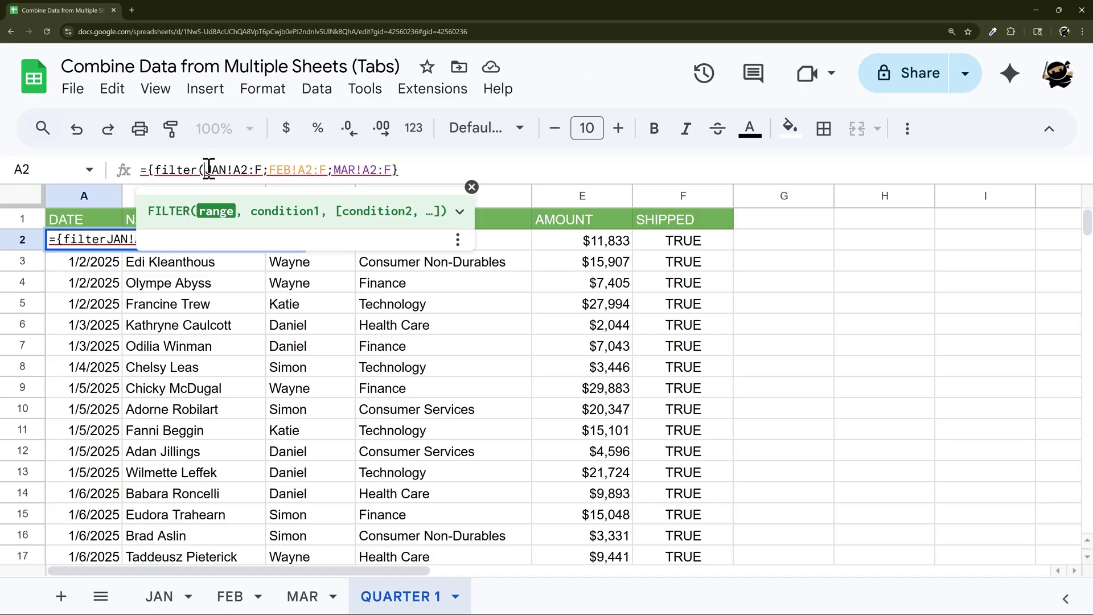
{"action": "key", "text": "shift+Right"}
{"action": "key", "text": "shift+Right"}
{"action": "key", "text": "shift+Right"}
{"action": "key", "text": "shift+Right"}
{"action": "key", "text": "shift+Right"}
{"action": "key", "text": "shift+Right"}
{"action": "key", "text": "shift+Right"}
{"action": "key", "text": "shift+Right"}
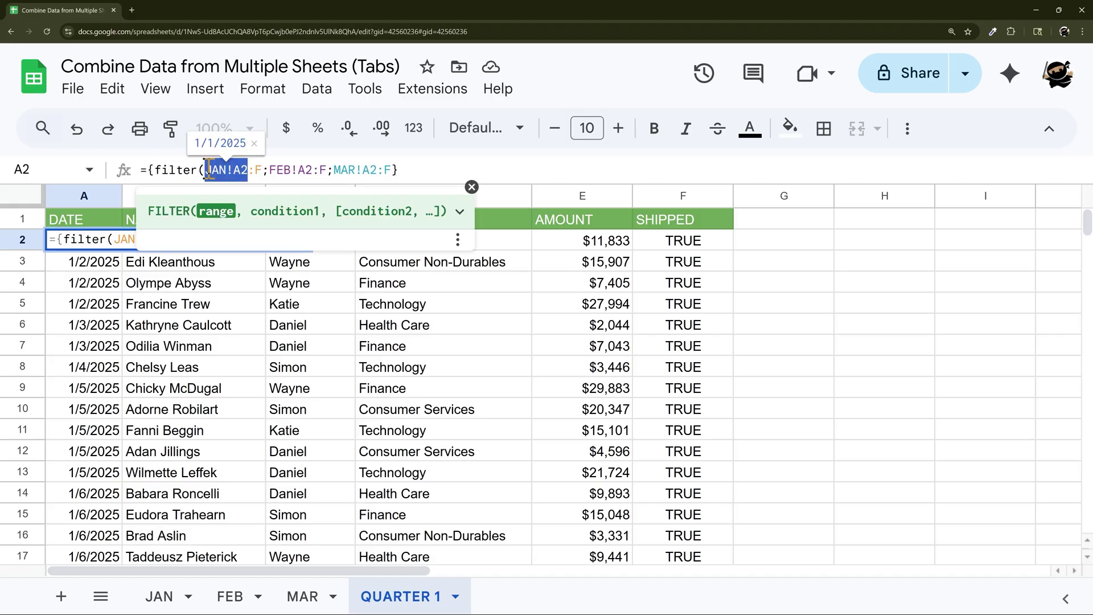
{"action": "key", "text": "Right"}
{"action": "type", "text": ",JAN!A2:A<>\"\")"}
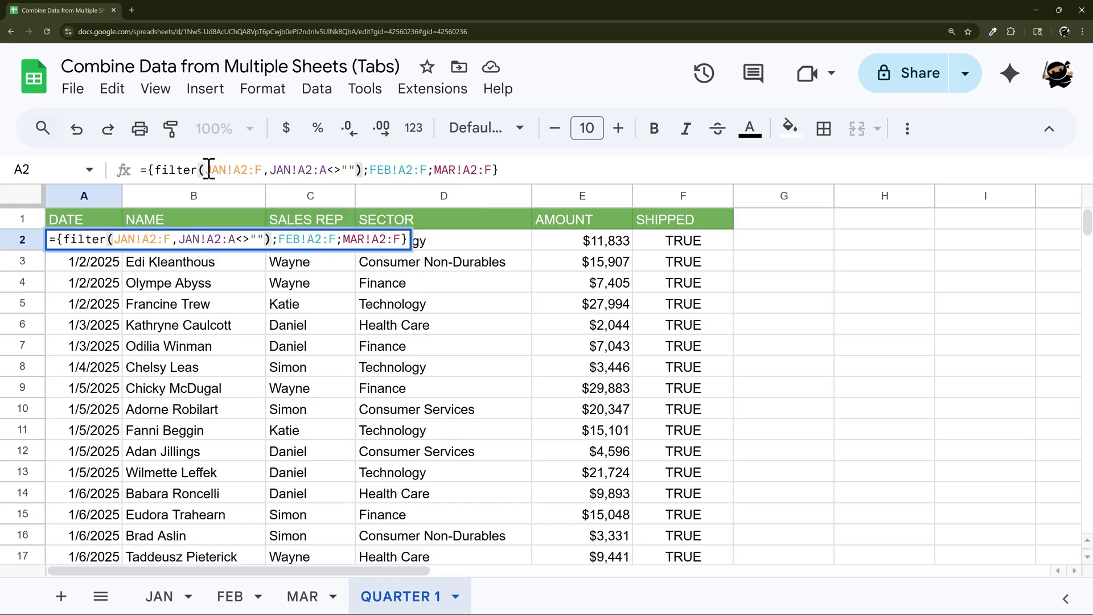
{"action": "key", "text": "Return"}
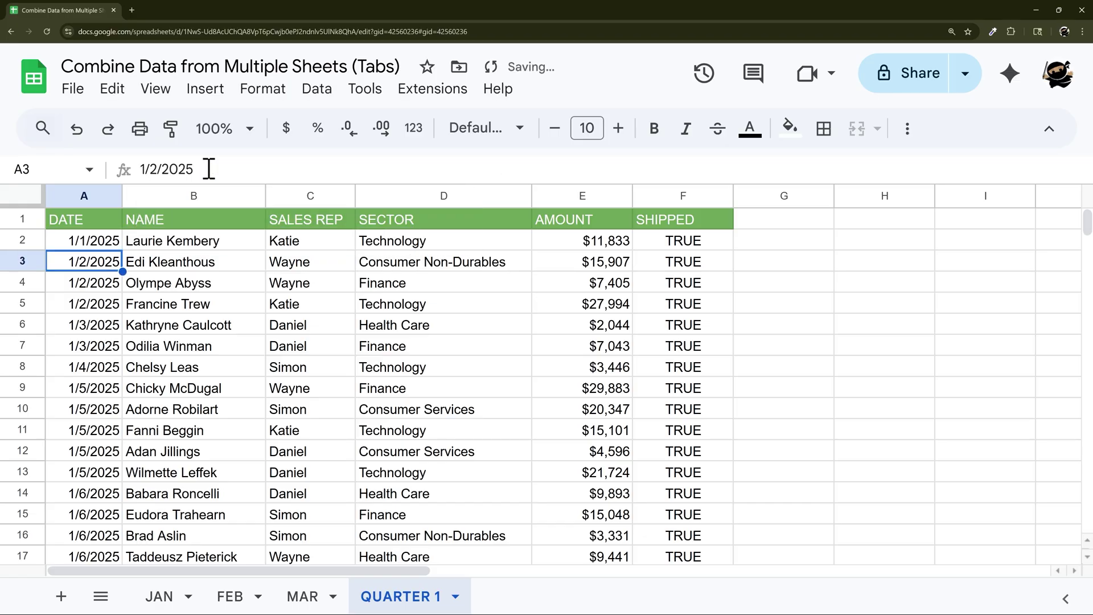
{"action": "left_click", "coordinate": [100, 241]}
{"action": "scroll", "coordinate": [108, 251], "scroll_direction": "down", "scroll_amount": 20}
{"action": "scroll", "coordinate": [114, 256], "scroll_direction": "up", "scroll_amount": 6}
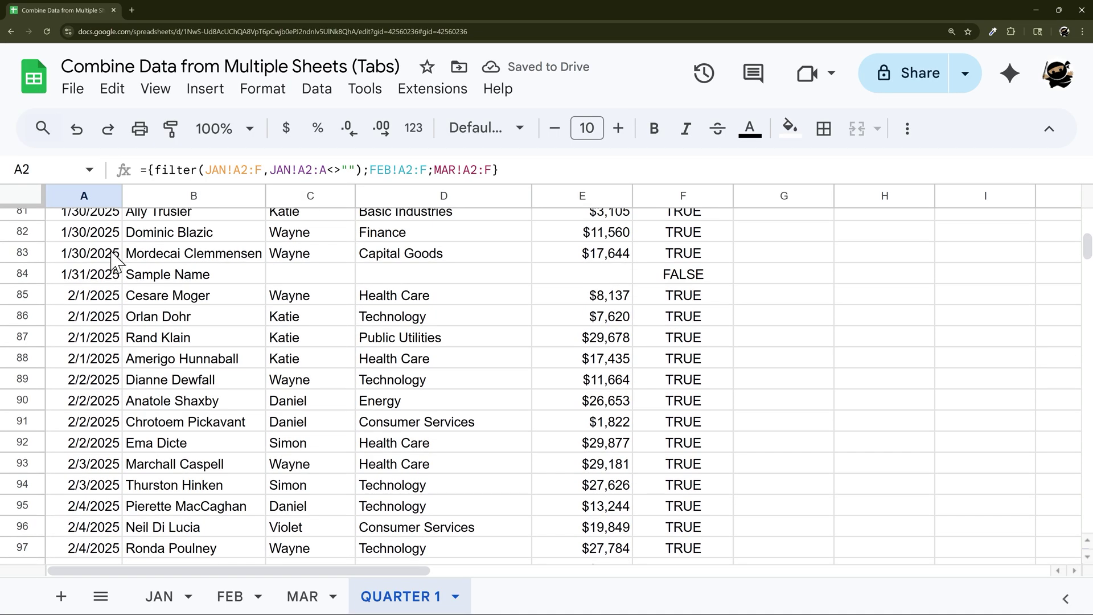
{"action": "left_click_drag", "start_coordinate": [77, 429], "coordinate": [340, 427]}
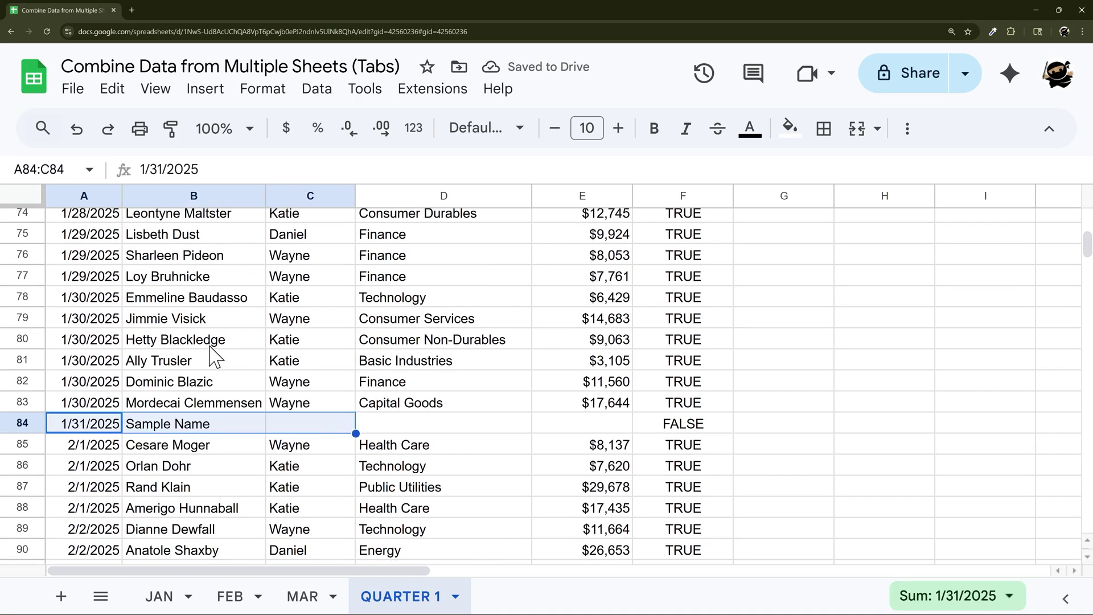
{"action": "scroll", "coordinate": [112, 298], "scroll_direction": "up", "scroll_amount": 20}
{"action": "left_click", "coordinate": [94, 248]}
Step: Wrap FEB!A2:F and MAR!A2:F in the same non-blank date filter and scroll to verify
{"action": "left_click", "coordinate": [372, 170]}
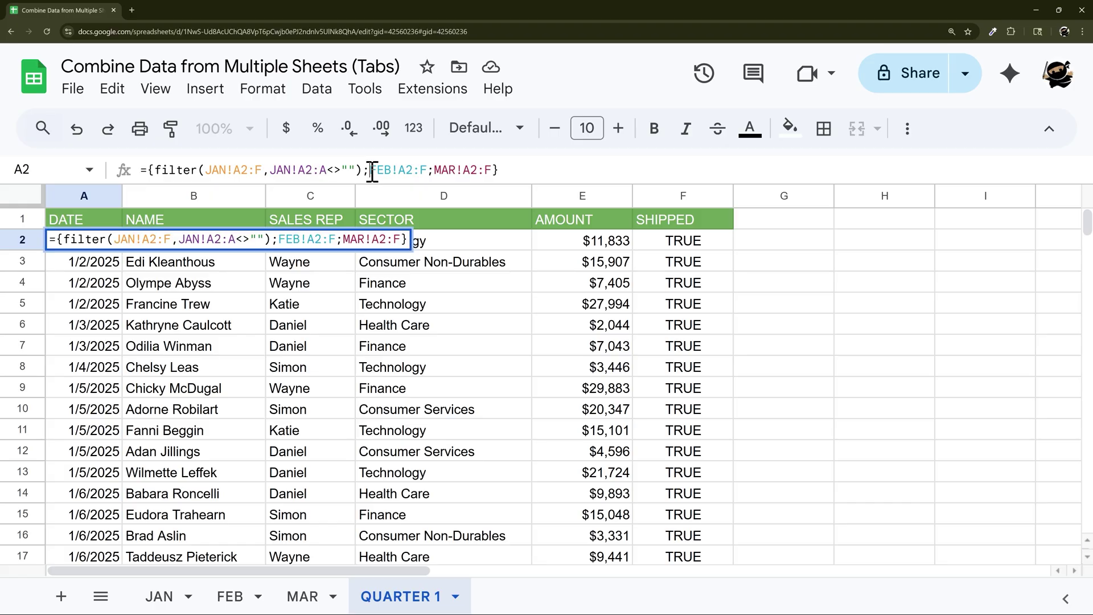
{"action": "type", "text": "filter("}
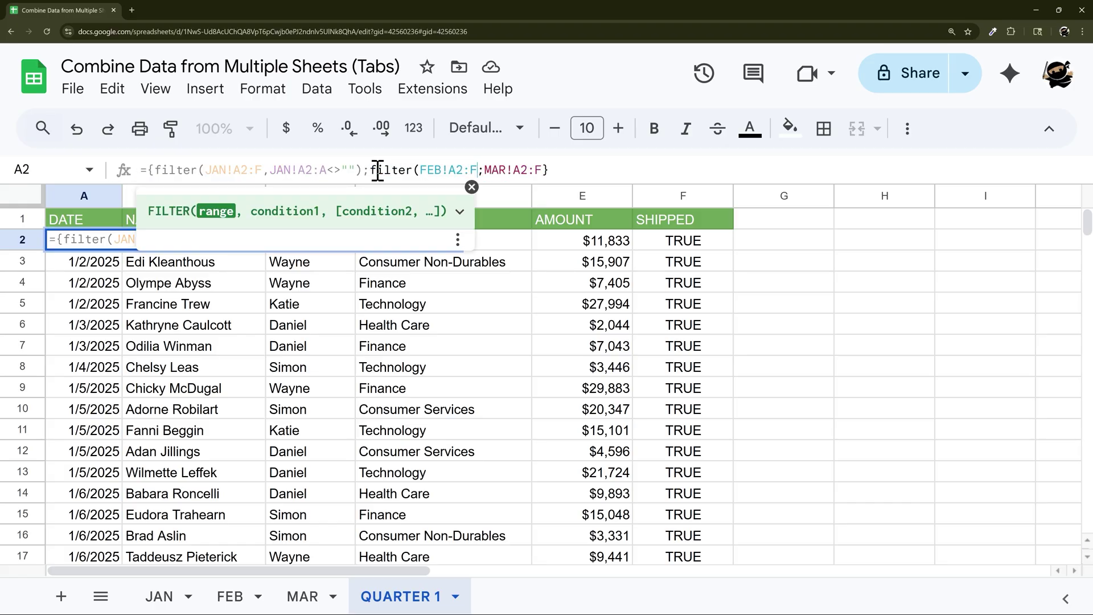
{"action": "key", "text": "shift+Left"}
{"action": "key", "text": "shift+Left"}
{"action": "key", "text": "shift+Left"}
{"action": "key", "text": "shift+Left"}
{"action": "key", "text": "shift+Left"}
{"action": "key", "text": "shift+Left"}
{"action": "key", "text": "shift+Left"}
{"action": "key", "text": "shift+Left"}
{"action": "key", "text": "shift+Left"}
{"action": "key", "text": "Right"}
{"action": "type", "text": ",FEB!A2:"}
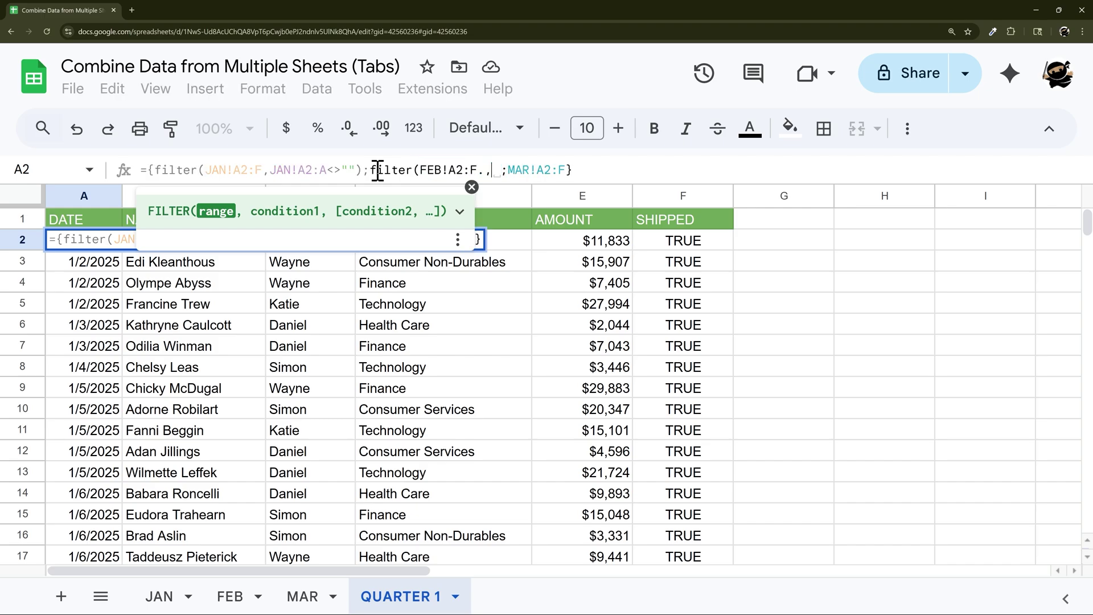
{"action": "type", "text": "A"}
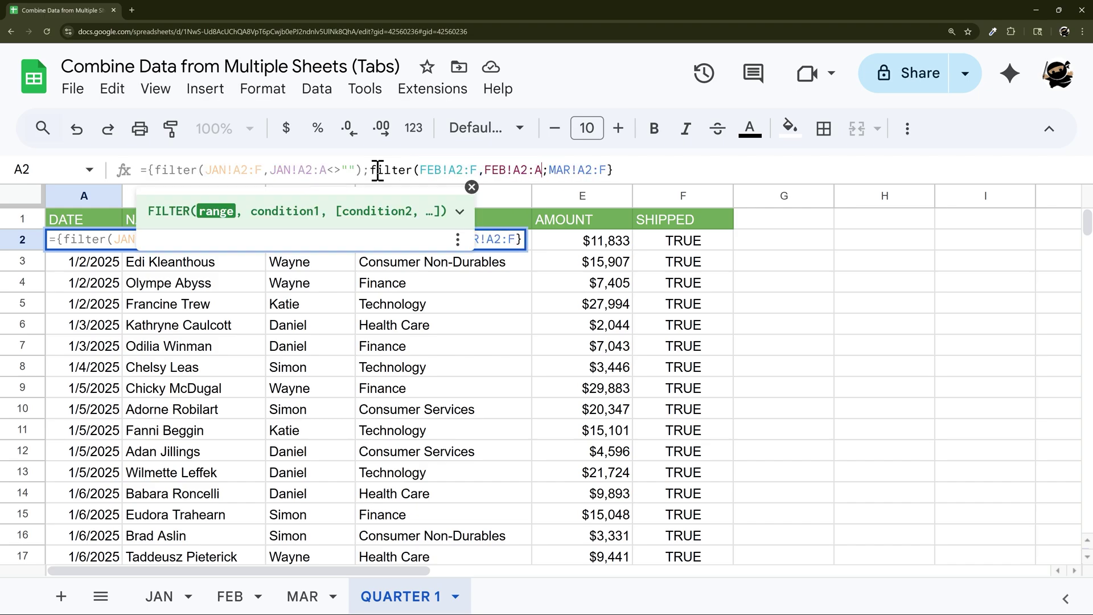
{"action": "type", "text": "<>\"\")"}
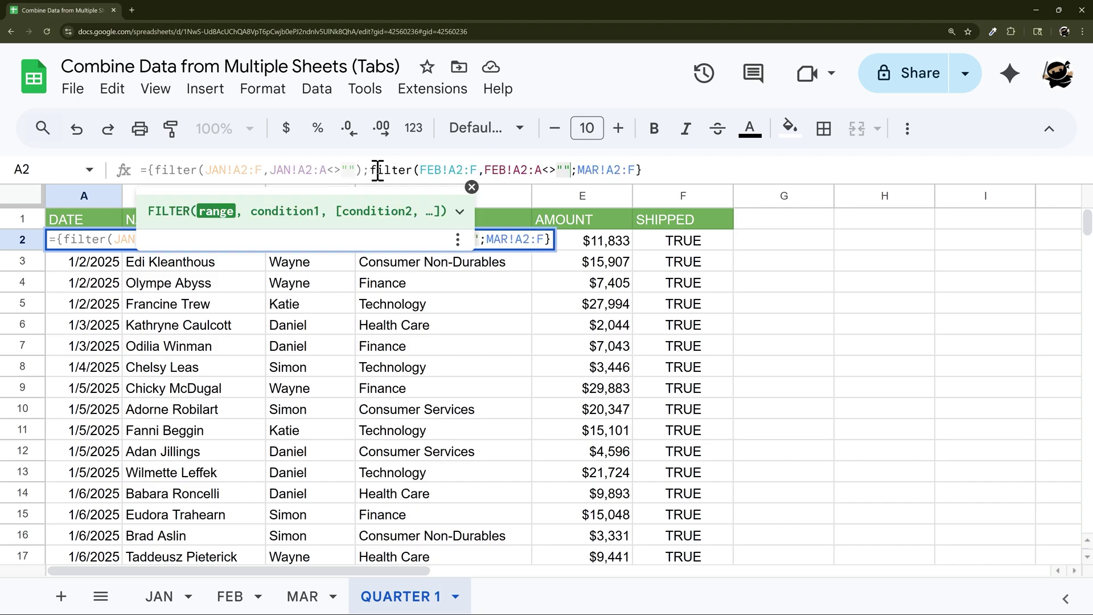
{"action": "key", "text": "Right"}
{"action": "type", "text": "filter("}
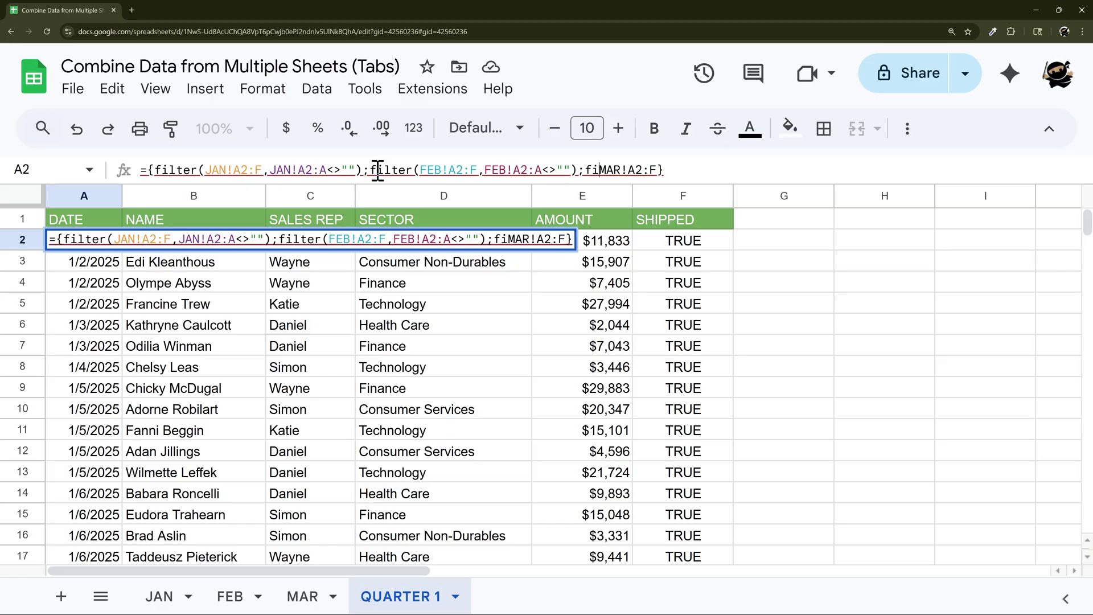
{"action": "key", "text": "Right"}
{"action": "key", "text": "Right"}
{"action": "key", "text": "Right"}
{"action": "key", "text": "Right"}
{"action": "key", "text": "Right"}
{"action": "key", "text": "Right"}
{"action": "key", "text": "Right"}
{"action": "key", "text": "Right"}
{"action": "type", "text": ",MAR!A2:A<>\"\")"}
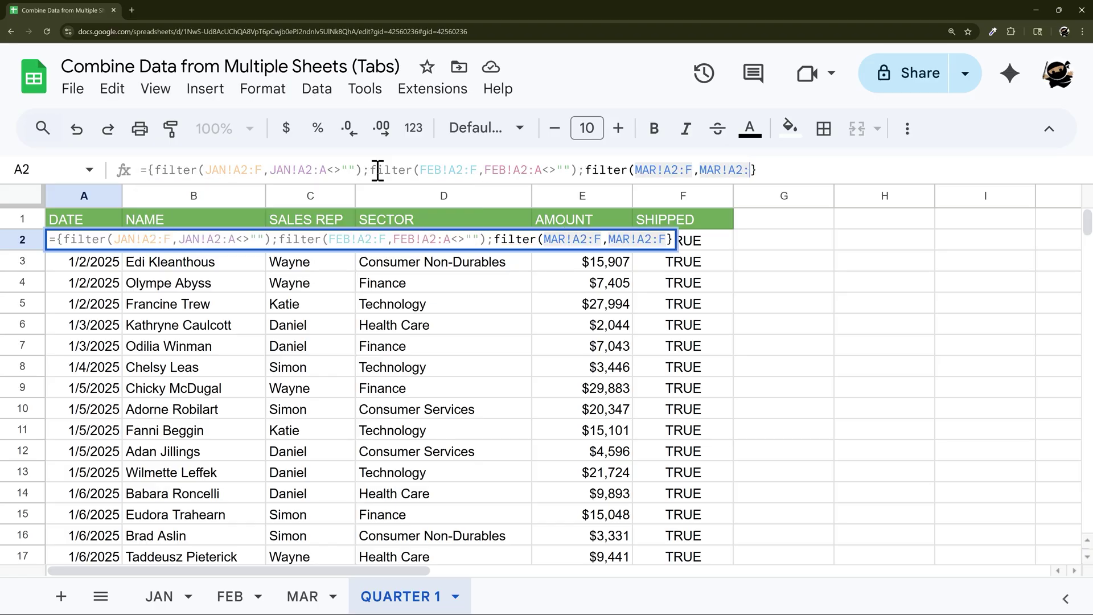
{"action": "key", "text": "Return"}
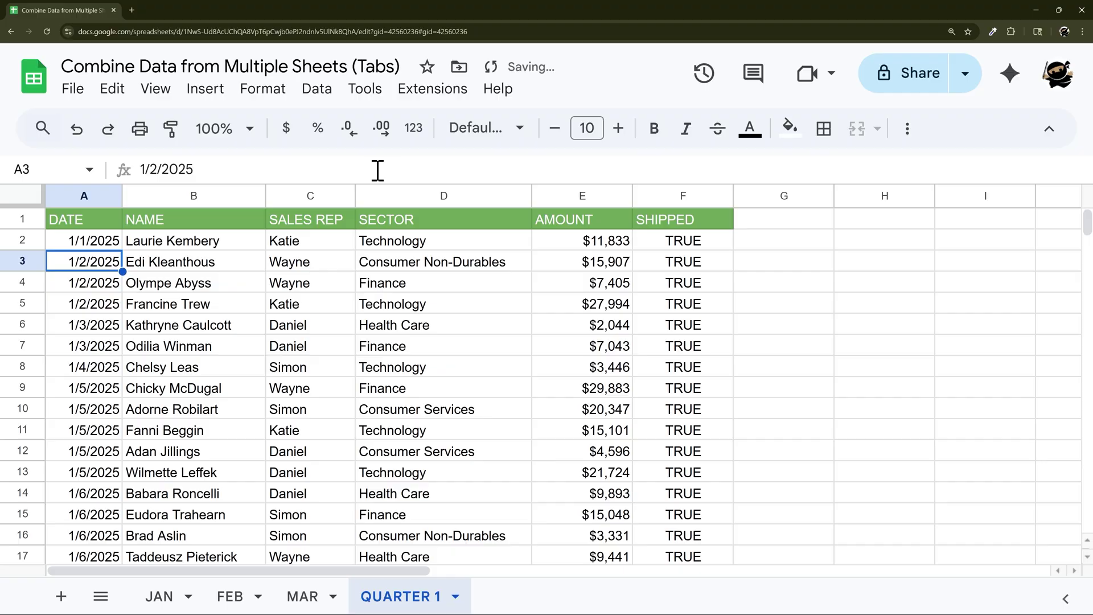
{"action": "scroll", "coordinate": [251, 300], "scroll_direction": "down", "scroll_amount": 20}
{"action": "scroll", "coordinate": [235, 301], "scroll_direction": "down", "scroll_amount": 20}
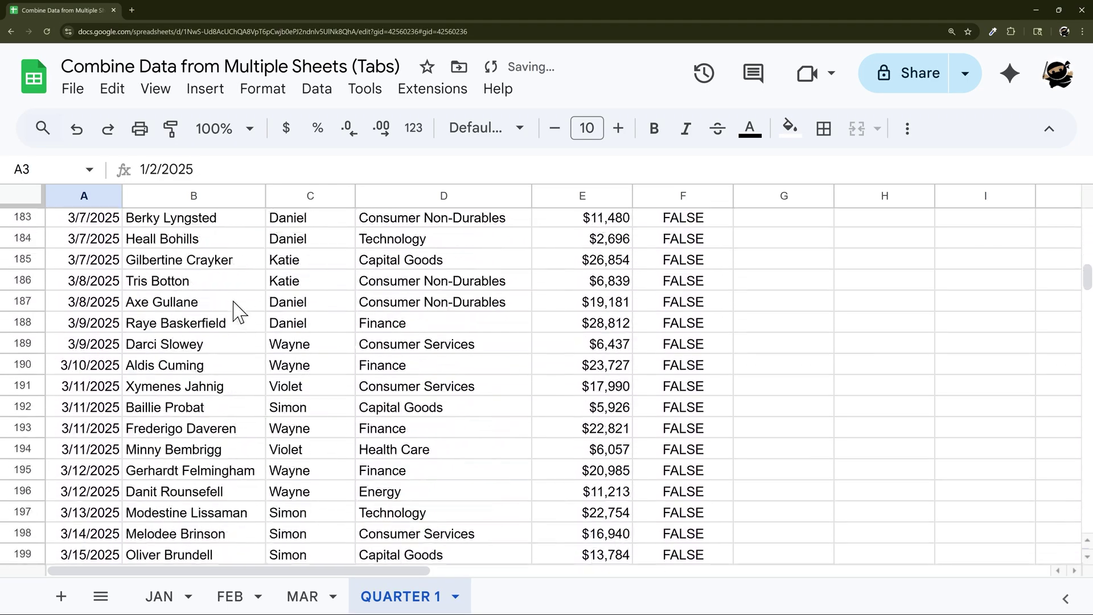
{"action": "scroll", "coordinate": [235, 313], "scroll_direction": "up", "scroll_amount": 20}
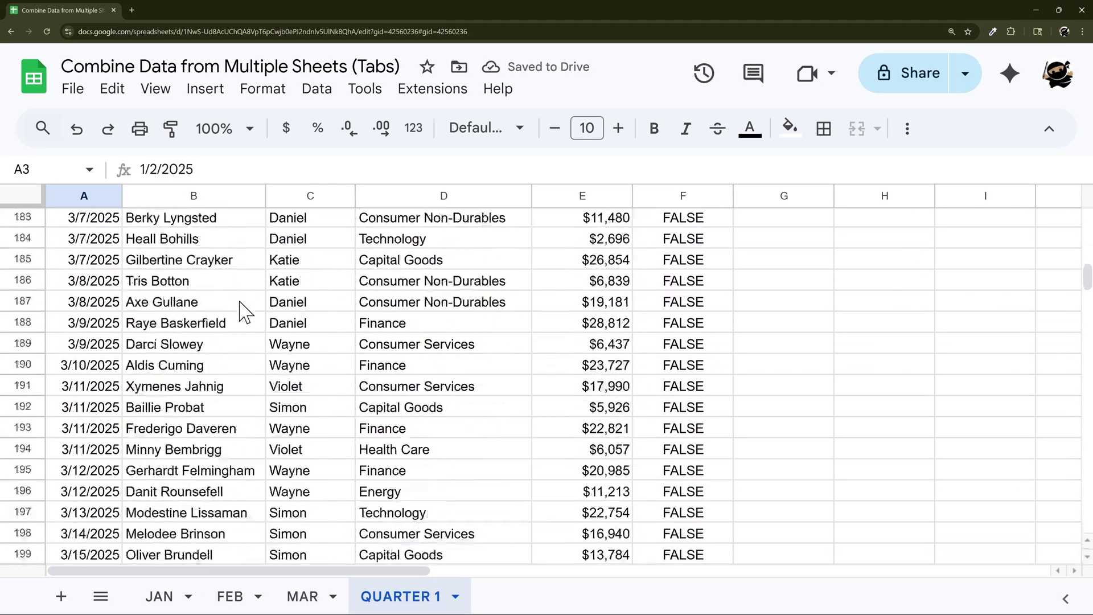
Step: Duplicate the MAR sheet and name the copy APR
{"action": "right_click", "coordinate": [287, 600]}
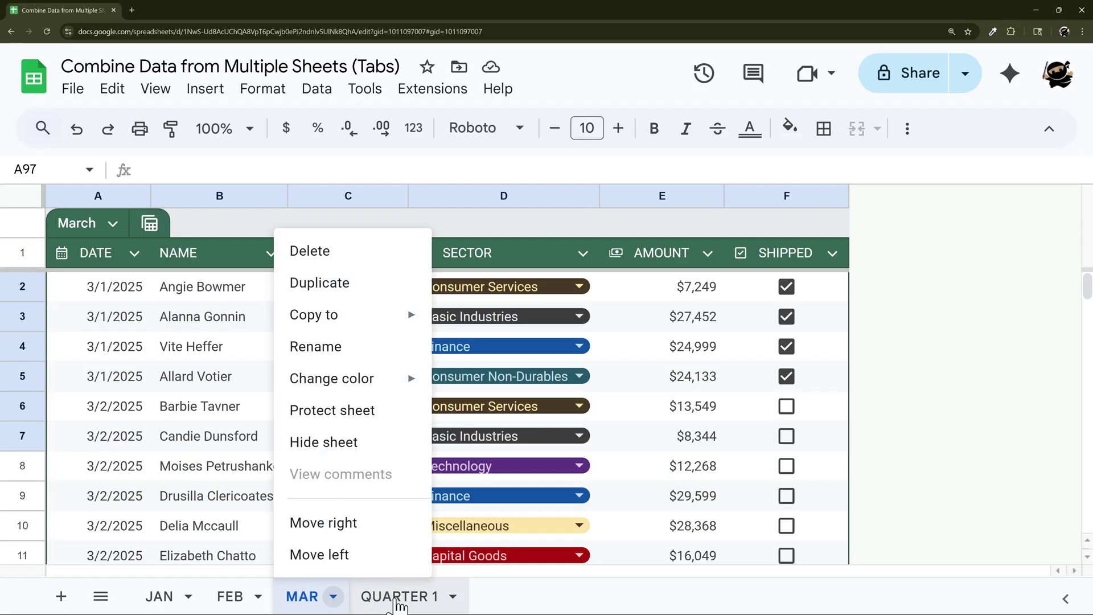
{"action": "left_click", "coordinate": [339, 285]}
{"action": "right_click", "coordinate": [432, 597]}
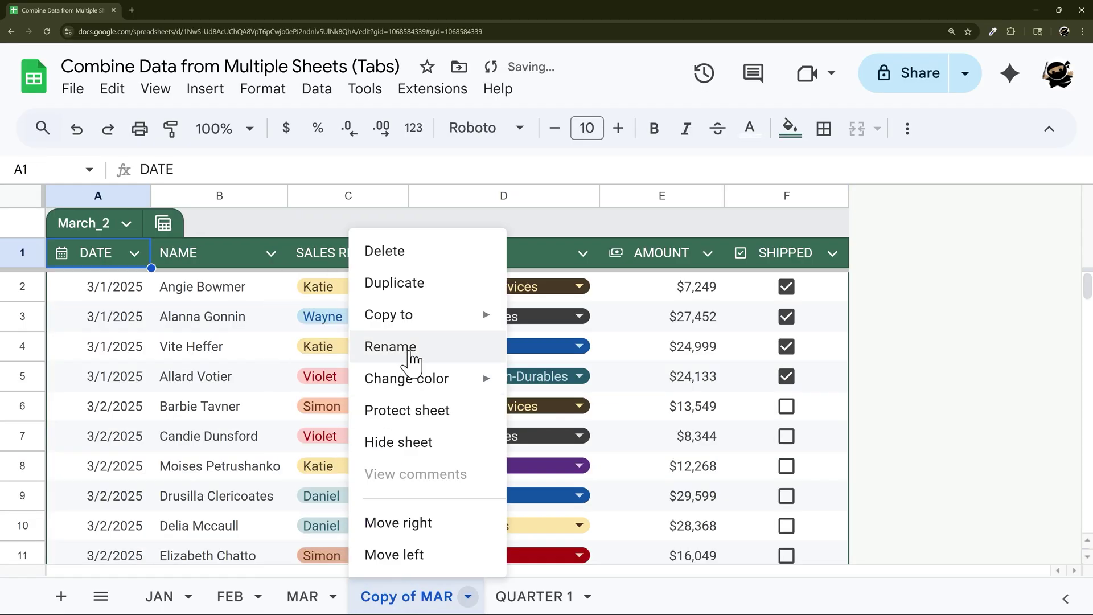
{"action": "left_click", "coordinate": [411, 354]}
{"action": "type", "text": "APR"}
{"action": "key", "text": "Return"}
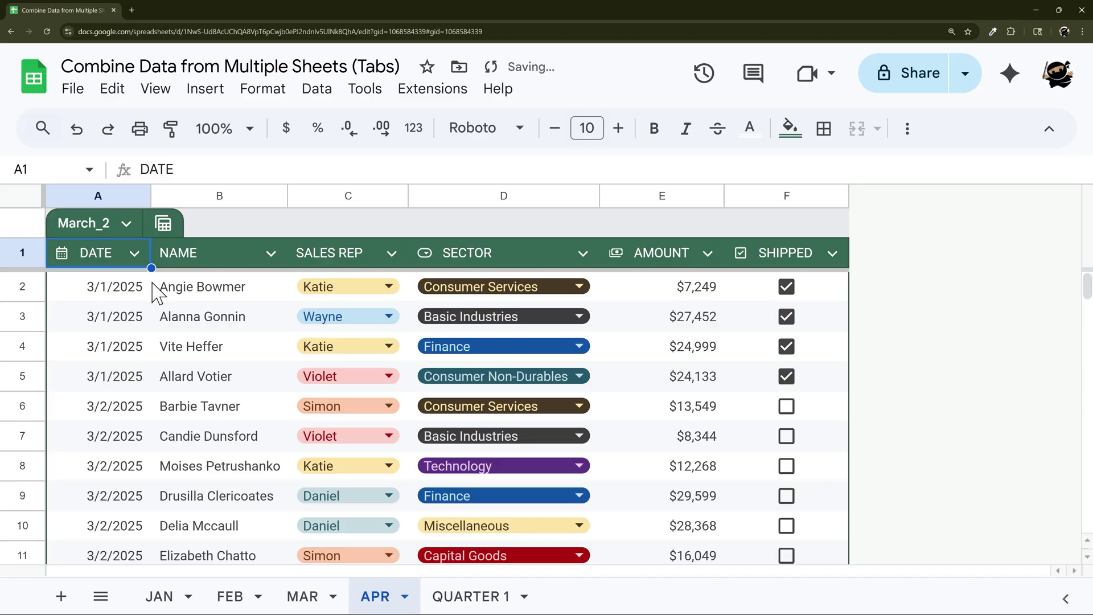
Step: Rename the copied table from March_2 to April and clear its March data rows
{"action": "left_click", "coordinate": [90, 223]}
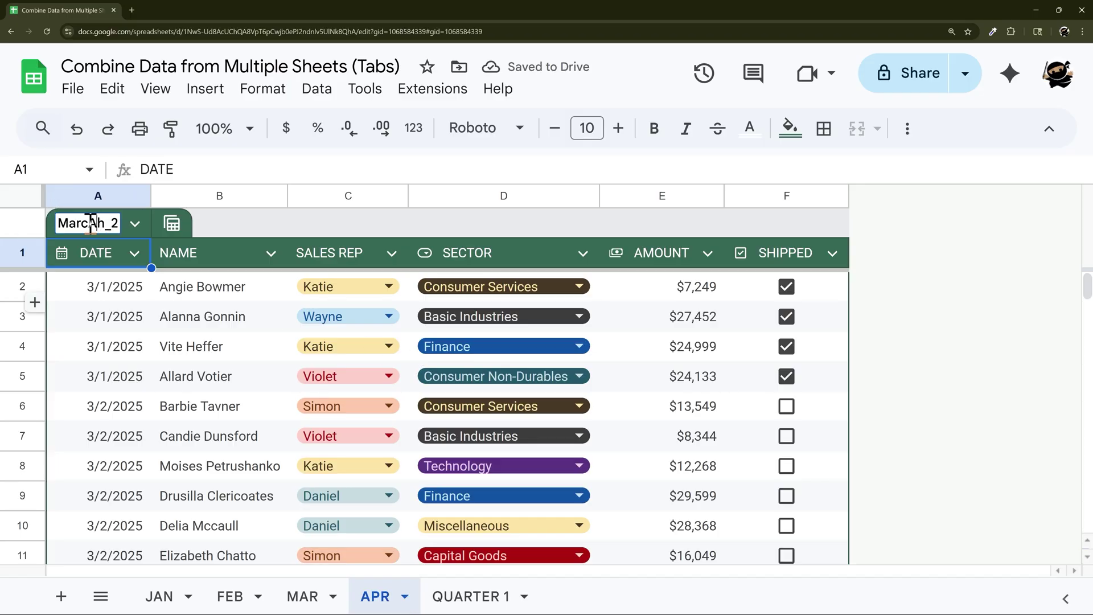
{"action": "double_click", "coordinate": [91, 223]}
{"action": "type", "text": "Apri"}
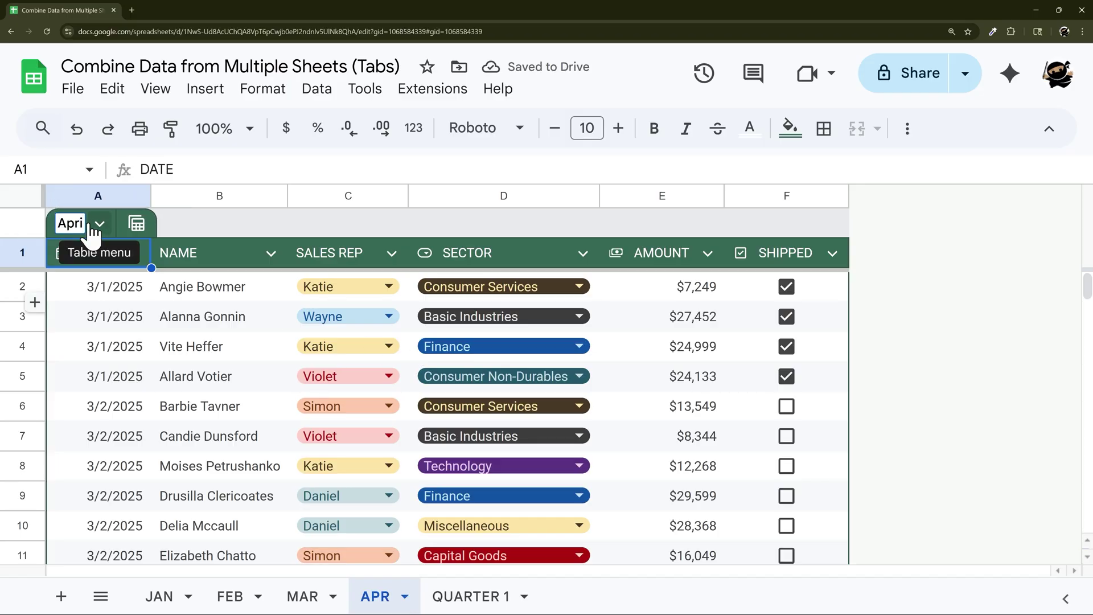
{"action": "type", "text": "l"}
{"action": "key", "text": "Return"}
{"action": "left_click_drag", "start_coordinate": [20, 285], "coordinate": [49, 500]}
{"action": "key", "text": "Delete"}
{"action": "scroll", "coordinate": [74, 475], "scroll_direction": "up", "scroll_amount": 20}
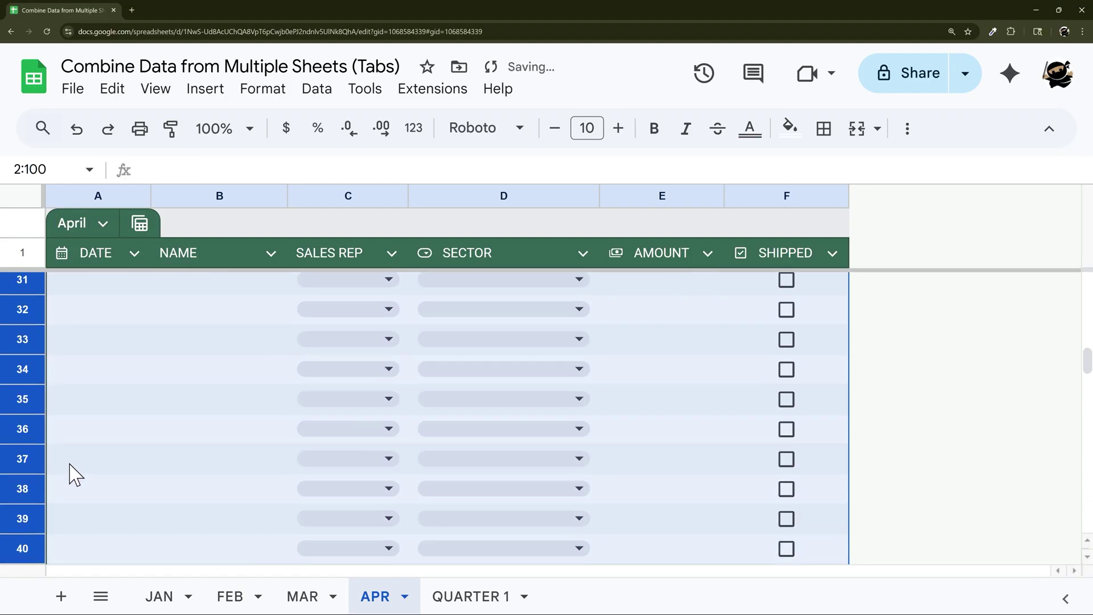
{"action": "scroll", "coordinate": [86, 456], "scroll_direction": "up", "scroll_amount": 10}
{"action": "left_click", "coordinate": [162, 322]}
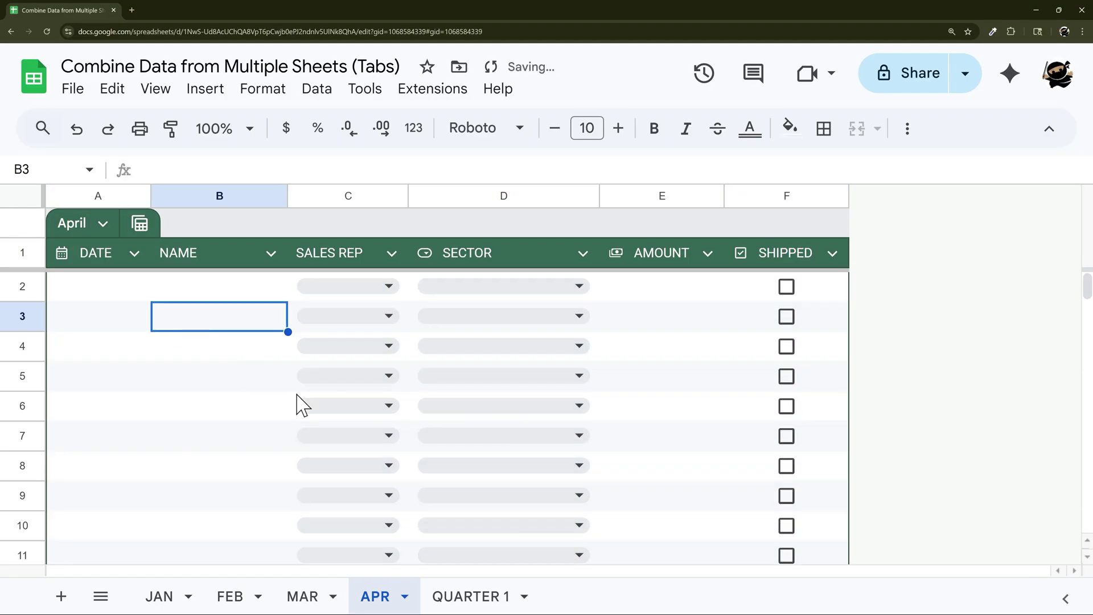
Step: Append ;filter(APR!A2:F,APR!A2:A<>"") to QUARTER 1's A2 formula, which now shows #VALUE!
{"action": "left_click", "coordinate": [467, 598]}
{"action": "key", "text": "Up"}
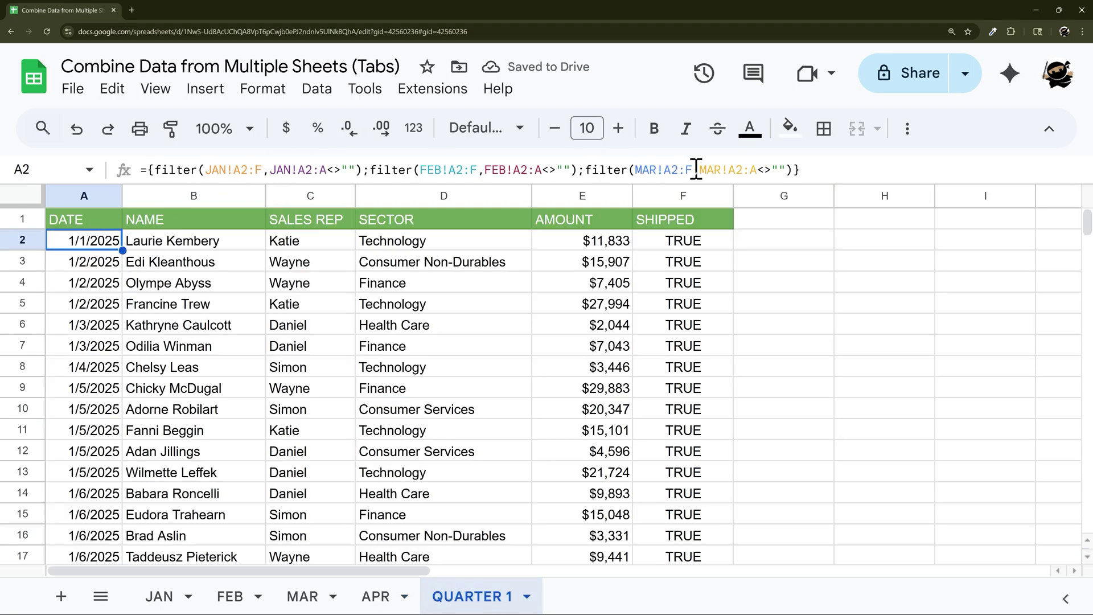
{"action": "left_click", "coordinate": [800, 169]}
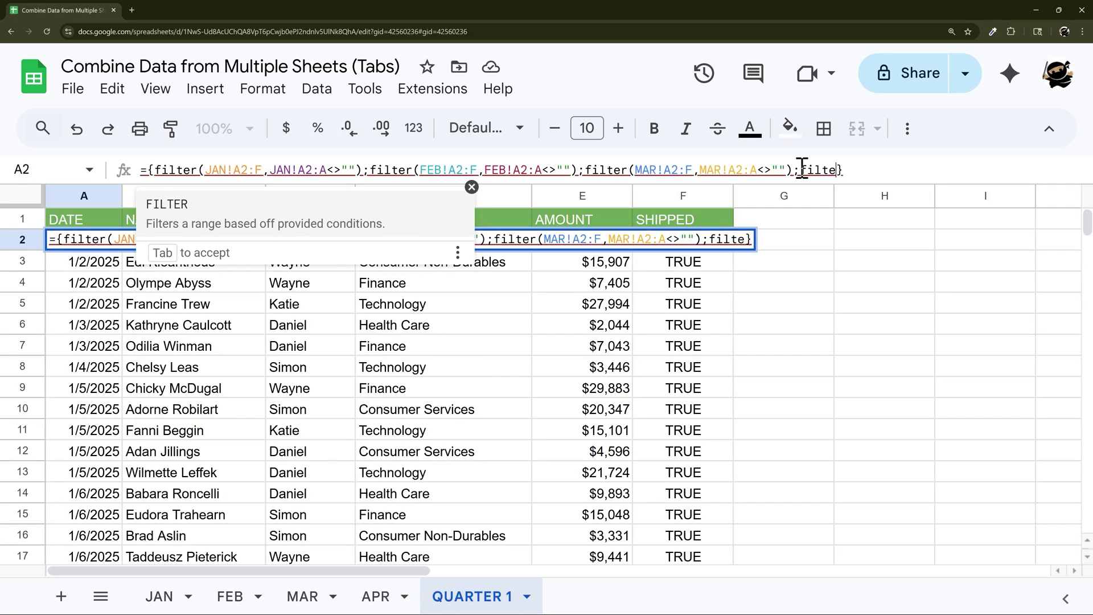
{"action": "type", "text": "r(APR!A2:F,APR!A2:A"}
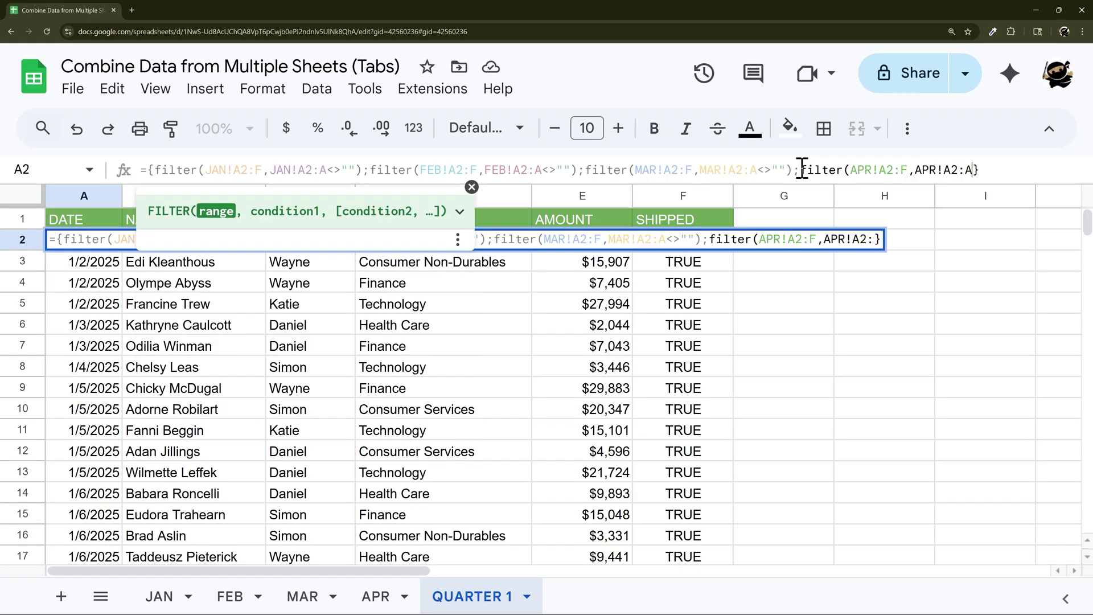
{"action": "type", "text": "<>\"\")"}
{"action": "key", "text": "Return"}
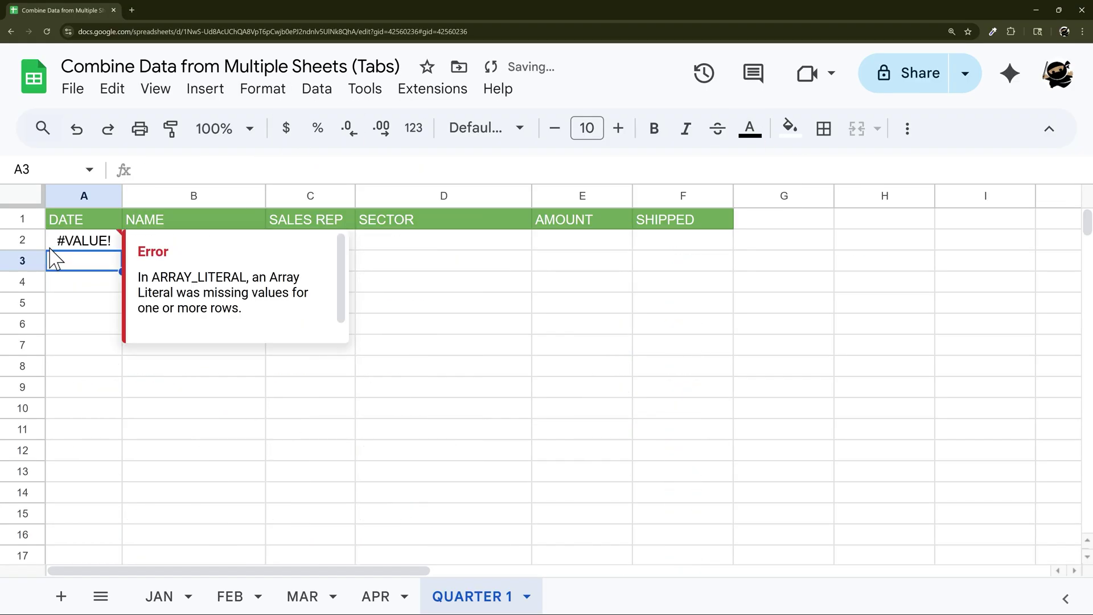
{"action": "left_click", "coordinate": [71, 245]}
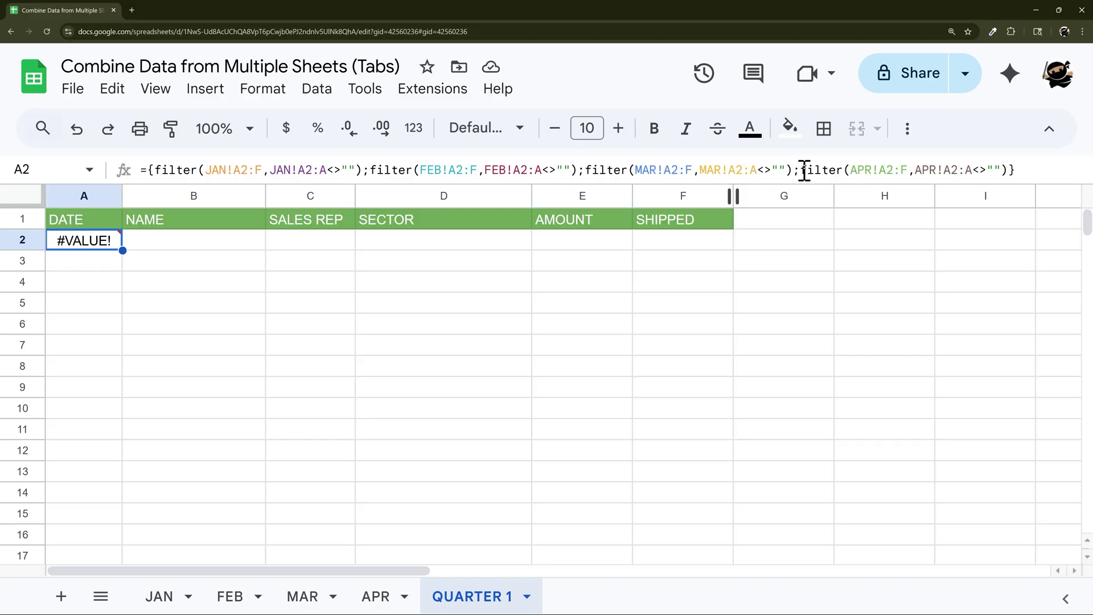
Step: Test the APR filter clause alone in A4, see its no-matches error, then delete it
{"action": "left_click_drag", "start_coordinate": [801, 169], "coordinate": [1007, 169]}
{"action": "key", "text": "ctrl+c"}
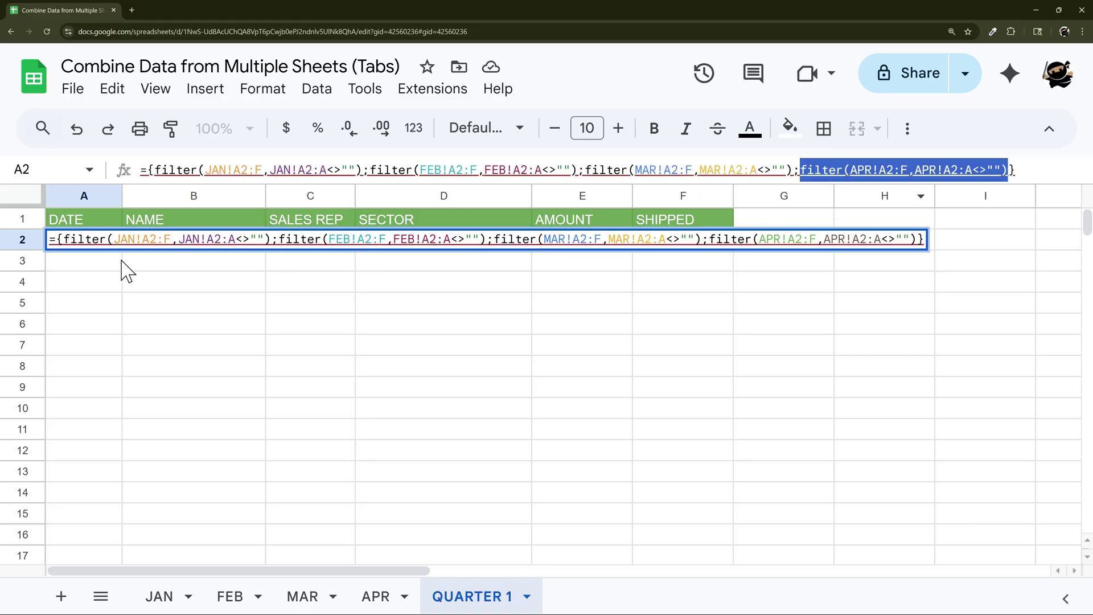
{"action": "key", "text": "Escape"}
{"action": "left_click", "coordinate": [80, 284]}
{"action": "type", "text": "="}
{"action": "key", "text": "ctrl+v"}
{"action": "key", "text": "Return"}
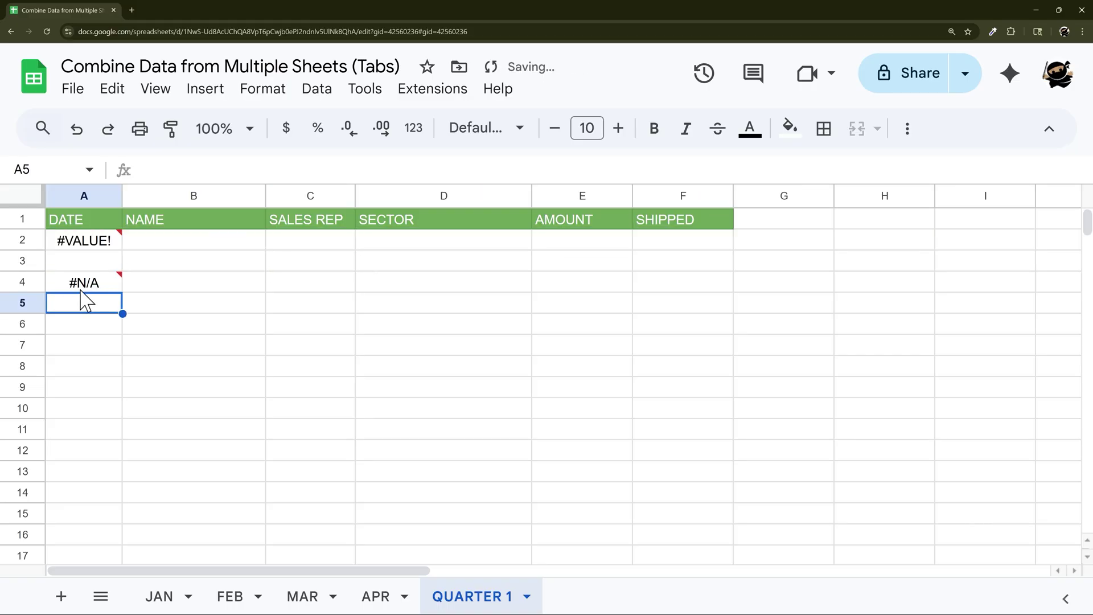
{"action": "left_click", "coordinate": [90, 288]}
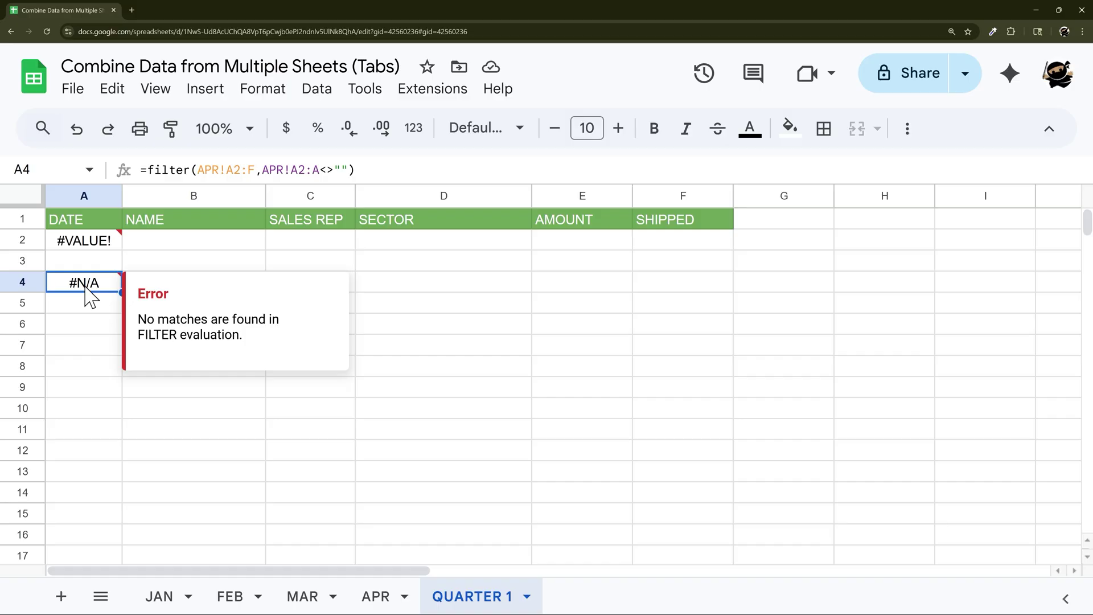
{"action": "left_click_drag", "start_coordinate": [86, 287], "coordinate": [663, 287]}
{"action": "left_click_drag", "start_coordinate": [673, 227], "coordinate": [54, 224]}
{"action": "left_click", "coordinate": [91, 284]}
{"action": "key", "text": "Delete"}
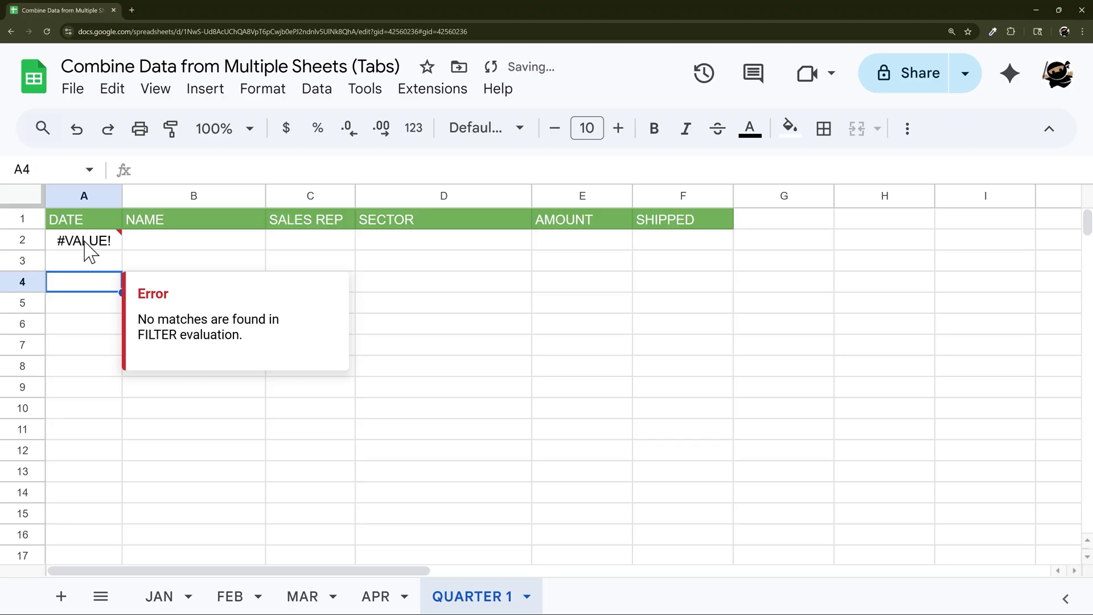
{"action": "left_click", "coordinate": [86, 244]}
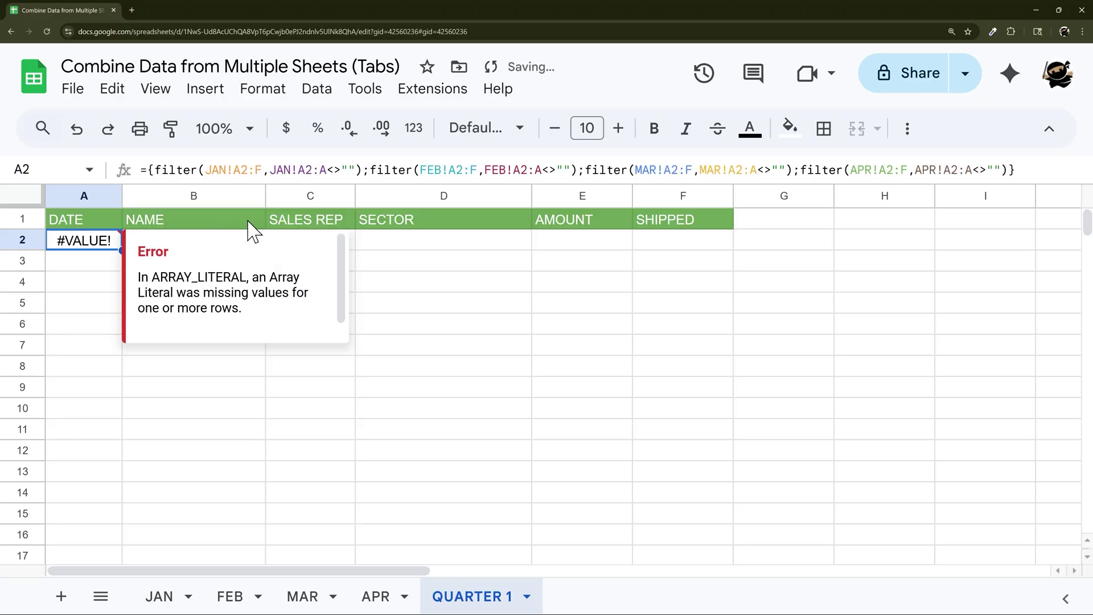
Step: Wrap A2's APR filter in IFERROR with fallback {"","","","","",""} so January–March rows display
{"action": "left_click_drag", "start_coordinate": [798, 182], "coordinate": [796, 229]}
{"action": "left_click", "coordinate": [800, 170]}
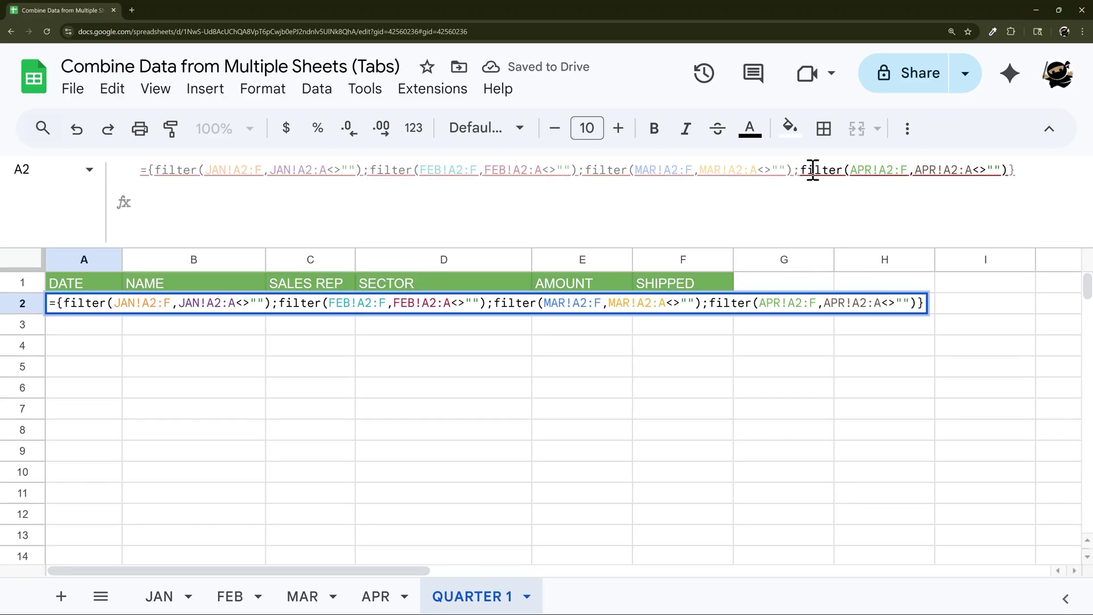
{"action": "type", "text": "IFERROR("}
{"action": "key", "text": "End"}
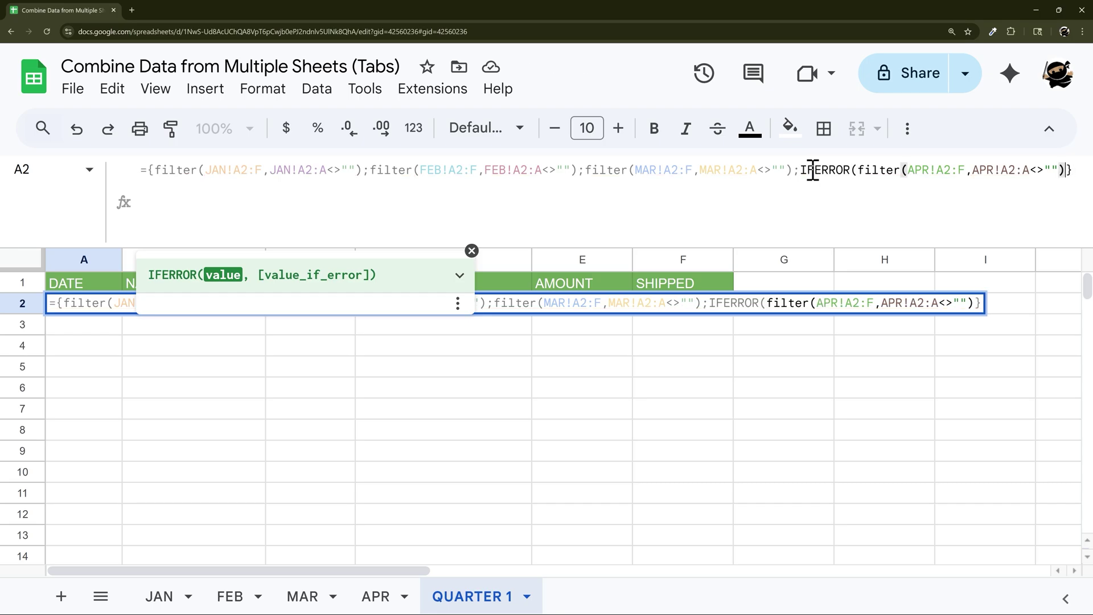
{"action": "type", "text": ")"}
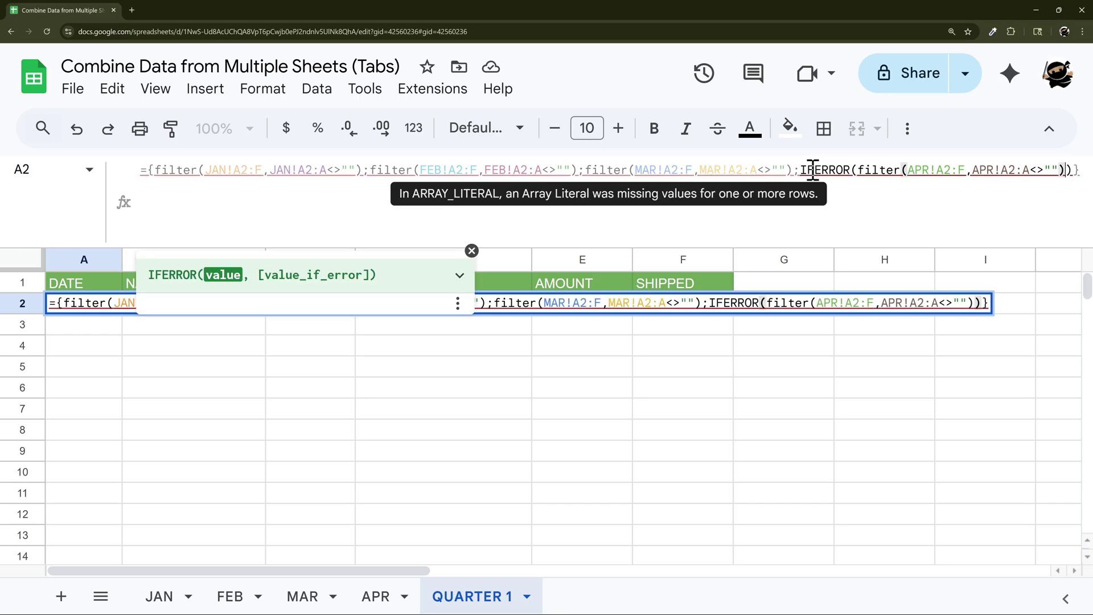
{"action": "type", "text": ",{"}
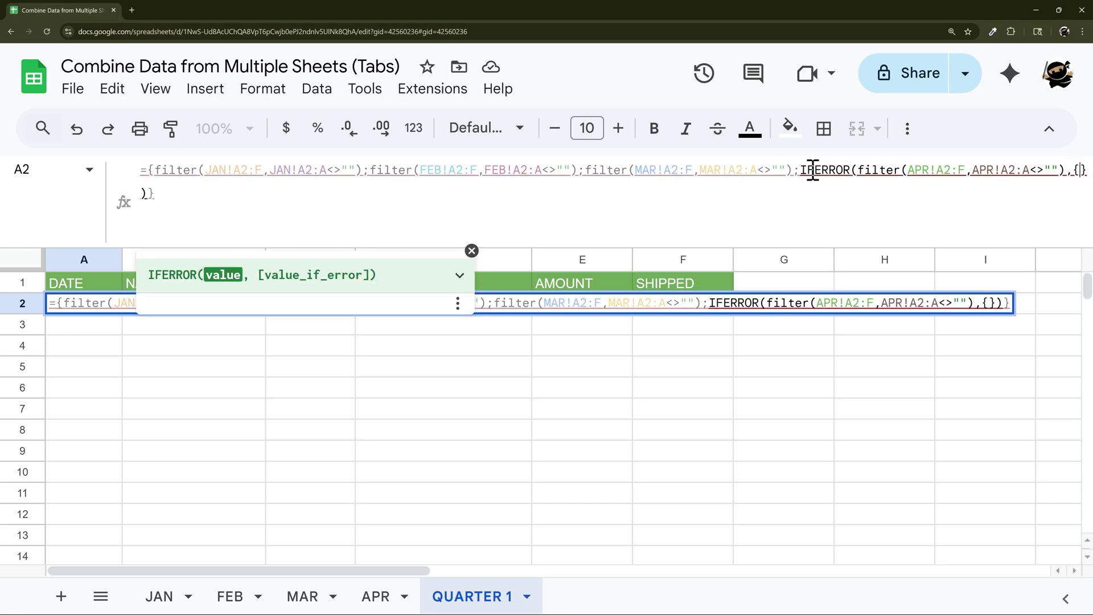
{"action": "type", "text": "\"\""}
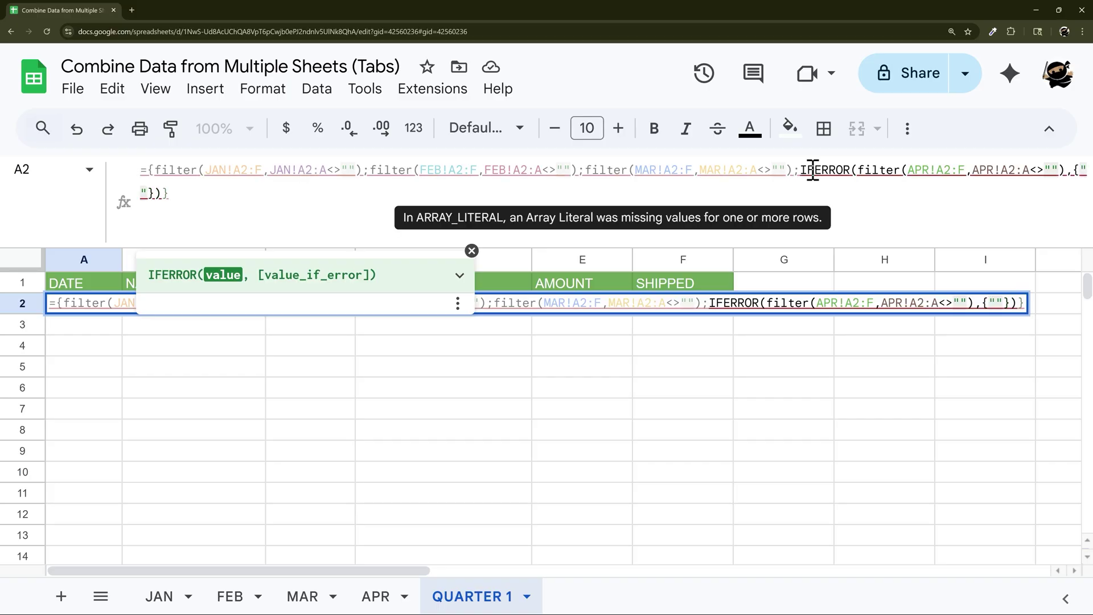
{"action": "type", "text": ",\"\",\"\""}
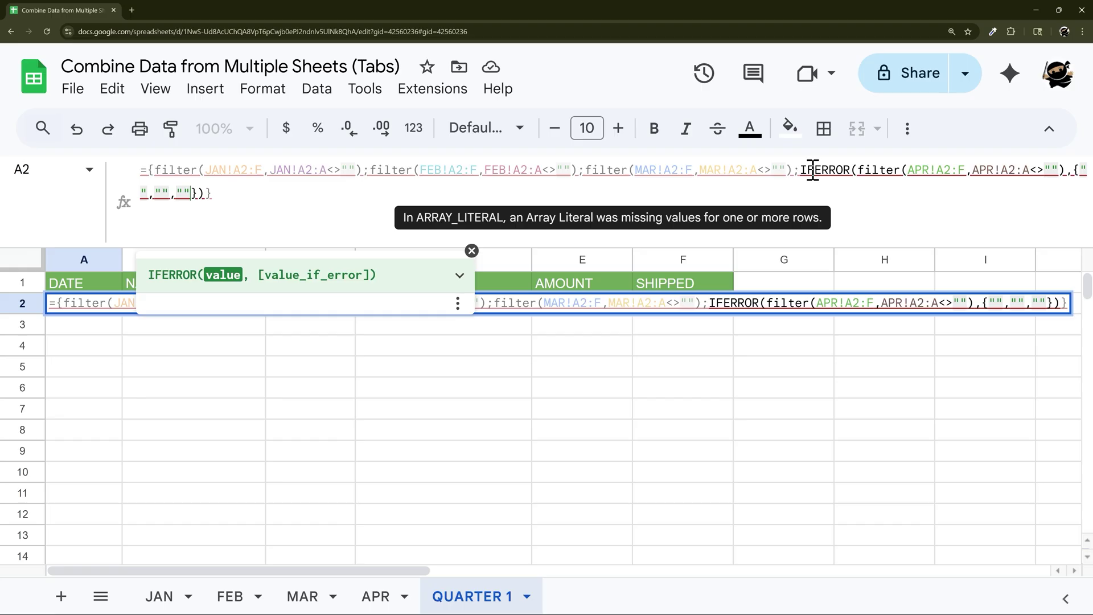
{"action": "type", "text": ","}
{"action": "left_click", "coordinate": [471, 251]}
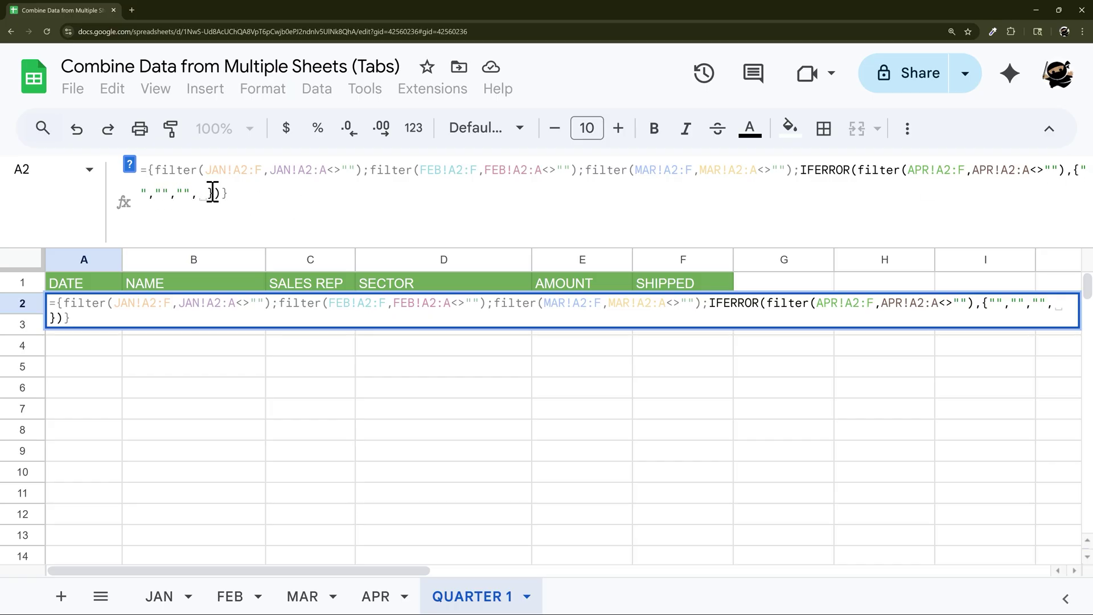
{"action": "type", "text": "\"\",\"\",\"\""}
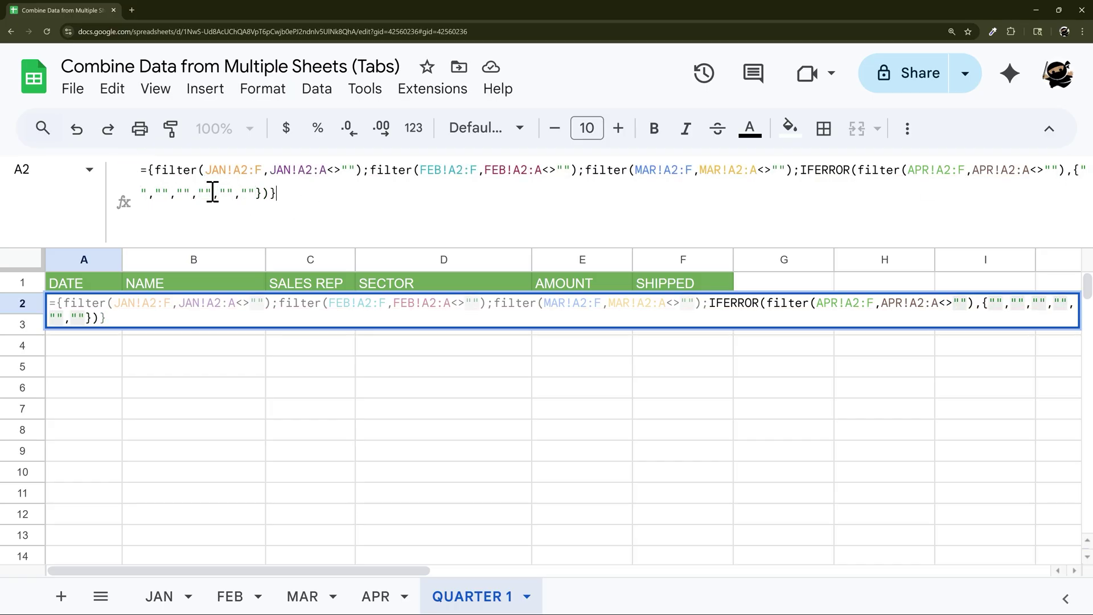
{"action": "key", "text": "Return"}
Step: Collapse the formula bar back to one line and scroll down QUARTER 1's results
{"action": "left_click", "coordinate": [114, 301]}
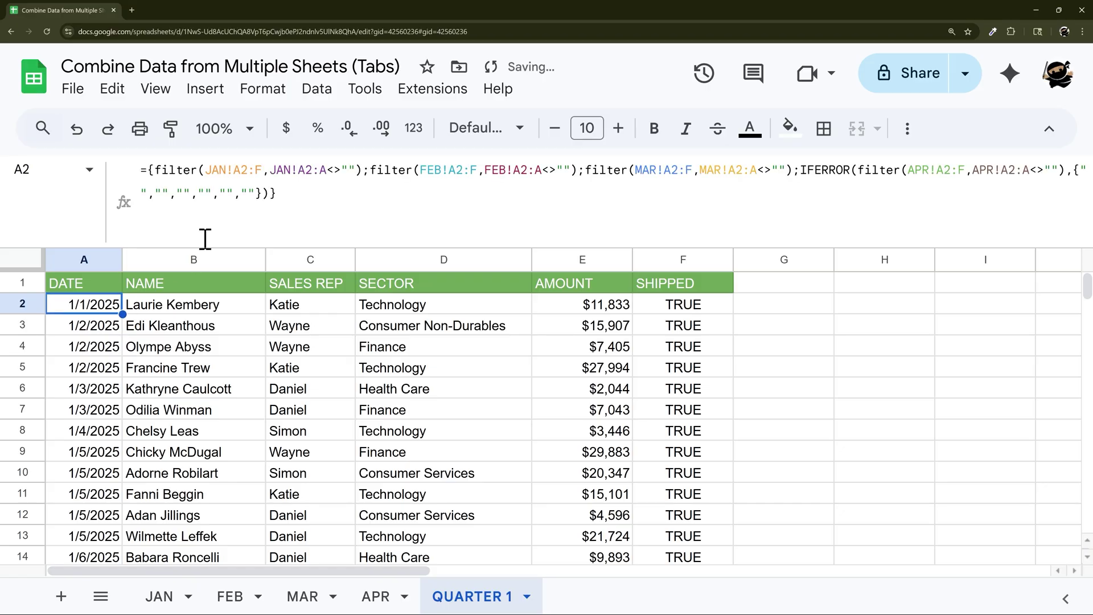
{"action": "left_click_drag", "start_coordinate": [207, 244], "coordinate": [196, 187]}
{"action": "scroll", "coordinate": [202, 319], "scroll_direction": "down", "scroll_amount": 10}
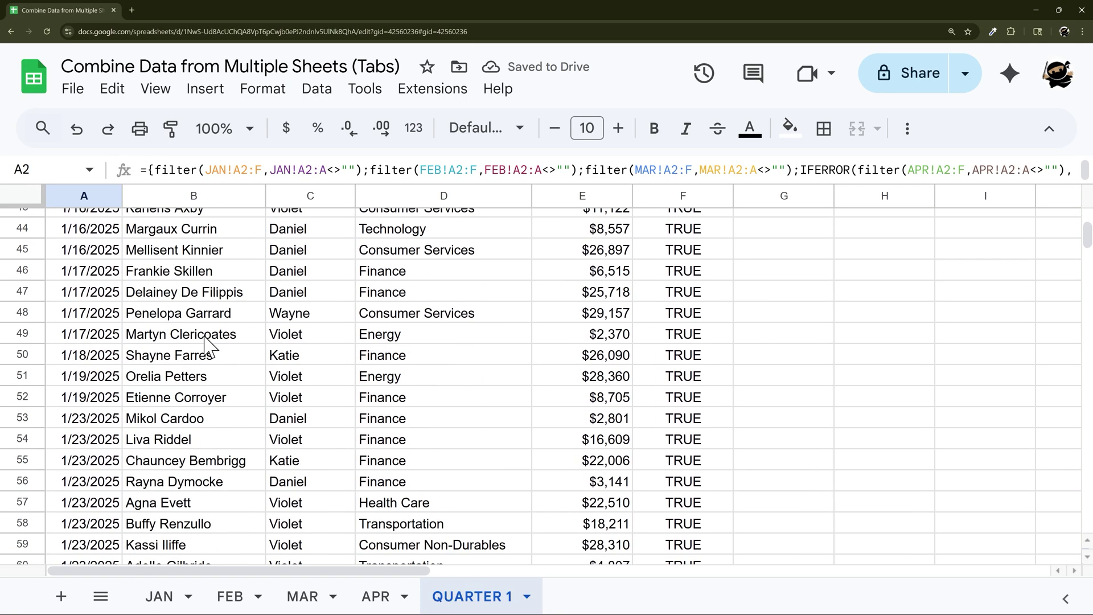
{"action": "scroll", "coordinate": [202, 341], "scroll_direction": "down", "scroll_amount": 20}
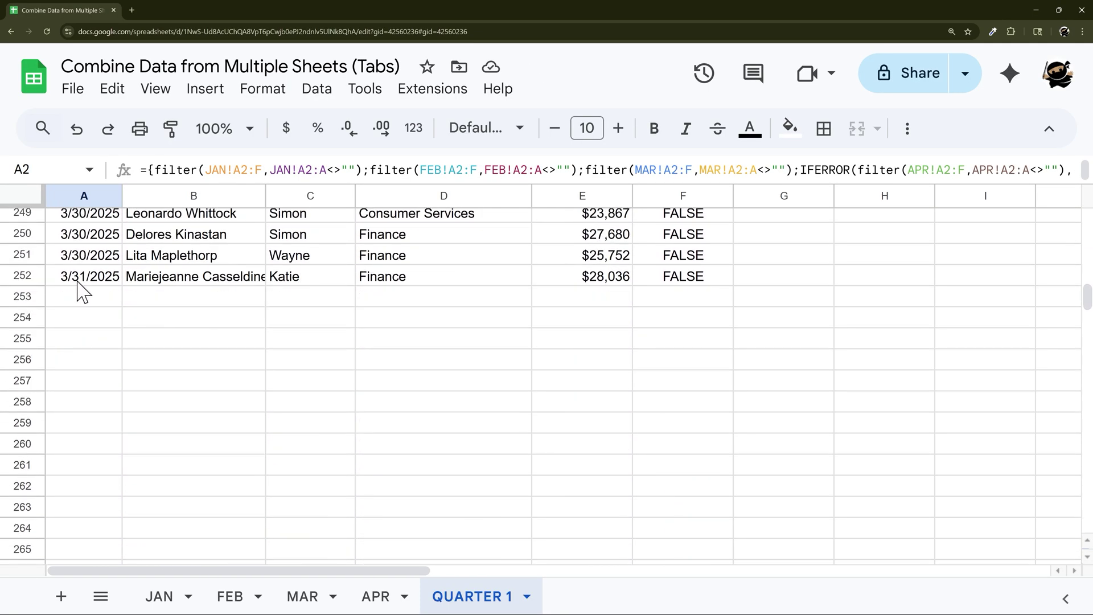
Step: Add a test row with date 4/1 and Sample in APR's A2:B2
{"action": "left_click", "coordinate": [372, 596]}
{"action": "left_click", "coordinate": [100, 286]}
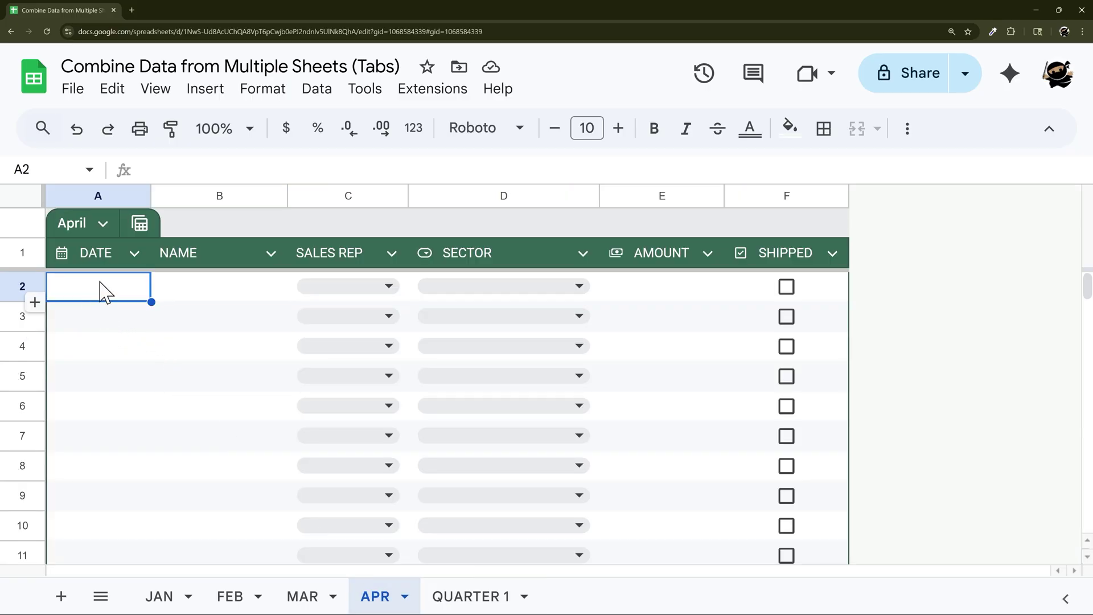
{"action": "type", "text": "4/1/2025"}
{"action": "key", "text": "Tab"}
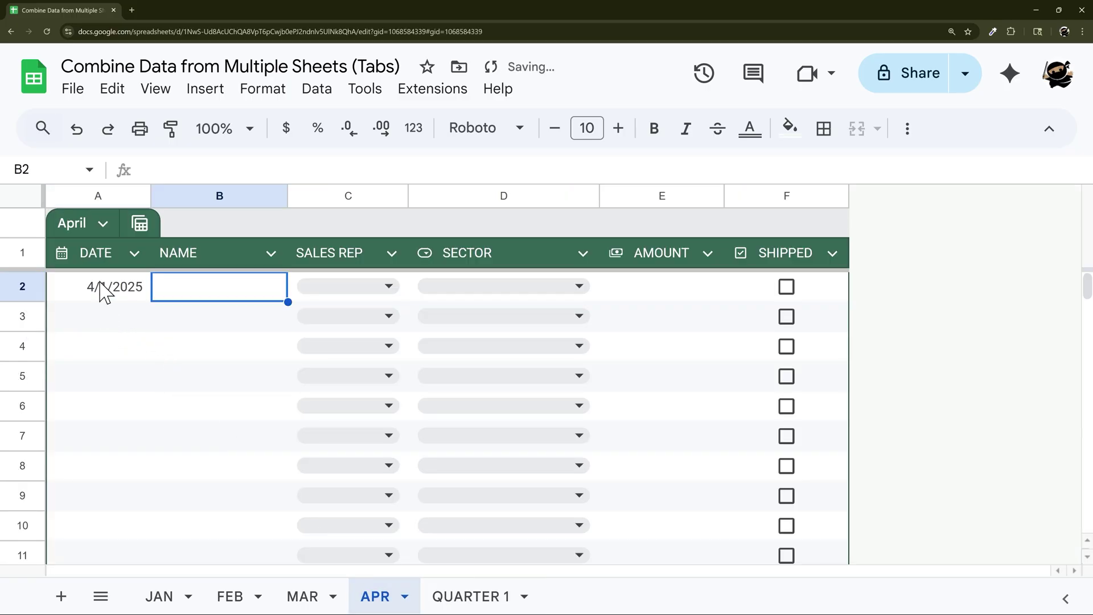
{"action": "type", "text": "Sample"}
{"action": "key", "text": "Return"}
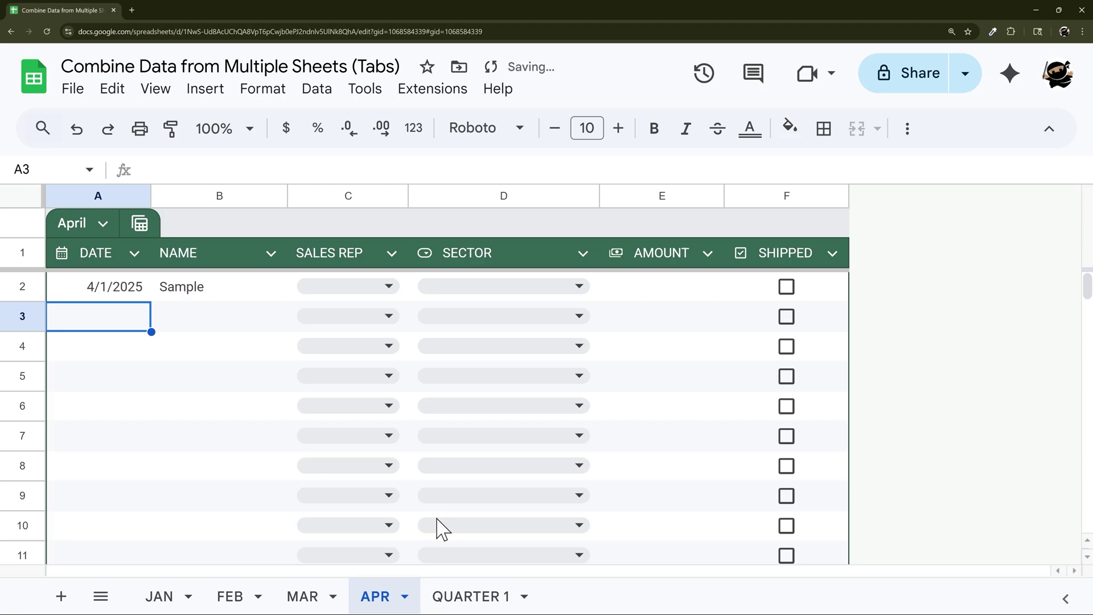
Step: Check the new row 253 on QUARTER 1 and format column A as Date
{"action": "left_click", "coordinate": [460, 596]}
{"action": "left_click", "coordinate": [83, 299]}
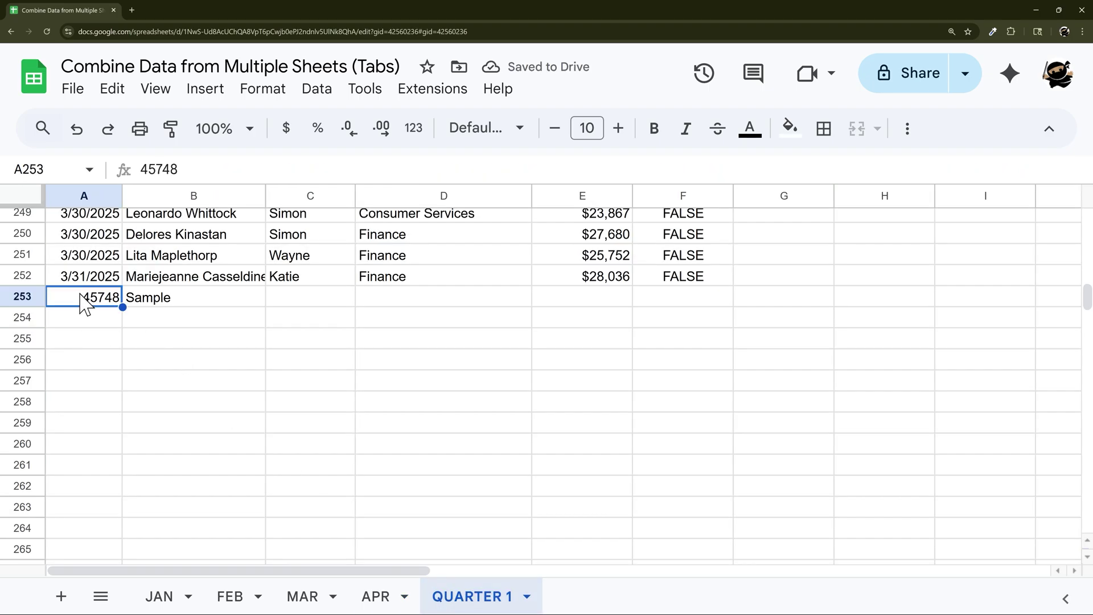
{"action": "left_click", "coordinate": [85, 195]}
{"action": "left_click", "coordinate": [414, 135]}
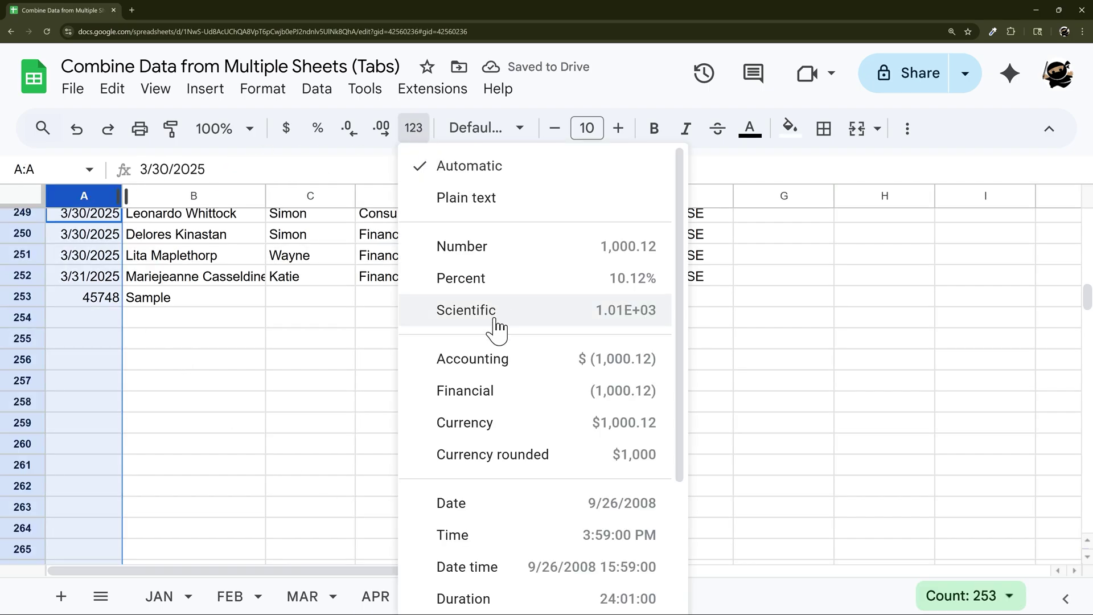
{"action": "scroll", "coordinate": [489, 444], "scroll_direction": "down", "scroll_amount": 3}
{"action": "left_click", "coordinate": [510, 405]}
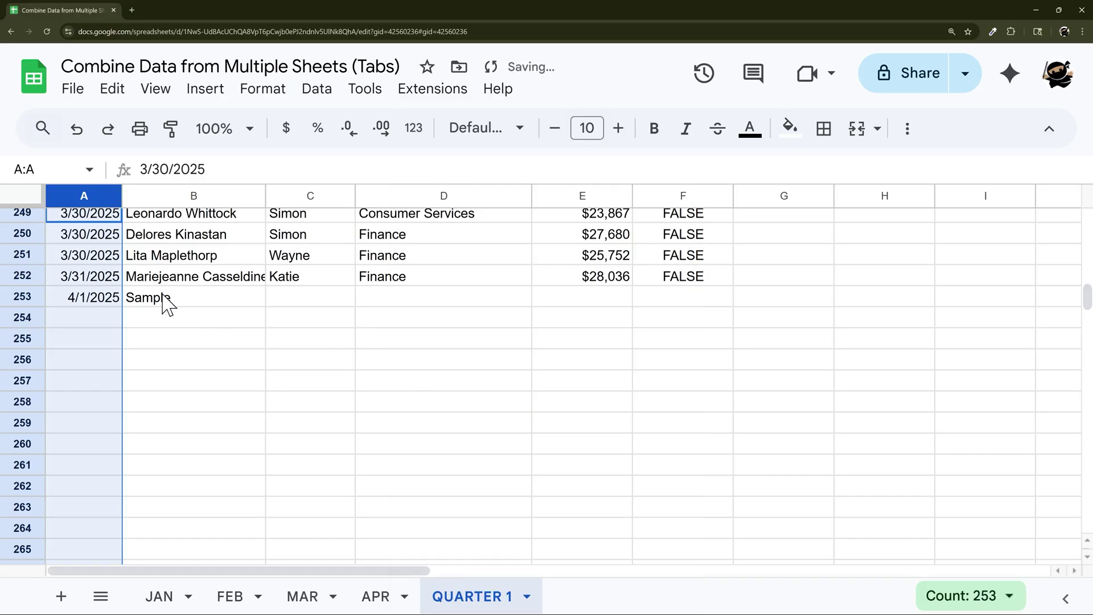
Step: Delete the 4/1 Sample test entries from APR's A2:B2 and return to QUARTER 1
{"action": "left_click_drag", "start_coordinate": [109, 301], "coordinate": [190, 299]}
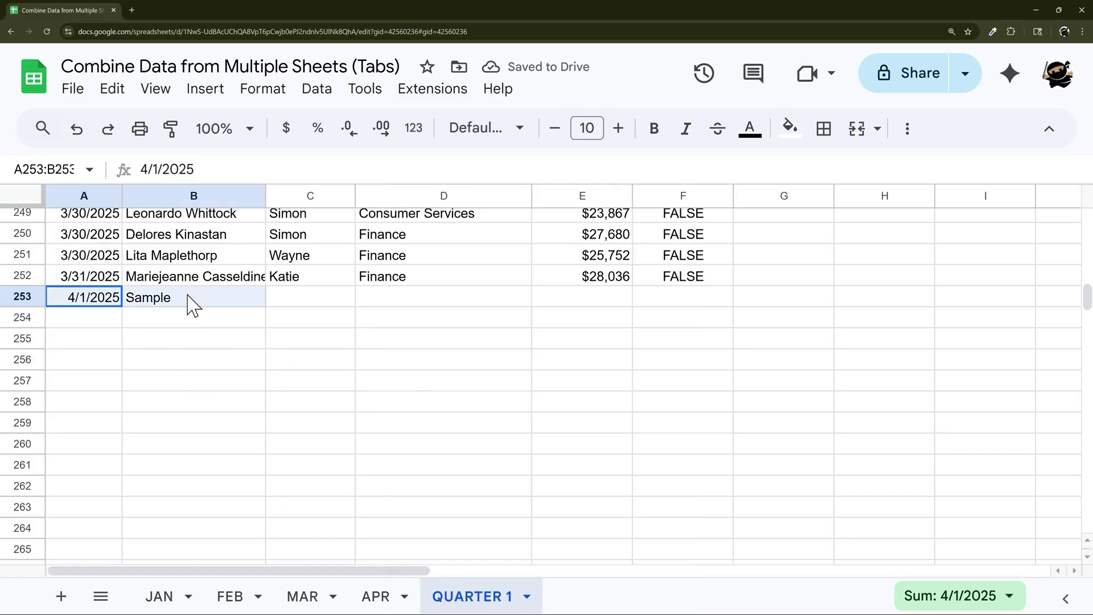
{"action": "left_click", "coordinate": [381, 595]}
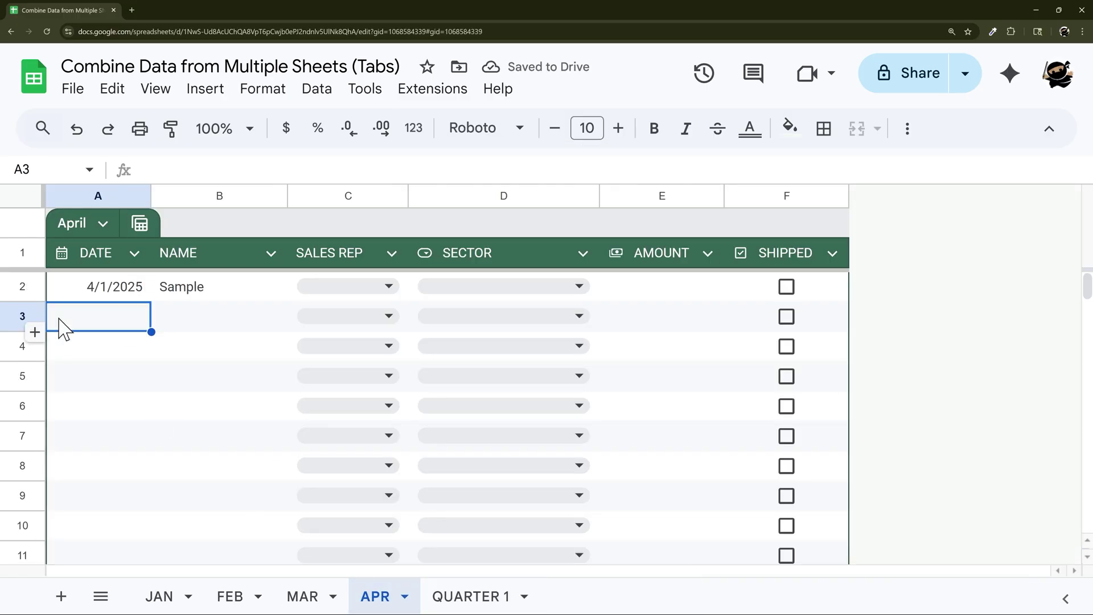
{"action": "left_click_drag", "start_coordinate": [85, 292], "coordinate": [180, 295]}
{"action": "key", "text": "Delete"}
{"action": "left_click", "coordinate": [452, 587]}
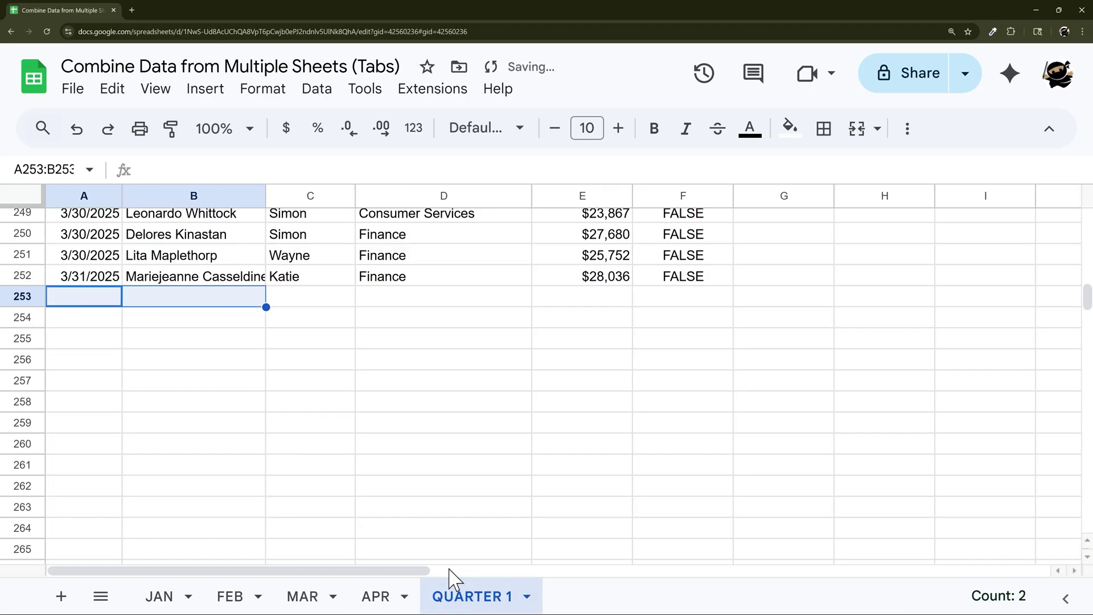
{"action": "scroll", "coordinate": [157, 399], "scroll_direction": "up", "scroll_amount": 20}
{"action": "scroll", "coordinate": [161, 382], "scroll_direction": "up", "scroll_amount": 20}
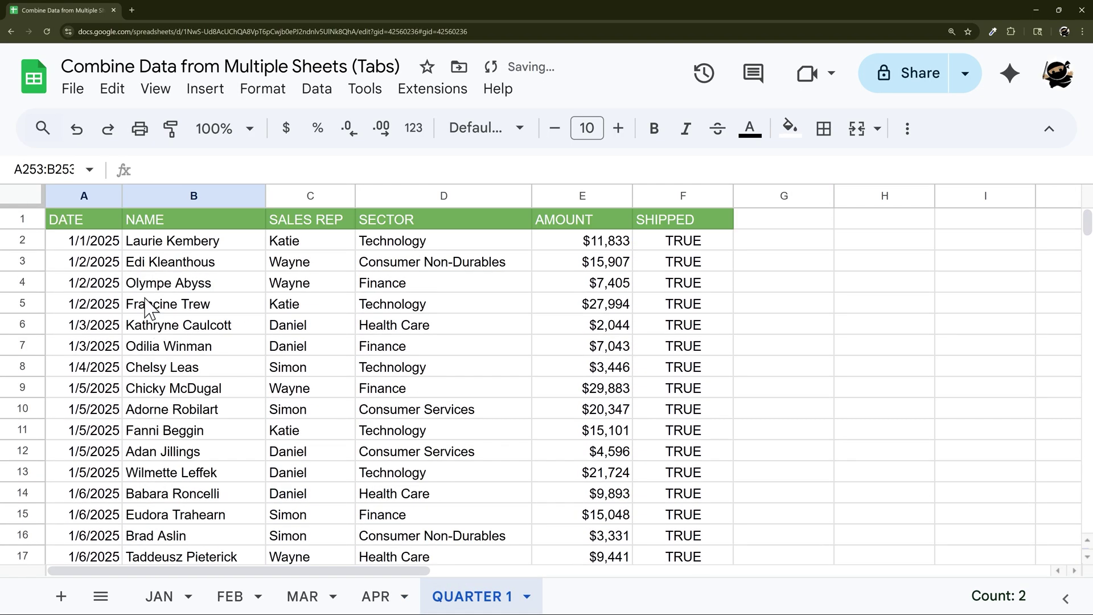
Step: Expand the formula bar to show A2's full formula and locate its outer braces
{"action": "left_click", "coordinate": [86, 240]}
{"action": "left_click_drag", "start_coordinate": [169, 182], "coordinate": [284, 260]}
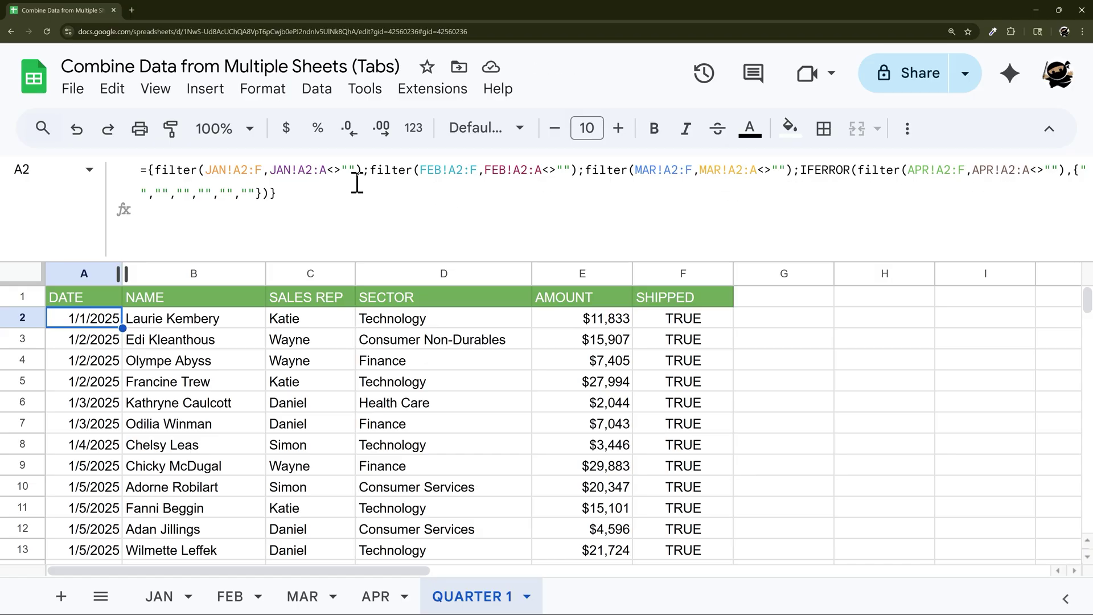
{"action": "left_click", "coordinate": [272, 192]}
{"action": "left_click", "coordinate": [155, 170]}
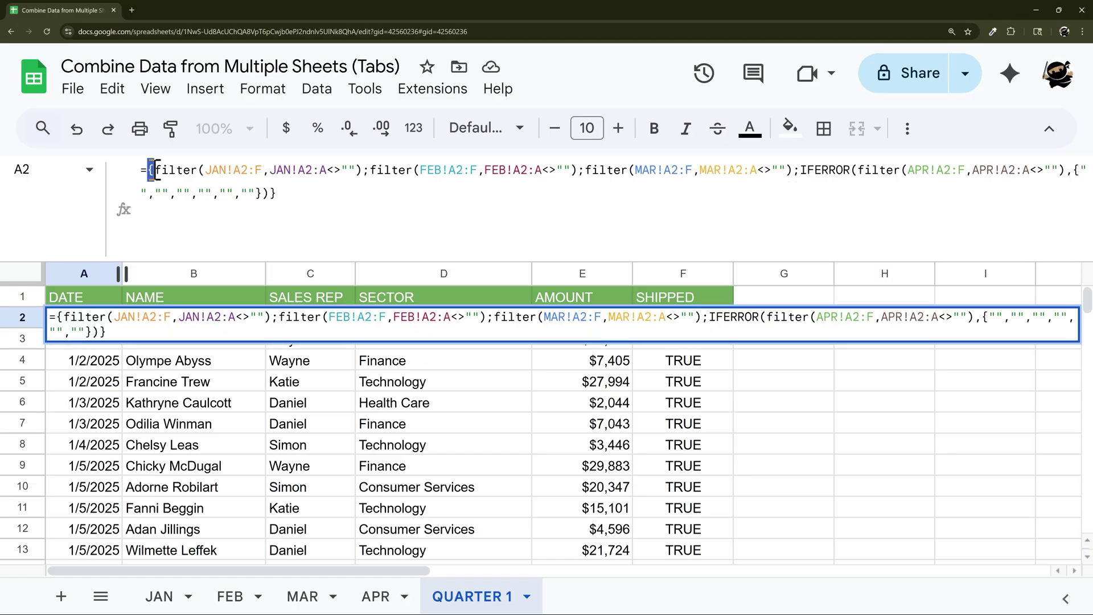
{"action": "left_click", "coordinate": [280, 194]}
{"action": "left_click", "coordinate": [153, 170]}
Step: Highlight the semicolon joins and six-blank IFERROR fallback, then exit without changes
{"action": "left_click_drag", "start_coordinate": [262, 192], "coordinate": [774, 196]}
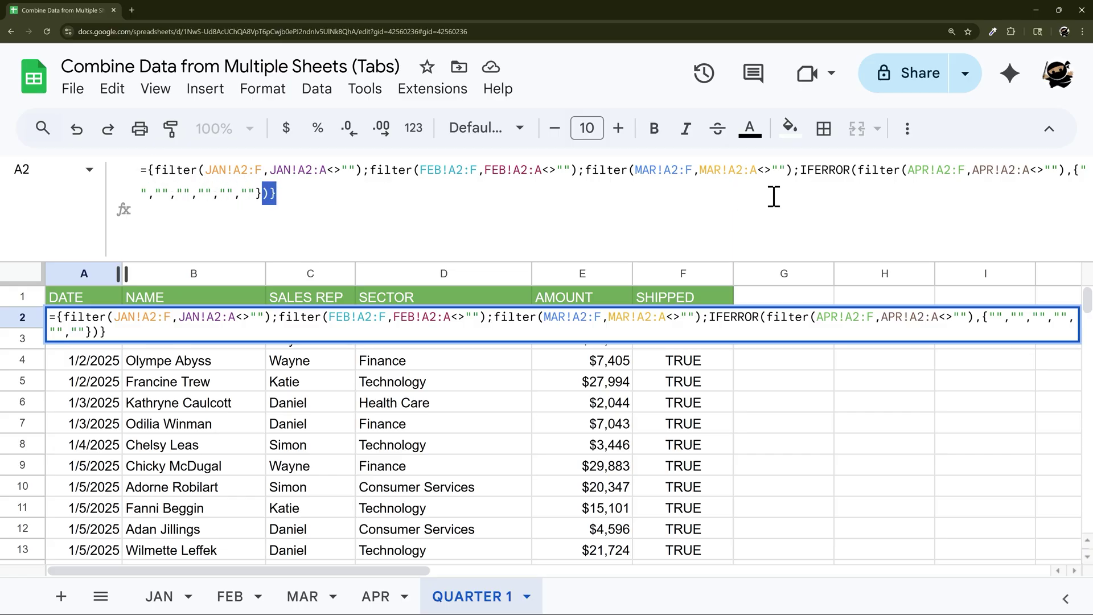
{"action": "left_click_drag", "start_coordinate": [1027, 183], "coordinate": [1073, 171]}
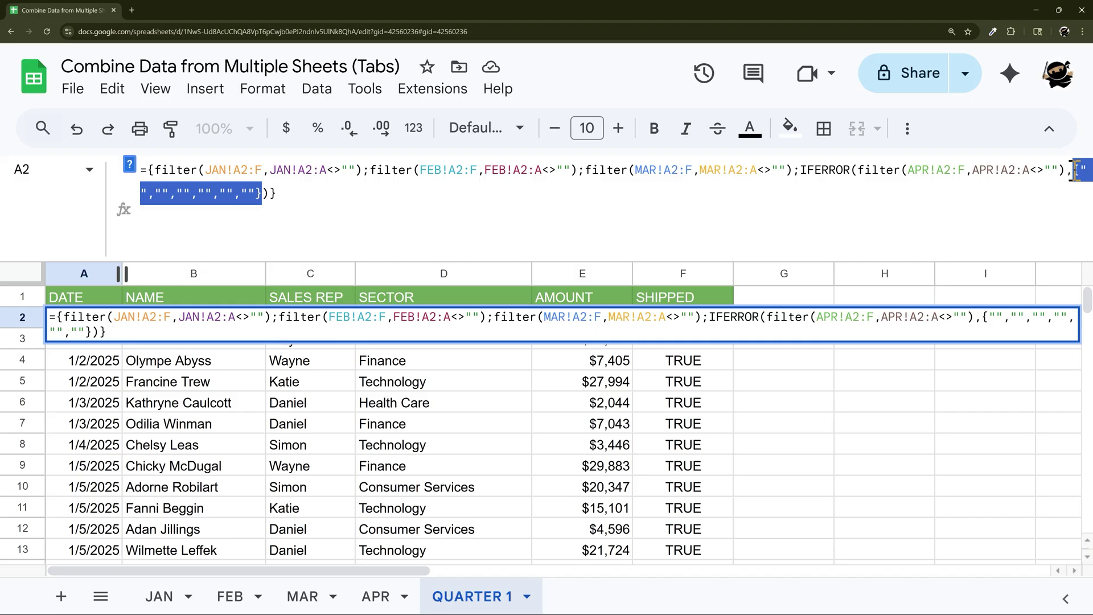
{"action": "double_click", "coordinate": [366, 170]}
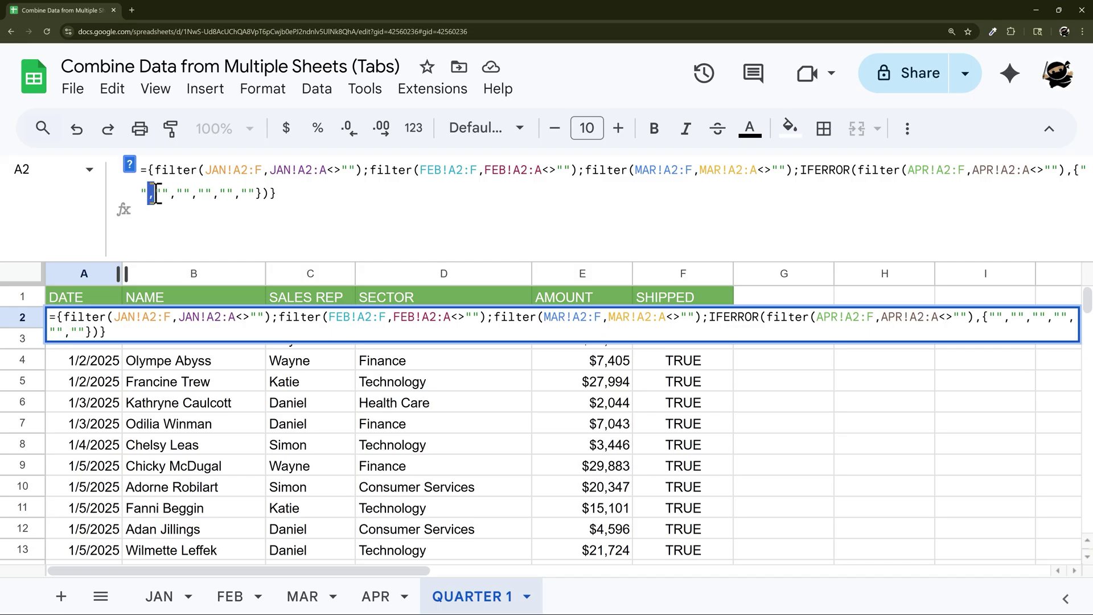
{"action": "left_click_drag", "start_coordinate": [256, 192], "coordinate": [1077, 176]}
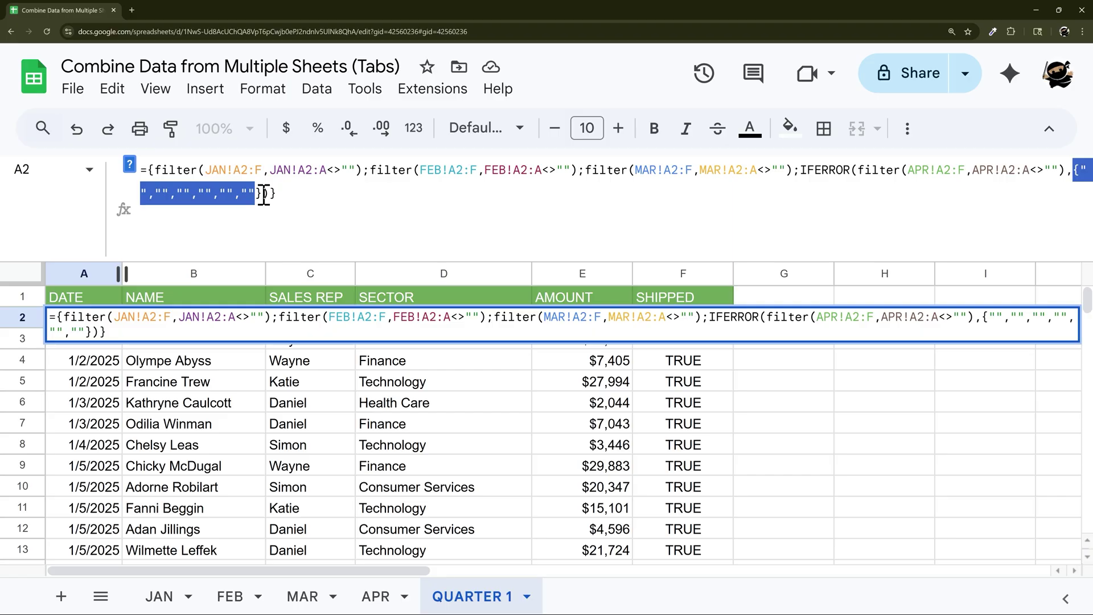
{"action": "left_click_drag", "start_coordinate": [262, 194], "coordinate": [1065, 162]}
{"action": "key", "text": "Escape"}
Step: Demo a six-blank array in H2, labelling its slots Col1, Col2 and Col6
{"action": "left_click_drag", "start_coordinate": [340, 578], "coordinate": [607, 576]}
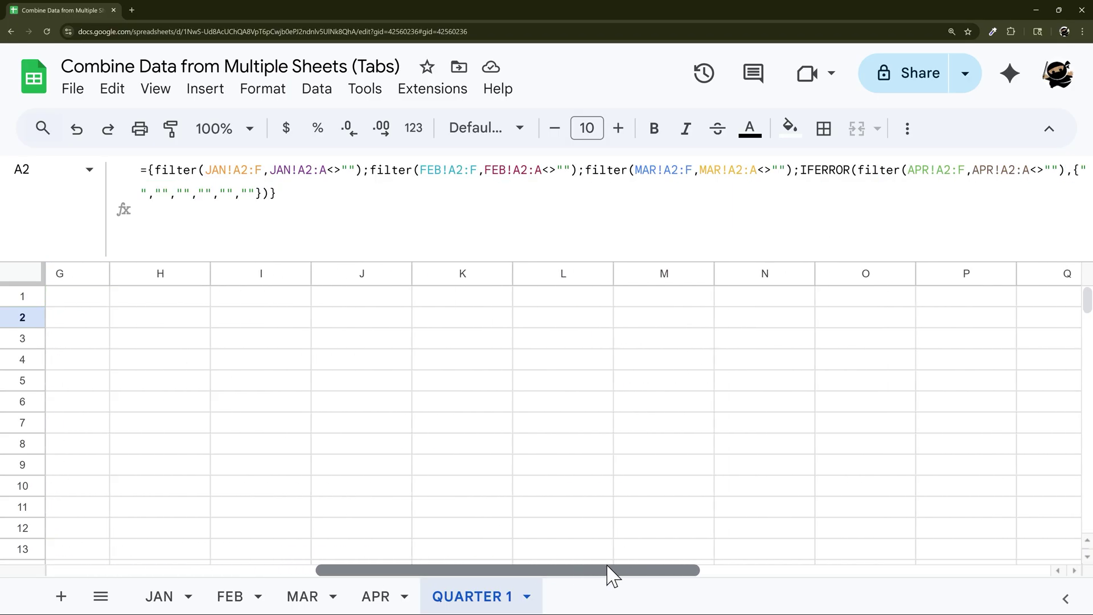
{"action": "left_click", "coordinate": [159, 326]}
{"action": "type", "text": "=-"}
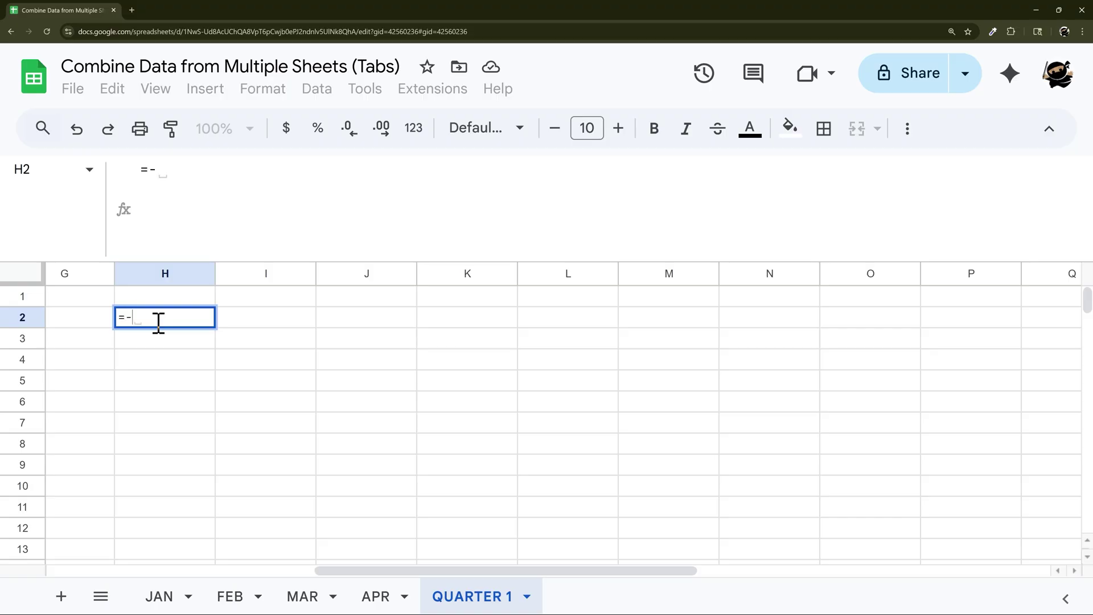
{"action": "key", "text": "BackSpace"}
{"action": "key", "text": "BackSpace"}
{"action": "key", "text": "Return"}
{"action": "left_click", "coordinate": [164, 317]}
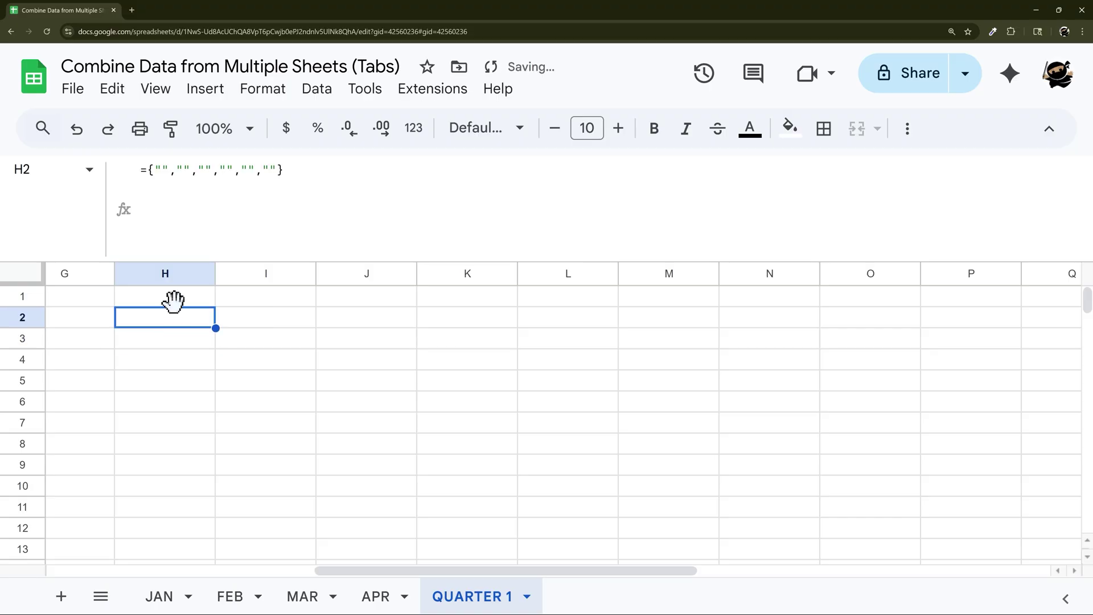
{"action": "left_click", "coordinate": [163, 170]}
{"action": "type", "text": "Col1"}
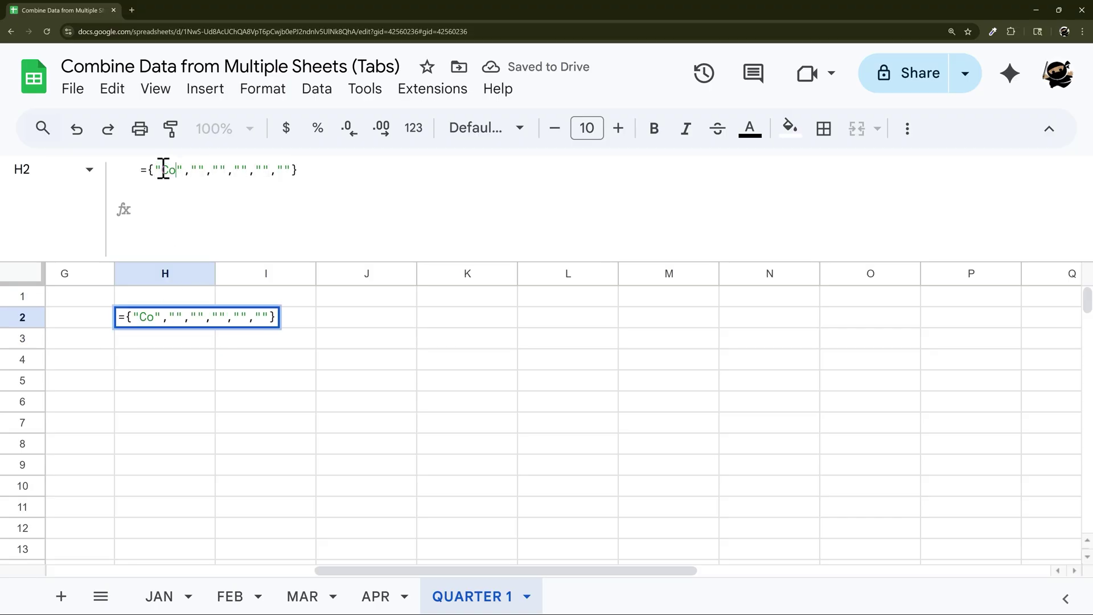
{"action": "key", "text": "Right"}
{"action": "key", "text": "Right"}
{"action": "key", "text": "Right"}
{"action": "type", "text": "Col2"}
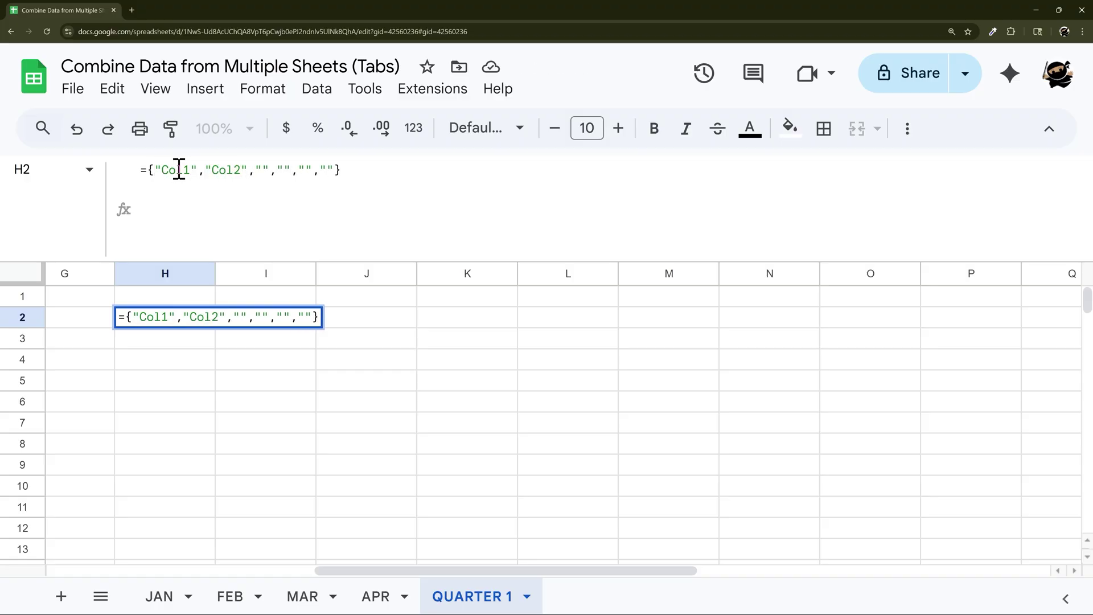
{"action": "left_click", "coordinate": [328, 169]}
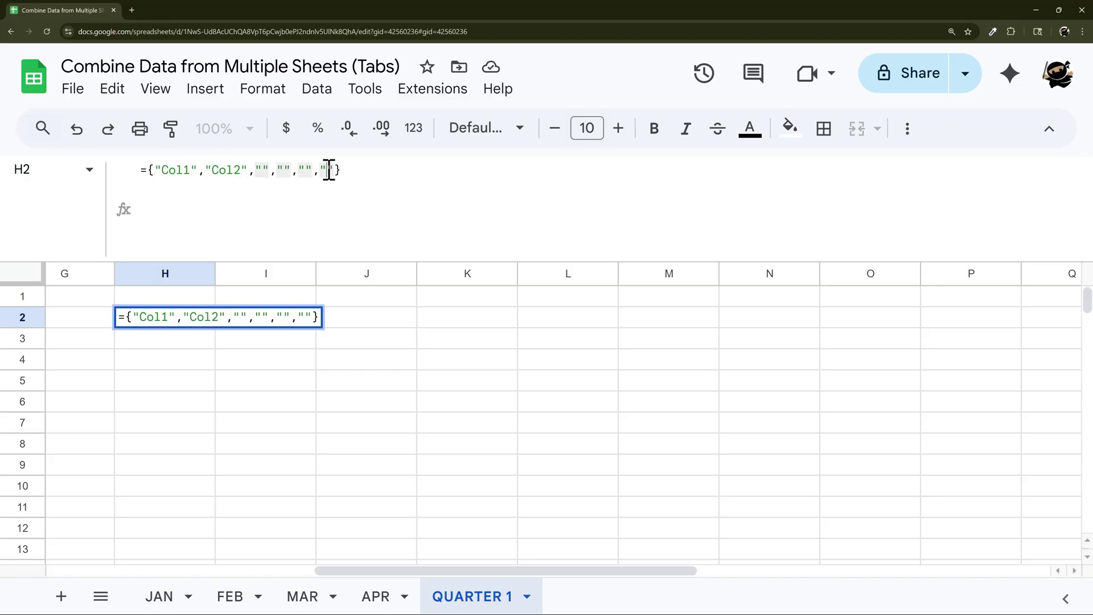
{"action": "type", "text": "Col6"}
{"action": "key", "text": "Return"}
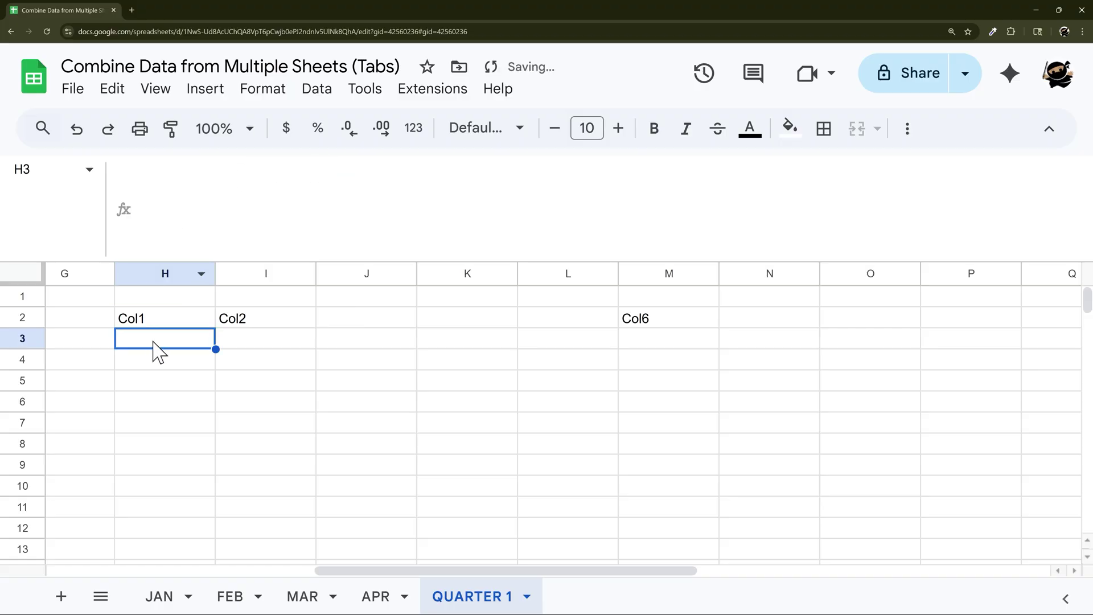
Step: Clear the test values from H2:M2 and return to A2's stacking formula
{"action": "left_click_drag", "start_coordinate": [165, 318], "coordinate": [632, 329]}
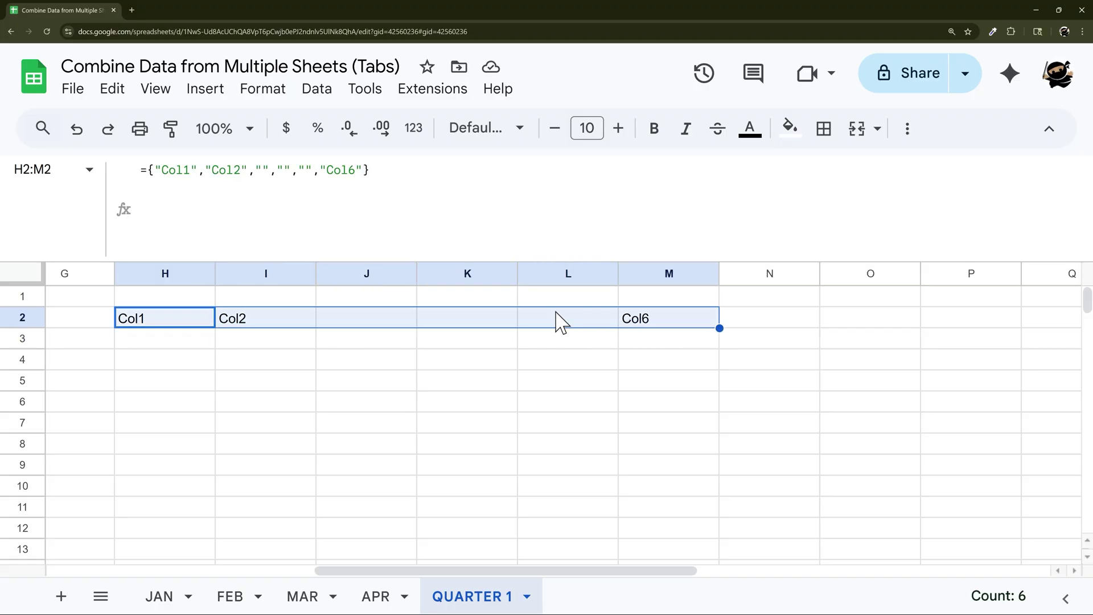
{"action": "key", "text": "Delete"}
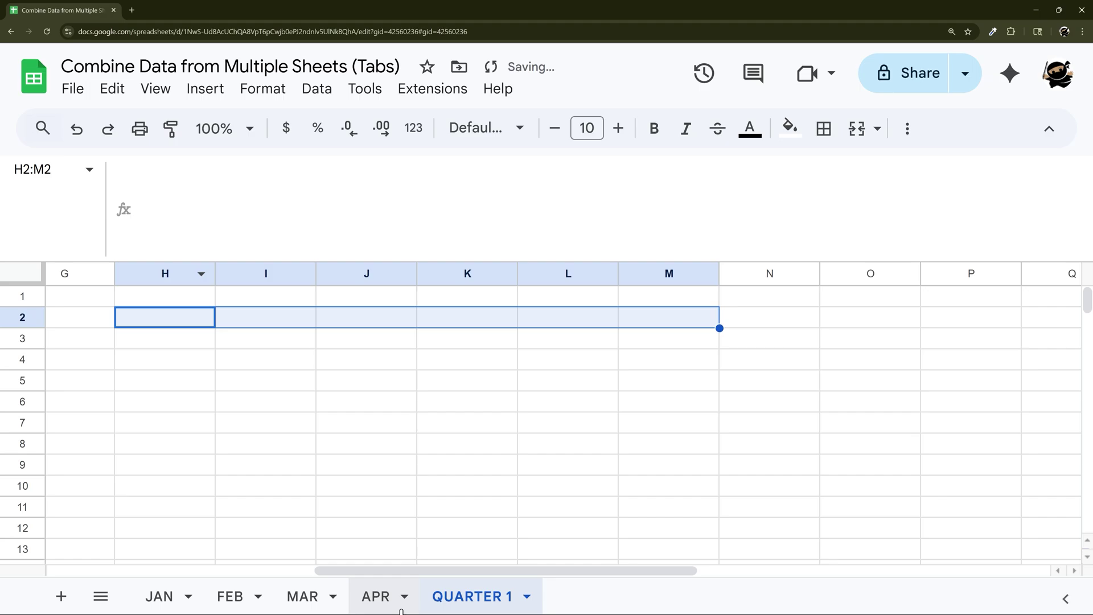
{"action": "left_click_drag", "start_coordinate": [422, 570], "coordinate": [20, 572]}
{"action": "left_click", "coordinate": [72, 317]}
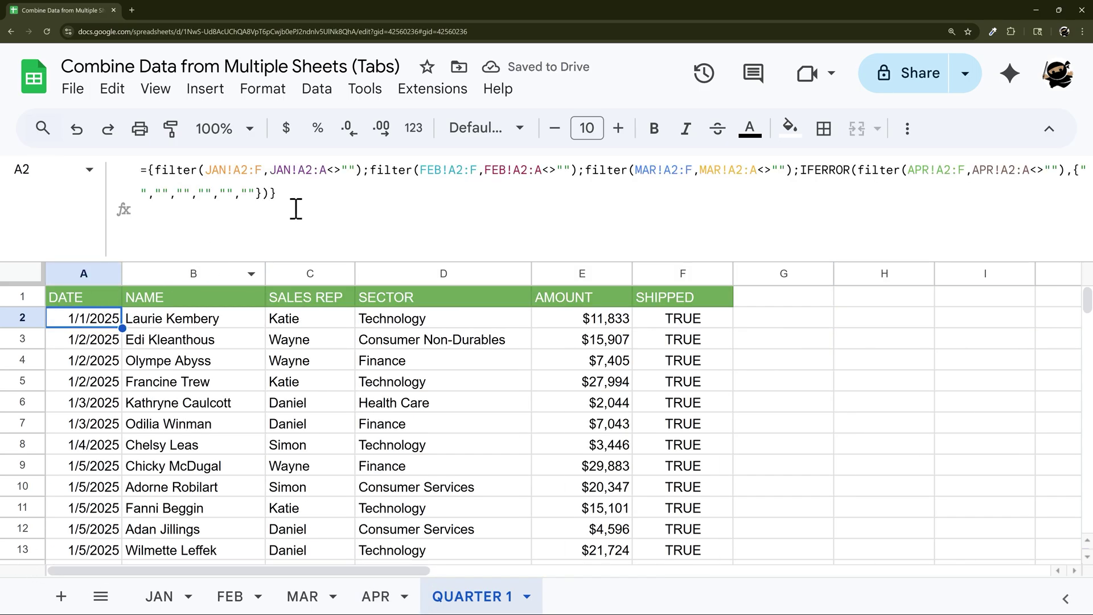
{"action": "left_click", "coordinate": [1086, 171]}
{"action": "type", "text": "Test"}
{"action": "key", "text": "Return"}
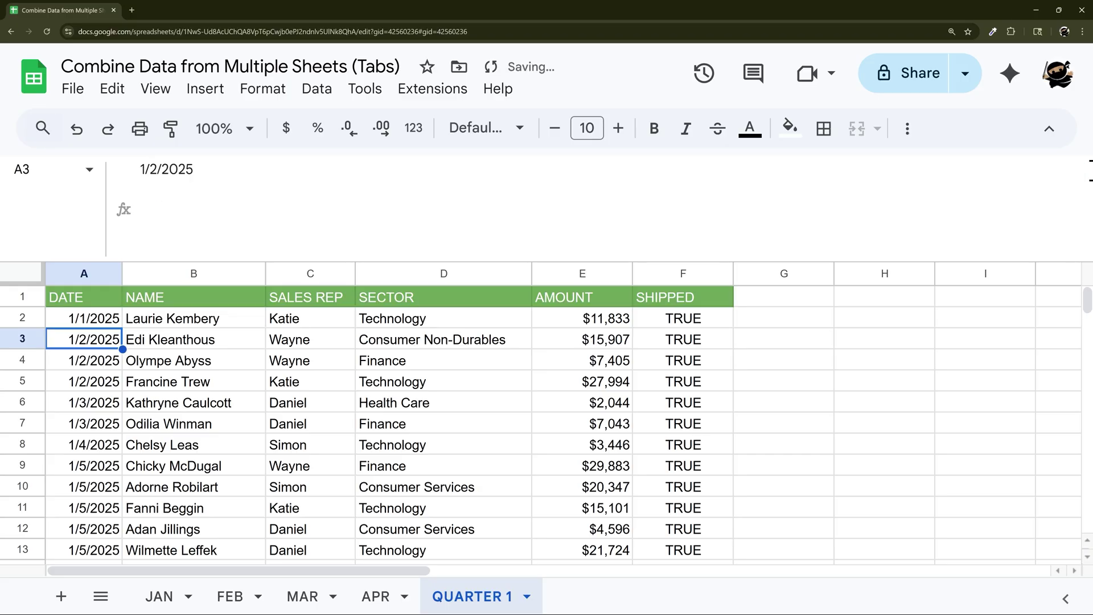
{"action": "scroll", "coordinate": [361, 361], "scroll_direction": "down", "scroll_amount": 20}
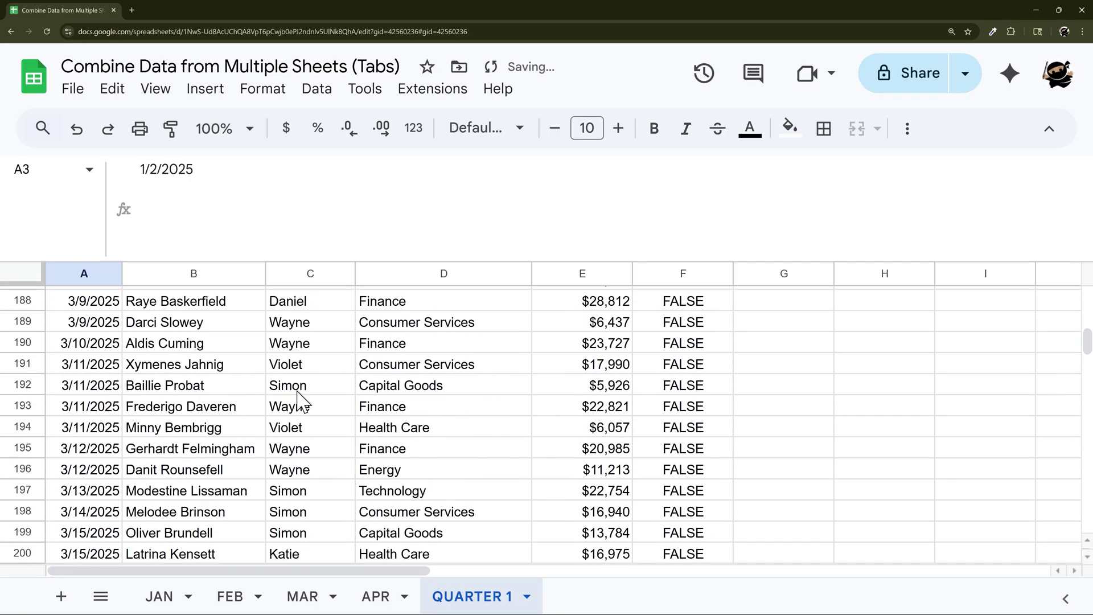
{"action": "scroll", "coordinate": [296, 399], "scroll_direction": "down", "scroll_amount": 20}
{"action": "left_click", "coordinate": [83, 328]}
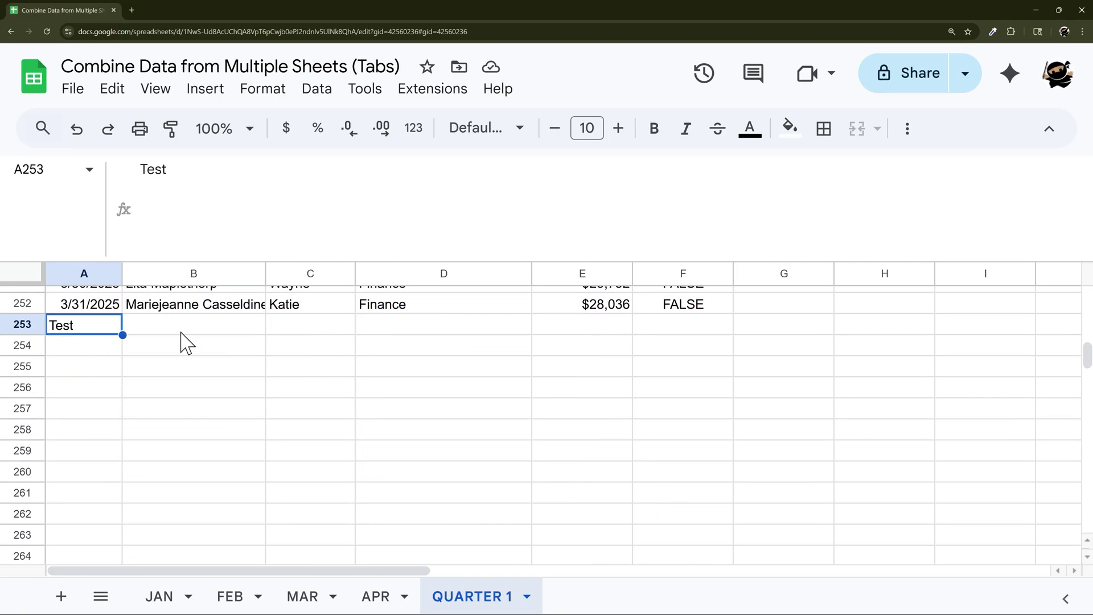
{"action": "scroll", "coordinate": [112, 345], "scroll_direction": "up", "scroll_amount": 20}
{"action": "left_click", "coordinate": [108, 320]}
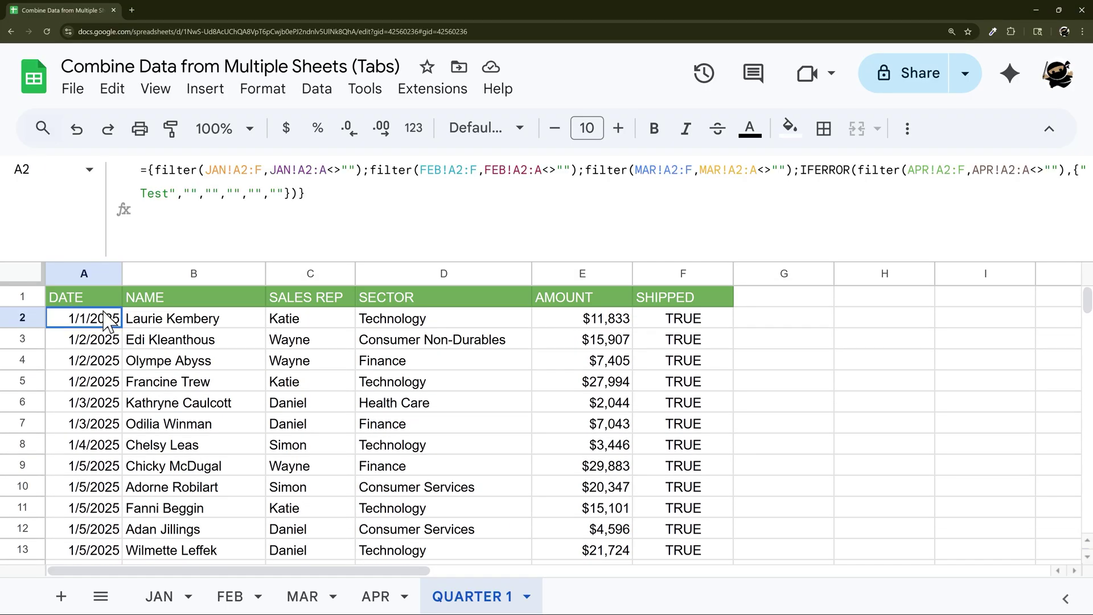
{"action": "left_click", "coordinate": [171, 192]}
{"action": "key", "text": "BackSpace"}
{"action": "key", "text": "BackSpace"}
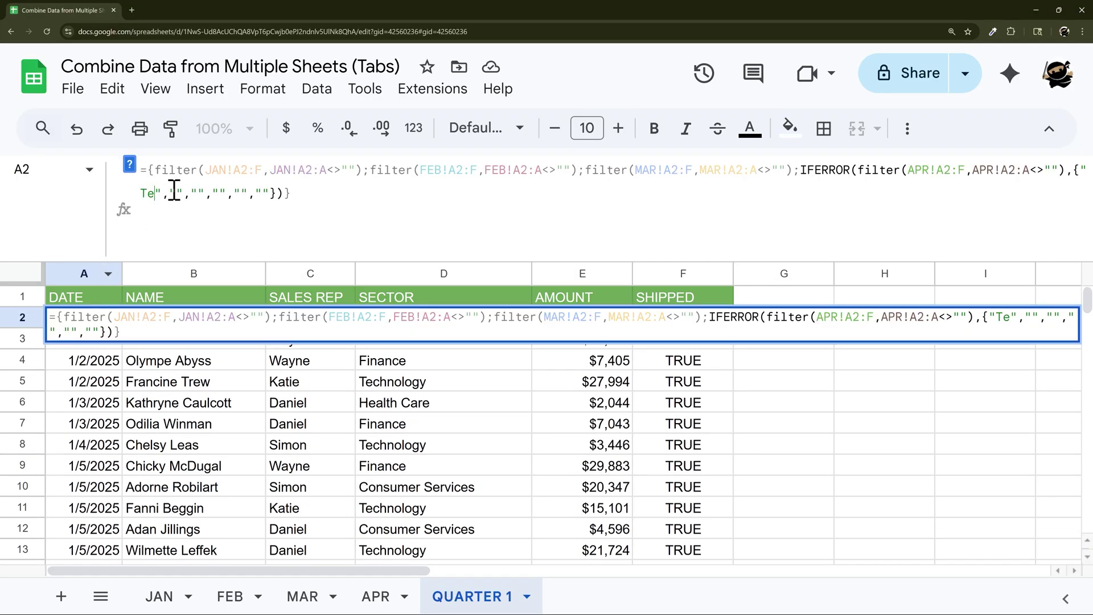
{"action": "key", "text": "BackSpace"}
{"action": "key", "text": "BackSpace"}
{"action": "key", "text": "Return"}
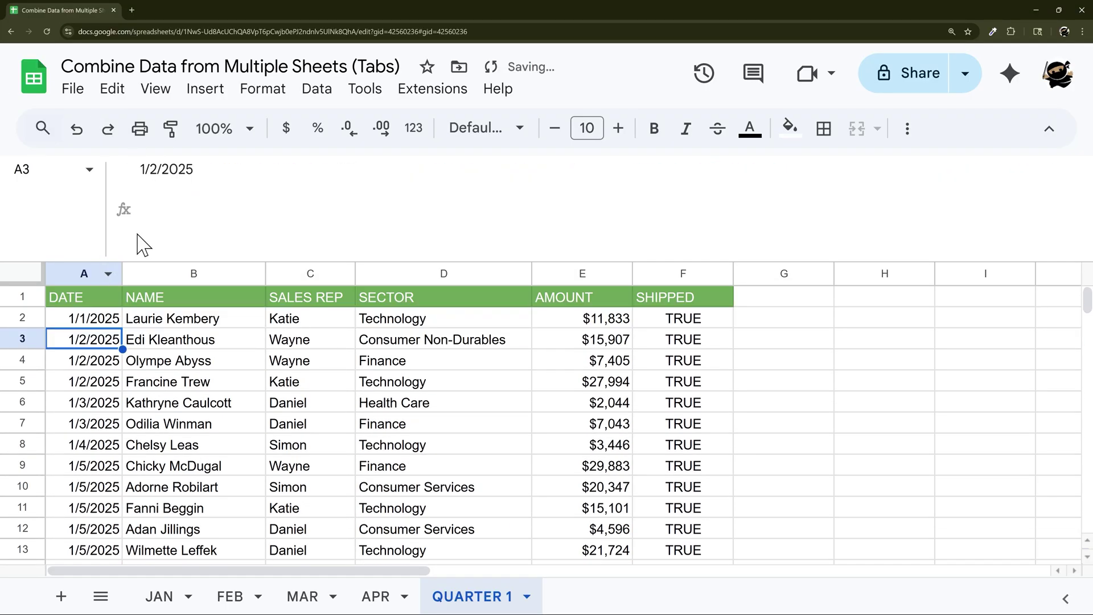
{"action": "left_click", "coordinate": [109, 318]}
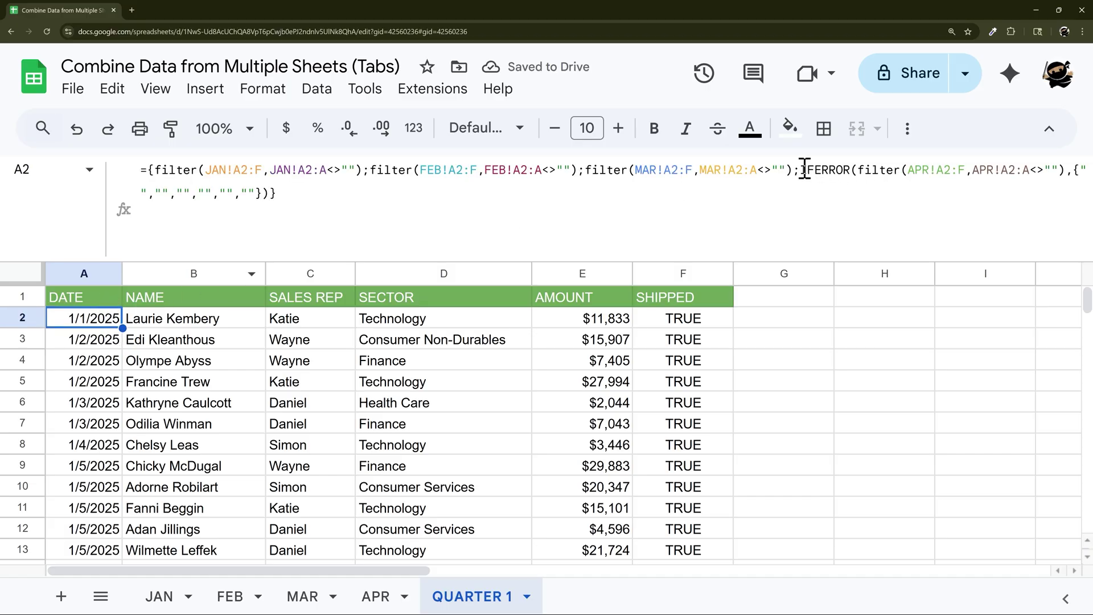
Step: Duplicate the IFERROR-wrapped APR filter block in A2's formula
{"action": "left_click_drag", "start_coordinate": [800, 170], "coordinate": [261, 201]}
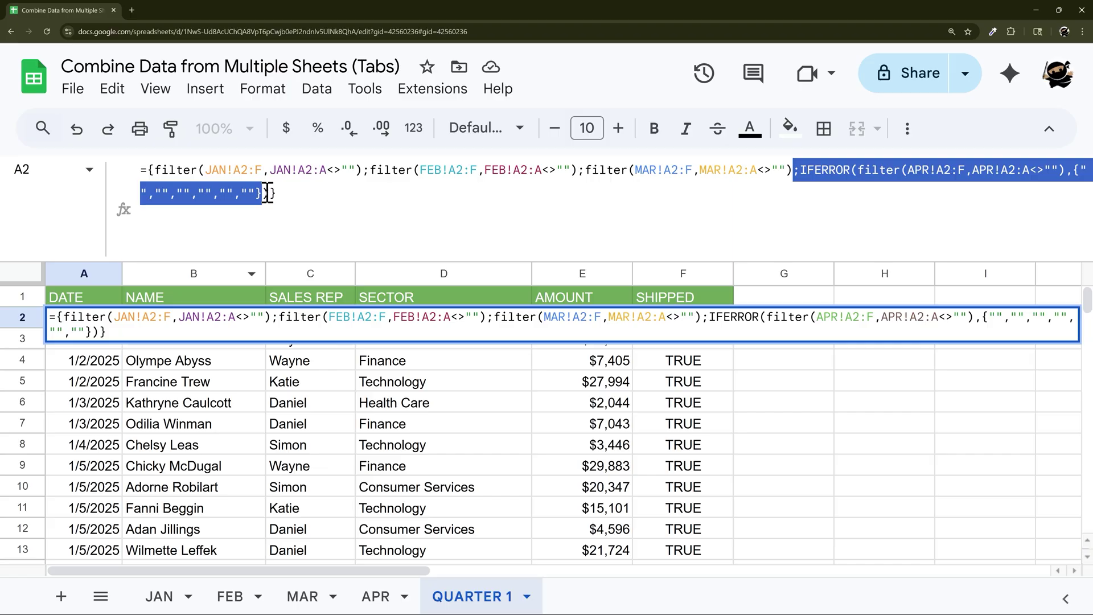
{"action": "left_click", "coordinate": [269, 193]}
{"action": "left_click", "coordinate": [794, 171], "text": "shift"}
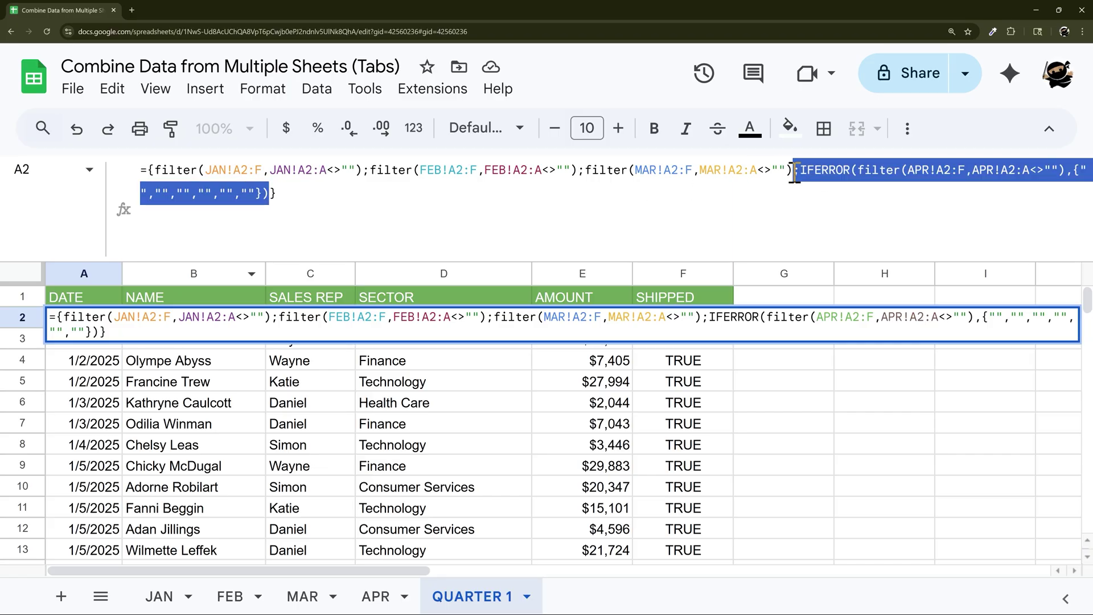
{"action": "left_click", "coordinate": [269, 193]}
{"action": "type", "text": ";IFERROR(filter(APR!A2:F,APR!A2:A<>\"\"),{\"\",\"\",\"\",\"\",\"\",\"\"})"}
{"action": "key", "text": "Return"}
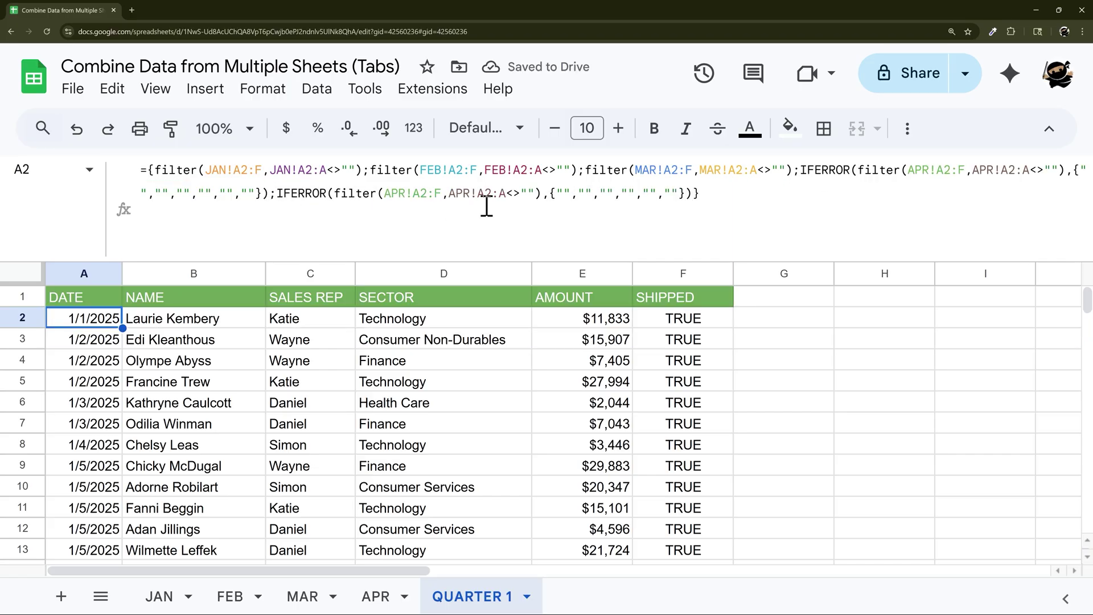
Step: Set the second block's first fallback to Test and confirm it lands in A254
{"action": "left_click", "coordinate": [563, 194]}
{"action": "type", "text": "Test"}
{"action": "key", "text": "Return"}
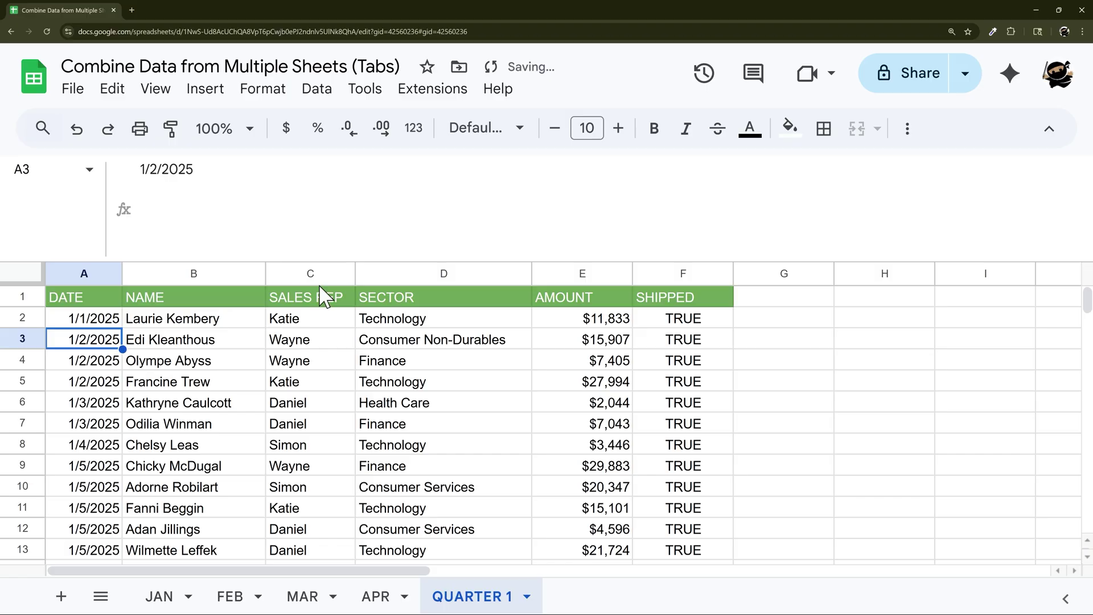
{"action": "left_click", "coordinate": [116, 322]}
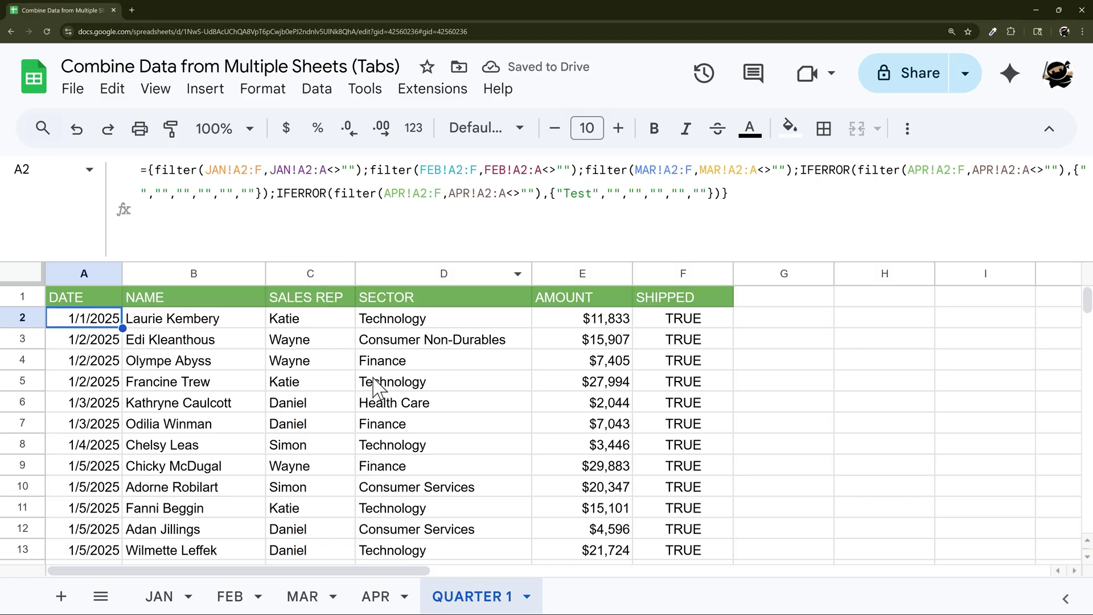
{"action": "scroll", "coordinate": [375, 387], "scroll_direction": "down", "scroll_amount": 20}
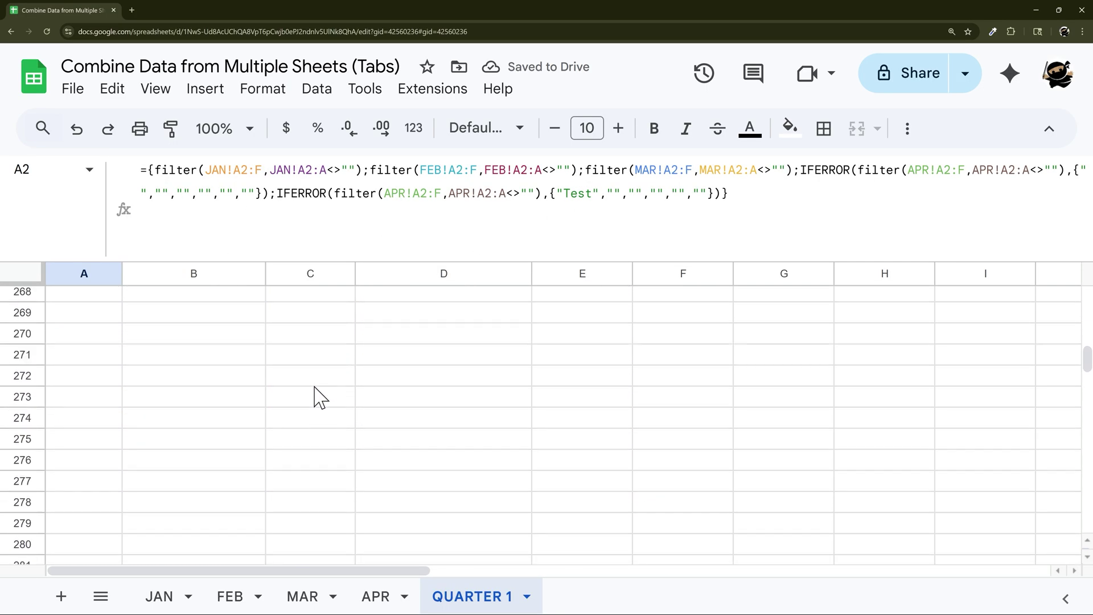
{"action": "scroll", "coordinate": [73, 386], "scroll_direction": "up", "scroll_amount": 9}
{"action": "scroll", "coordinate": [82, 478], "scroll_direction": "down", "scroll_amount": 2}
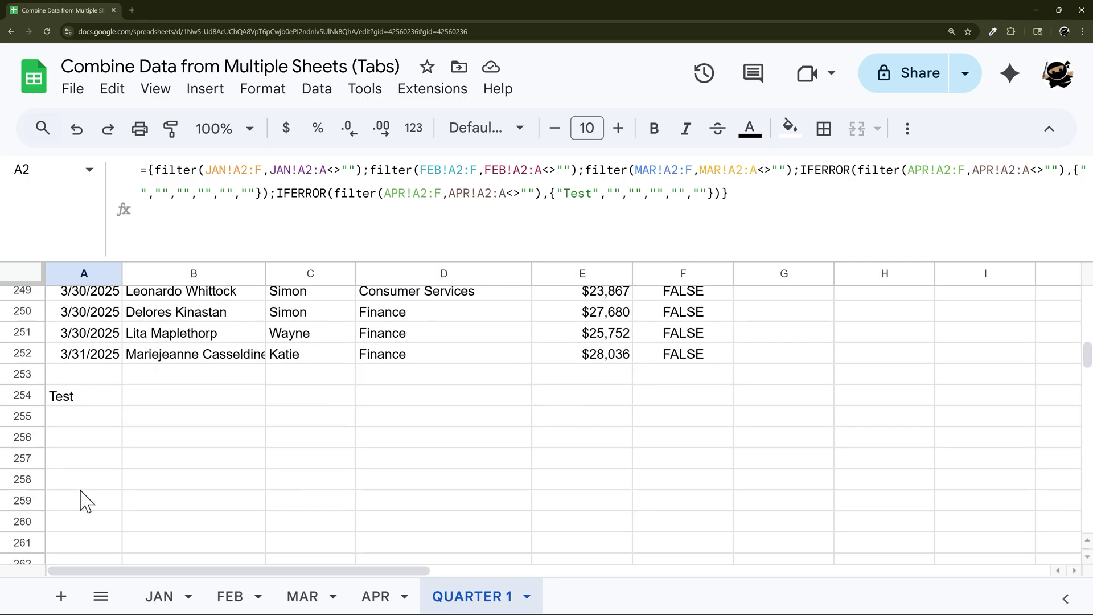
{"action": "left_click_drag", "start_coordinate": [77, 376], "coordinate": [153, 392]}
{"action": "left_click", "coordinate": [78, 393]}
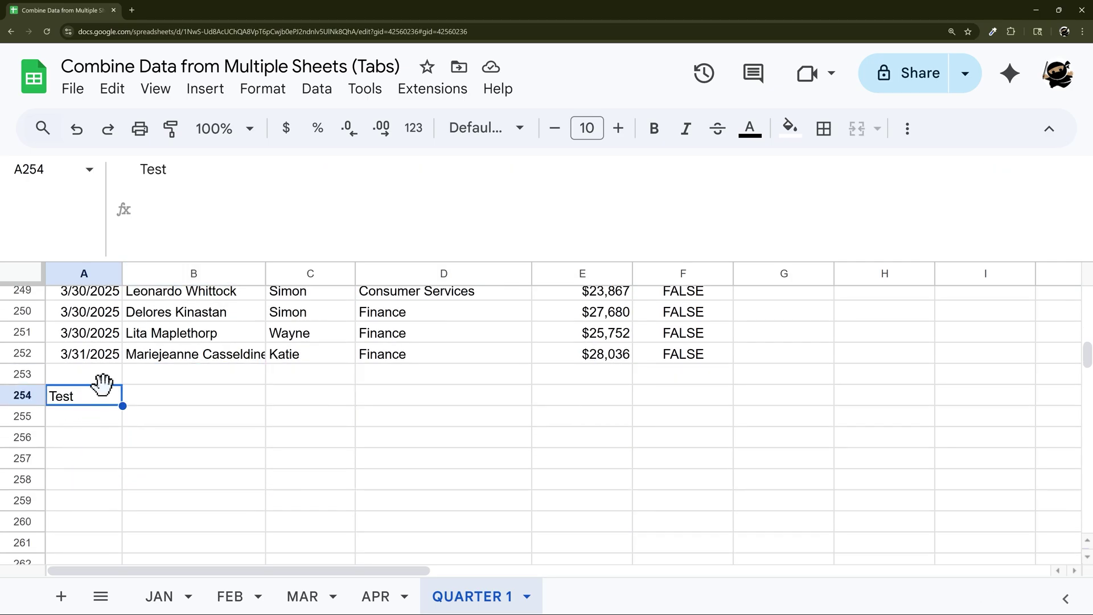
{"action": "scroll", "coordinate": [105, 379], "scroll_direction": "up", "scroll_amount": 20}
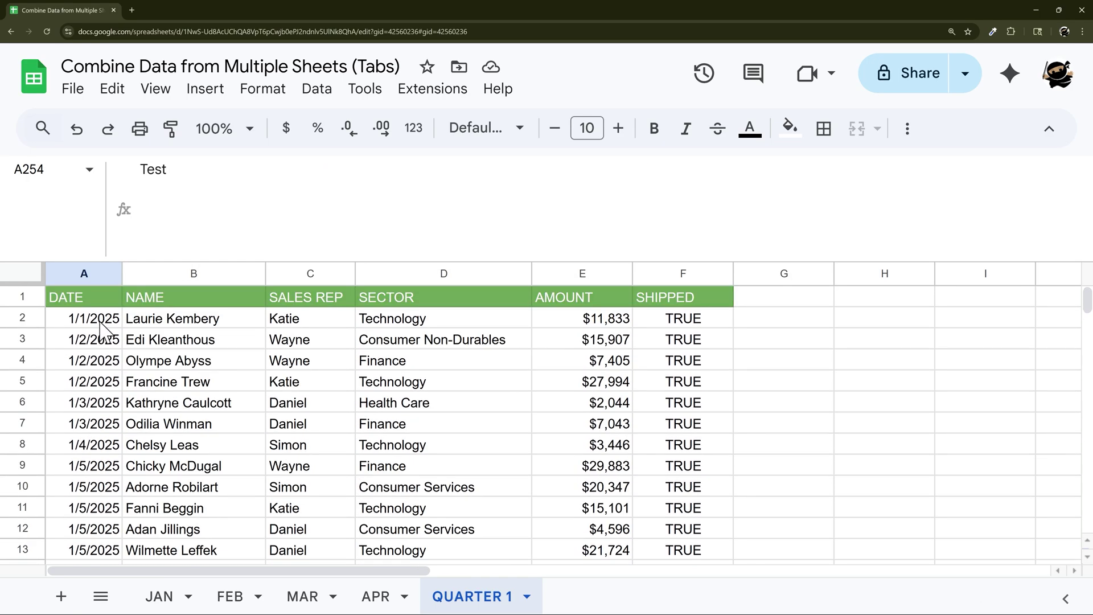
{"action": "left_click", "coordinate": [101, 322]}
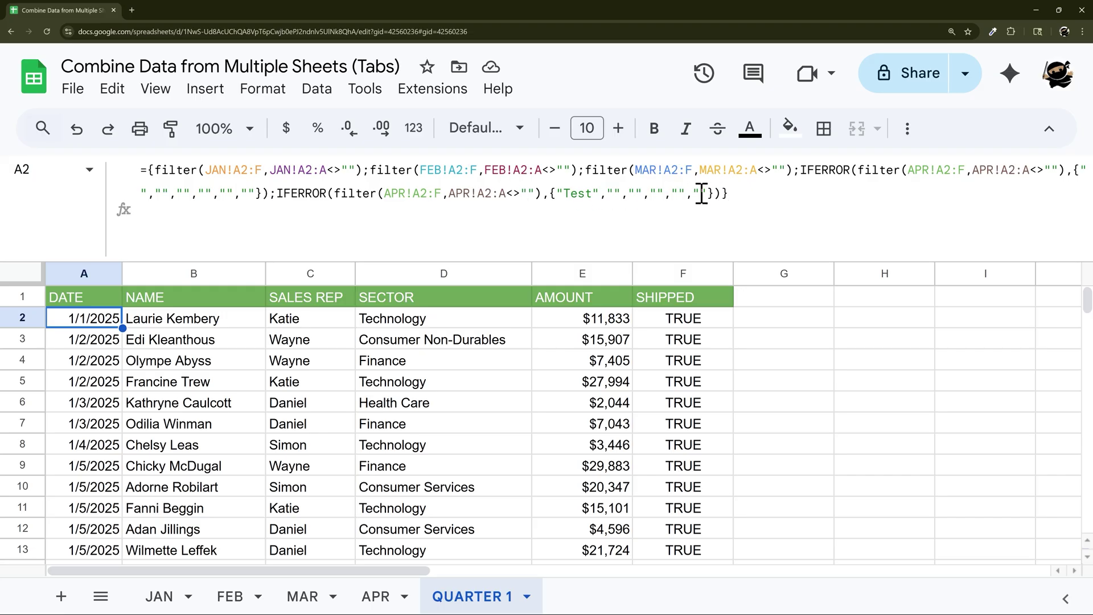
{"action": "left_click", "coordinate": [594, 193]}
Step: Remove Test from the second fallback and inspect the empty April table
{"action": "key", "text": "BackSpace"}
{"action": "key", "text": "BackSpace"}
{"action": "key", "text": "BackSpace"}
{"action": "key", "text": "BackSpace"}
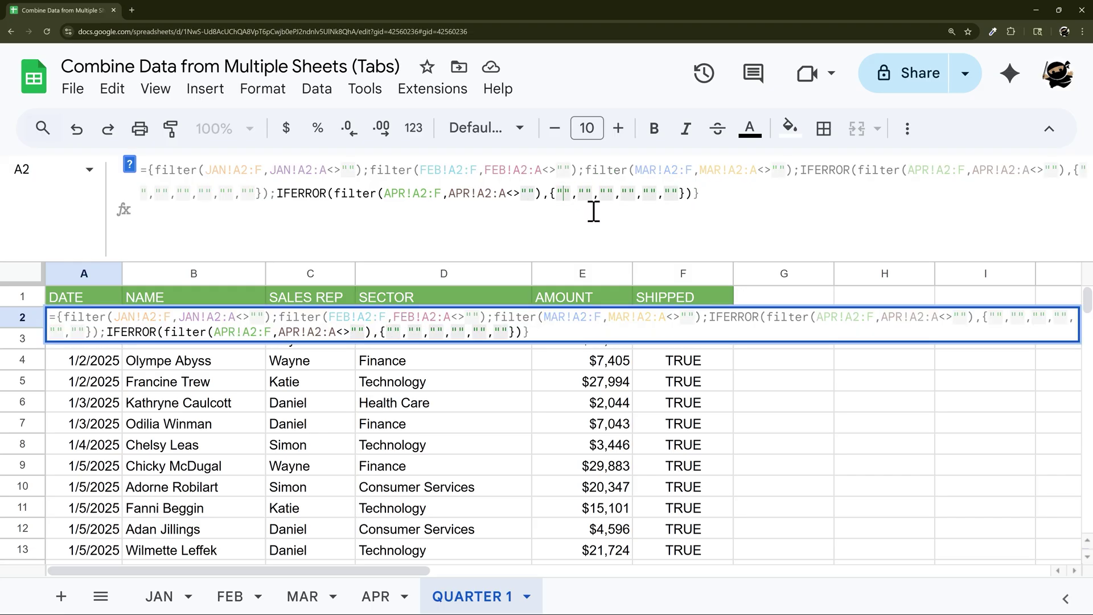
{"action": "left_click", "coordinate": [376, 596]}
{"action": "left_click_drag", "start_coordinate": [268, 382], "coordinate": [786, 495]}
{"action": "left_click", "coordinate": [434, 583]}
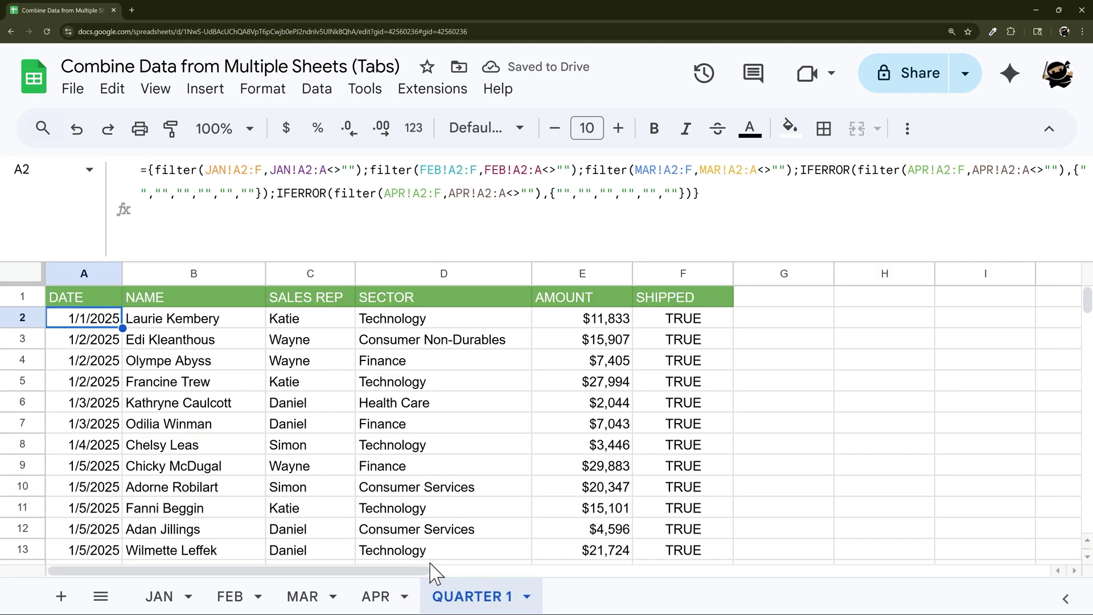
Step: Delete the APR sheet and review A2's full formula on QUARTER 1
{"action": "left_click", "coordinate": [369, 598]}
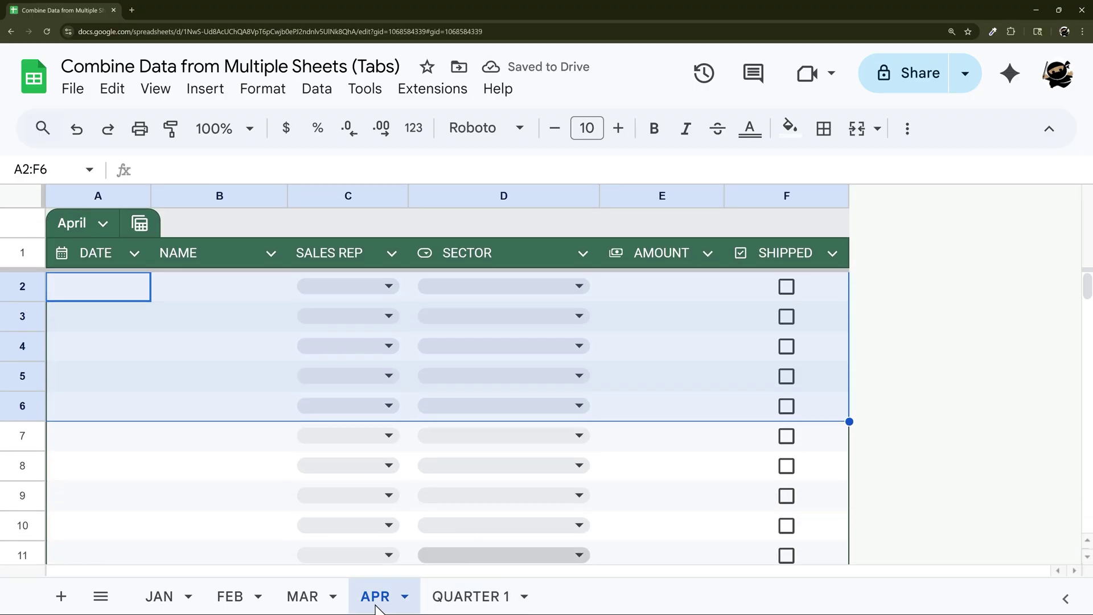
{"action": "right_click", "coordinate": [376, 609]}
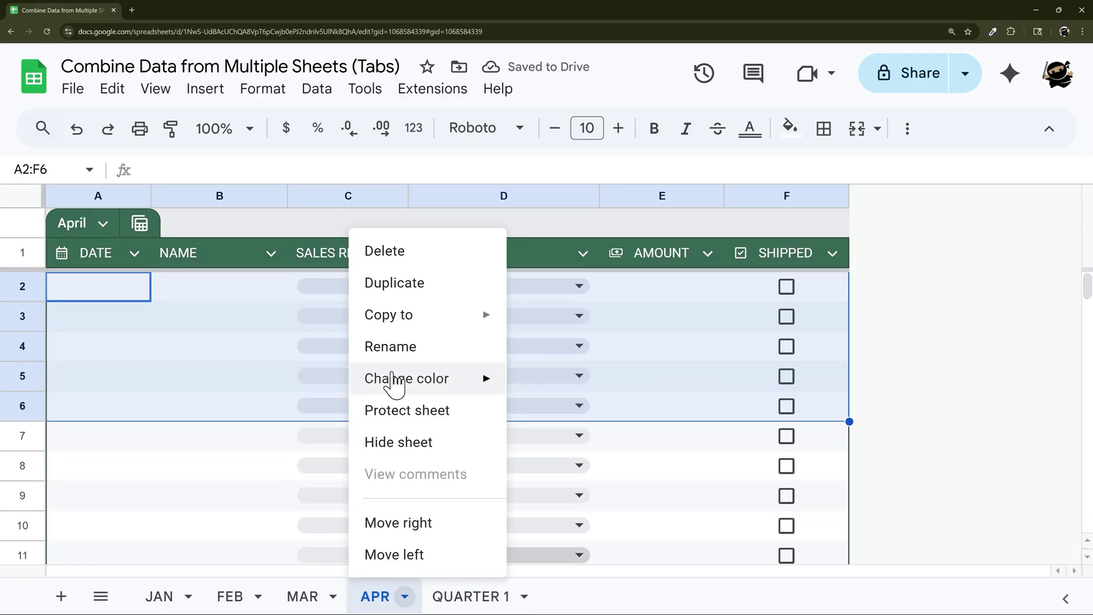
{"action": "left_click", "coordinate": [403, 250]}
{"action": "left_click", "coordinate": [747, 373]}
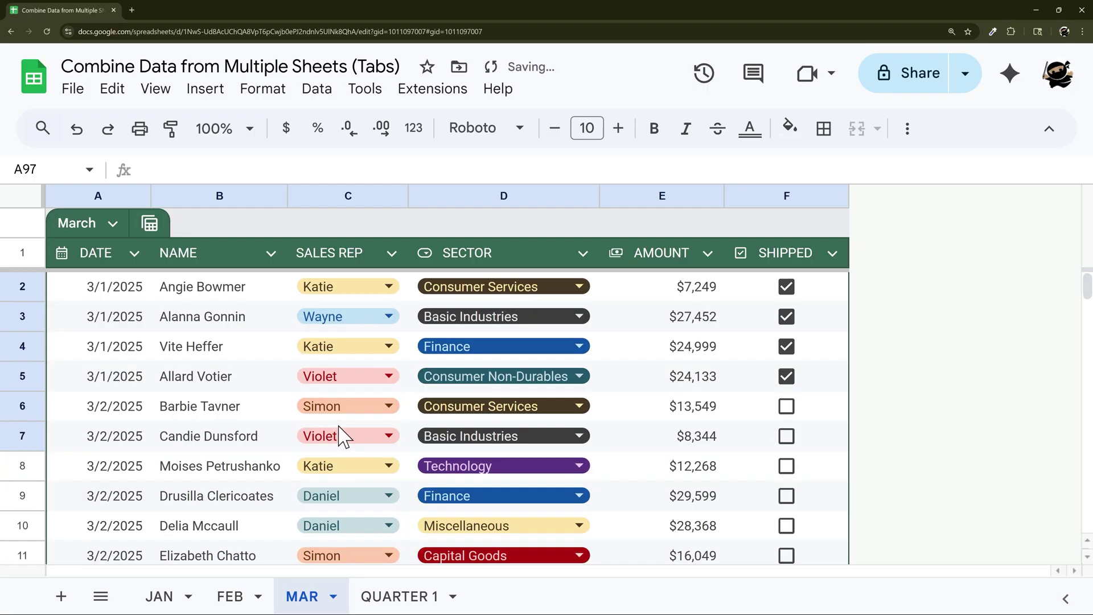
{"action": "left_click", "coordinate": [378, 595]}
{"action": "left_click_drag", "start_coordinate": [622, 182], "coordinate": [556, 336]}
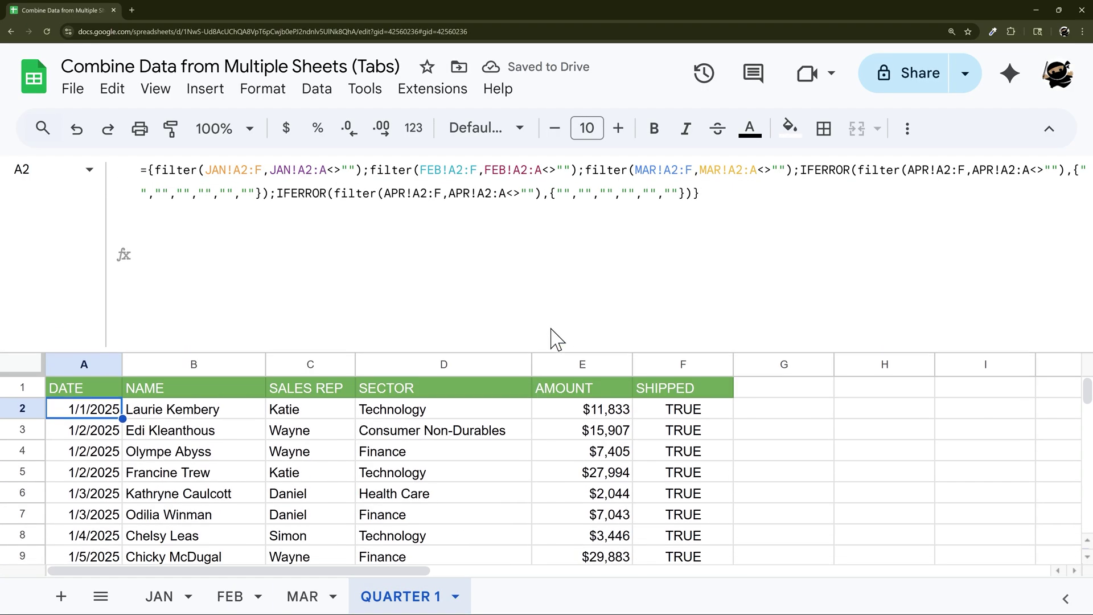
{"action": "left_click", "coordinate": [794, 171]}
{"action": "left_click_drag", "start_coordinate": [794, 170], "coordinate": [702, 192]}
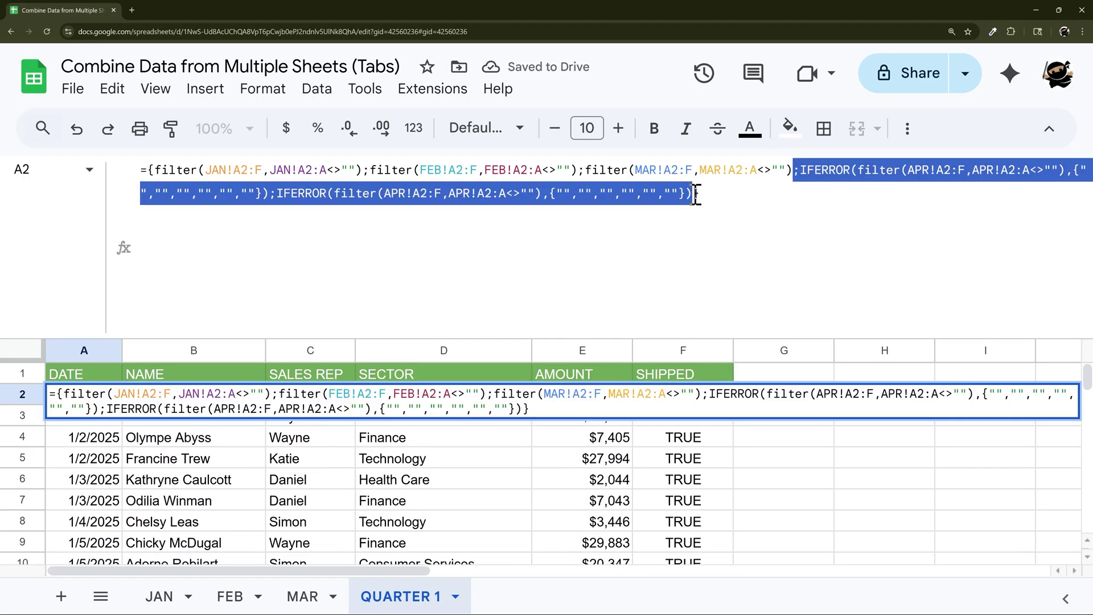
{"action": "key", "text": "BackSpace"}
{"action": "key", "text": "Return"}
{"action": "left_click_drag", "start_coordinate": [497, 335], "coordinate": [489, 184]}
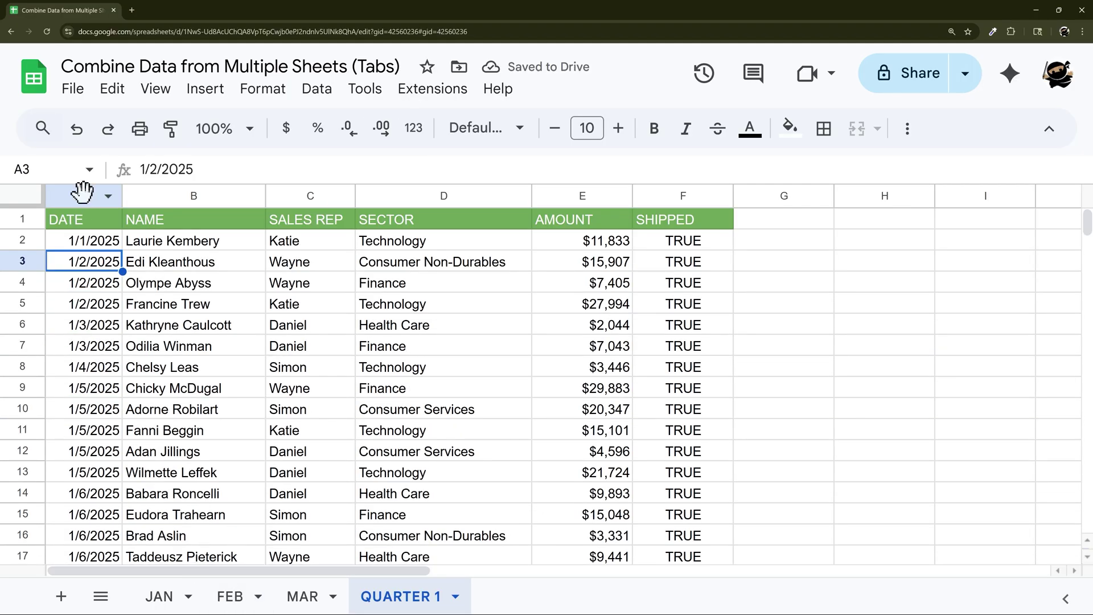
{"action": "left_click_drag", "start_coordinate": [81, 199], "coordinate": [663, 191]}
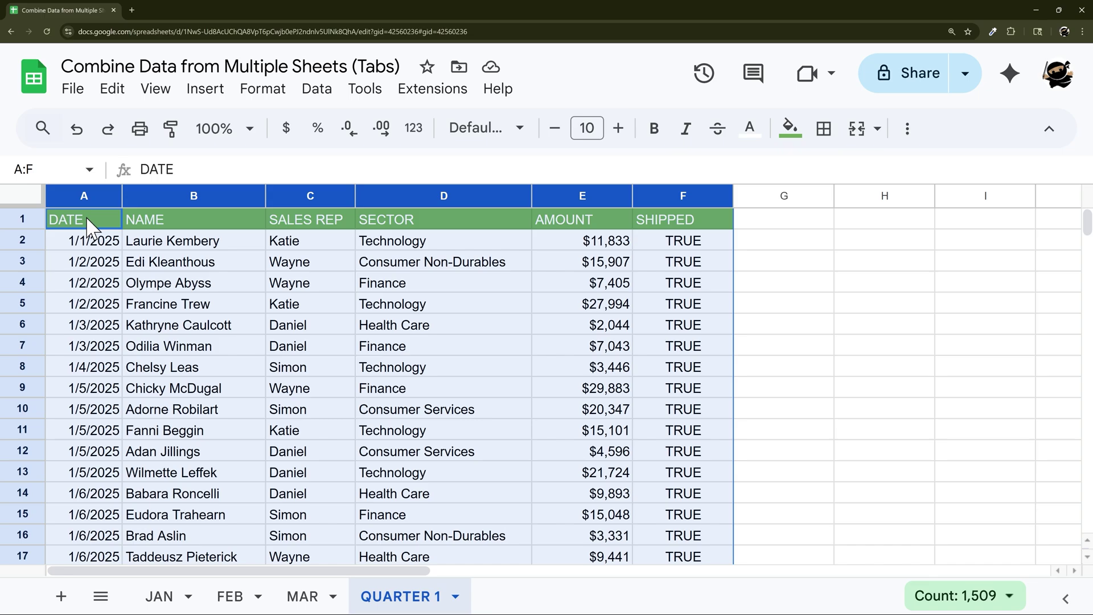
{"action": "left_click_drag", "start_coordinate": [89, 225], "coordinate": [57, 413]}
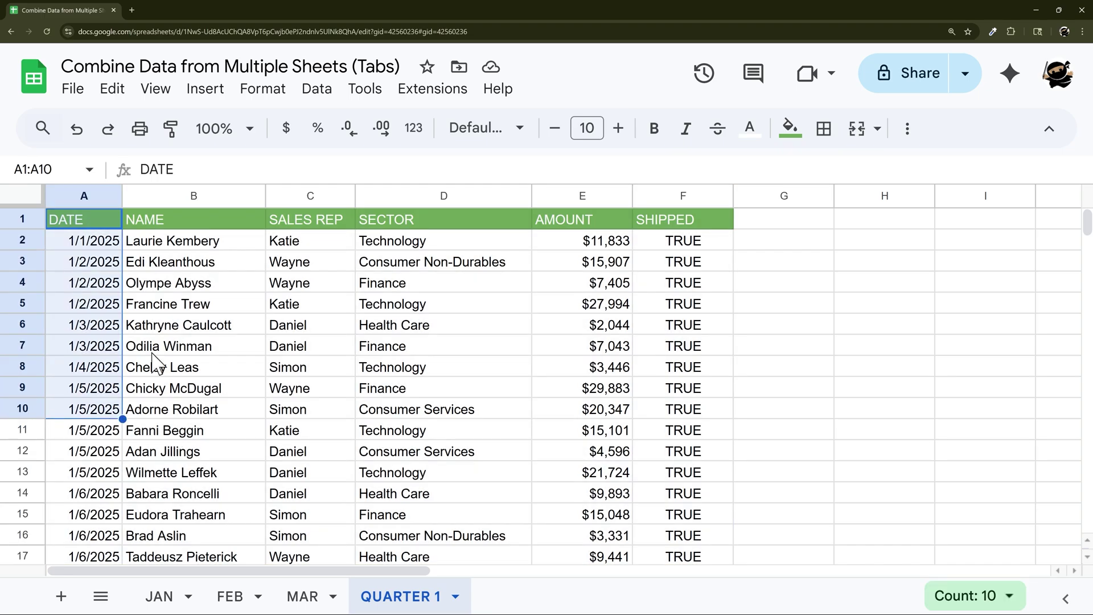
{"action": "left_click_drag", "start_coordinate": [107, 241], "coordinate": [114, 367]}
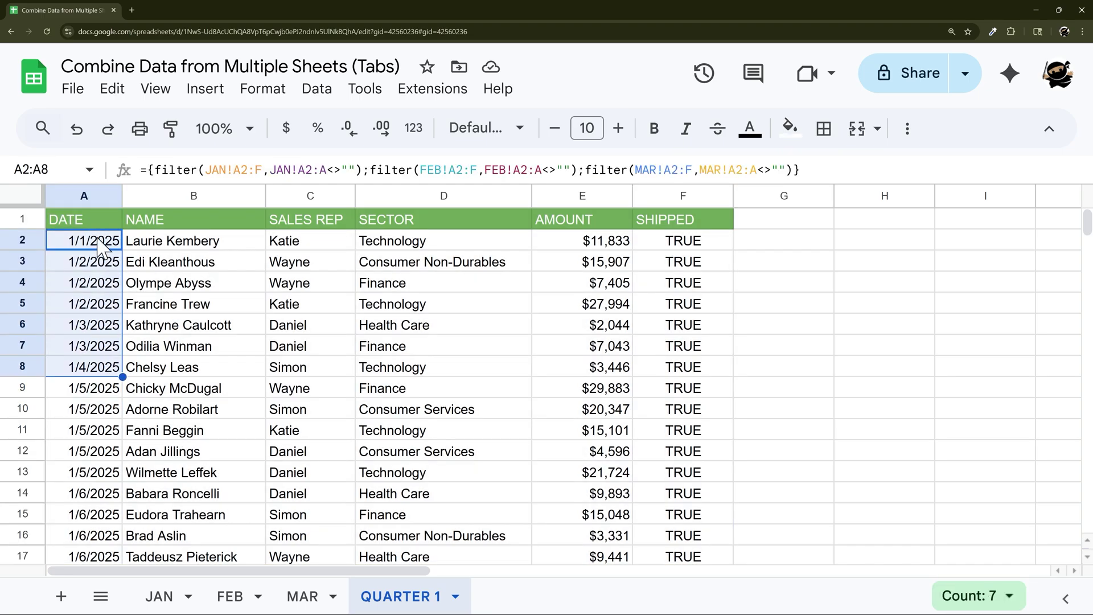
{"action": "scroll", "coordinate": [100, 368], "scroll_direction": "down", "scroll_amount": 3}
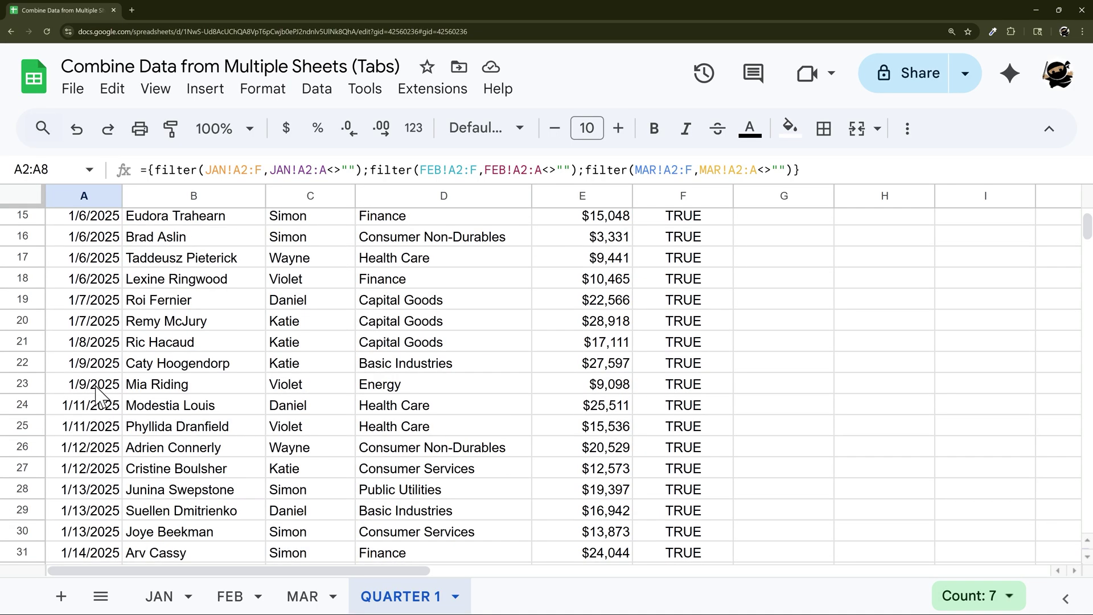
{"action": "scroll", "coordinate": [97, 393], "scroll_direction": "up", "scroll_amount": 2}
{"action": "left_click", "coordinate": [90, 377]}
{"action": "scroll", "coordinate": [149, 384], "scroll_direction": "down", "scroll_amount": 15}
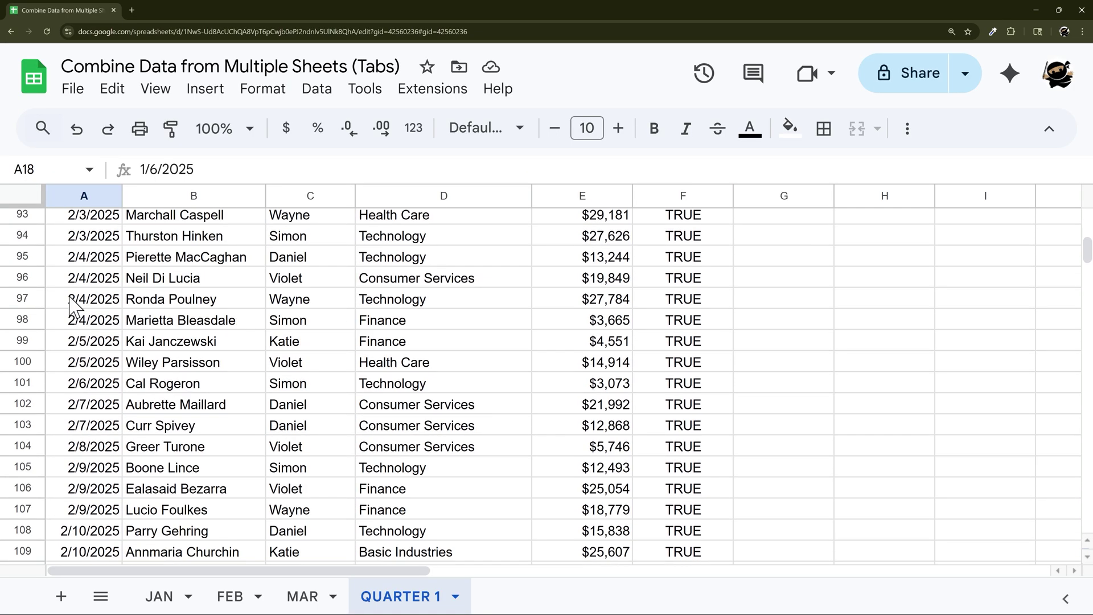
{"action": "left_click_drag", "start_coordinate": [71, 320], "coordinate": [86, 403]}
{"action": "scroll", "coordinate": [186, 376], "scroll_direction": "up", "scroll_amount": 18}
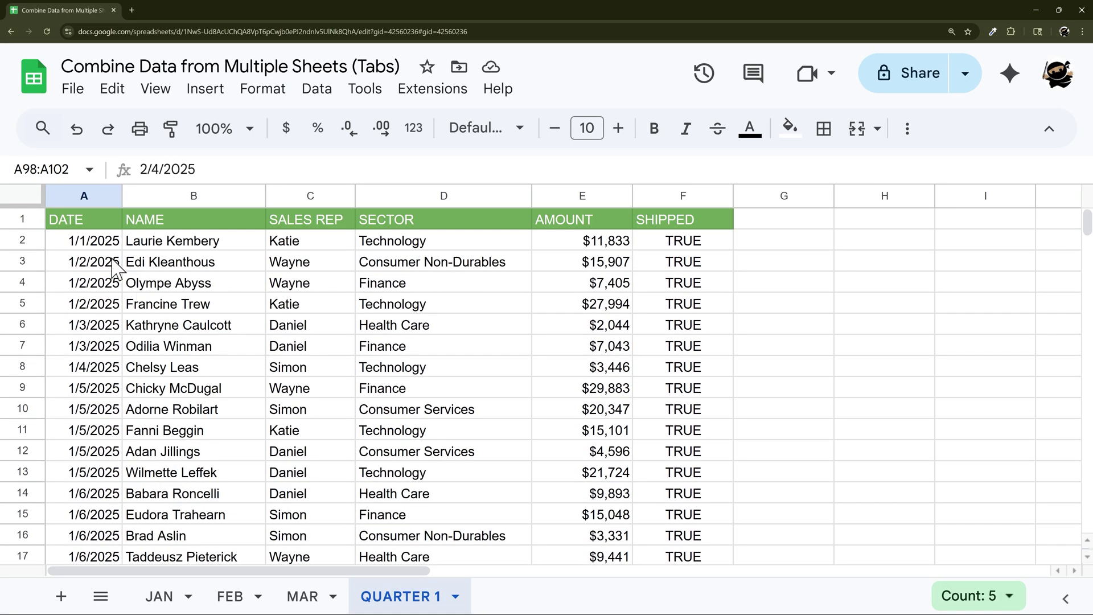
{"action": "left_click_drag", "start_coordinate": [105, 244], "coordinate": [102, 370]}
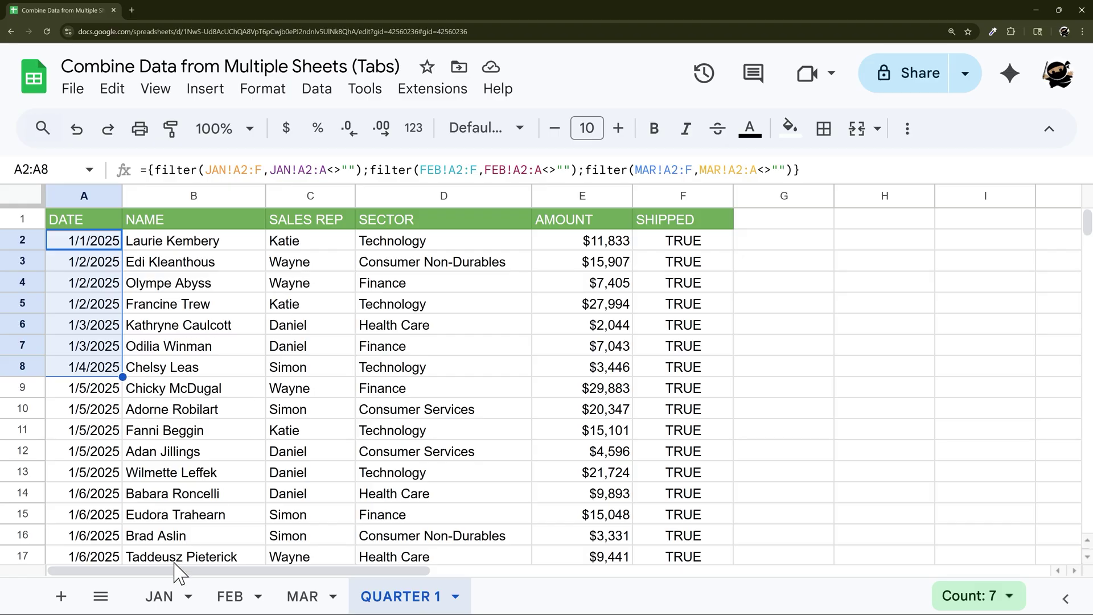
{"action": "left_click_drag", "start_coordinate": [313, 244], "coordinate": [272, 431]}
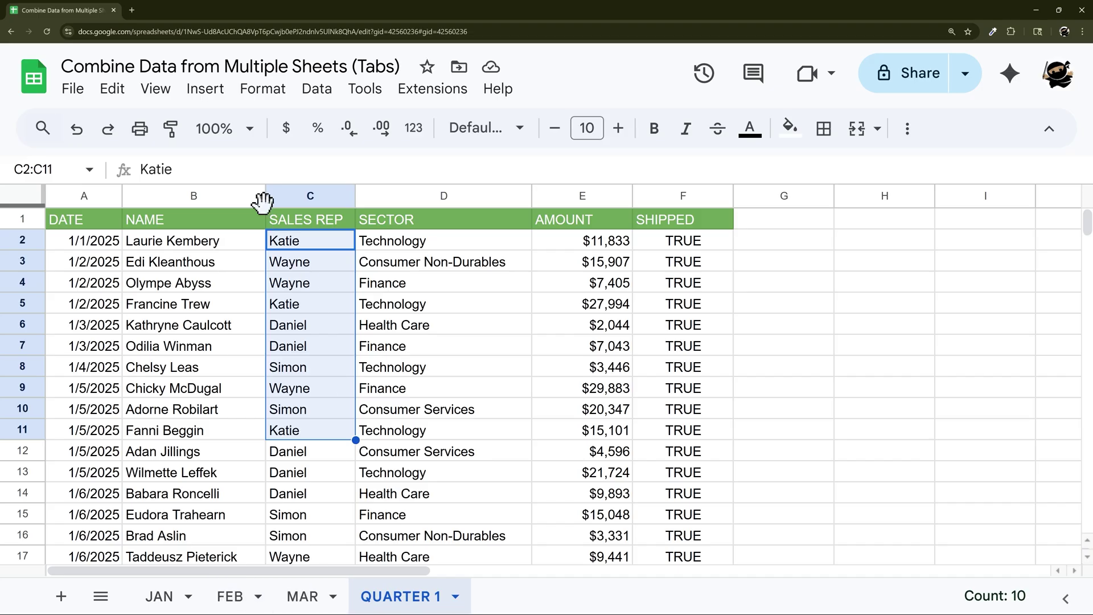
{"action": "left_click", "coordinate": [303, 196]}
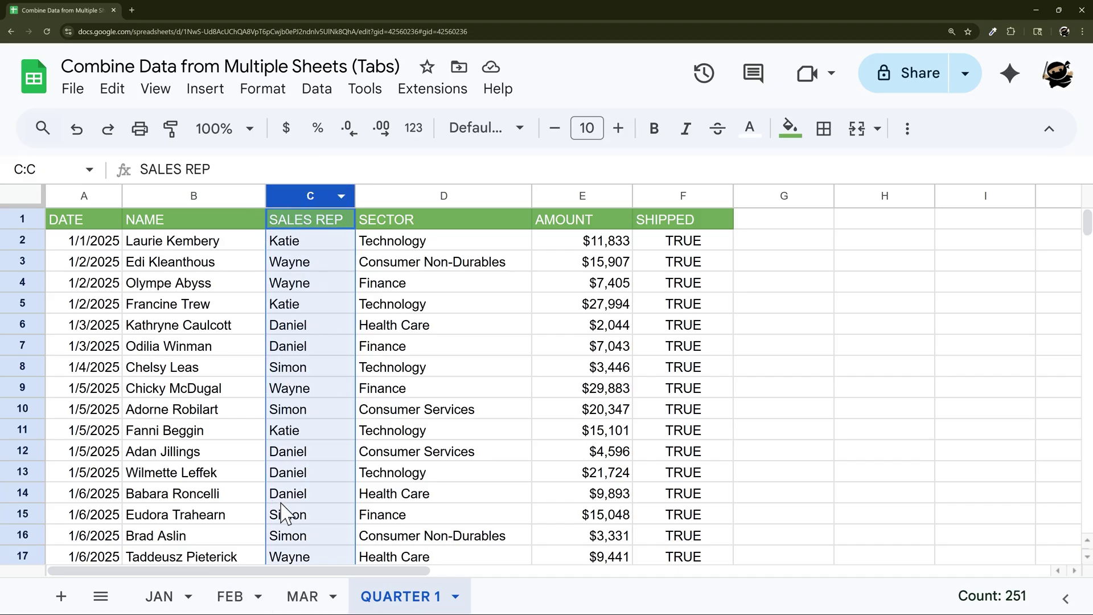
Step: Strip the FILTER wrappers and blank-date criteria, leaving {JAN!A2:F;FEB!A2:F;MAR!A2:F}
{"action": "left_click", "coordinate": [91, 230]}
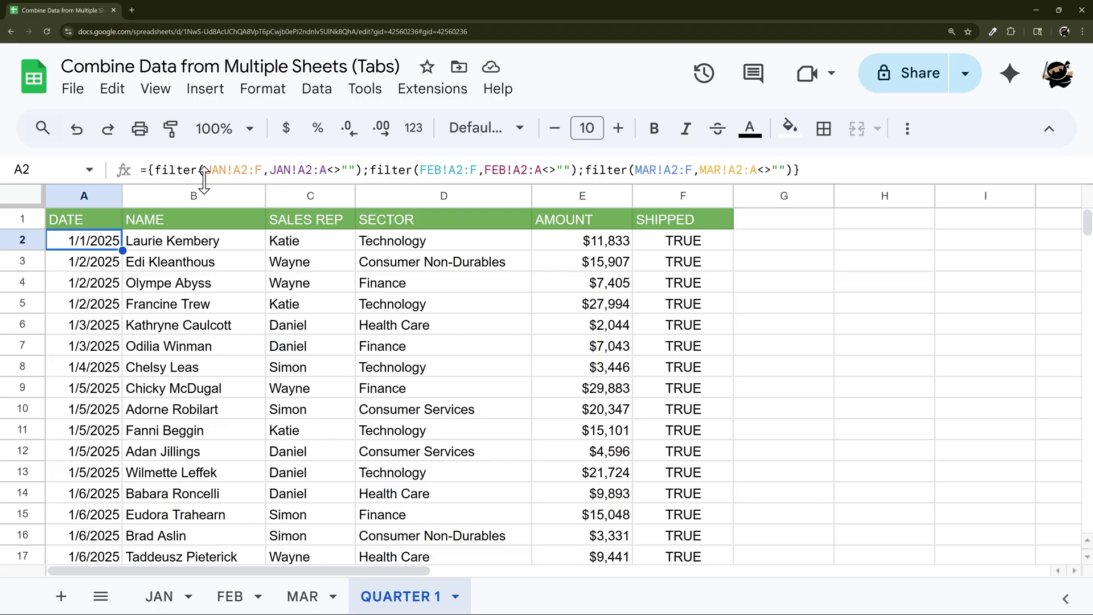
{"action": "left_click_drag", "start_coordinate": [205, 170], "coordinate": [161, 165]}
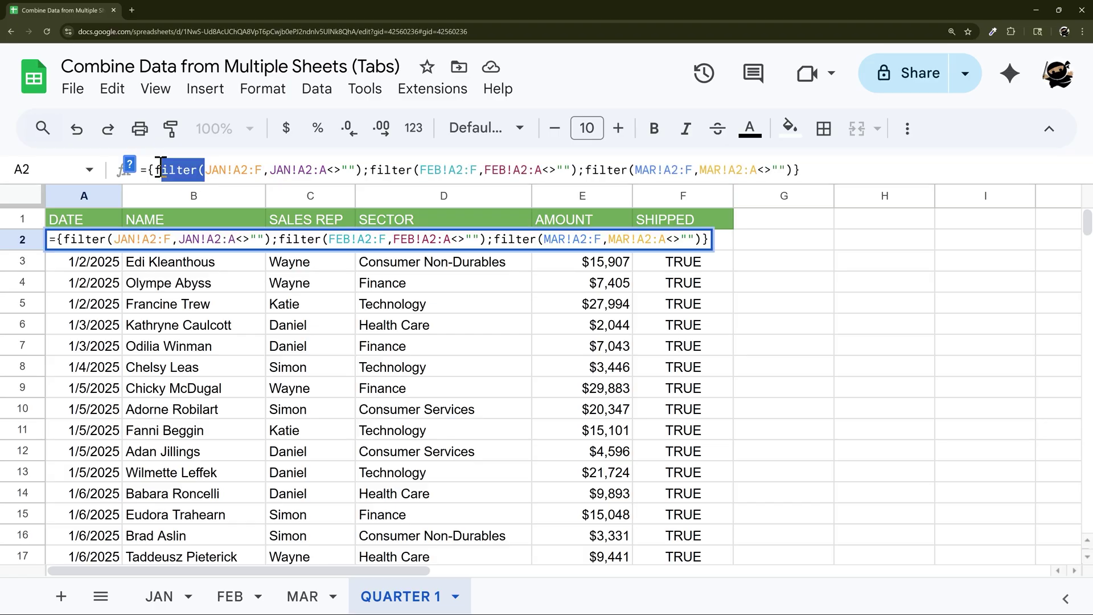
{"action": "key", "text": "BackSpace"}
{"action": "key", "text": "BackSpace"}
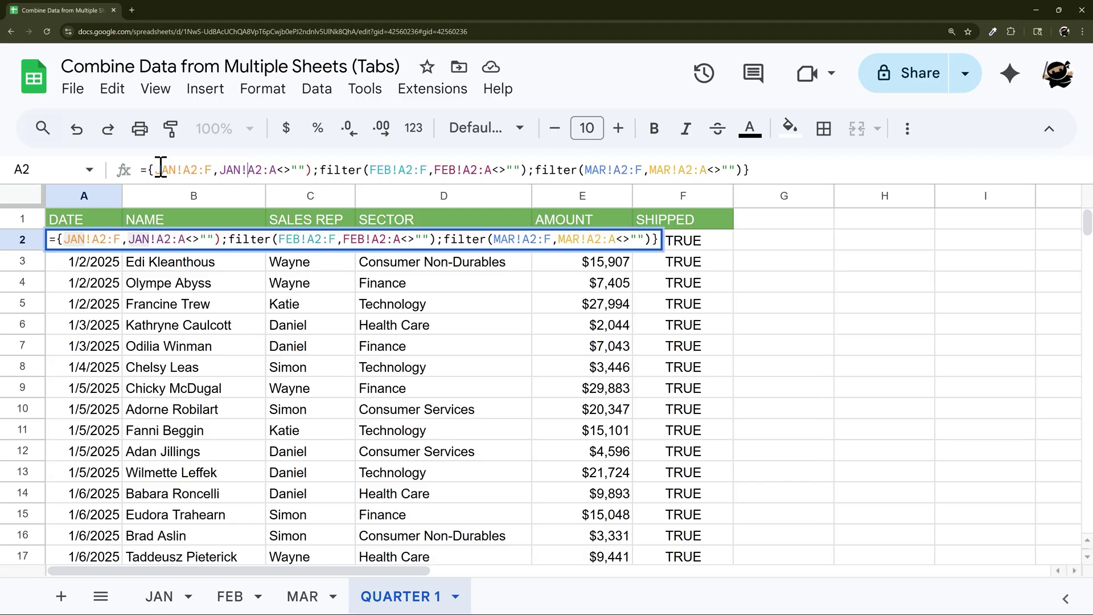
{"action": "key", "text": "Delete"}
{"action": "key", "text": "Delete"}
{"action": "key", "text": "Delete"}
{"action": "key", "text": "Delete"}
{"action": "key", "text": "Delete"}
{"action": "key", "text": "Delete"}
{"action": "key", "text": "Delete"}
{"action": "key", "text": "Delete"}
{"action": "key", "text": "Delete"}
{"action": "key", "text": "Delete"}
{"action": "key", "text": "Delete"}
{"action": "key", "text": "Delete"}
{"action": "key", "text": "Delete"}
{"action": "key", "text": "Delete"}
{"action": "key", "text": "BackSpace"}
{"action": "type", "text": ";"}
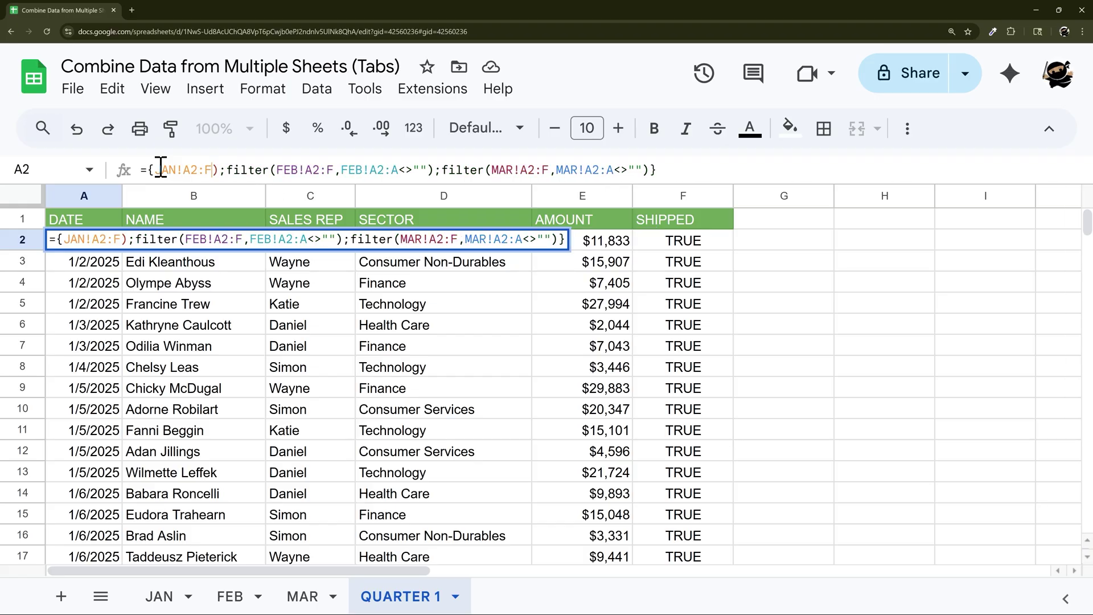
{"action": "key", "text": "Delete"}
{"action": "key", "text": "Delete"}
{"action": "key", "text": "Delete"}
{"action": "key", "text": "Delete"}
{"action": "key", "text": "Delete"}
{"action": "key", "text": "Delete"}
{"action": "key", "text": "Delete"}
{"action": "key", "text": "Right"}
{"action": "key", "text": "Right"}
{"action": "key", "text": "Right"}
{"action": "key", "text": "Right"}
{"action": "key", "text": "Right"}
{"action": "key", "text": "Right"}
{"action": "key", "text": "Right"}
{"action": "key", "text": "Right"}
{"action": "key", "text": "Delete"}
{"action": "key", "text": "Delete"}
{"action": "key", "text": "Delete"}
{"action": "key", "text": "Delete"}
{"action": "key", "text": "Delete"}
{"action": "key", "text": "Delete"}
{"action": "key", "text": "Delete"}
{"action": "key", "text": "Delete"}
{"action": "key", "text": "Delete"}
{"action": "key", "text": "Delete"}
{"action": "key", "text": "Delete"}
{"action": "key", "text": "Delete"}
{"action": "key", "text": "Delete"}
{"action": "key", "text": "Delete"}
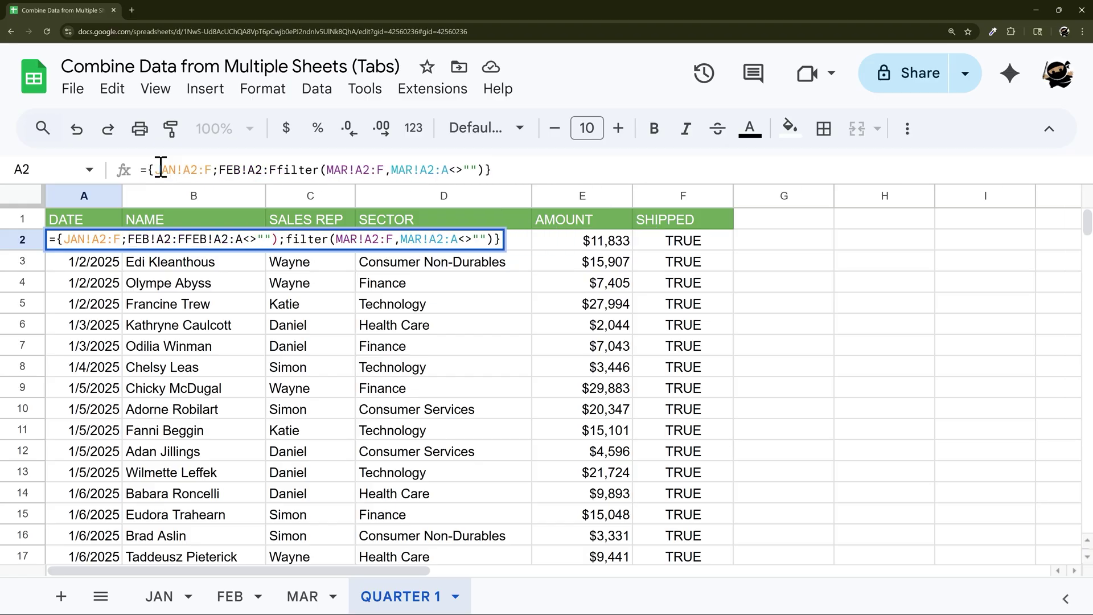
{"action": "key", "text": "Right"}
{"action": "key", "text": "Delete"}
{"action": "key", "text": "Delete"}
{"action": "key", "text": "Delete"}
{"action": "key", "text": "Delete"}
{"action": "key", "text": "Delete"}
{"action": "key", "text": "Delete"}
{"action": "key", "text": "Delete"}
{"action": "key", "text": "Right"}
{"action": "key", "text": "Right"}
{"action": "key", "text": "Right"}
{"action": "key", "text": "Right"}
{"action": "key", "text": "Right"}
{"action": "key", "text": "Right"}
{"action": "key", "text": "Right"}
{"action": "key", "text": "Right"}
{"action": "key", "text": "Delete"}
{"action": "key", "text": "Delete"}
{"action": "key", "text": "Delete"}
{"action": "key", "text": "Delete"}
{"action": "key", "text": "Delete"}
{"action": "key", "text": "Delete"}
{"action": "key", "text": "Delete"}
{"action": "key", "text": "Delete"}
{"action": "key", "text": "Delete"}
{"action": "key", "text": "Delete"}
{"action": "key", "text": "Delete"}
{"action": "key", "text": "Delete"}
{"action": "key", "text": "Delete"}
{"action": "key", "text": "Delete"}
{"action": "key", "text": "Delete"}
Step: Wrap the stacked array in query(...,"select * where Col1 is not null",0)
{"action": "type", "text": "query("}
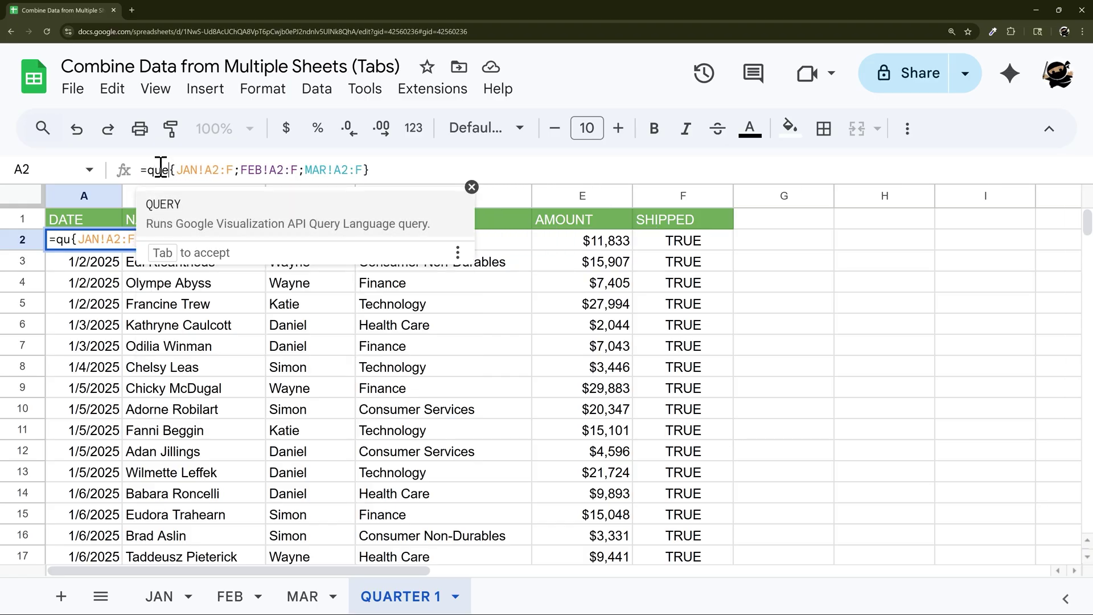
{"action": "key", "text": "End"}
{"action": "type", "text": ",\"se"}
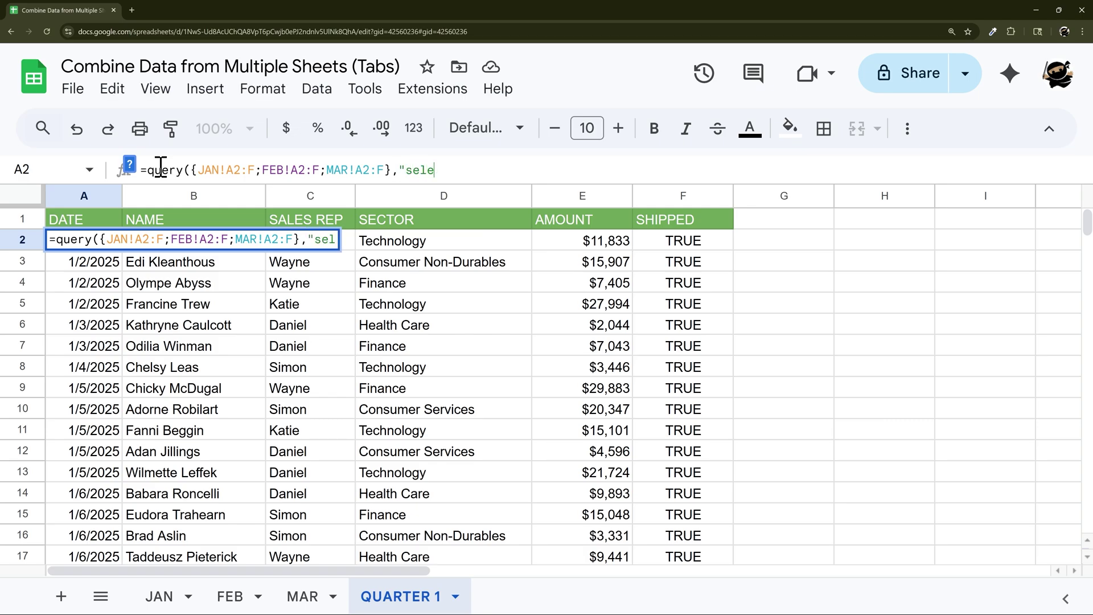
{"action": "type", "text": "lect * where Col1 "}
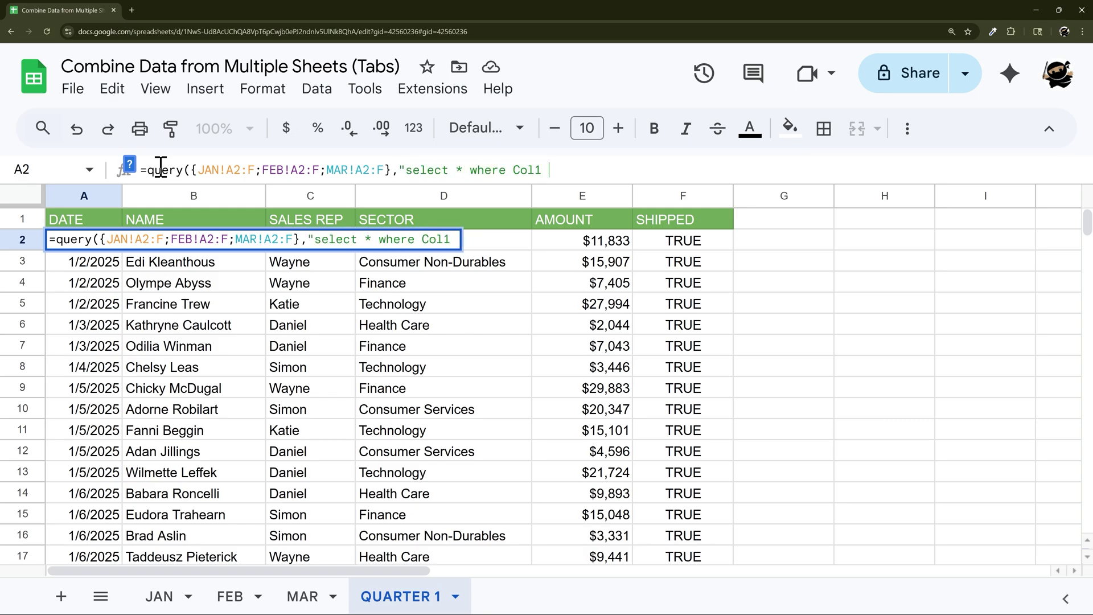
{"action": "type", "text": "is not null\",0)"}
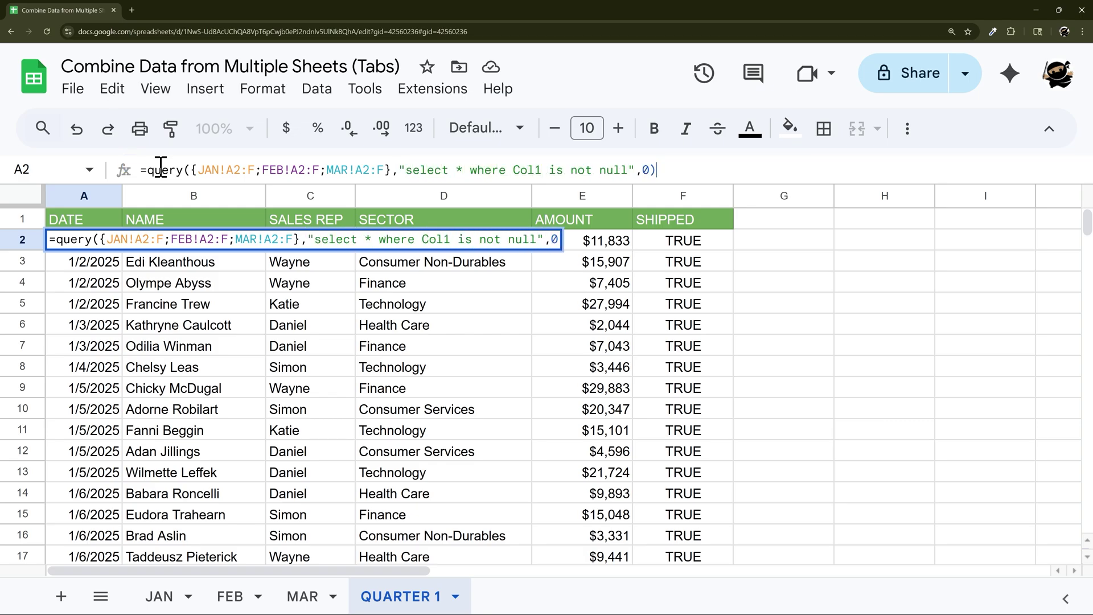
{"action": "key", "text": "Return"}
{"action": "left_click", "coordinate": [112, 243]}
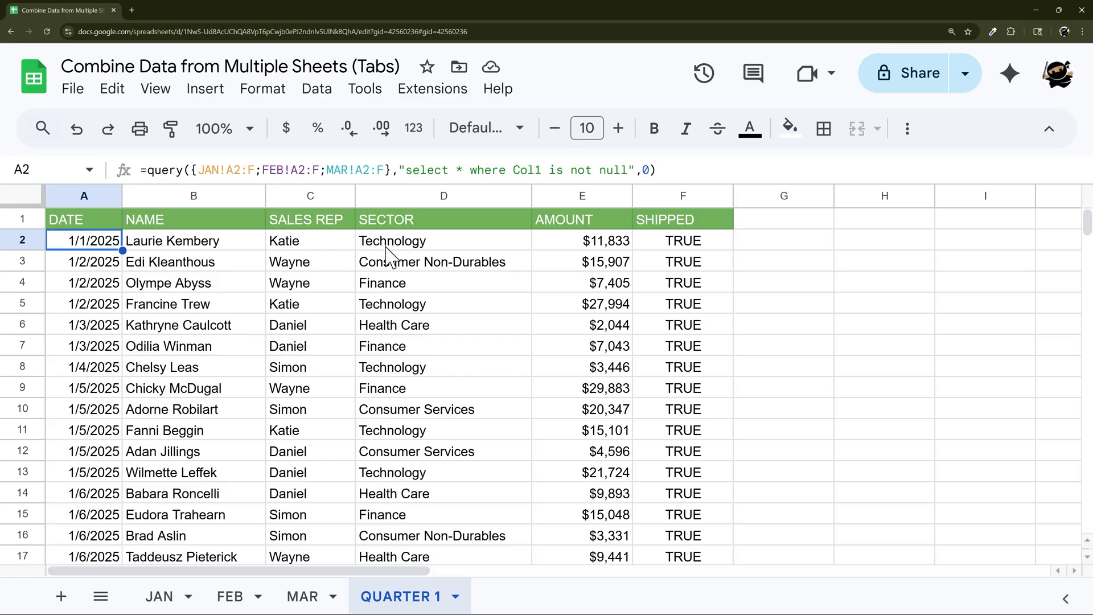
Step: Add a TAB NAME column after SHIPPED on JAN with =IF(A2="",,"JAN") filled down
{"action": "left_click", "coordinate": [160, 596]}
{"action": "left_click", "coordinate": [776, 194]}
{"action": "right_click", "coordinate": [776, 188]}
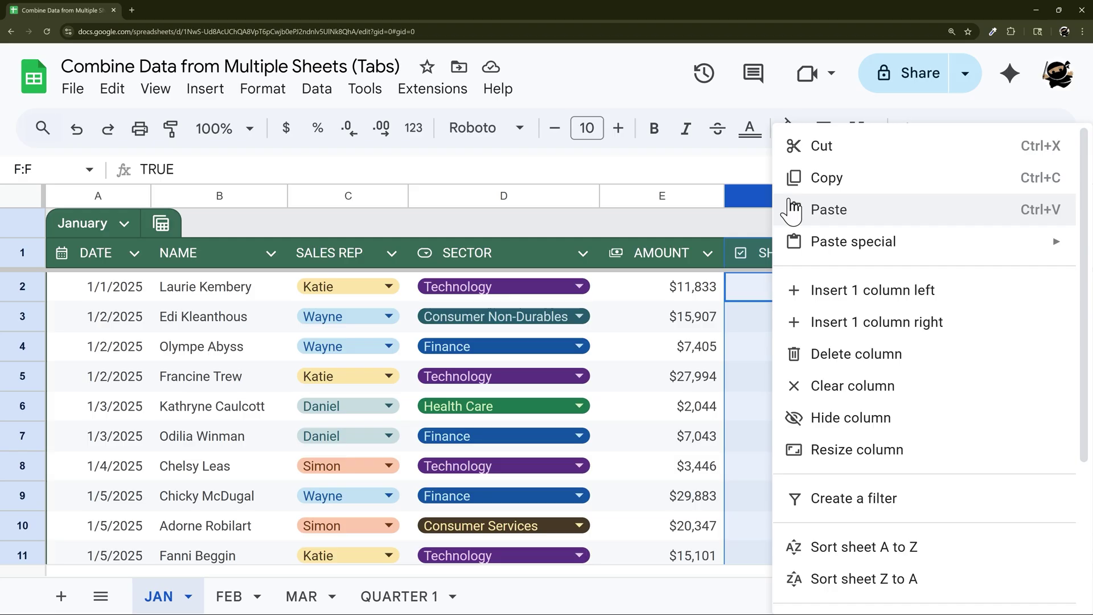
{"action": "left_click", "coordinate": [873, 320]}
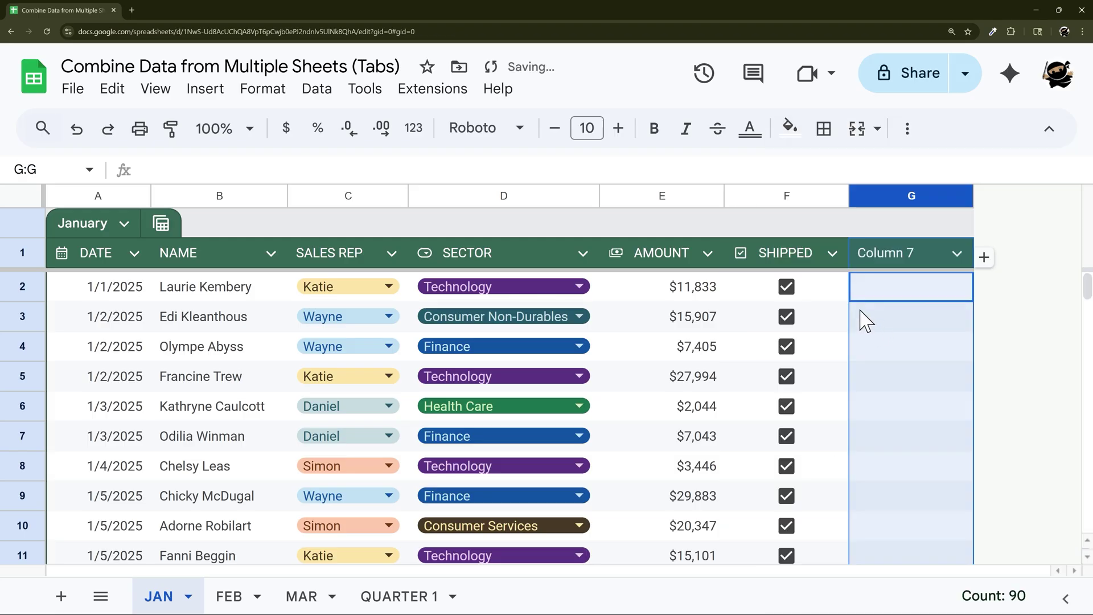
{"action": "left_click", "coordinate": [897, 254]}
{"action": "type", "text": "TAB "}
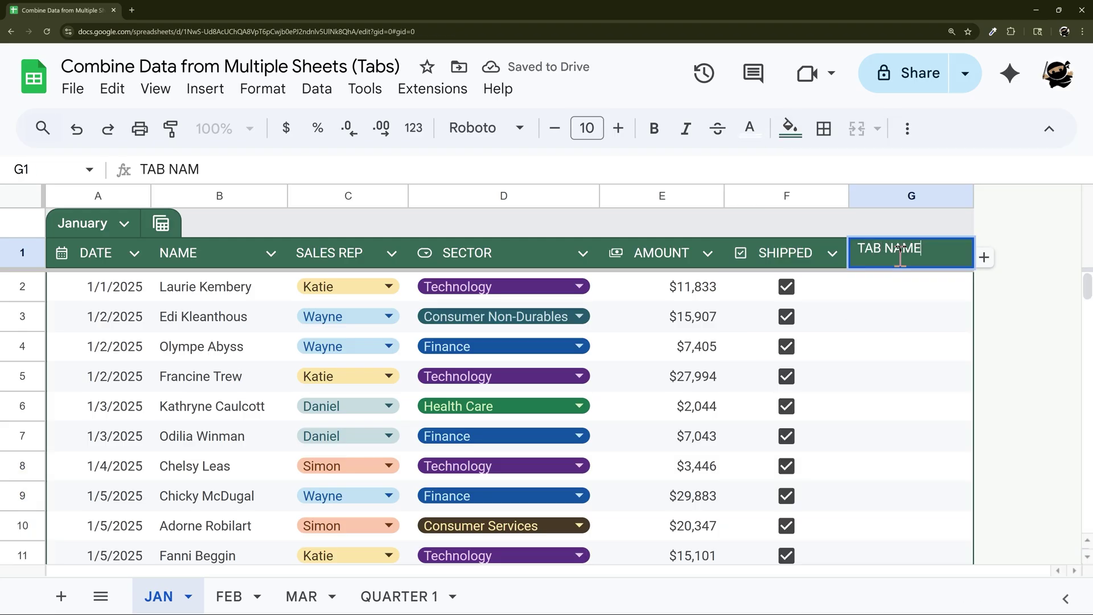
{"action": "type", "text": "NAME"}
{"action": "key", "text": "Return"}
{"action": "type", "text": "=IF"}
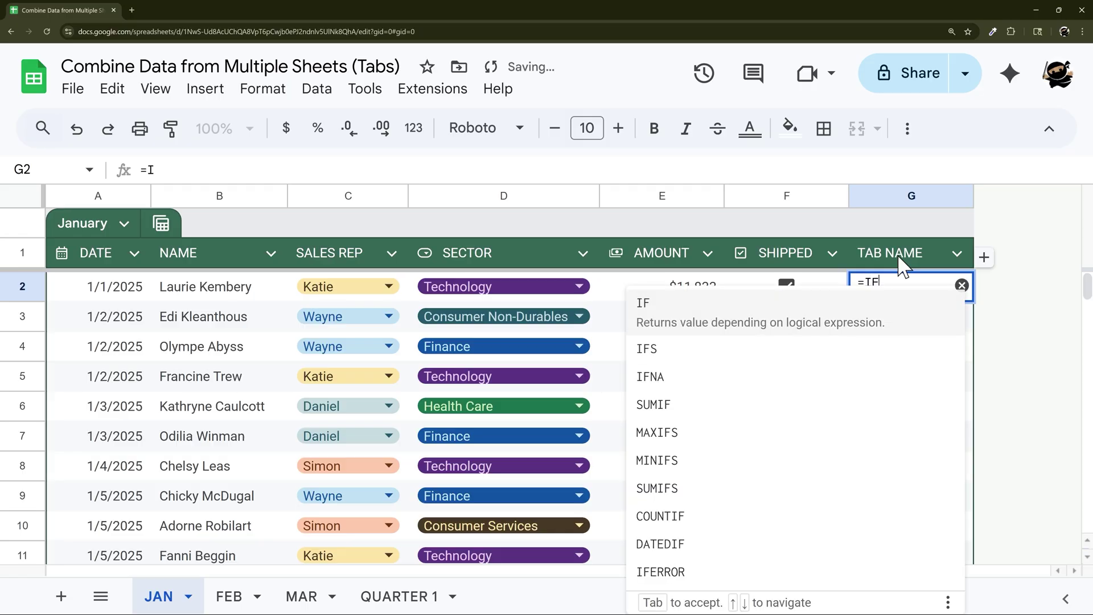
{"action": "type", "text": "(A2=\"\",,"}
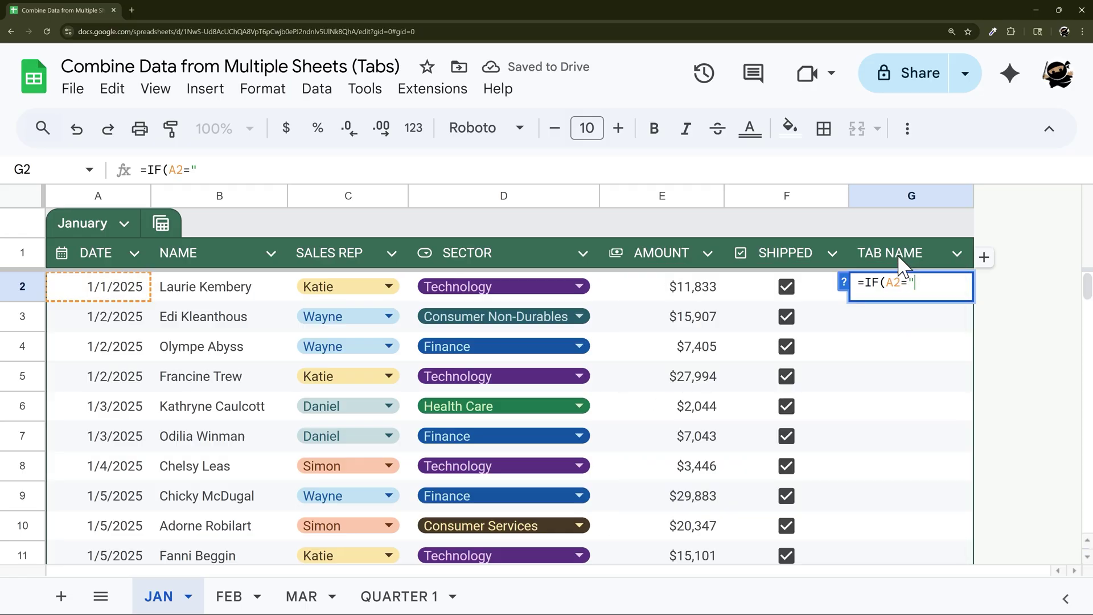
{"action": "type", "text": "\"JAN\")"}
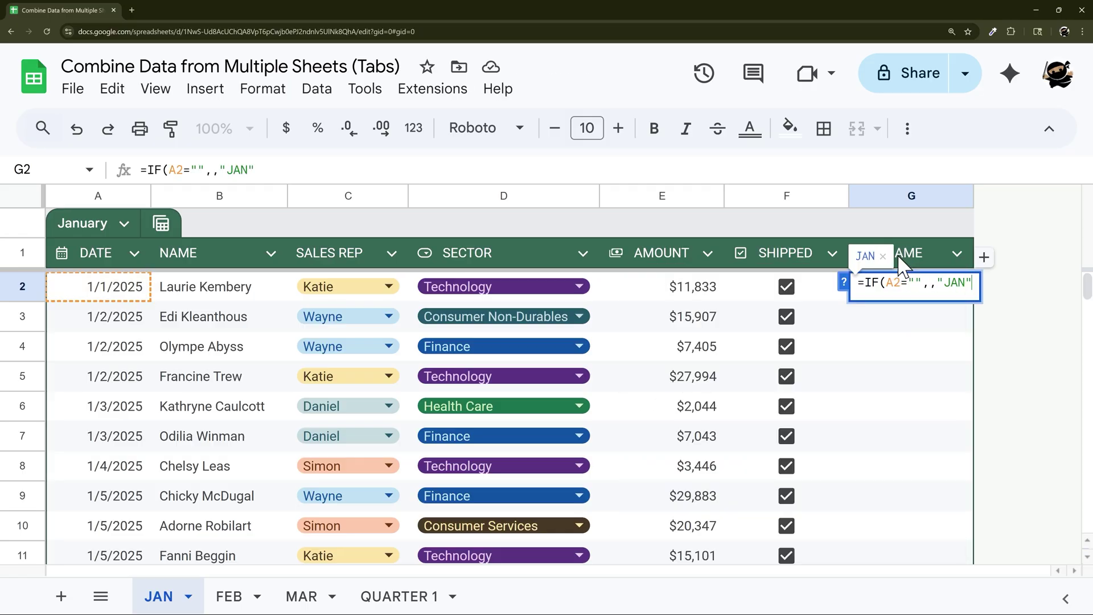
{"action": "key", "text": "Return"}
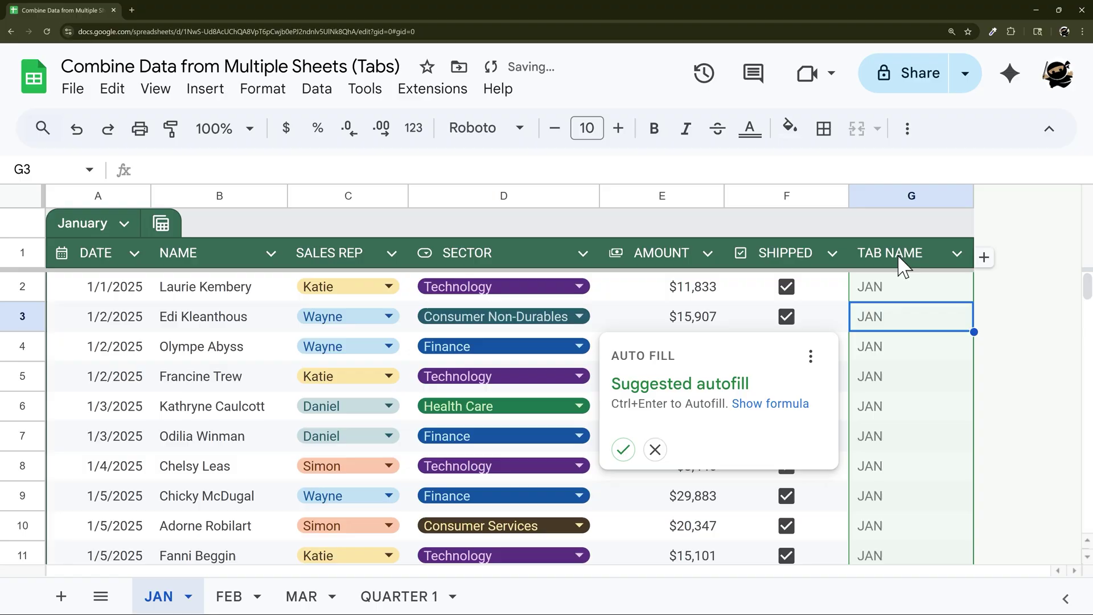
{"action": "left_click", "coordinate": [623, 449]}
{"action": "left_click", "coordinate": [879, 295]}
{"action": "scroll", "coordinate": [891, 342], "scroll_direction": "down", "scroll_amount": 20}
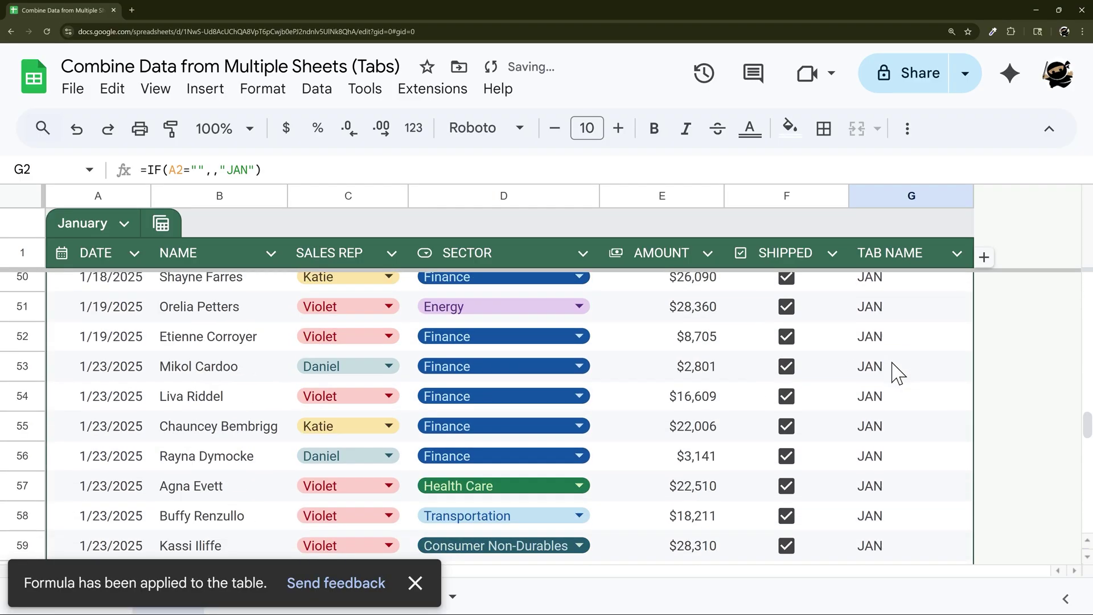
{"action": "left_click", "coordinate": [891, 320]}
Step: Add a 1/31/2025 date in A85 and confirm its TAB NAME reads JAN
{"action": "left_click", "coordinate": [118, 354]}
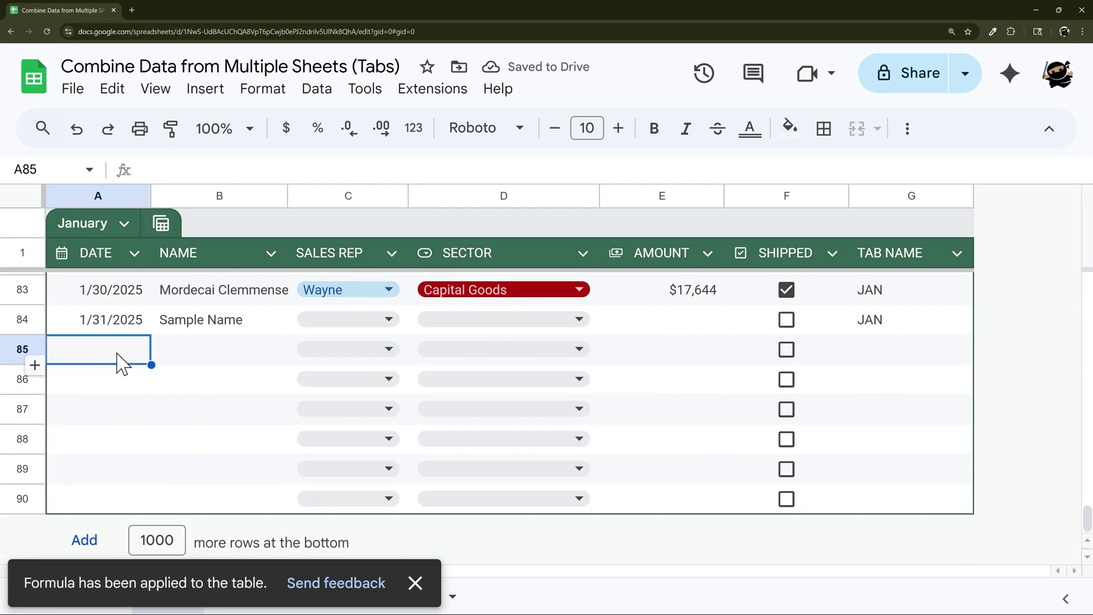
{"action": "type", "text": "1/31/2025"}
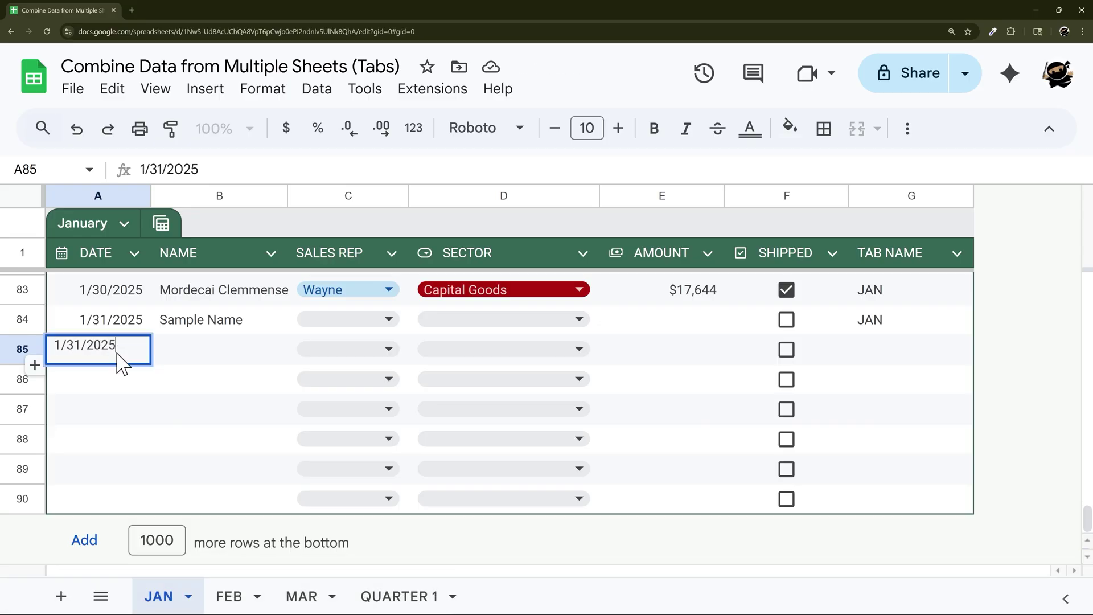
{"action": "key", "text": "Return"}
{"action": "left_click", "coordinate": [882, 362]}
{"action": "scroll", "coordinate": [900, 434], "scroll_direction": "up", "scroll_amount": 20}
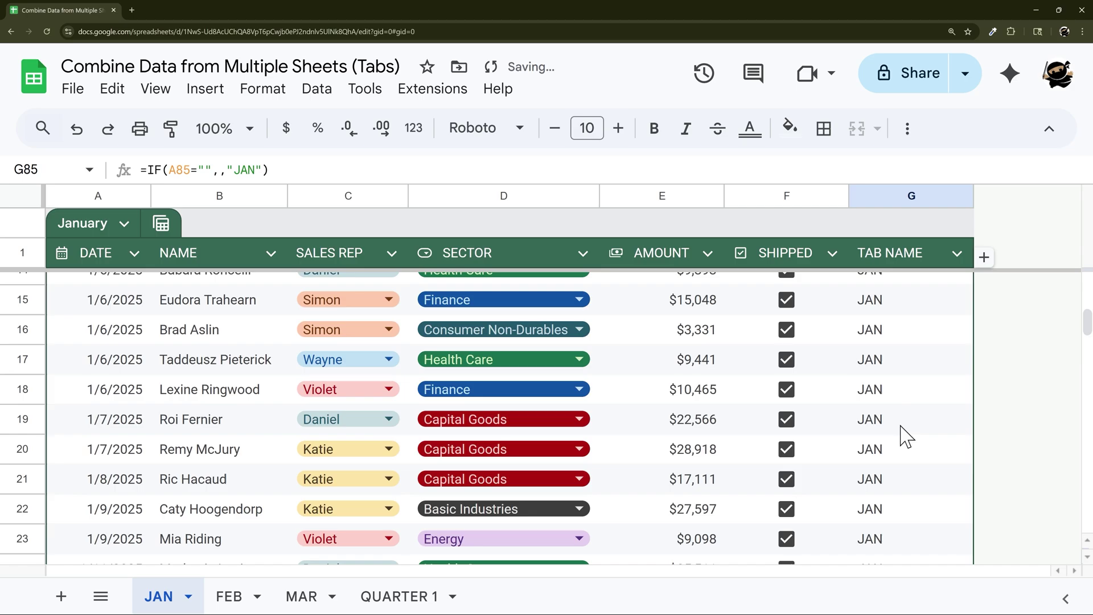
Step: Convert G2 to =arrayformula(IF(A2:A="",,"JAN")) and clear the old copied formulas below
{"action": "left_click", "coordinate": [883, 288]}
{"action": "left_click", "coordinate": [142, 165]}
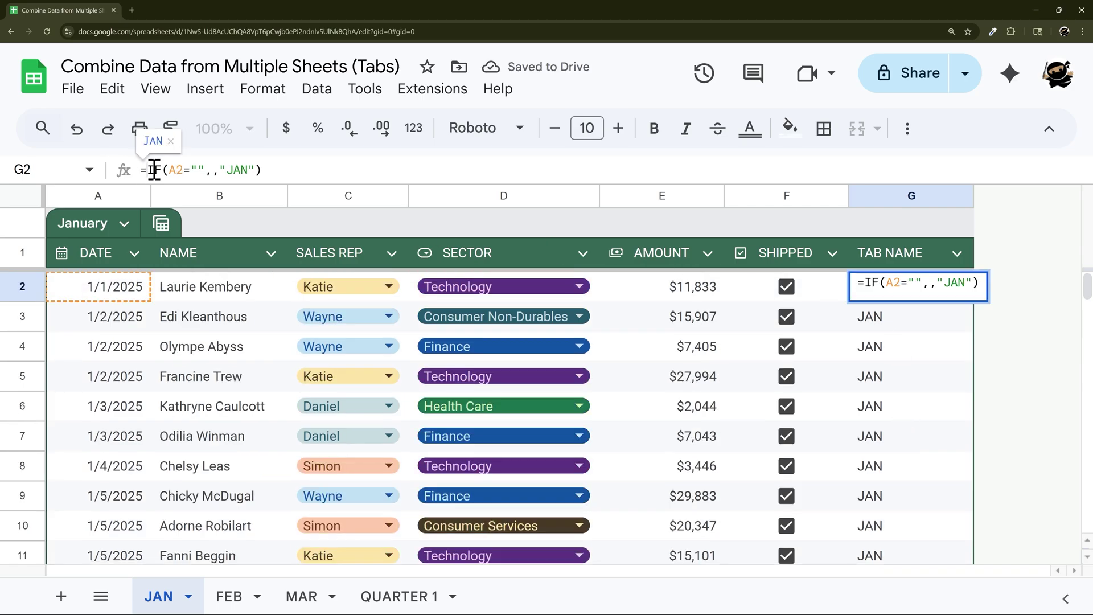
{"action": "type", "text": "arrayformula(IF(A"}
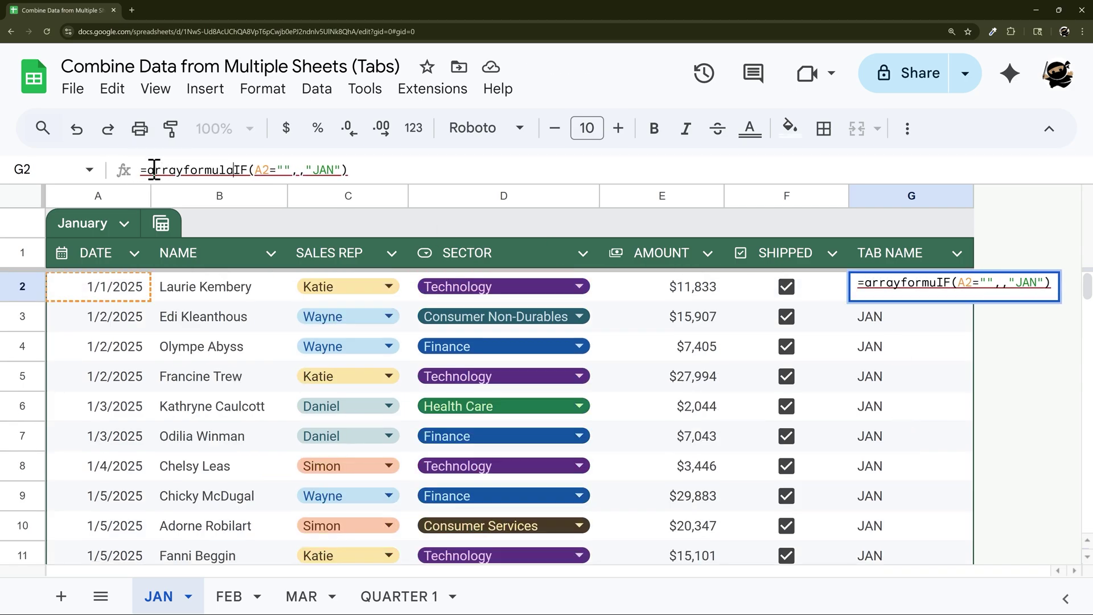
{"action": "type", "text": "2:A=\"\""}
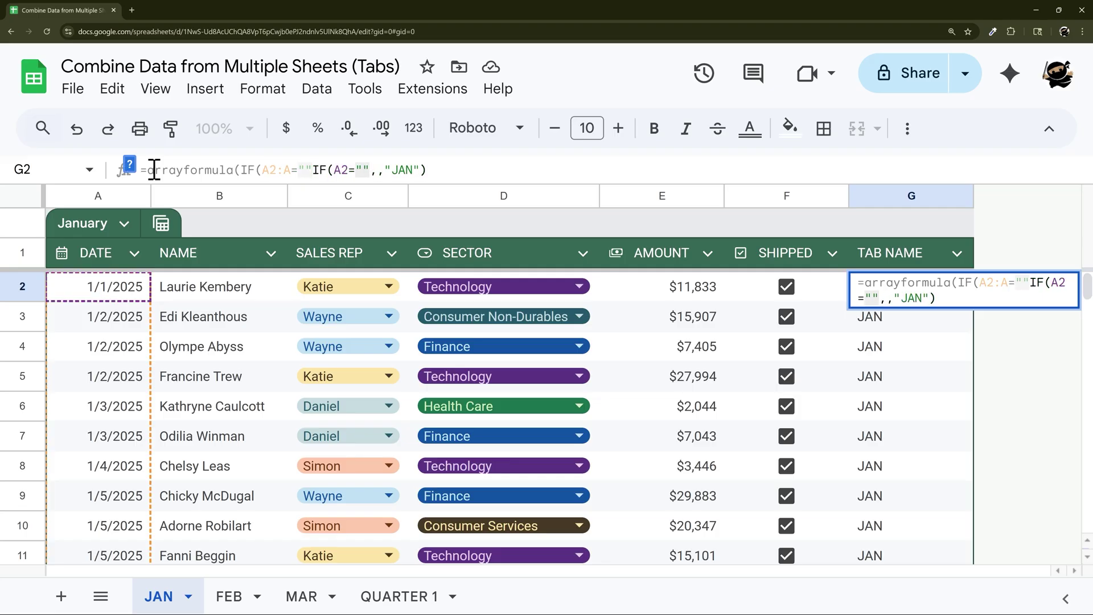
{"action": "type", "text": ",,"}
{"action": "key", "text": "Delete"}
{"action": "key", "text": "Delete"}
{"action": "key", "text": "Delete"}
{"action": "key", "text": "Delete"}
{"action": "key", "text": "Delete"}
{"action": "key", "text": "Delete"}
{"action": "key", "text": "Delete"}
{"action": "key", "text": "Delete"}
{"action": "key", "text": "Delete"}
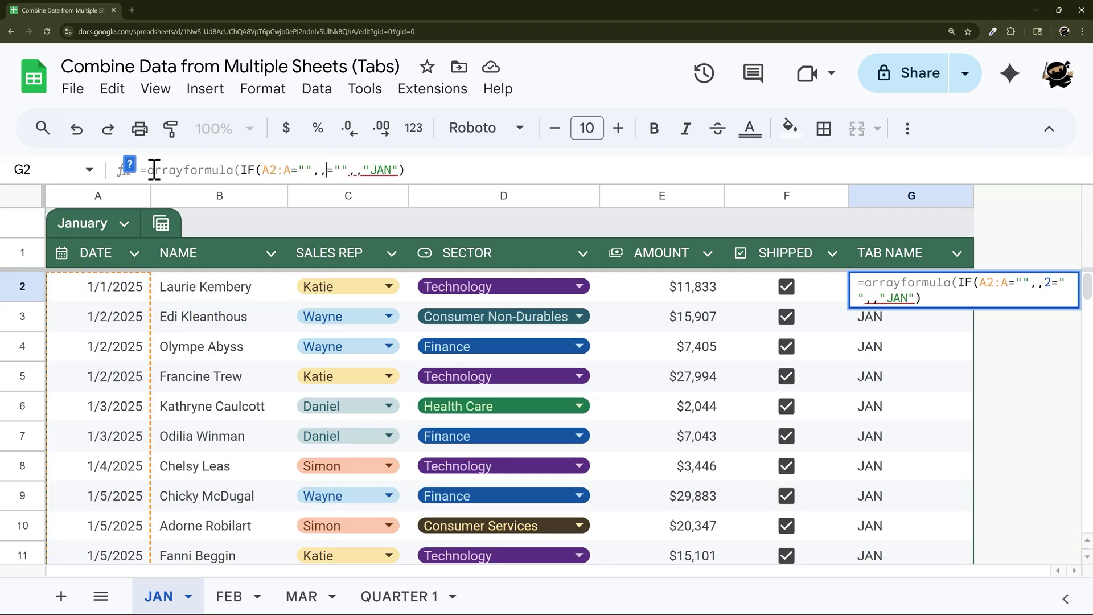
{"action": "key", "text": "Delete"}
{"action": "key", "text": "End"}
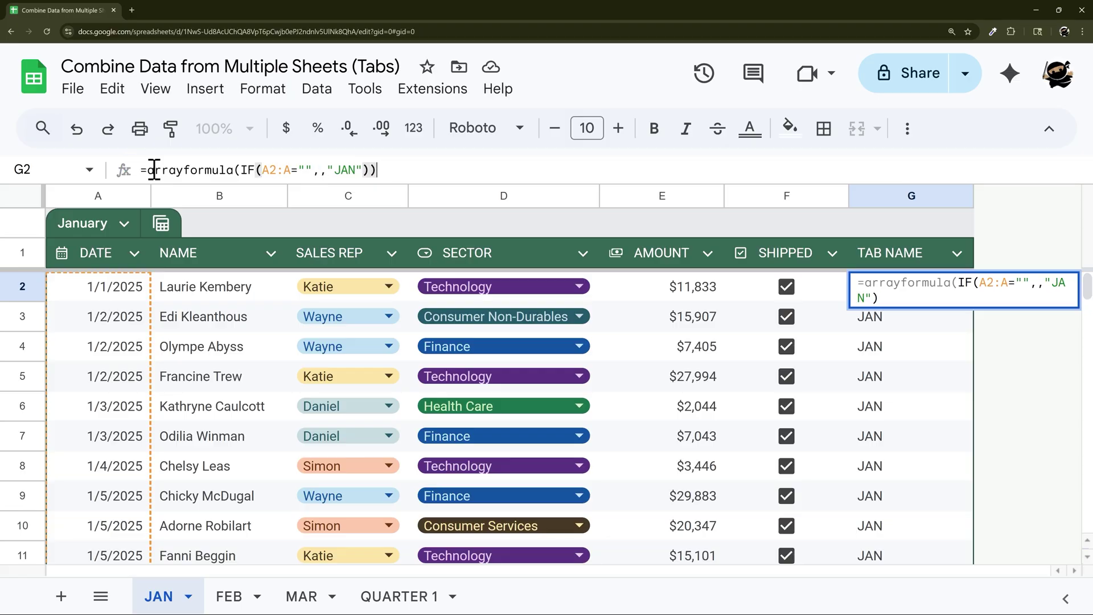
{"action": "key", "text": "Return"}
{"action": "scroll", "coordinate": [967, 353], "scroll_direction": "down", "scroll_amount": 20}
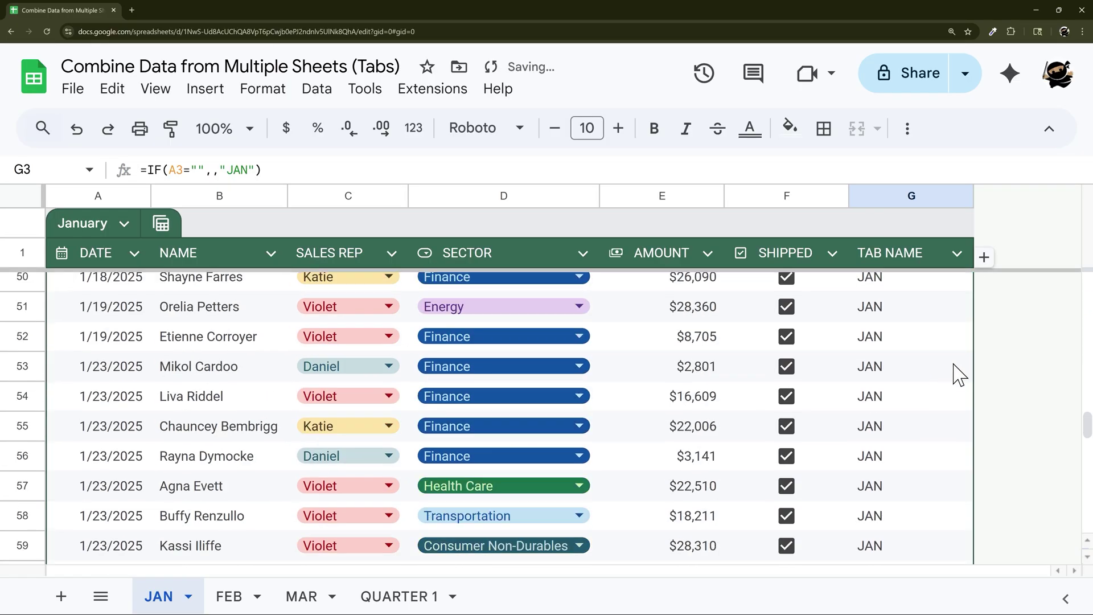
{"action": "left_click", "coordinate": [909, 499], "text": "shift"}
{"action": "key", "text": "Delete"}
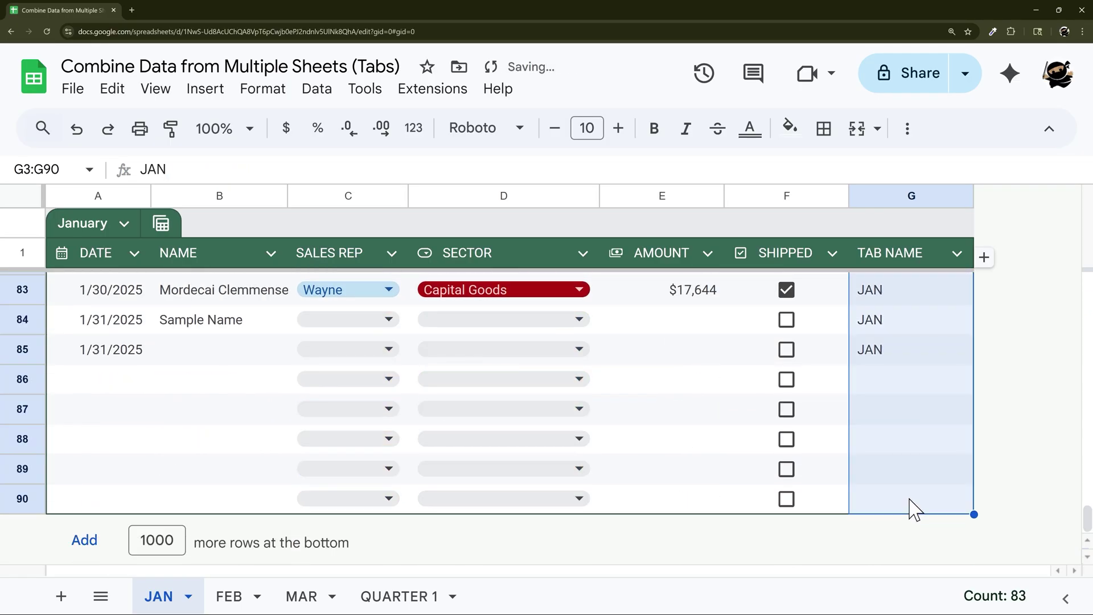
{"action": "scroll", "coordinate": [907, 507], "scroll_direction": "up", "scroll_amount": 20}
{"action": "left_click_drag", "start_coordinate": [908, 289], "coordinate": [914, 524]}
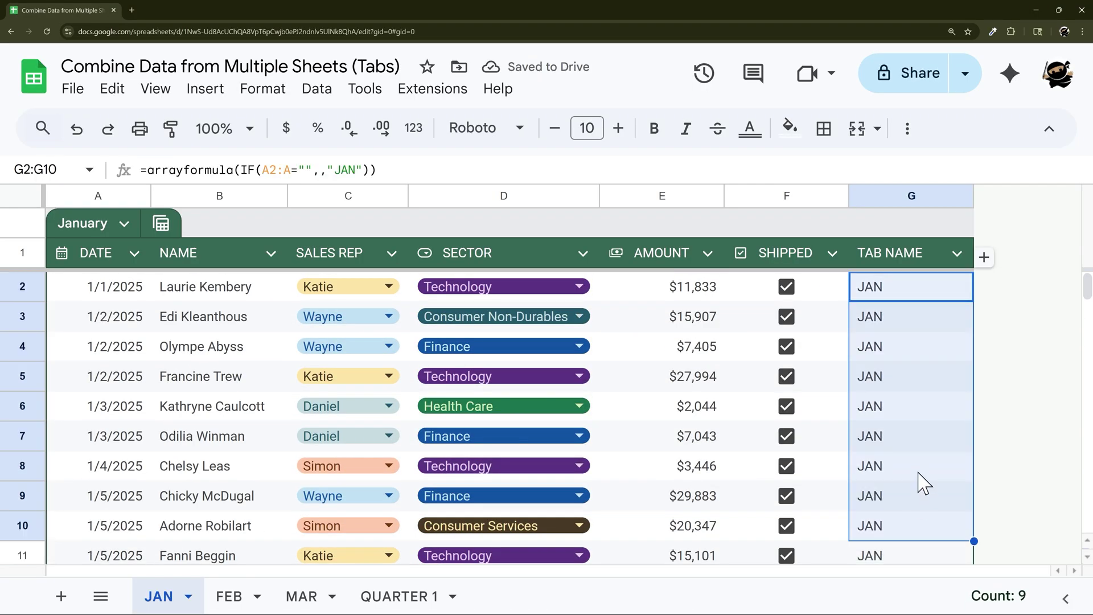
Step: Type FEB into G63 to test, see G2's #REF! error, and select the conflict
{"action": "scroll", "coordinate": [916, 478], "scroll_direction": "down", "scroll_amount": 12}
{"action": "scroll", "coordinate": [915, 455], "scroll_direction": "down", "scroll_amount": 7}
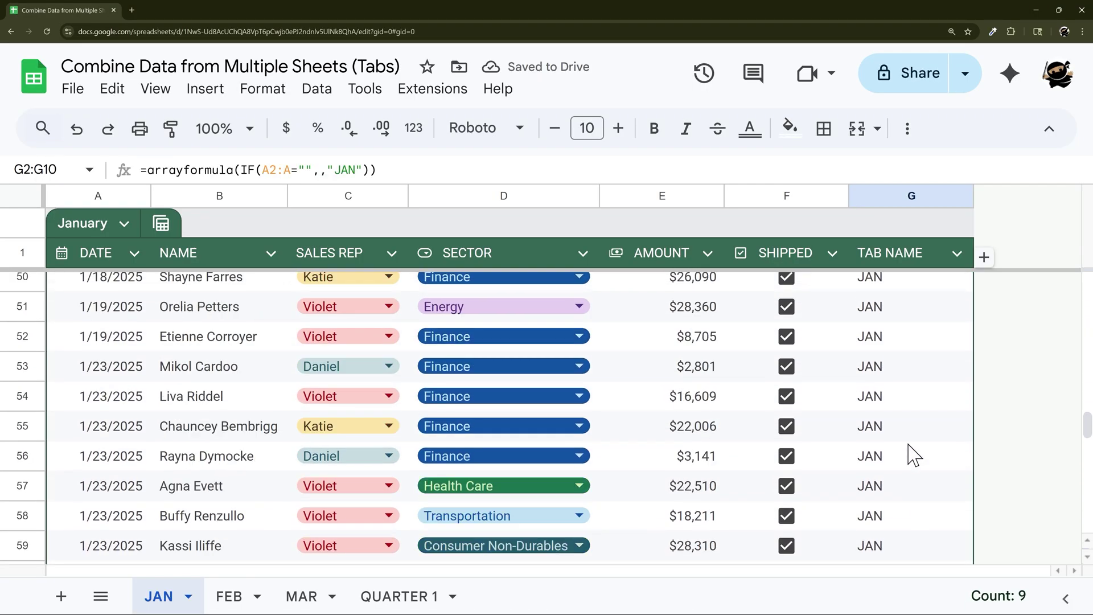
{"action": "left_click", "coordinate": [895, 378]}
{"action": "type", "text": "FEB"}
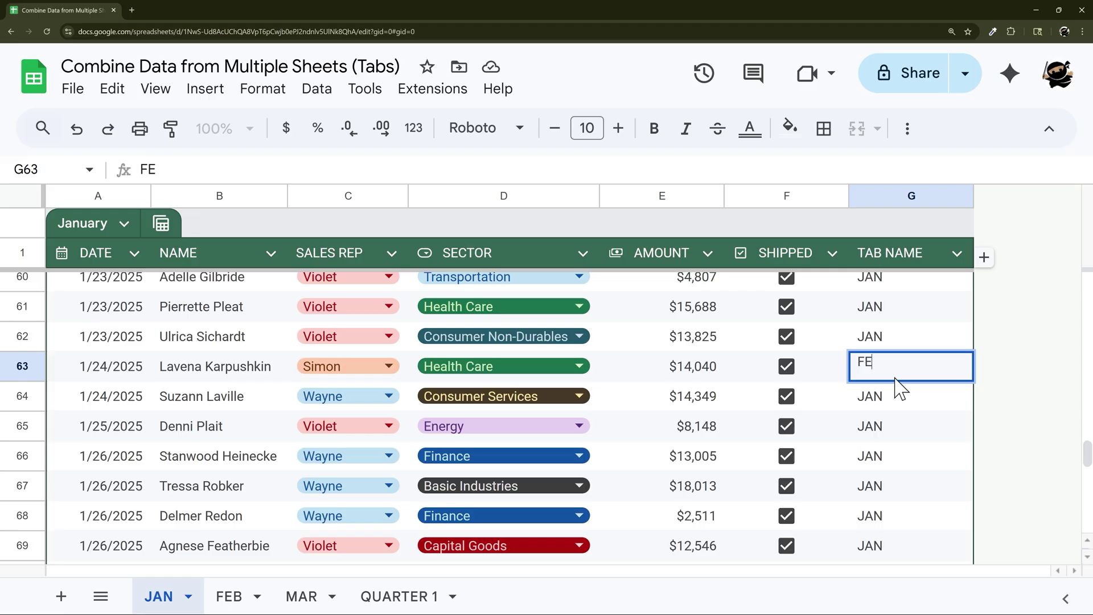
{"action": "key", "text": "Return"}
{"action": "left_click", "coordinate": [890, 367]}
{"action": "scroll", "coordinate": [933, 398], "scroll_direction": "up", "scroll_amount": 19}
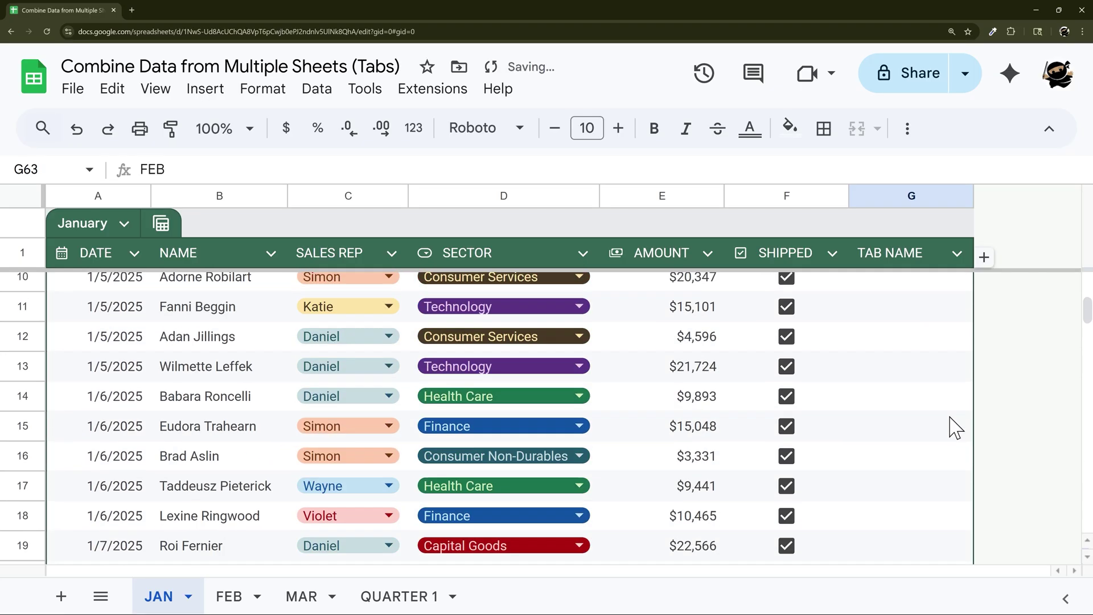
{"action": "left_click", "coordinate": [915, 287]}
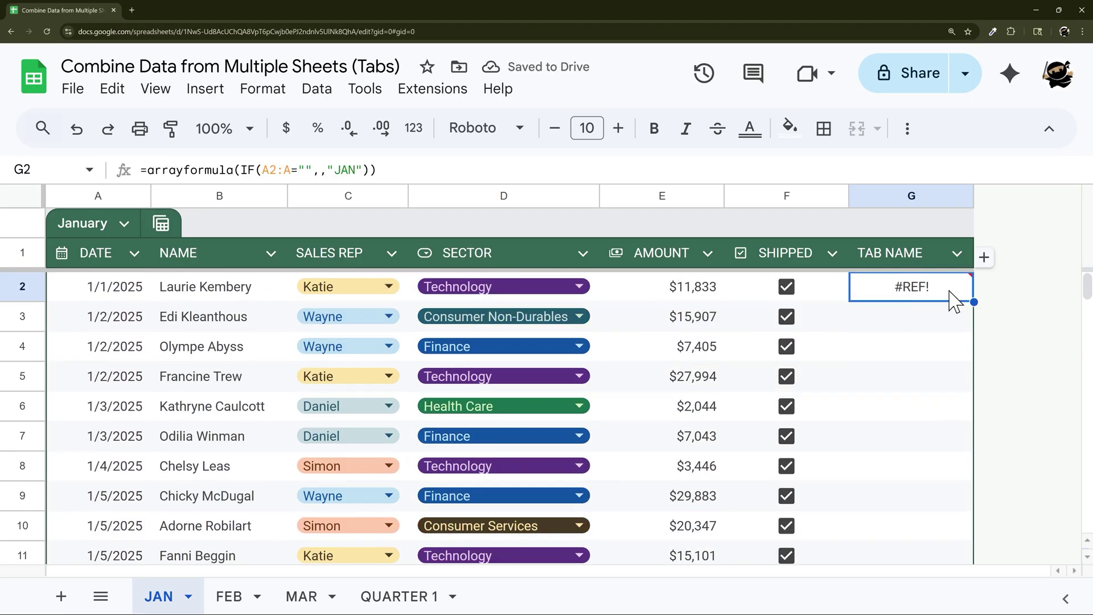
{"action": "mouse_move", "coordinate": [929, 295]}
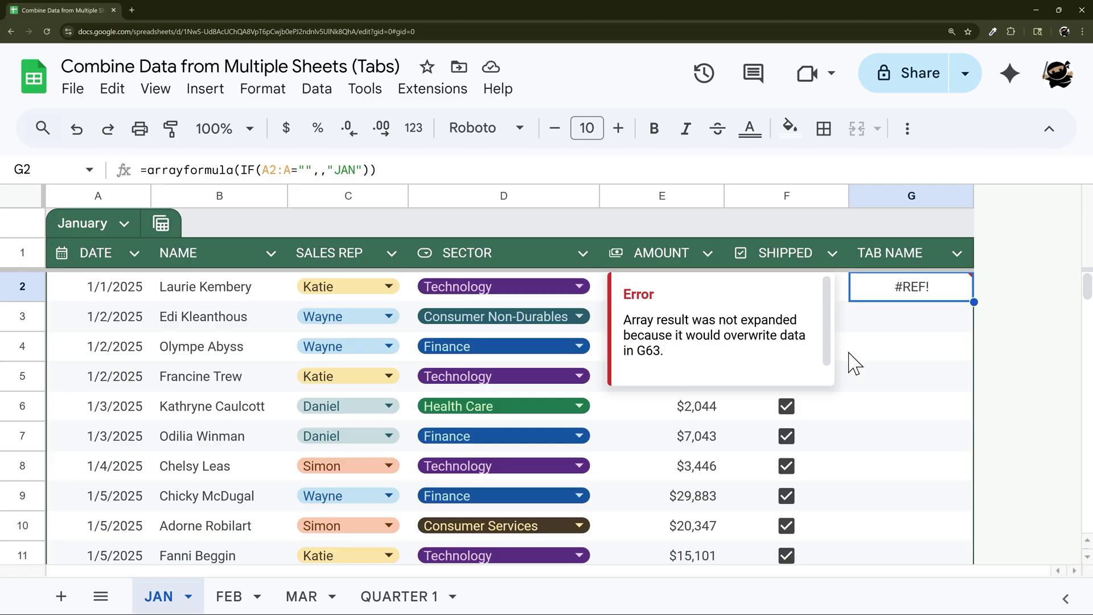
{"action": "scroll", "coordinate": [854, 364], "scroll_direction": "down", "scroll_amount": 18}
{"action": "scroll", "coordinate": [899, 404], "scroll_direction": "down", "scroll_amount": 3}
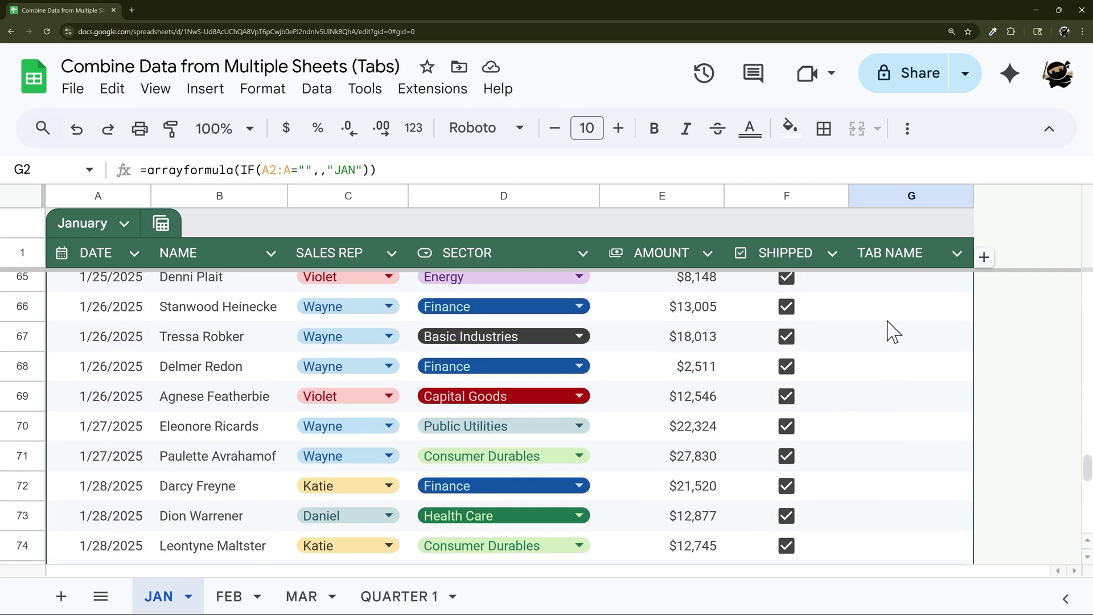
{"action": "scroll", "coordinate": [890, 329], "scroll_direction": "up", "scroll_amount": 2}
{"action": "left_click", "coordinate": [887, 428]}
Step: Clear FEB from G63 and check the TAB NAME formulas in rows 85–90
{"action": "key", "text": "Delete"}
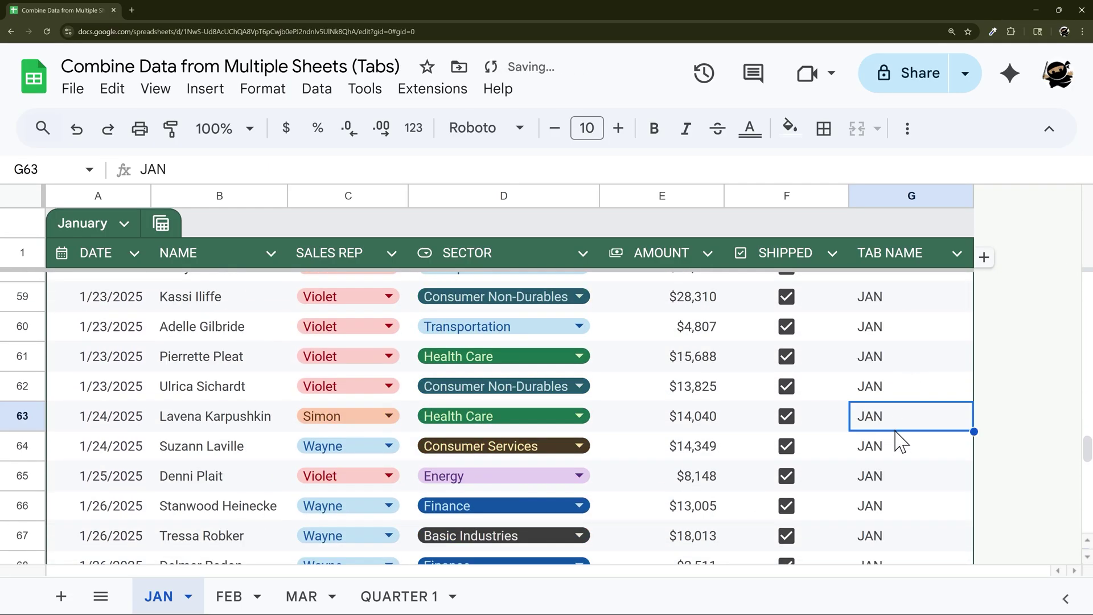
{"action": "key", "text": "ctrl+Up"}
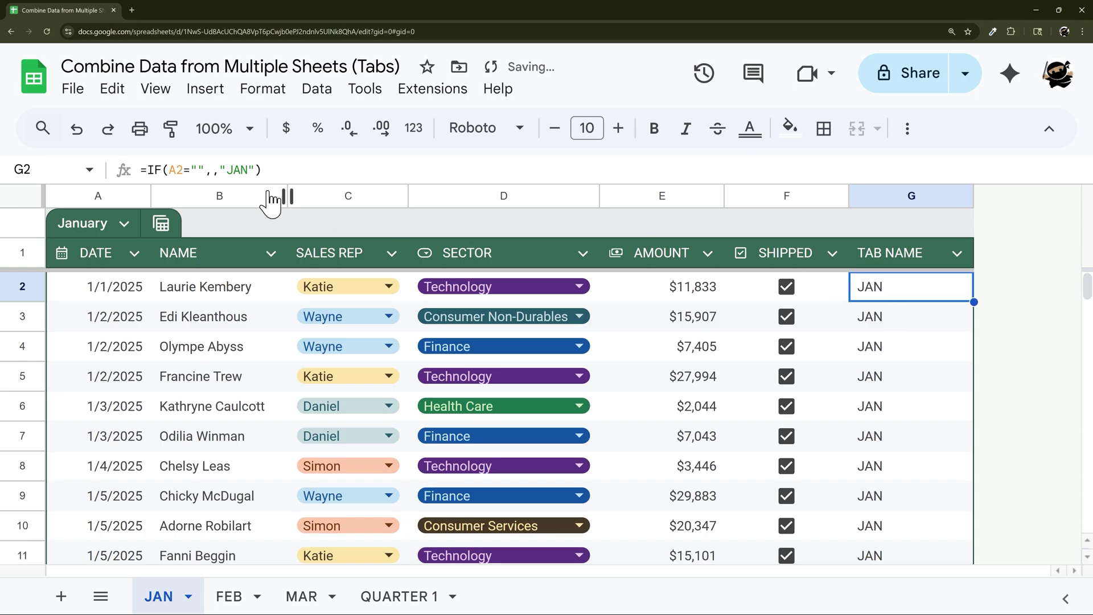
{"action": "left_click_drag", "start_coordinate": [276, 171], "coordinate": [97, 172]}
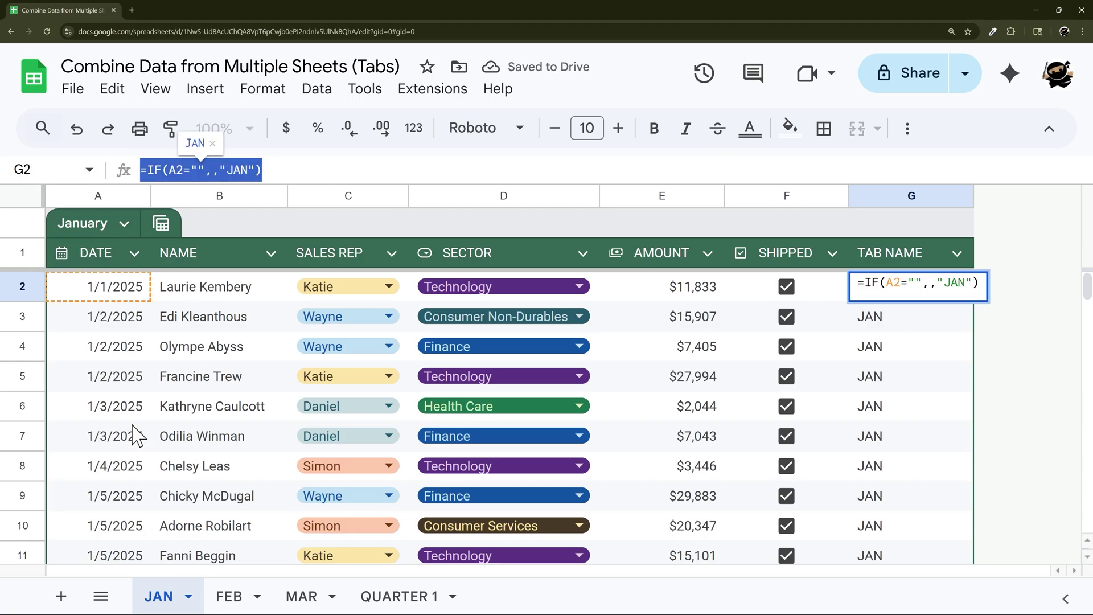
{"action": "key", "text": "Escape"}
{"action": "scroll", "coordinate": [804, 397], "scroll_direction": "down", "scroll_amount": 20}
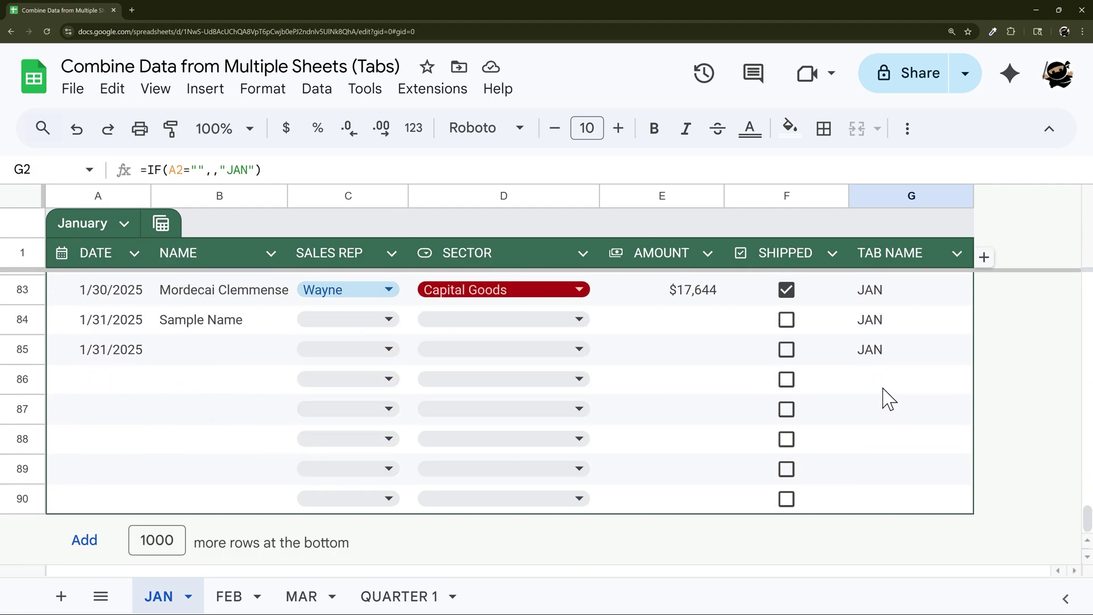
{"action": "left_click", "coordinate": [885, 359]}
{"action": "left_click", "coordinate": [891, 387]}
{"action": "left_click", "coordinate": [893, 447]}
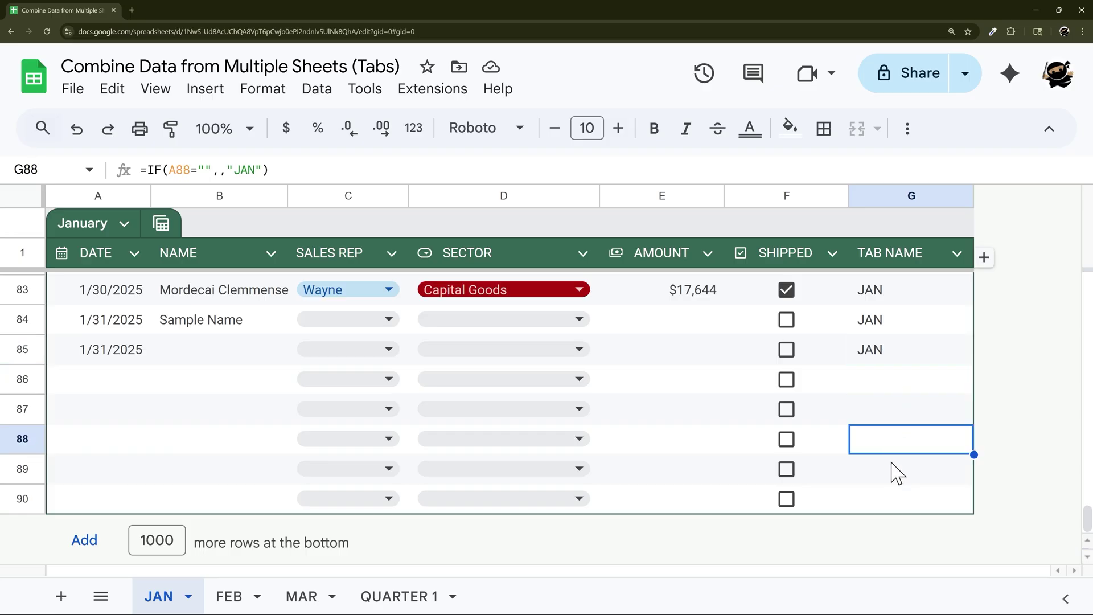
{"action": "left_click", "coordinate": [894, 504]}
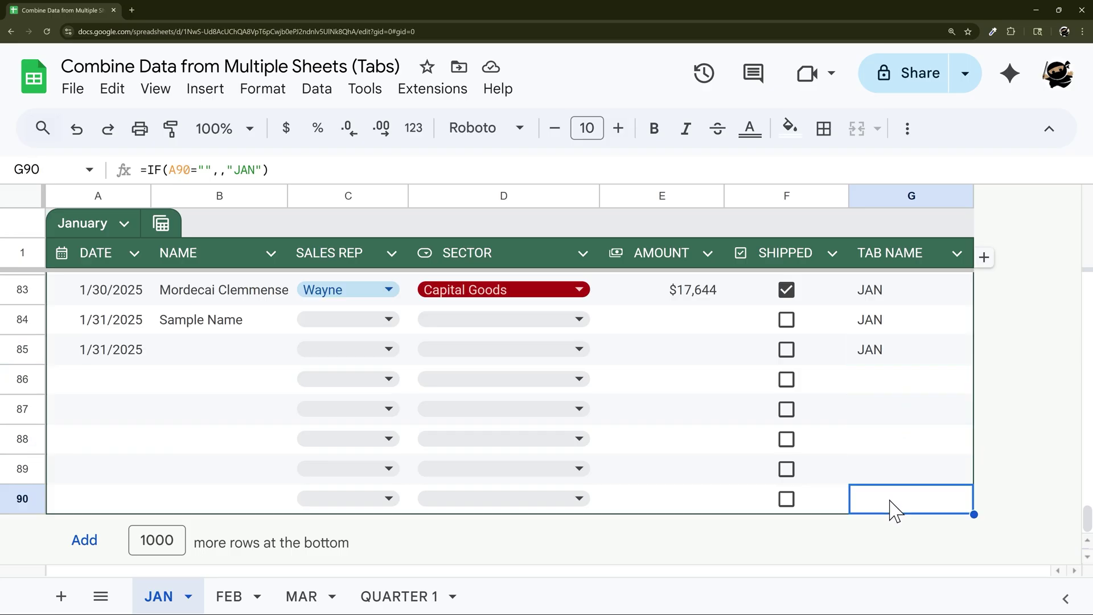
Step: Add row 91 to the JAN table and confirm G91 holds =IF(A91="",,"JAN")
{"action": "left_click", "coordinate": [33, 506]}
{"action": "scroll", "coordinate": [191, 548], "scroll_direction": "down", "scroll_amount": 2}
{"action": "left_click_drag", "start_coordinate": [66, 507], "coordinate": [846, 501]}
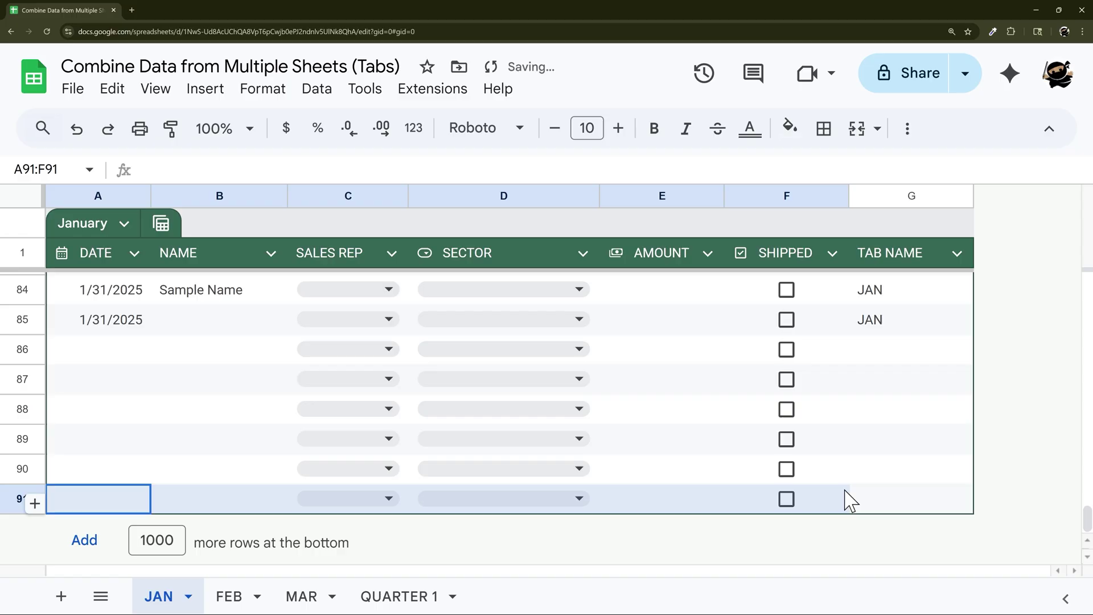
{"action": "left_click", "coordinate": [942, 506]}
{"action": "left_click", "coordinate": [298, 169]}
{"action": "left_click_drag", "start_coordinate": [298, 169], "coordinate": [34, 193]}
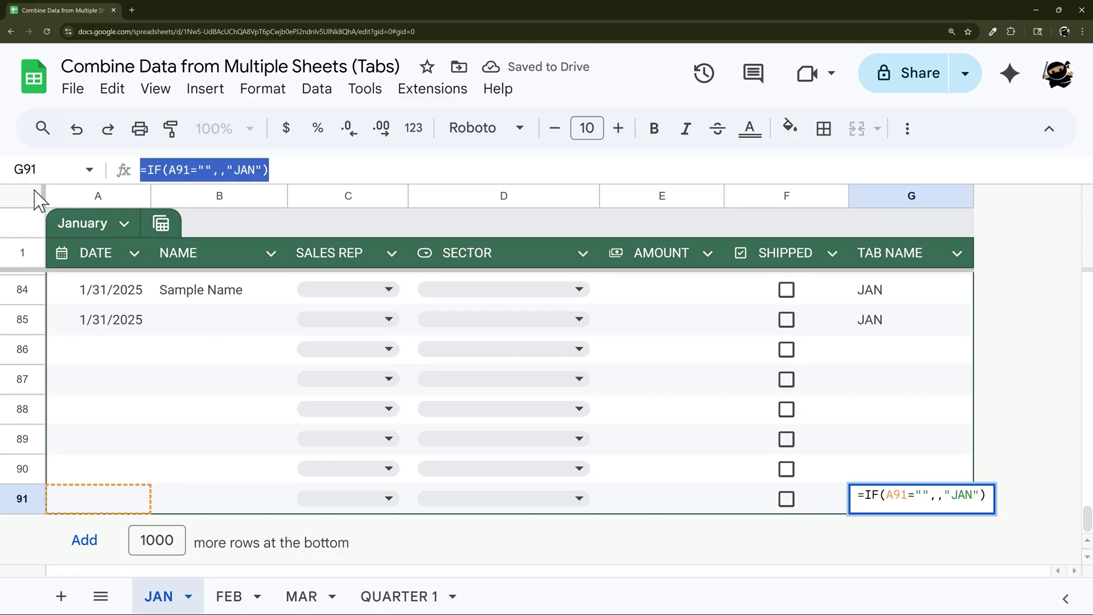
{"action": "key", "text": "Escape"}
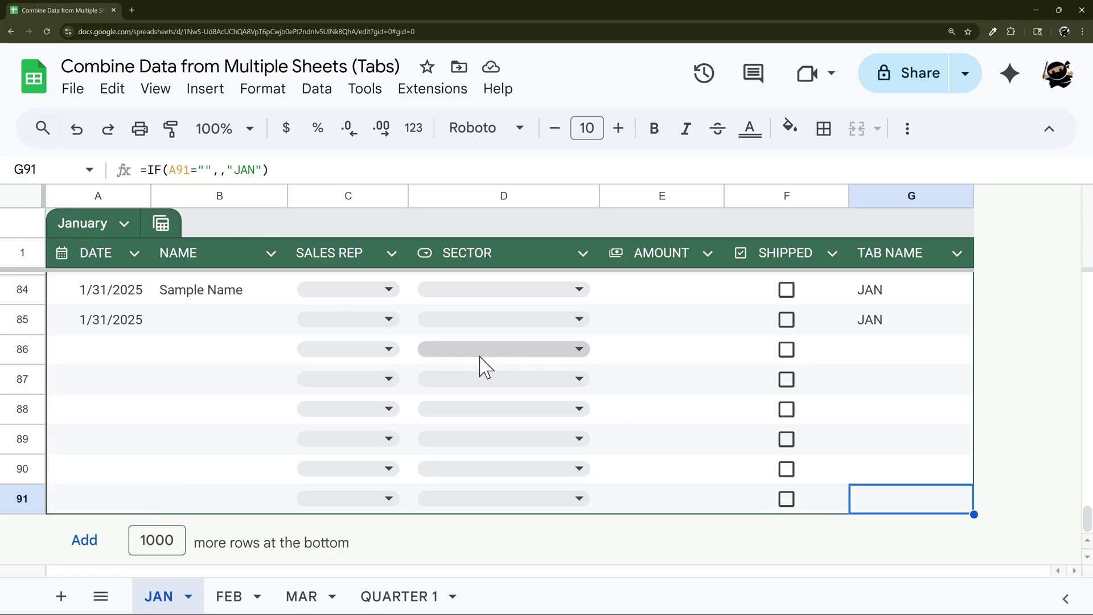
{"action": "left_click", "coordinate": [223, 596]}
Step: Insert a TAB NAME column after SHIPPED with =IF(A2="",,"FEB") auto-filled down every row
{"action": "right_click", "coordinate": [774, 196]}
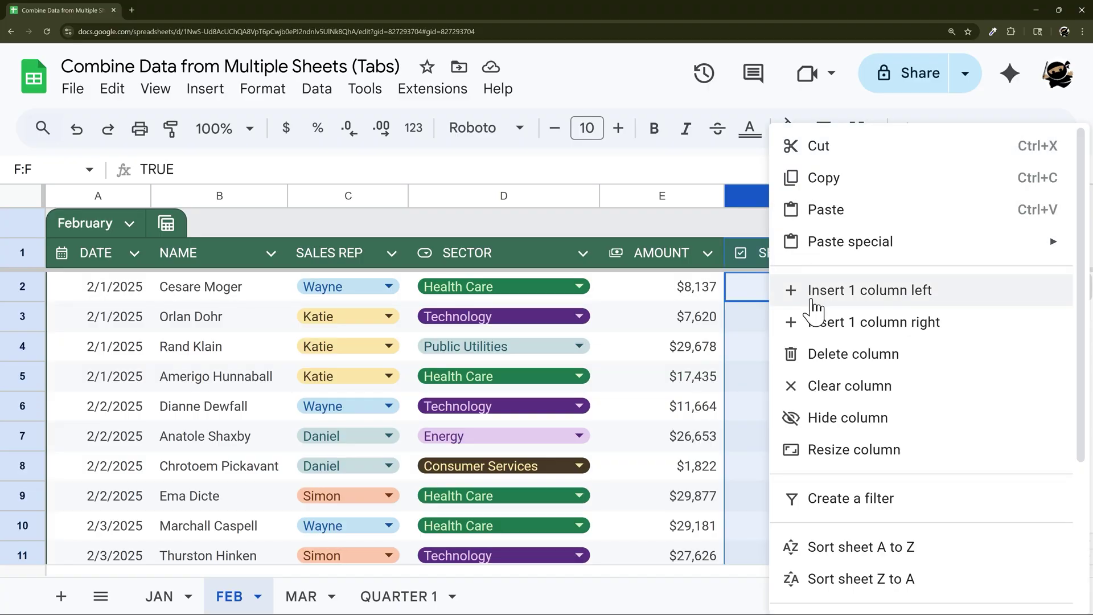
{"action": "left_click", "coordinate": [825, 320]}
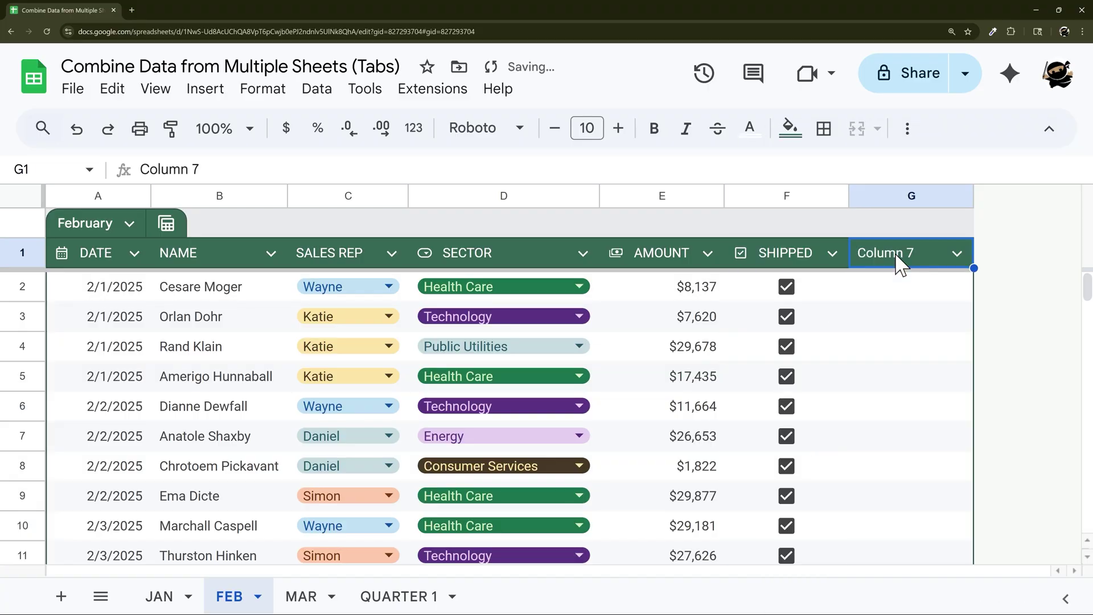
{"action": "type", "text": "TAB NAME"}
{"action": "key", "text": "Return"}
{"action": "type", "text": "=T"}
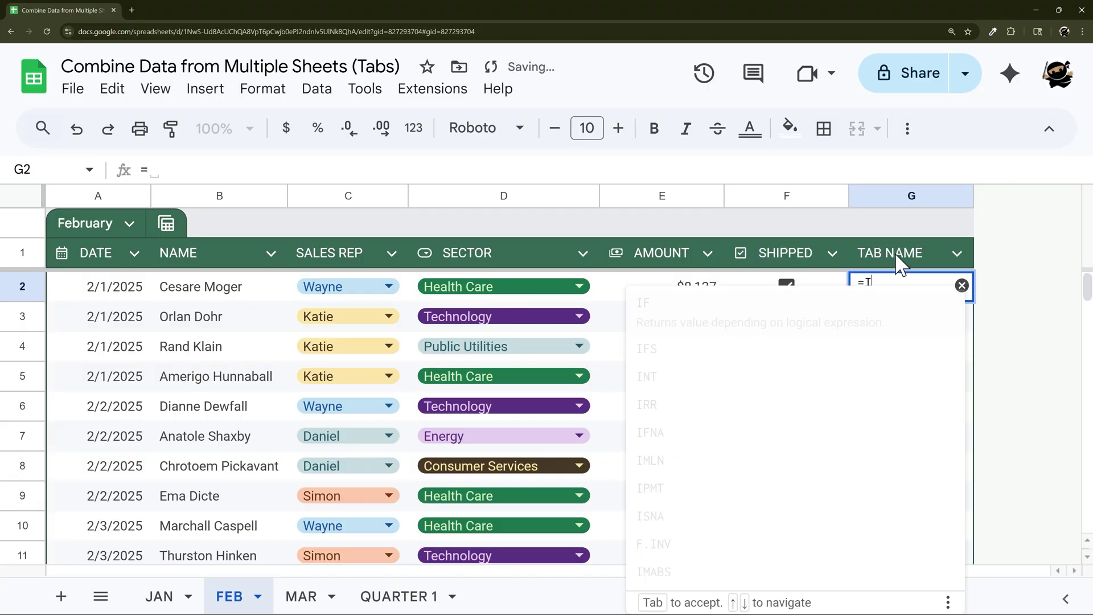
{"action": "type", "text": "F(A2=\""}
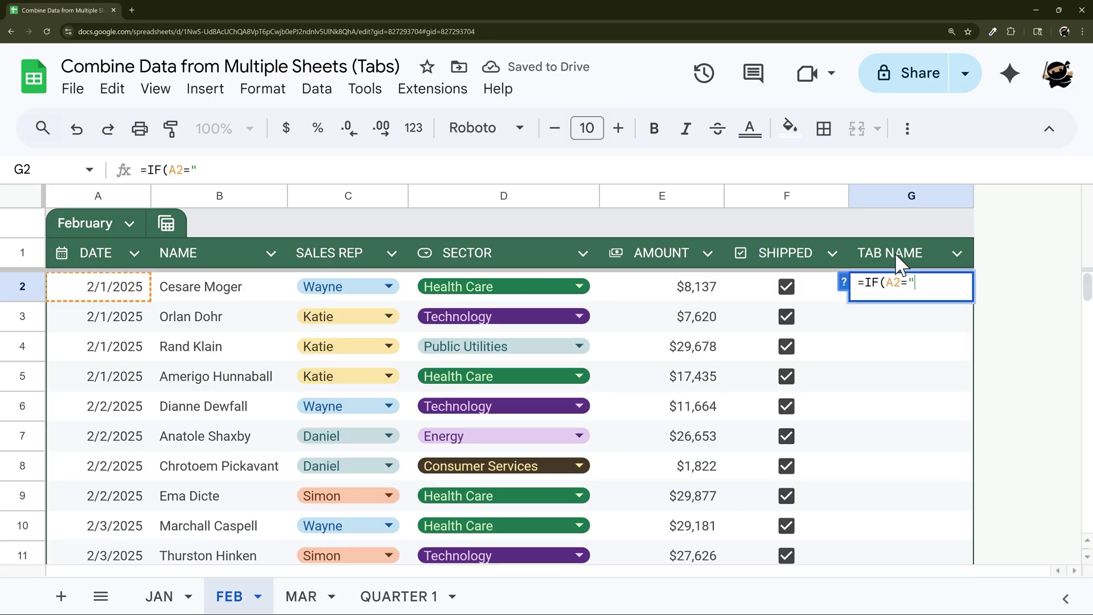
{"action": "type", "text": "\","}
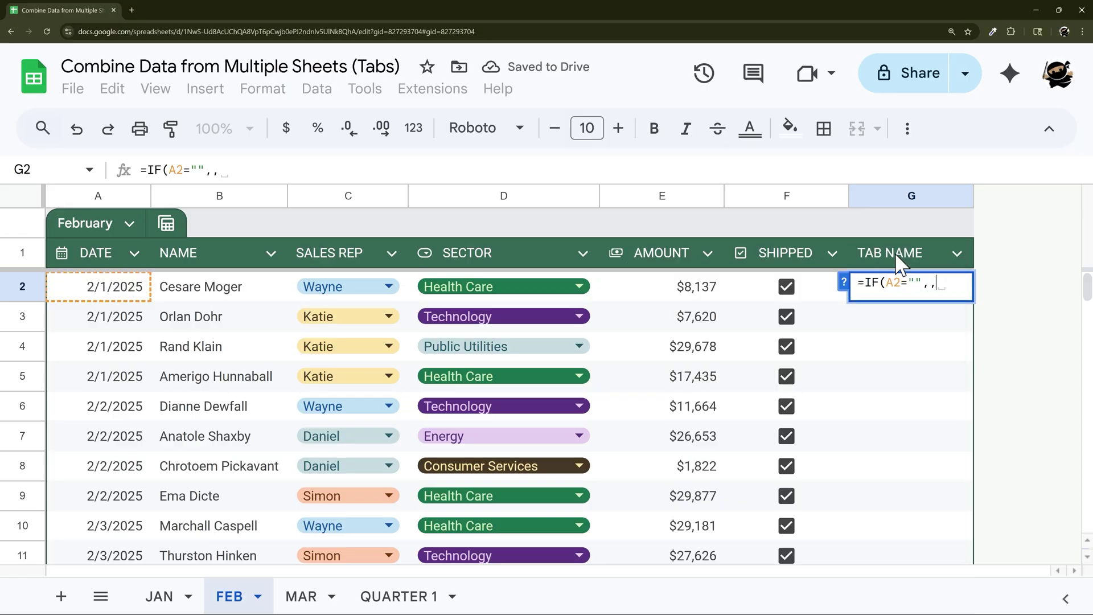
{"action": "type", "text": ",\"FEB\")"}
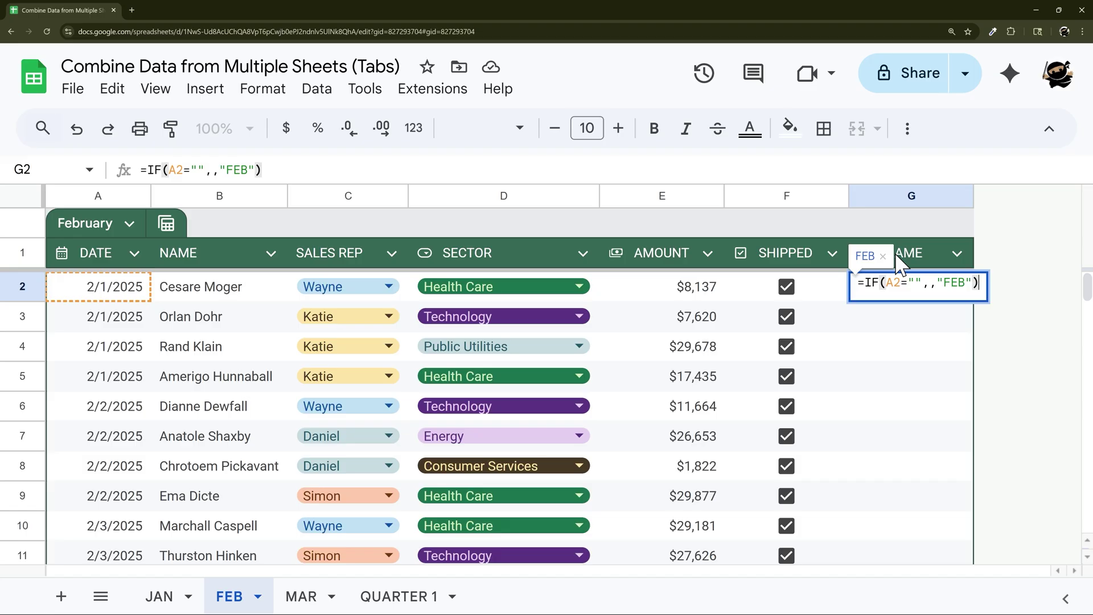
{"action": "key", "text": "Return"}
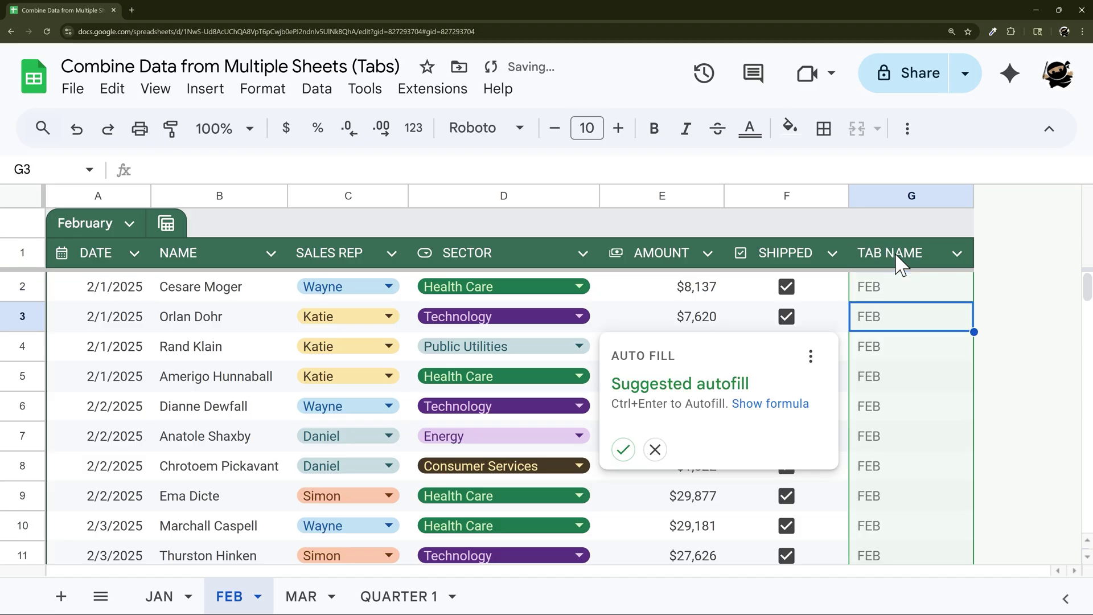
{"action": "left_click", "coordinate": [623, 449]}
{"action": "left_click", "coordinate": [415, 582]}
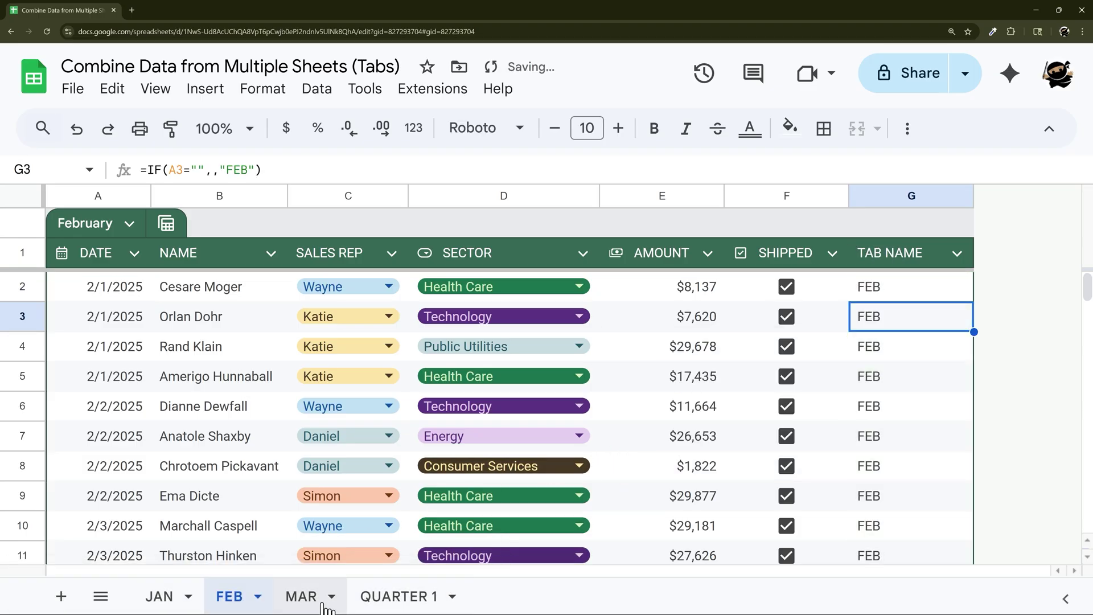
Step: On MAR, add a column after SHIPPED and autofill =IF(A2="",,"MAR") down from G2
{"action": "left_click", "coordinate": [303, 595]}
{"action": "right_click", "coordinate": [770, 199]}
{"action": "left_click", "coordinate": [816, 321]}
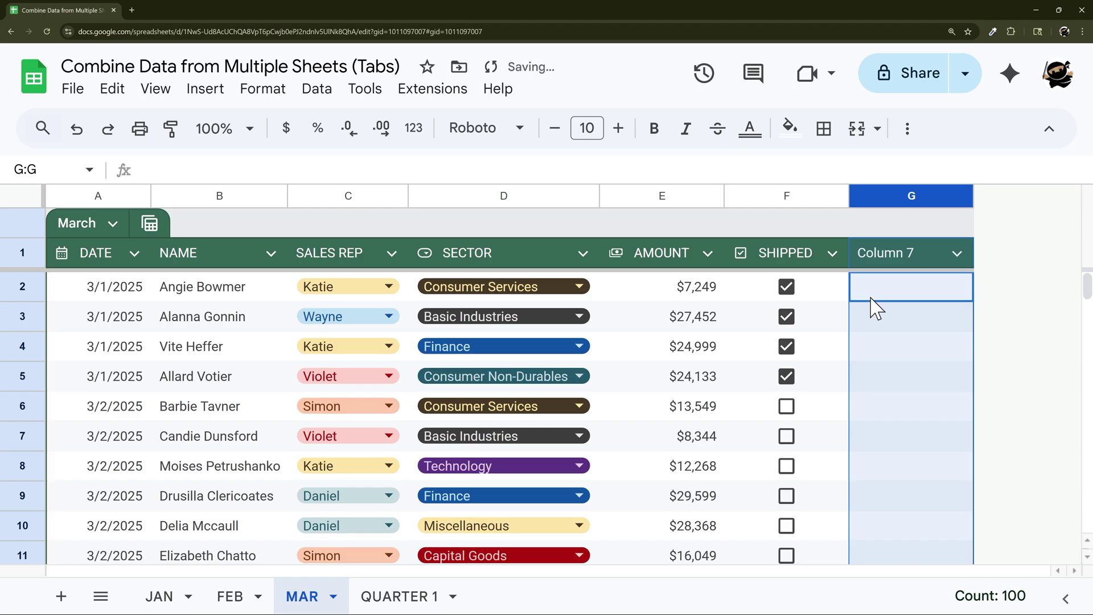
{"action": "left_click", "coordinate": [911, 287]}
{"action": "type", "text": "IF(A2="}
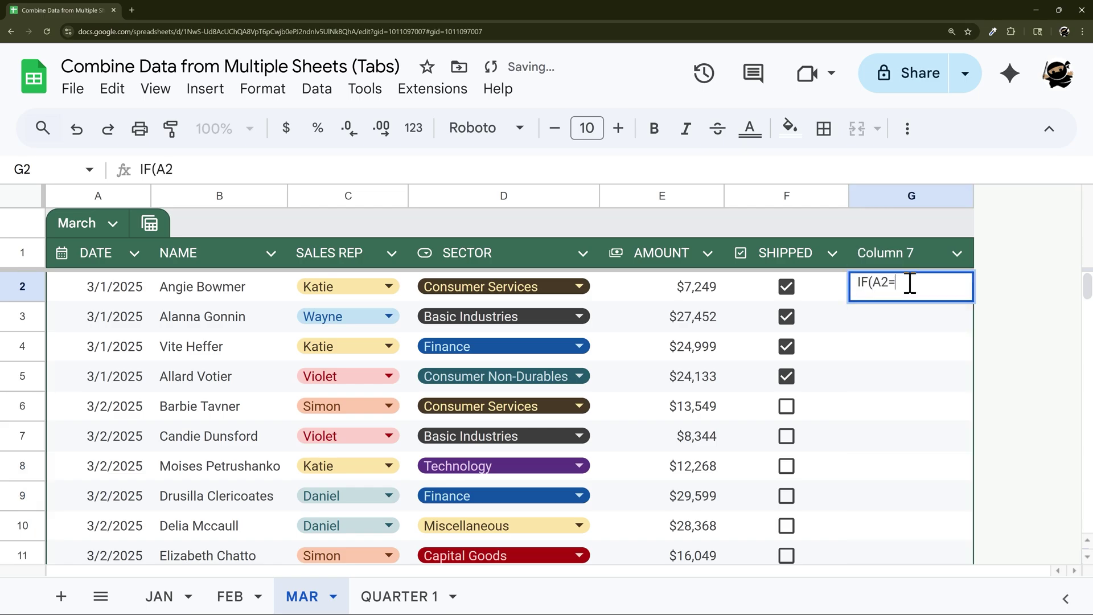
{"action": "type", "text": "\"\""}
{"action": "type", "text": "="}
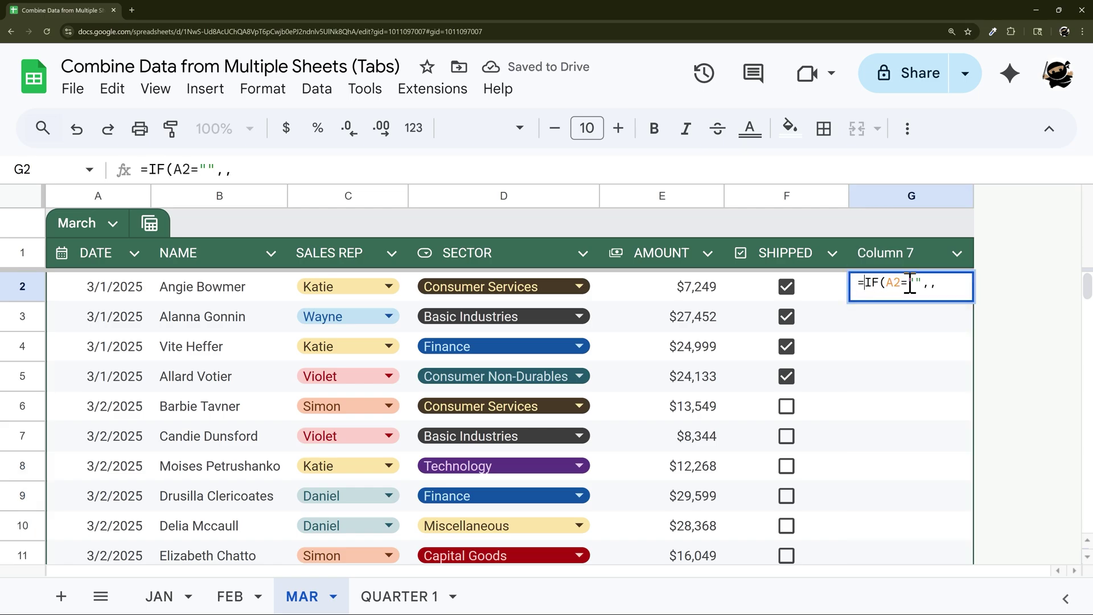
{"action": "key", "text": "End"}
{"action": "type", "text": ",,\"MAR\")"}
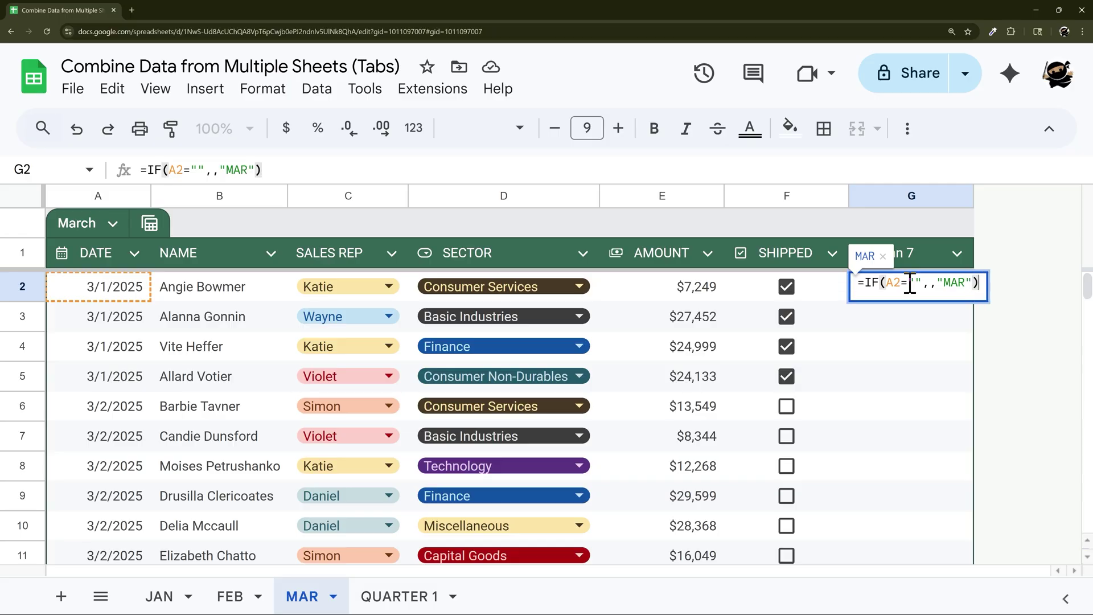
{"action": "key", "text": "Return"}
{"action": "left_click", "coordinate": [623, 449]}
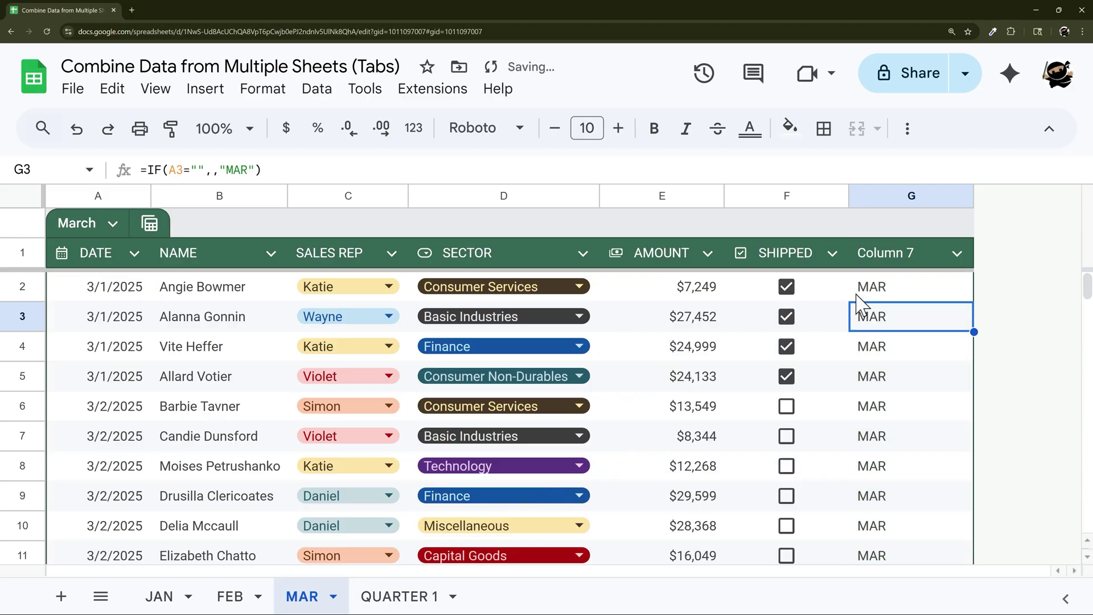
Step: Name the new column's G1 header TAB NAME
{"action": "left_click", "coordinate": [883, 247]}
{"action": "type", "text": "TAB NAME"}
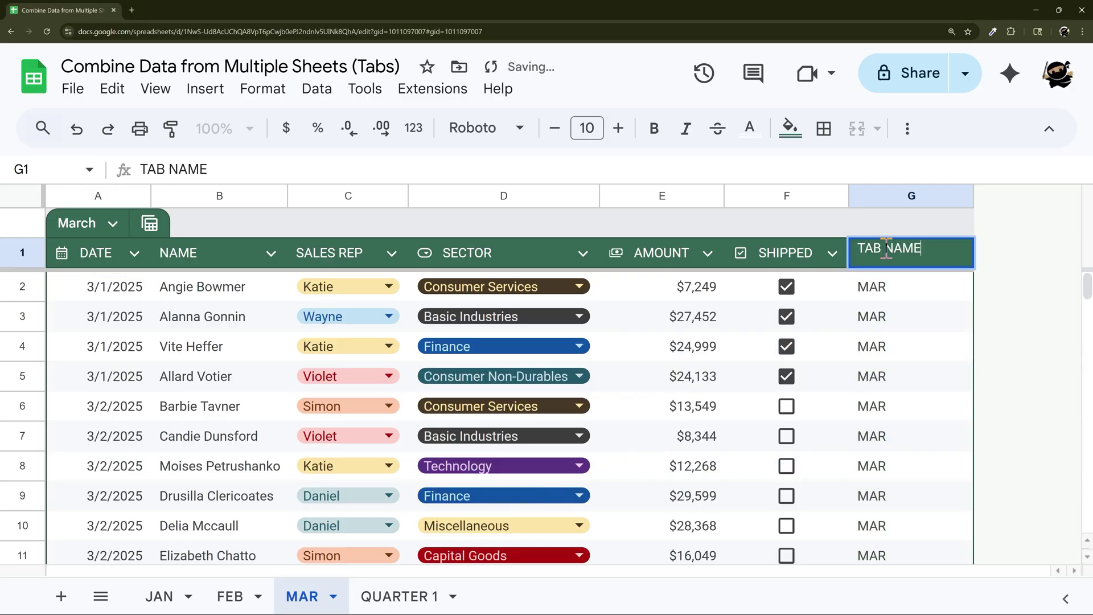
{"action": "key", "text": "Return"}
Step: On QUARTER 1, give G1 SHIPPED's green header format and label it TAB NAME
{"action": "left_click", "coordinate": [398, 596]}
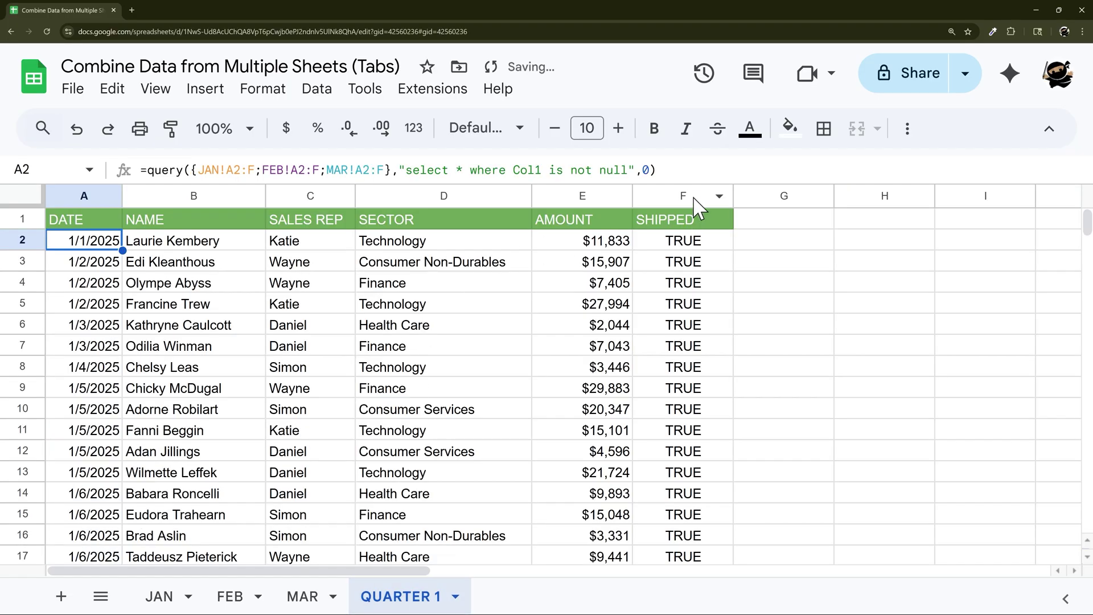
{"action": "left_click", "coordinate": [677, 220]}
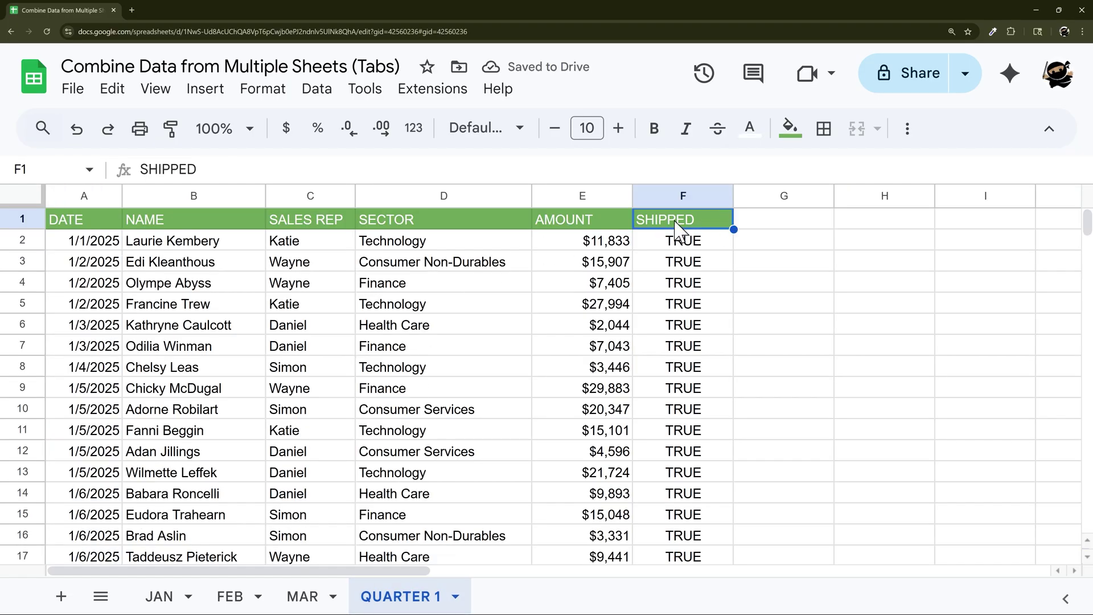
{"action": "left_click", "coordinate": [178, 137]}
{"action": "left_click", "coordinate": [776, 225]}
{"action": "type", "text": "T"}
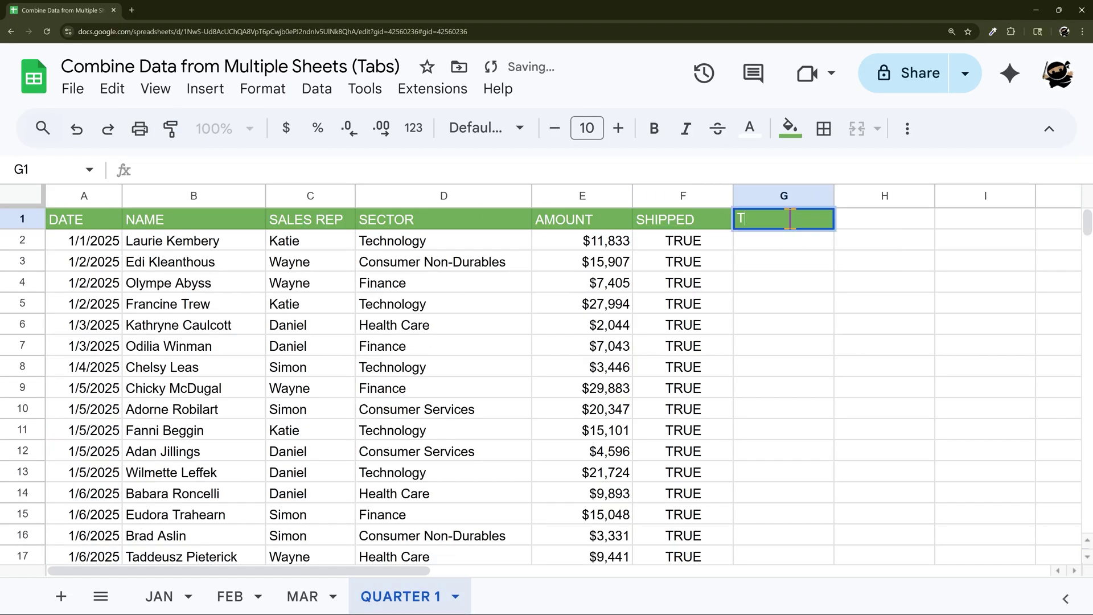
{"action": "type", "text": "AB NAME"}
{"action": "key", "text": "Return"}
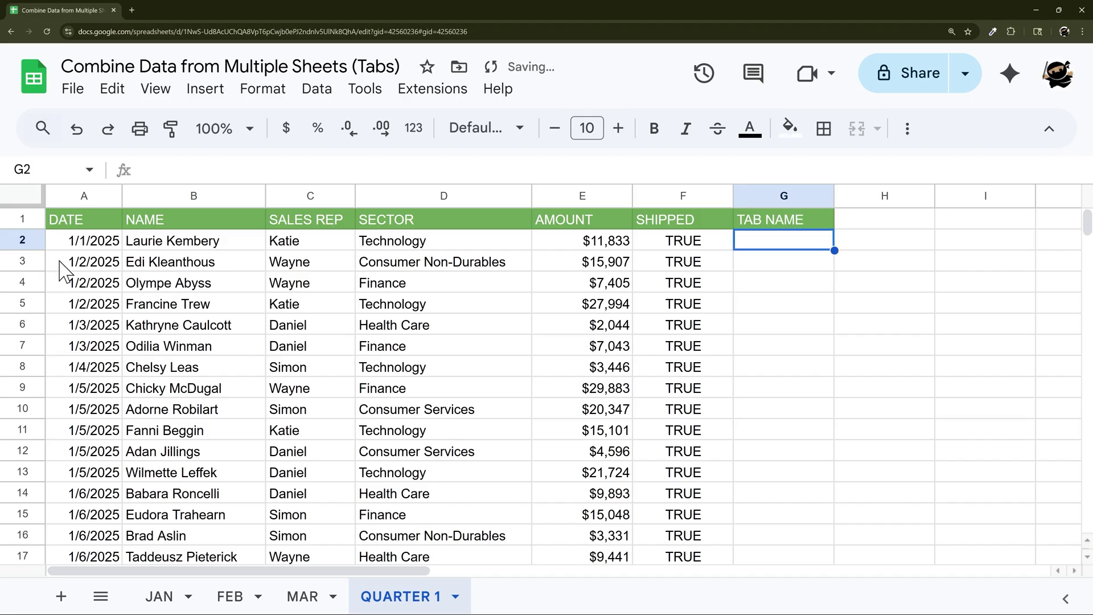
Step: Widen the JAN, FEB and MAR ranges in A2's QUERY from A2:F to A2:G
{"action": "left_click", "coordinate": [97, 241]}
{"action": "left_click", "coordinate": [258, 169]}
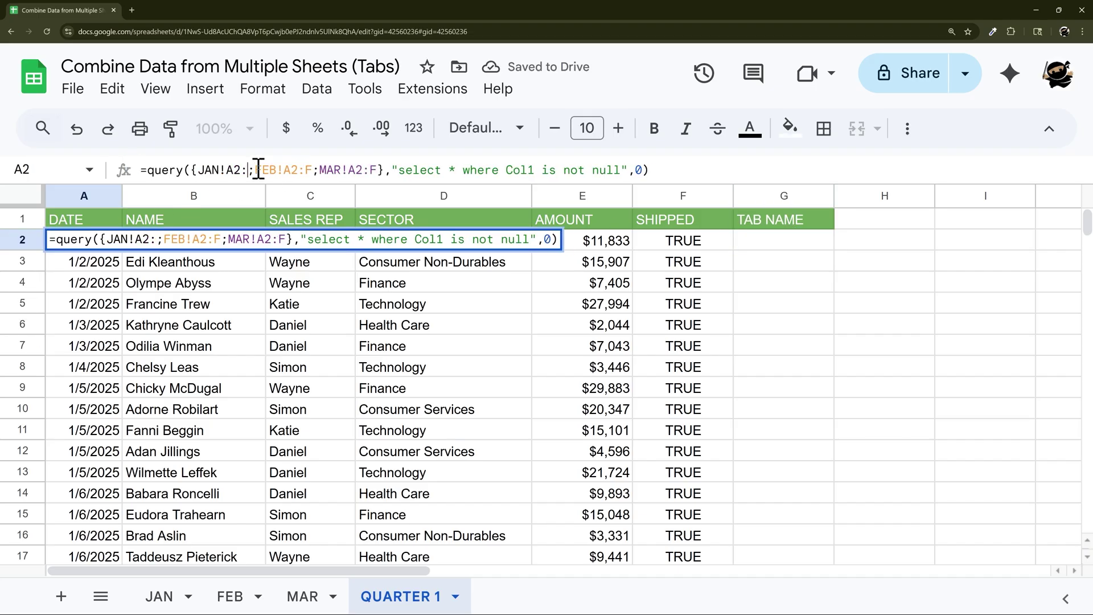
{"action": "key", "text": "BackSpace"}
{"action": "type", "text": "G"}
{"action": "key", "text": "BackSpace"}
{"action": "type", "text": "G"}
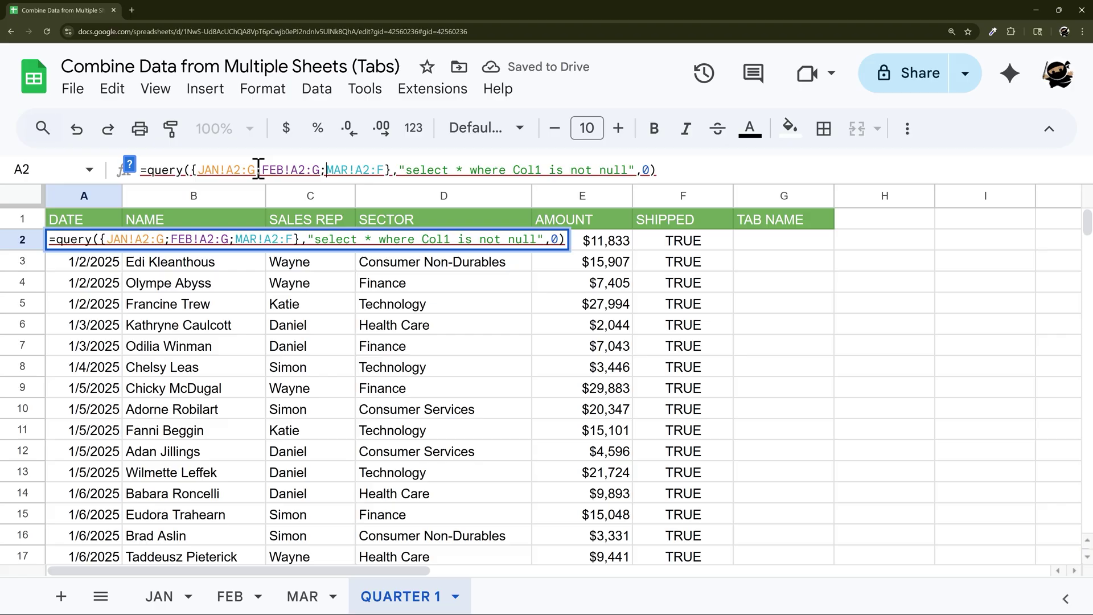
{"action": "key", "text": "Right"}
{"action": "key", "text": "Right"}
{"action": "key", "text": "Right"}
{"action": "key", "text": "Right"}
{"action": "key", "text": "Right"}
{"action": "key", "text": "Right"}
{"action": "key", "text": "Right"}
{"action": "key", "text": "Right"}
{"action": "key", "text": "Right"}
{"action": "key", "text": "BackSpace"}
{"action": "type", "text": "G"}
{"action": "key", "text": "End"}
{"action": "key", "text": "Return"}
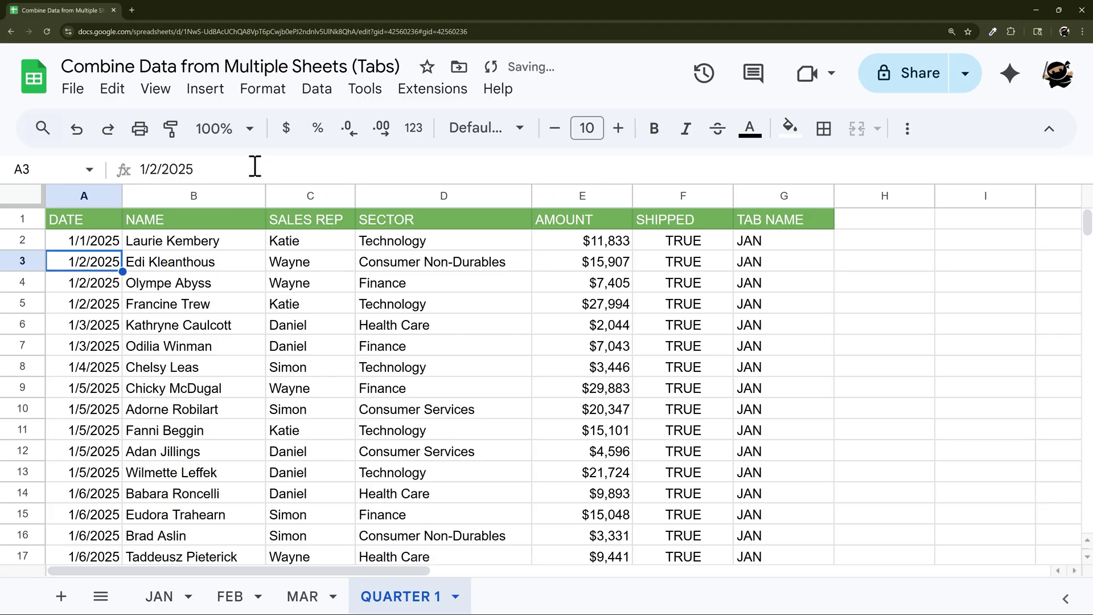
{"action": "left_click", "coordinate": [779, 196]}
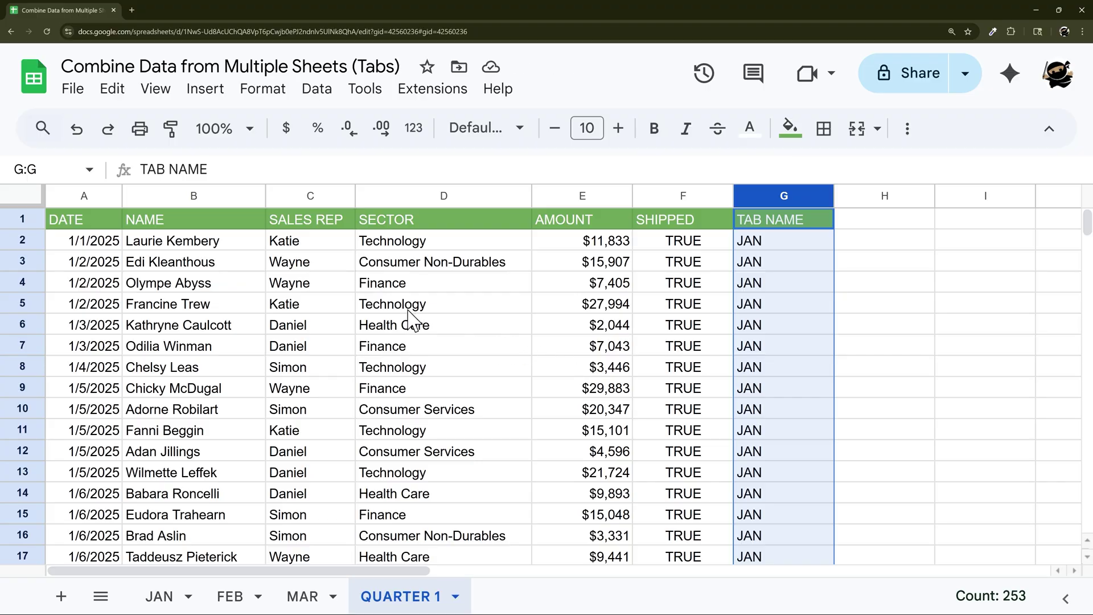
Step: Delete the TAB NAME column G from the JAN, FEB and MAR sheets
{"action": "left_click", "coordinate": [162, 595]}
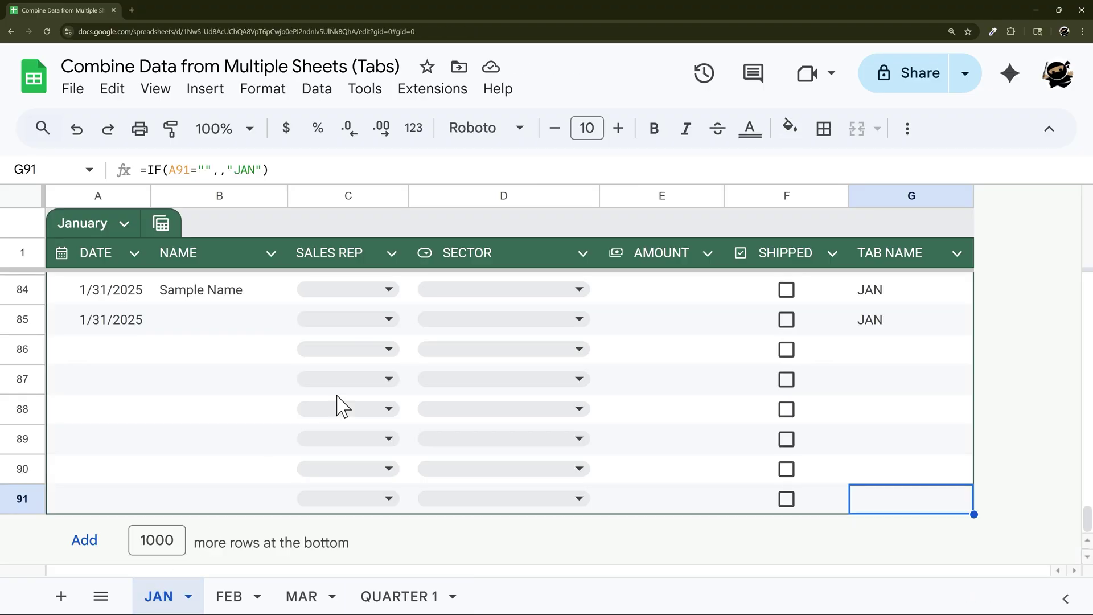
{"action": "right_click", "coordinate": [908, 198]}
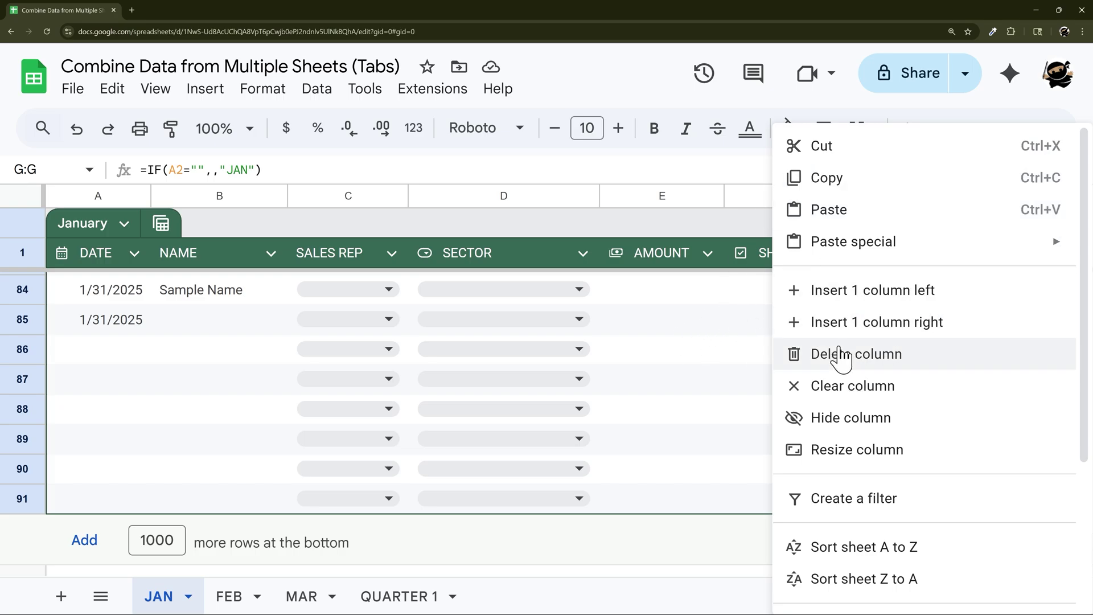
{"action": "left_click", "coordinate": [779, 354]}
{"action": "left_click", "coordinate": [231, 596]}
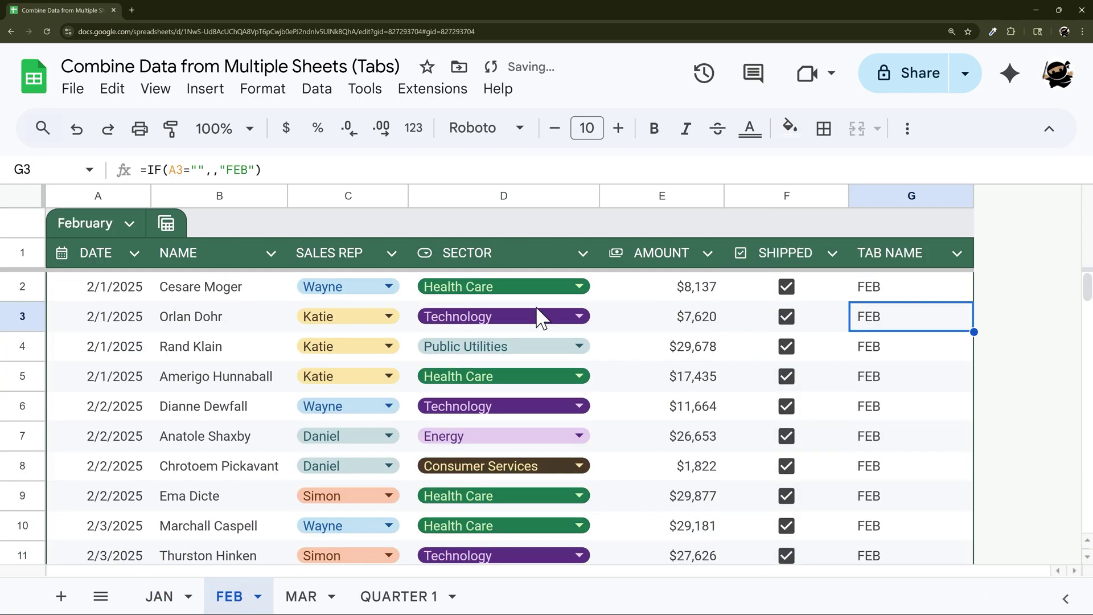
{"action": "right_click", "coordinate": [859, 205]}
{"action": "left_click", "coordinate": [844, 356]}
{"action": "left_click", "coordinate": [301, 595]}
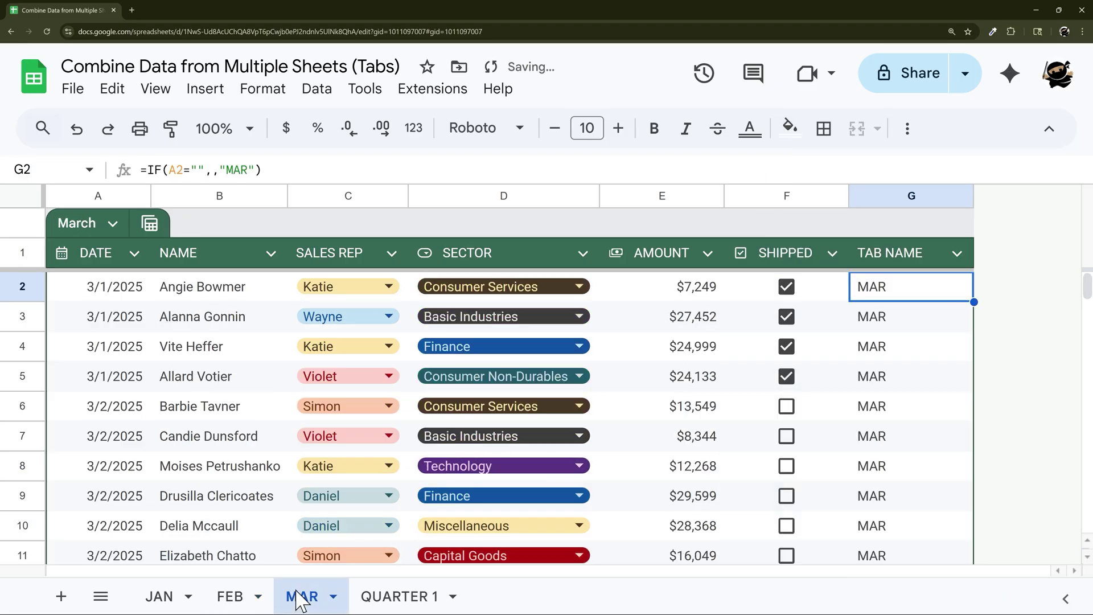
{"action": "right_click", "coordinate": [874, 205]}
{"action": "left_click", "coordinate": [855, 354]}
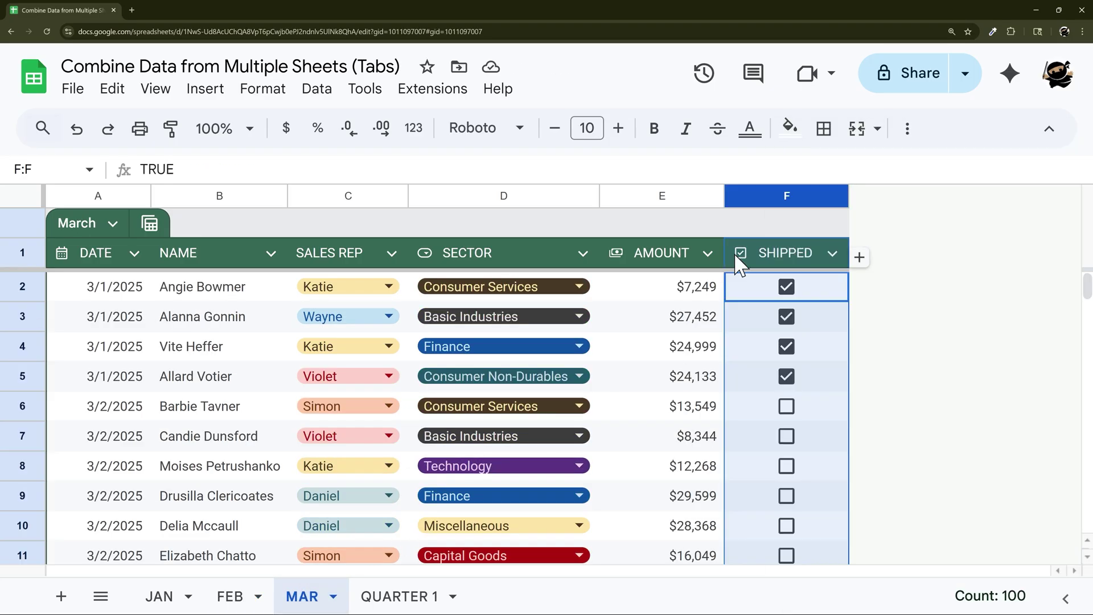
Step: On QUARTER 1, delete the empty columns H through Z
{"action": "left_click", "coordinate": [373, 595]}
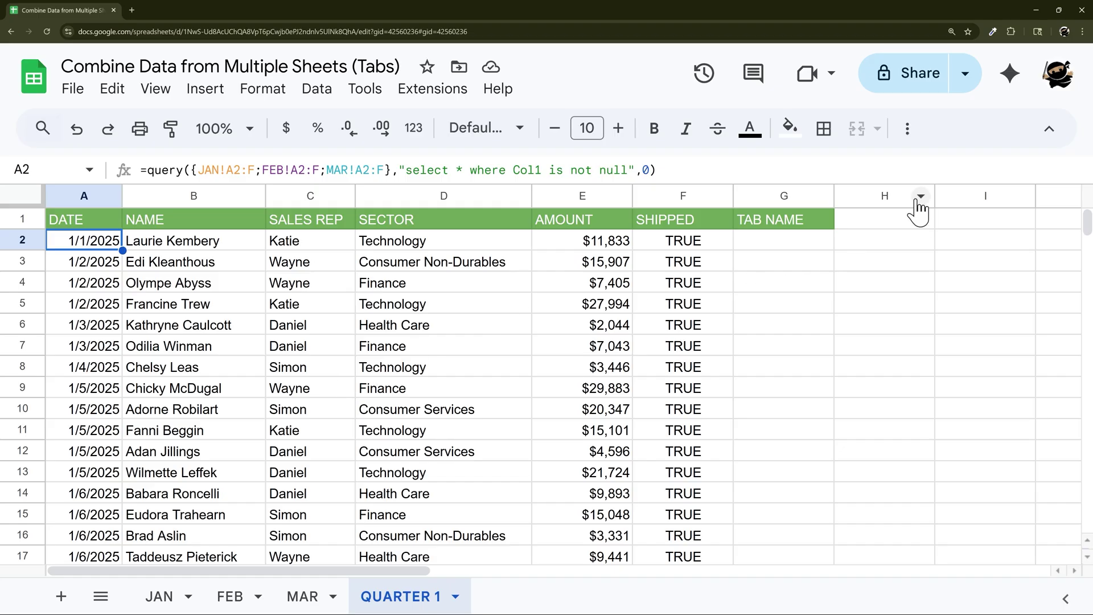
{"action": "left_click", "coordinate": [886, 198]}
{"action": "left_click_drag", "start_coordinate": [426, 569], "coordinate": [1061, 578]}
{"action": "left_click", "coordinate": [1018, 197], "text": "shift"}
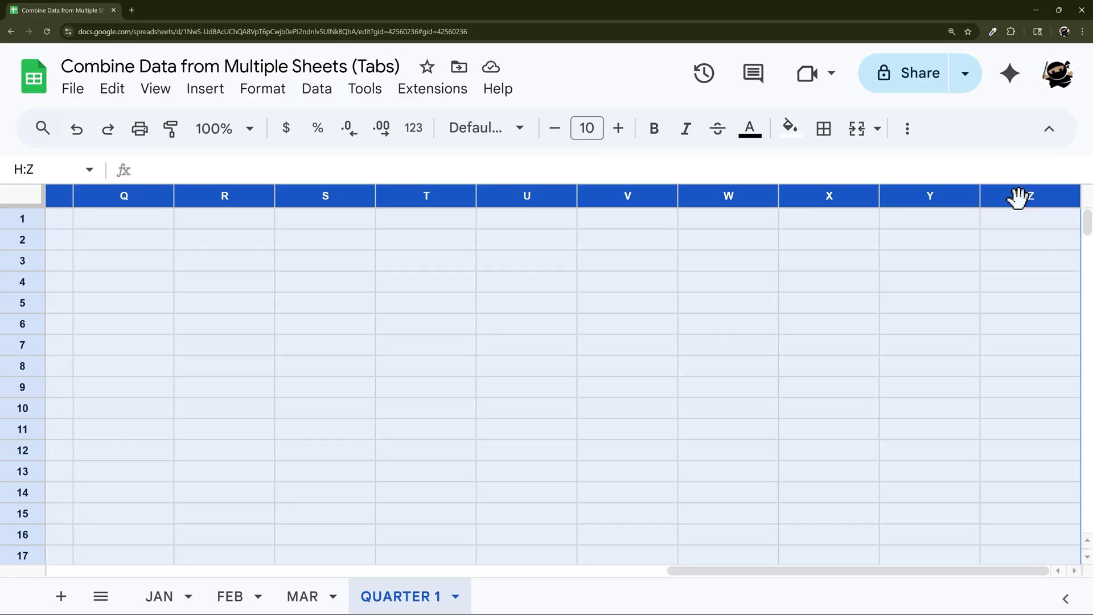
{"action": "right_click", "coordinate": [1019, 202]}
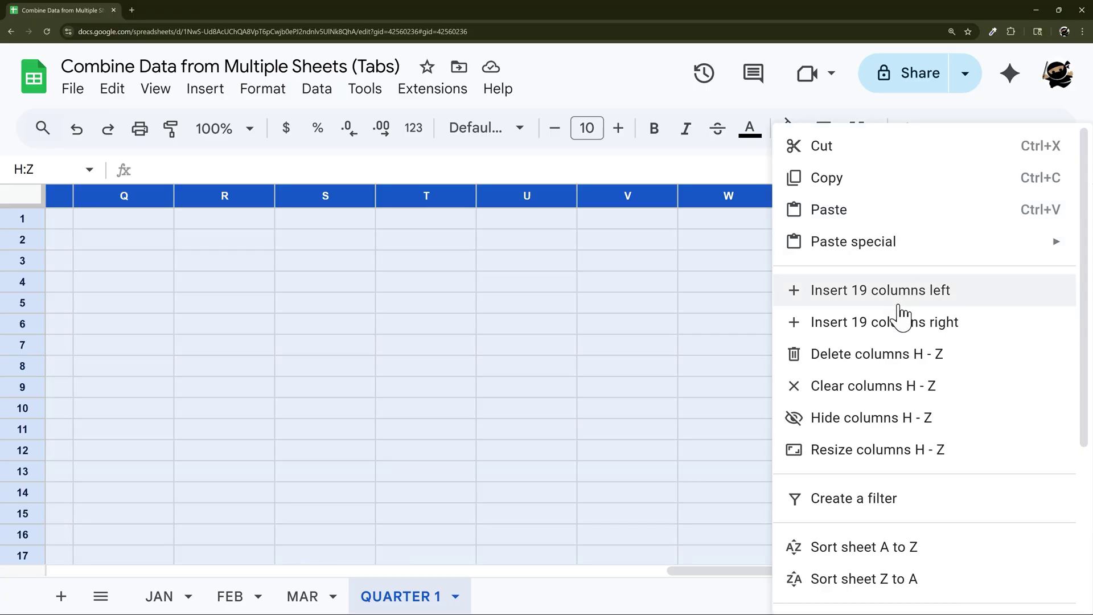
{"action": "left_click", "coordinate": [896, 377]}
{"action": "left_click", "coordinate": [111, 249]}
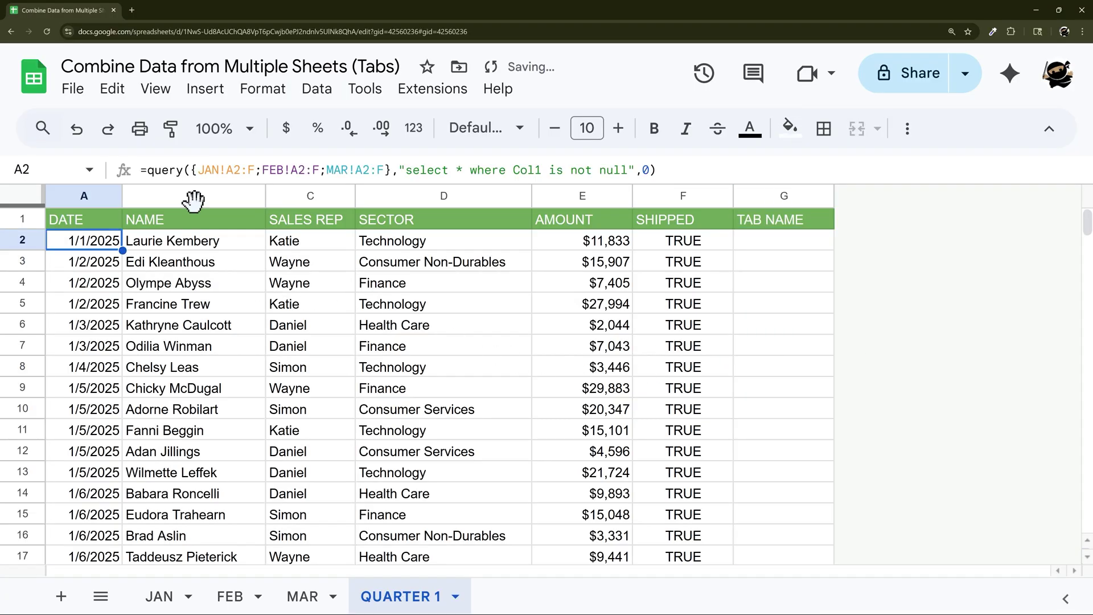
Step: In the QUERY, brace JAN!A2:F together with a second JAN!F2:F column
{"action": "left_click", "coordinate": [185, 169]}
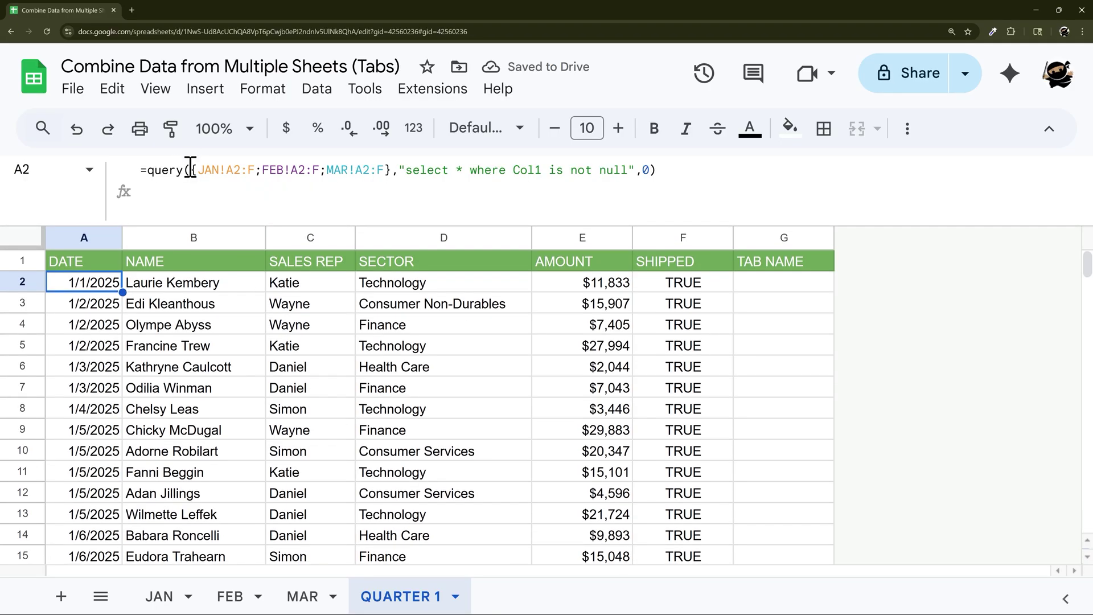
{"action": "left_click_drag", "start_coordinate": [190, 169], "coordinate": [386, 171]}
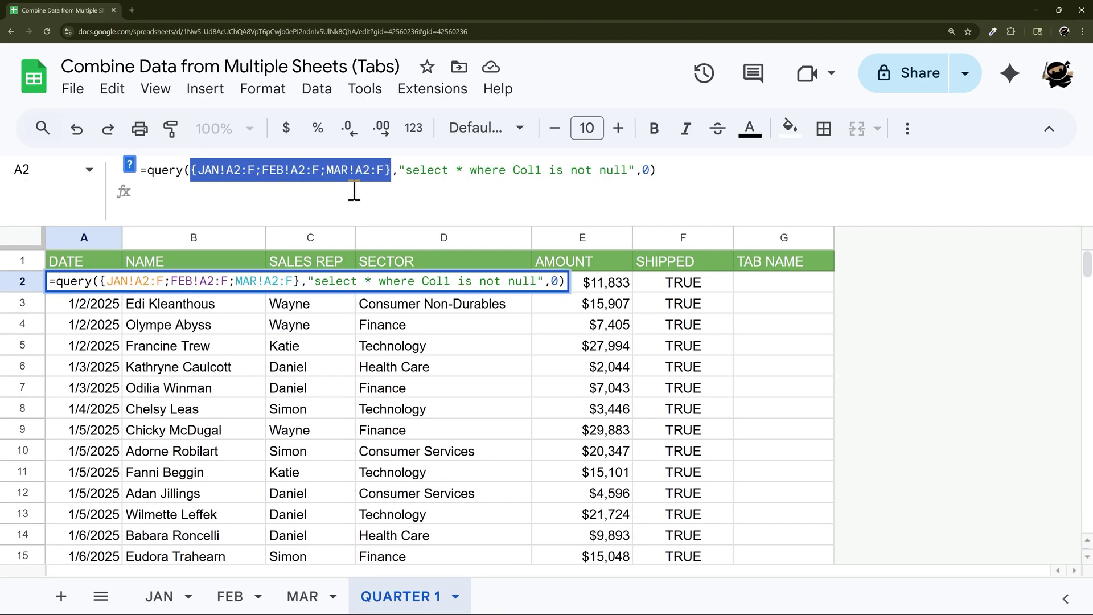
{"action": "left_click", "coordinate": [161, 597]}
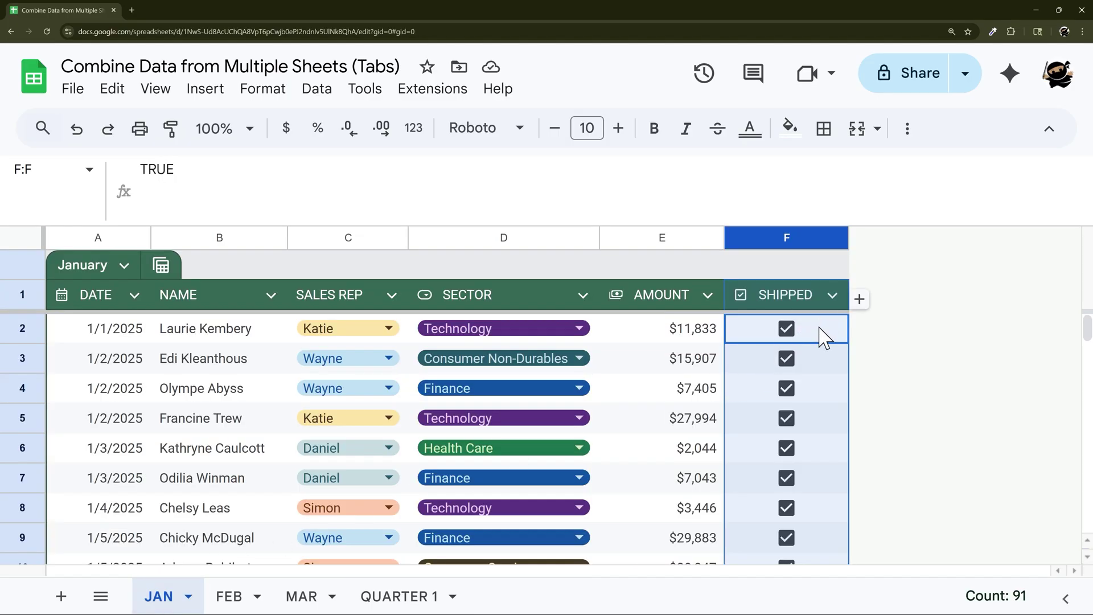
{"action": "left_click_drag", "start_coordinate": [824, 336], "coordinate": [795, 548]}
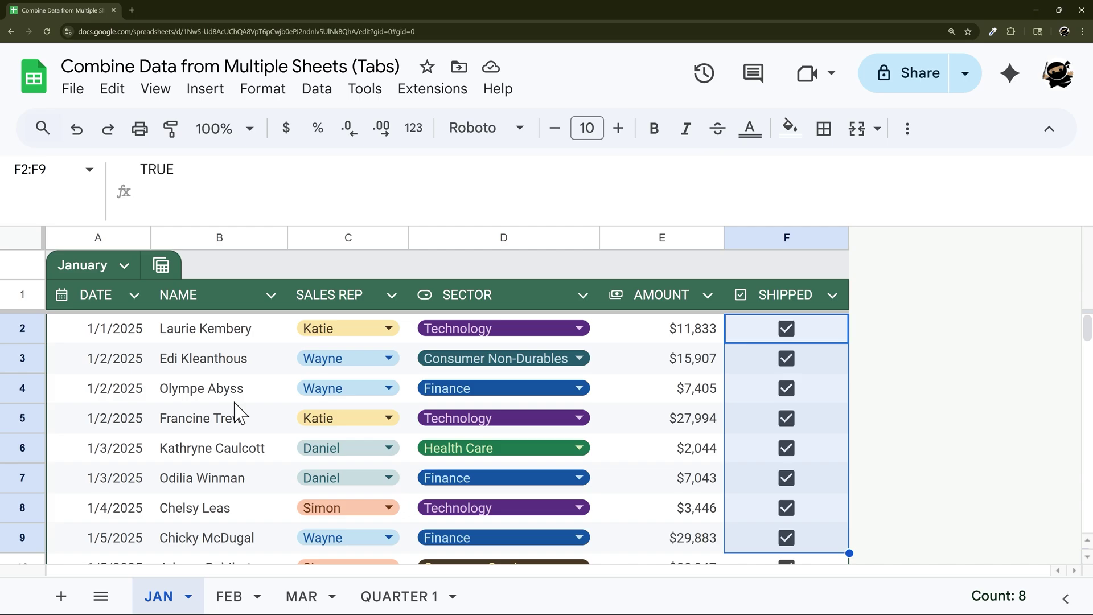
{"action": "left_click", "coordinate": [401, 596]}
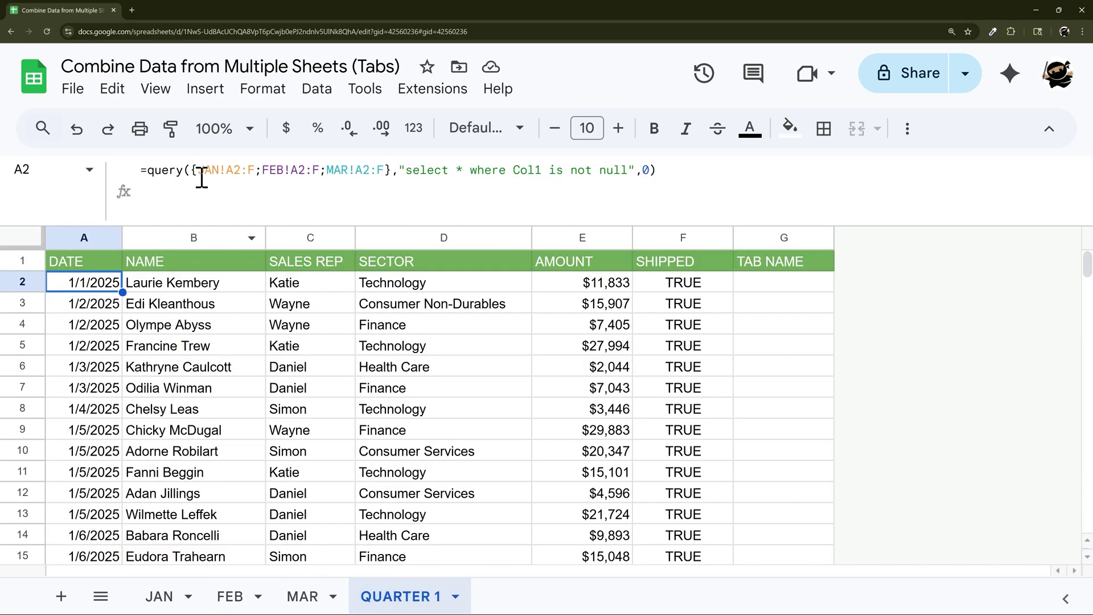
{"action": "left_click_drag", "start_coordinate": [199, 171], "coordinate": [260, 172]}
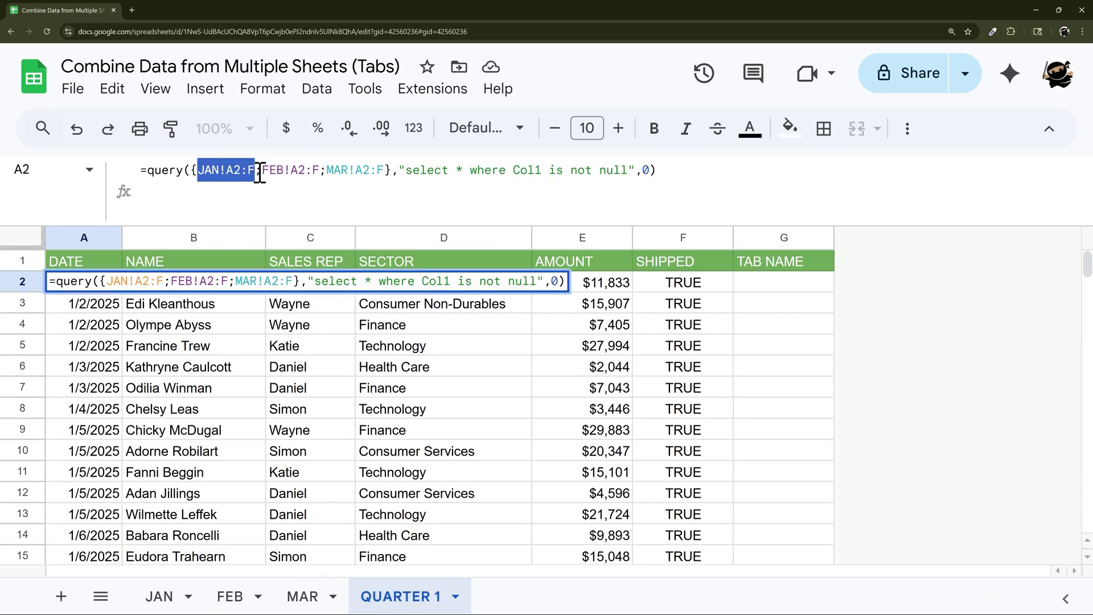
{"action": "left_click", "coordinate": [255, 171]}
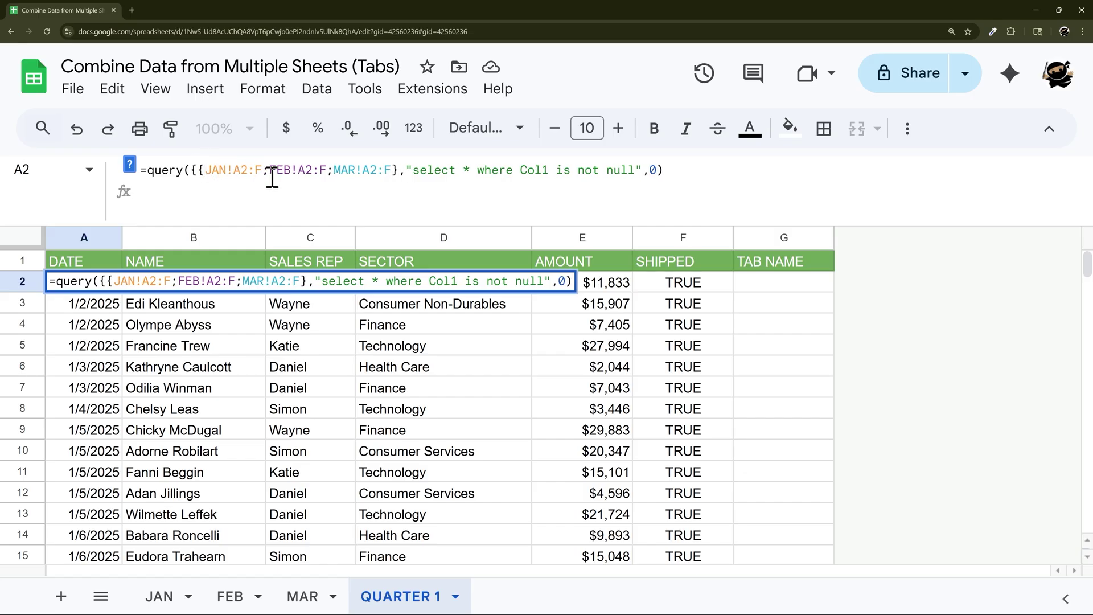
{"action": "type", "text": "}"}
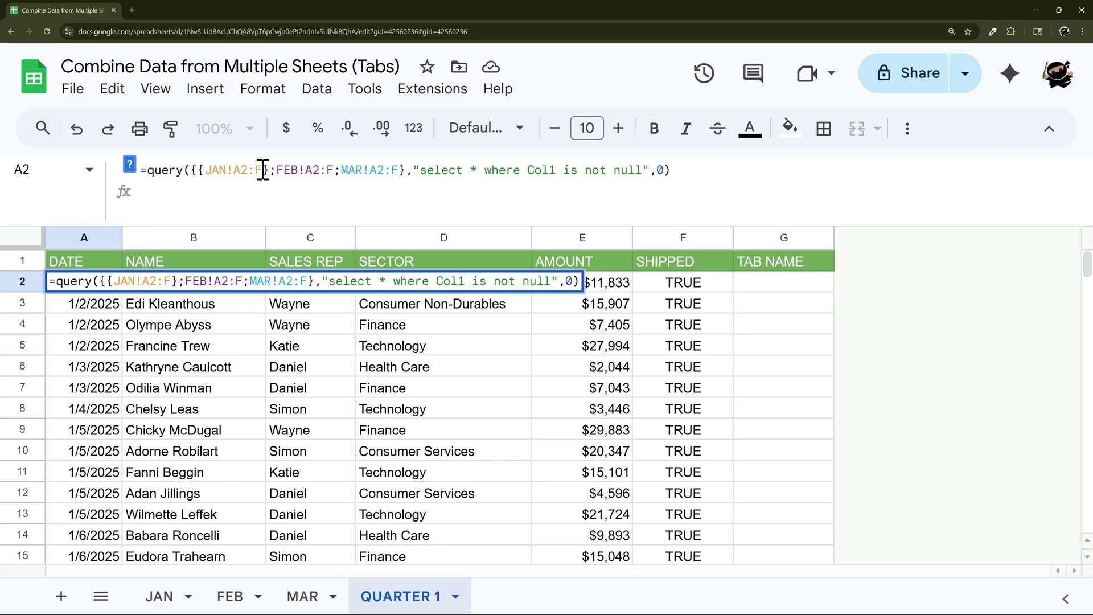
{"action": "left_click_drag", "start_coordinate": [263, 170], "coordinate": [210, 170]}
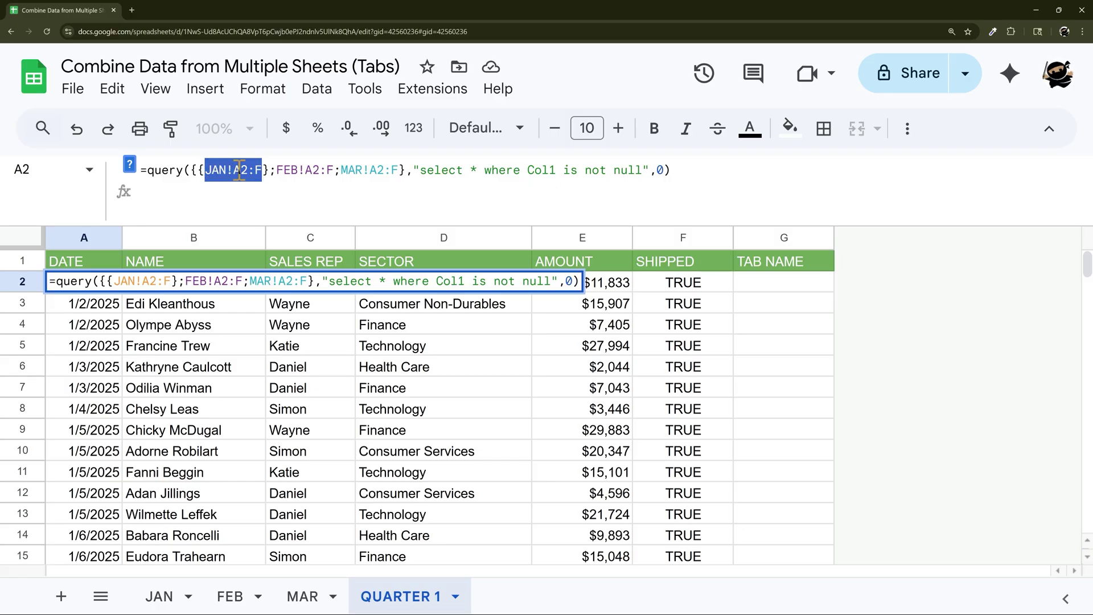
{"action": "left_click", "coordinate": [264, 170]}
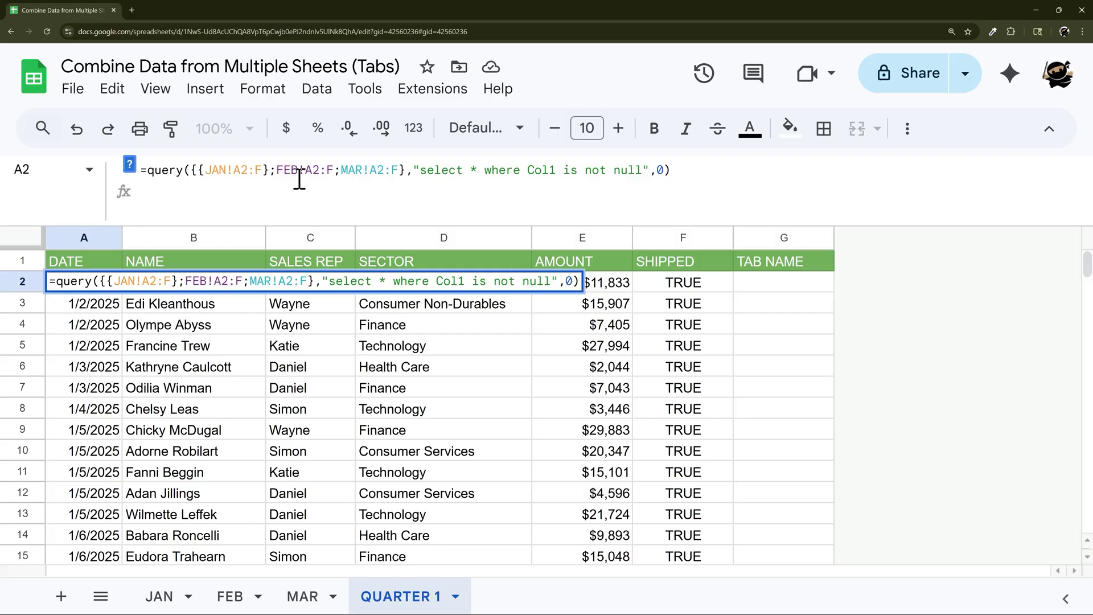
{"action": "type", "text": ","}
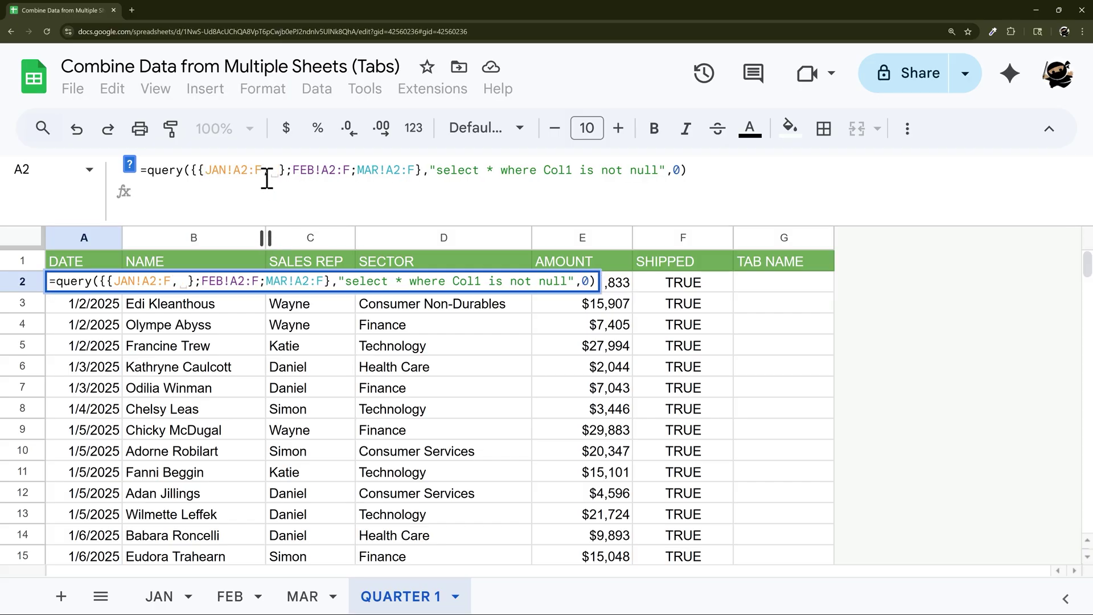
{"action": "key", "text": "BackSpace"}
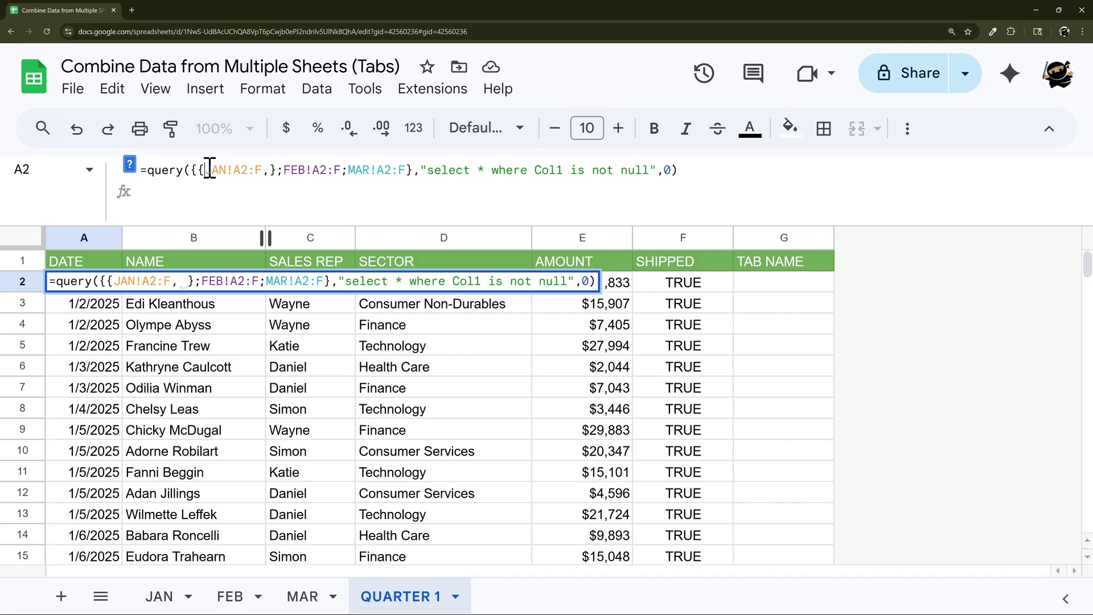
{"action": "left_click_drag", "start_coordinate": [207, 169], "coordinate": [261, 170]}
{"action": "key", "text": "ctrl+c"}
{"action": "left_click", "coordinate": [267, 169]}
{"action": "key", "text": "ctrl+v"}
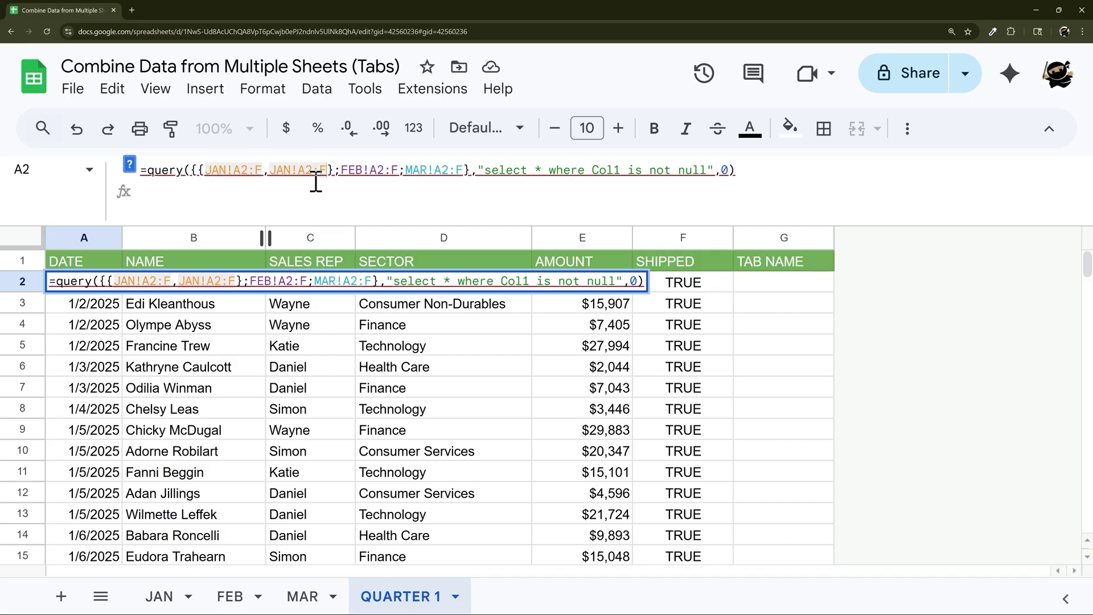
{"action": "key", "text": "Left"}
{"action": "key", "text": "BackSpace"}
{"action": "type", "text": "F"}
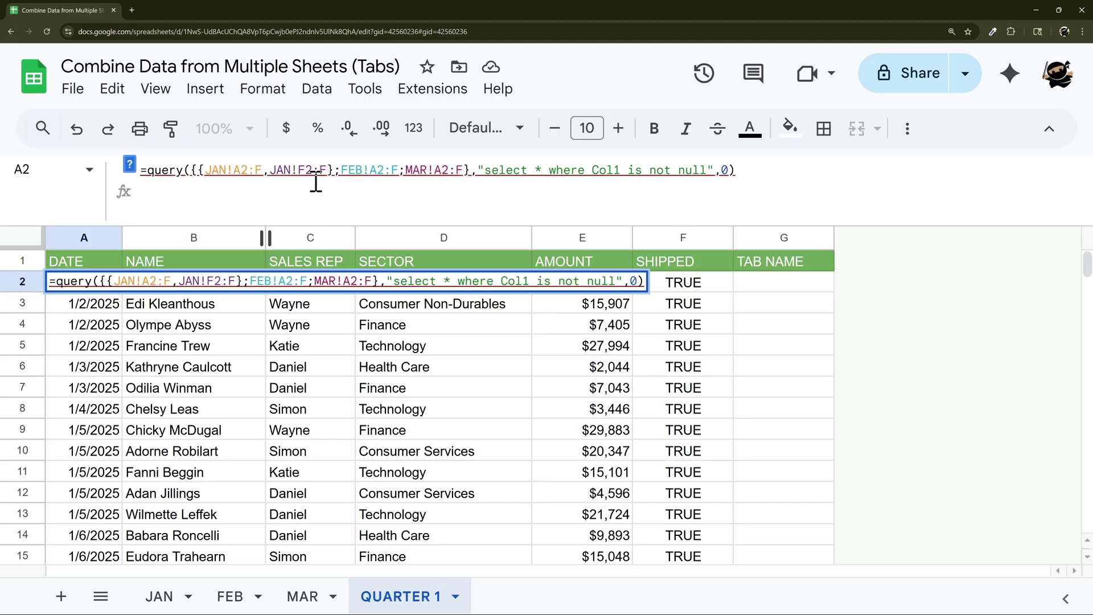
{"action": "type", "text": "{"}
{"action": "type", "text": "}"}
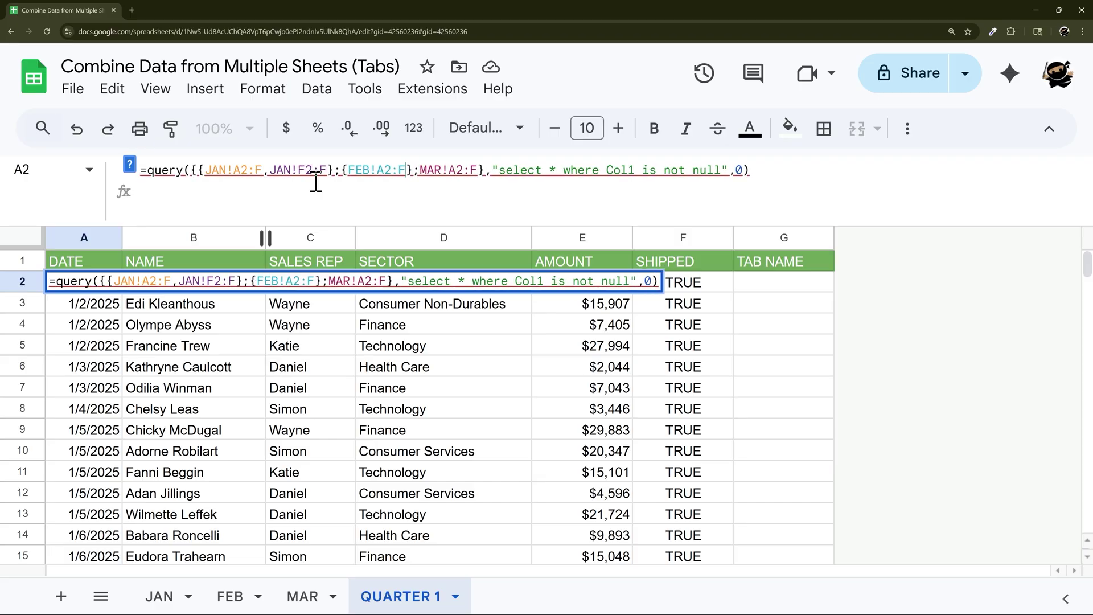
{"action": "type", "text": ","}
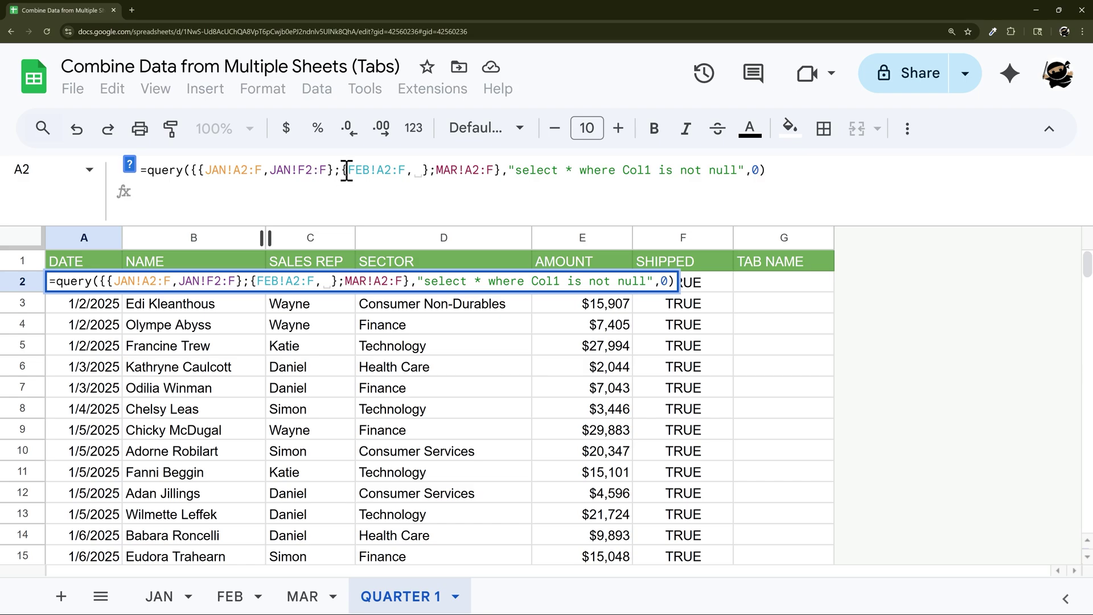
Step: Add FEB!F2:F alongside FEB!A2:F in the formula
{"action": "left_click_drag", "start_coordinate": [347, 170], "coordinate": [402, 170]}
{"action": "key", "text": "ctrl+c"}
{"action": "left_click", "coordinate": [412, 169]}
{"action": "key", "text": "ctrl+v"}
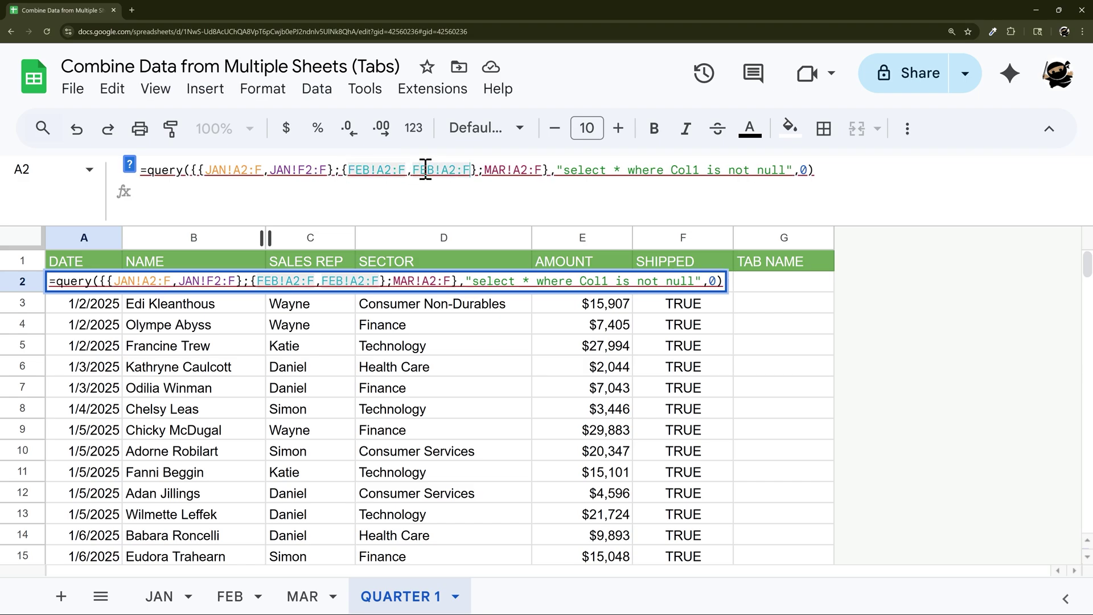
{"action": "key", "text": "BackSpace"}
{"action": "type", "text": "F"}
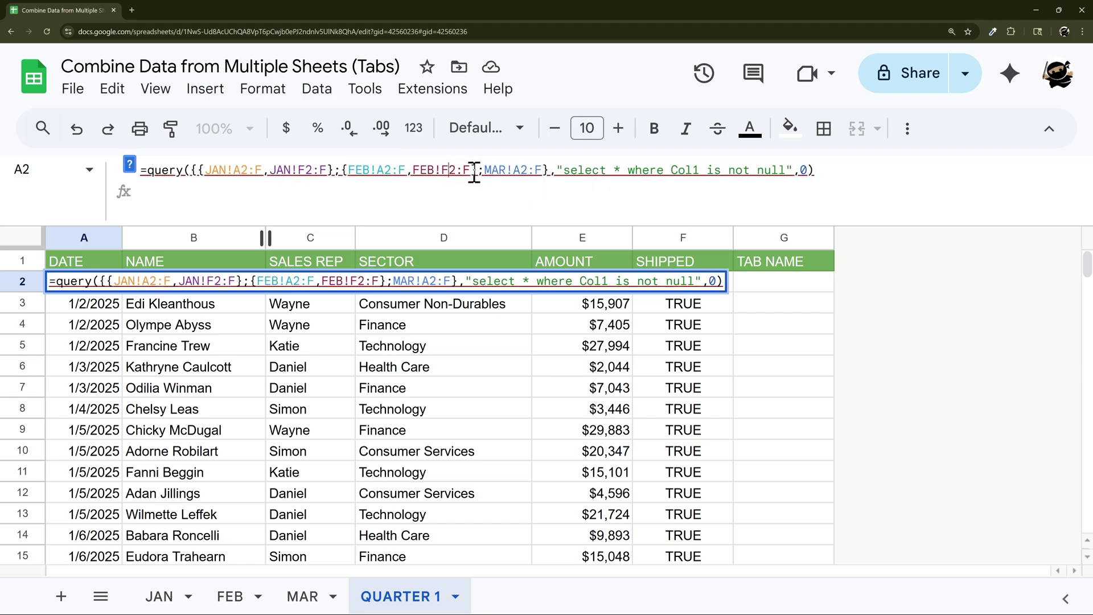
Step: Wrap MAR!A2:F in braces with MAR!F2:F and commit the stacking query
{"action": "left_click", "coordinate": [484, 170]}
{"action": "type", "text": "{"}
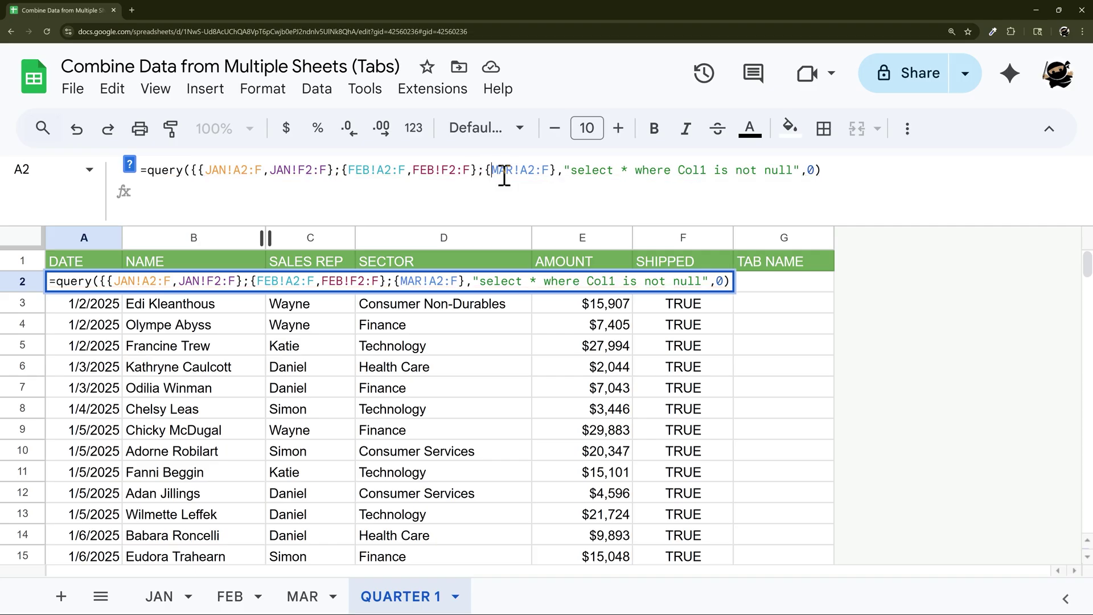
{"action": "key", "text": "Right"}
{"action": "type", "text": "}"}
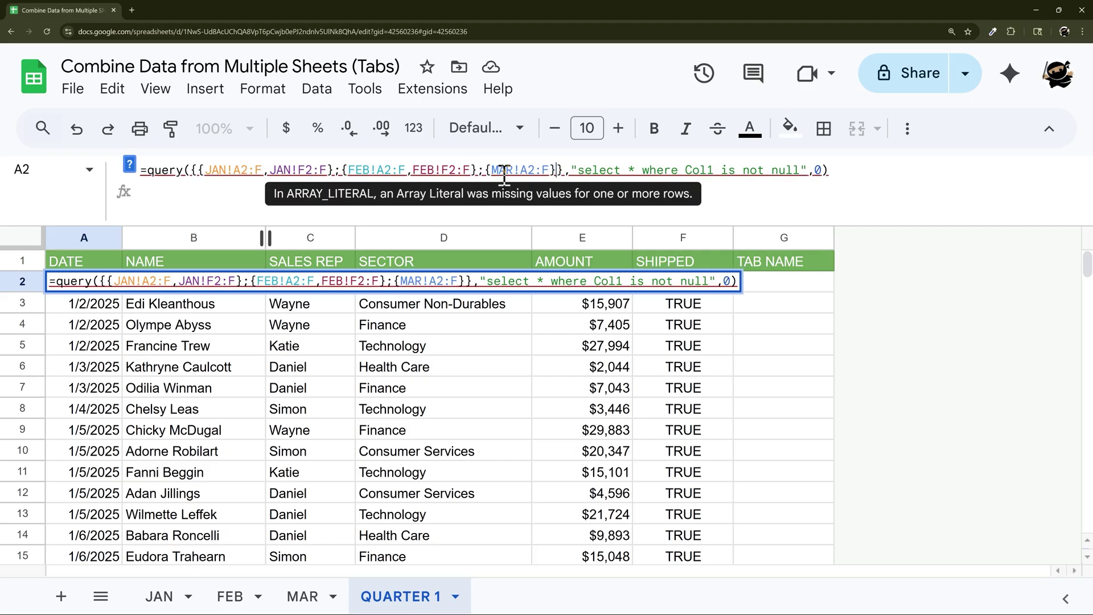
{"action": "left_click_drag", "start_coordinate": [497, 170], "coordinate": [546, 171]}
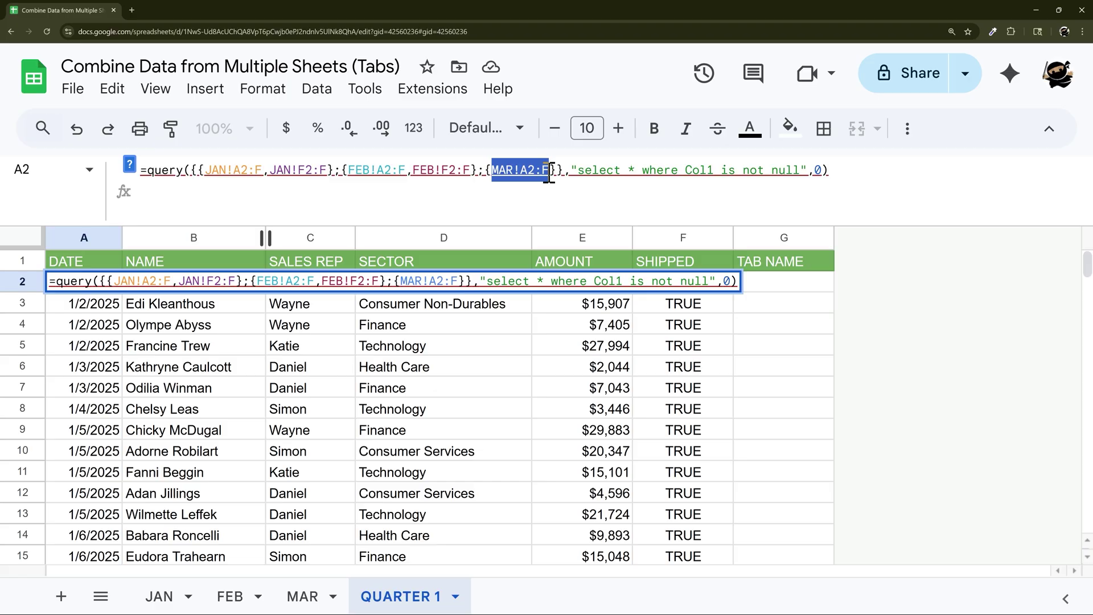
{"action": "key", "text": "ctrl+c"}
{"action": "left_click", "coordinate": [551, 169]}
{"action": "type", "text": ","}
{"action": "key", "text": "ctrl+v"}
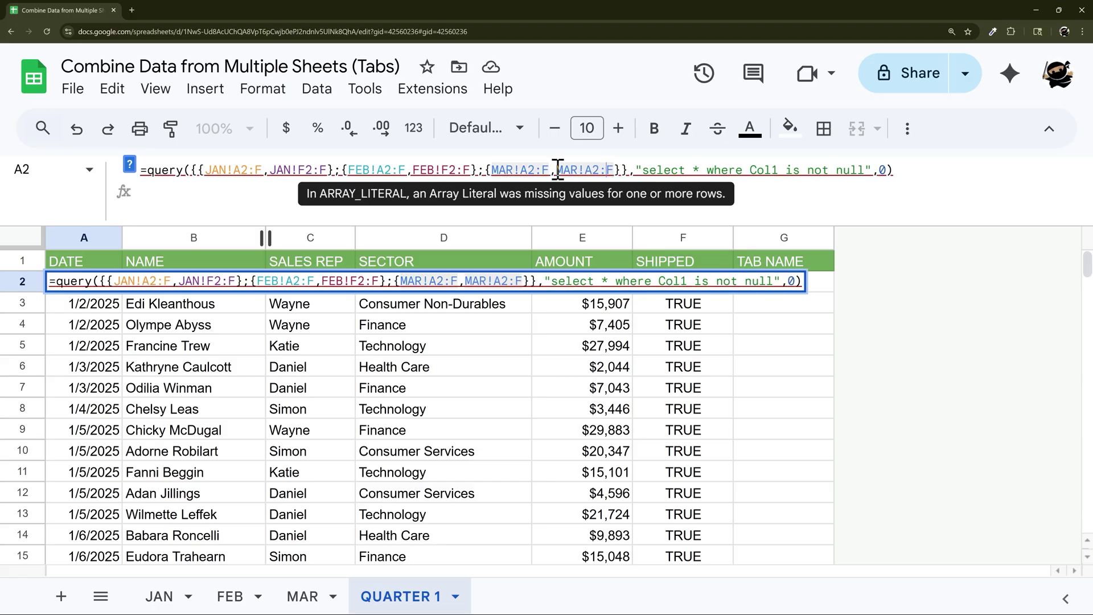
{"action": "key", "text": "BackSpace"}
{"action": "type", "text": "F"}
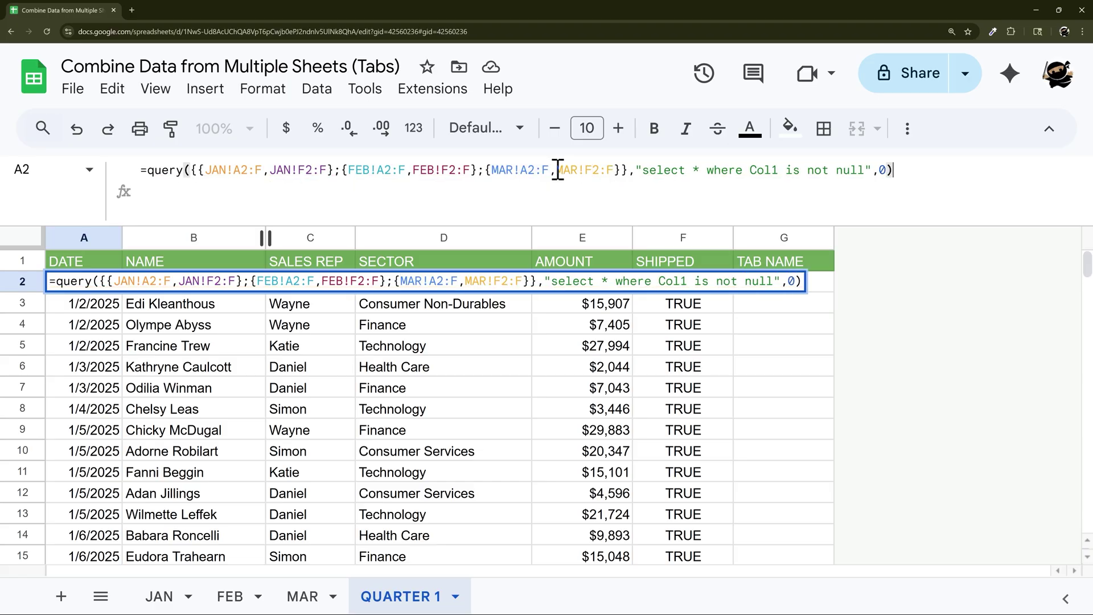
{"action": "key", "text": "Return"}
Step: Check that TAB NAME now shows TRUE on every row, leaving the formula unchanged
{"action": "left_click", "coordinate": [85, 284]}
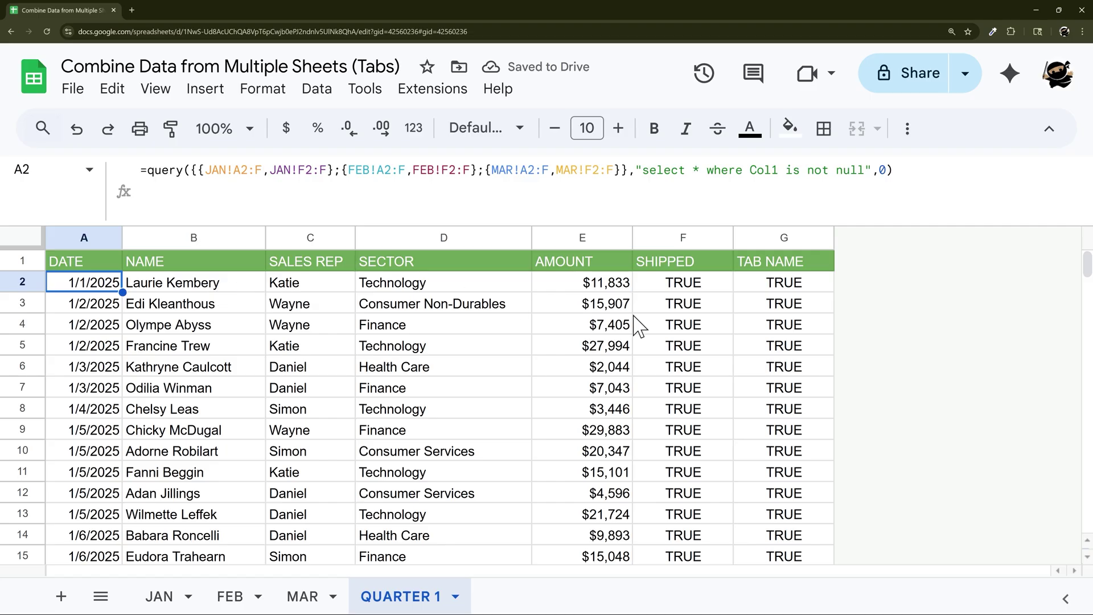
{"action": "left_click", "coordinate": [757, 282]}
{"action": "left_click_drag", "start_coordinate": [760, 345], "coordinate": [765, 430]}
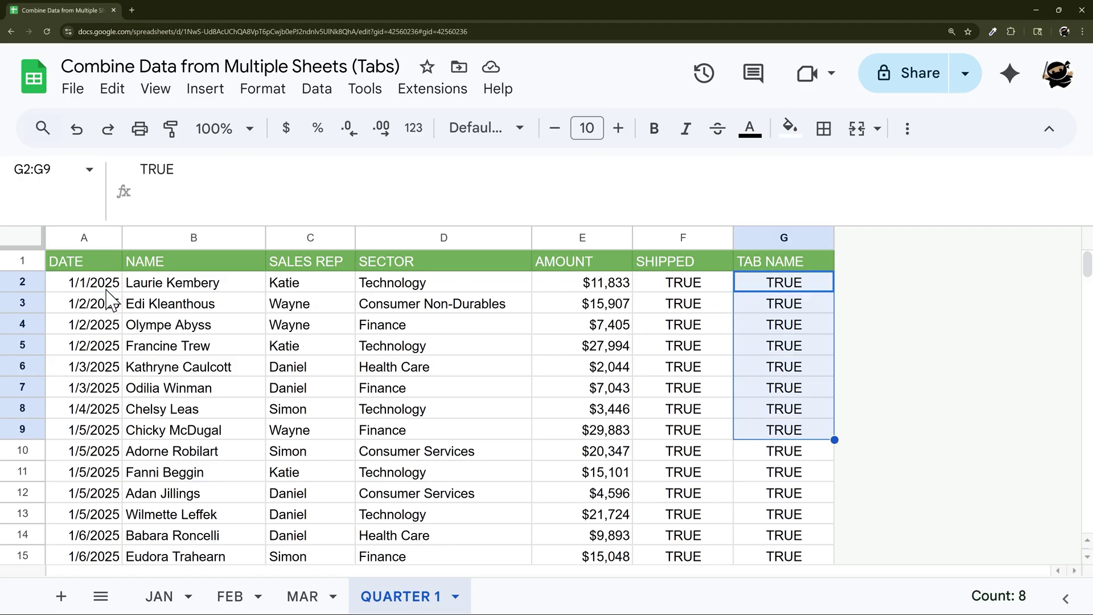
{"action": "left_click", "coordinate": [82, 283]}
{"action": "left_click_drag", "start_coordinate": [266, 169], "coordinate": [328, 174]}
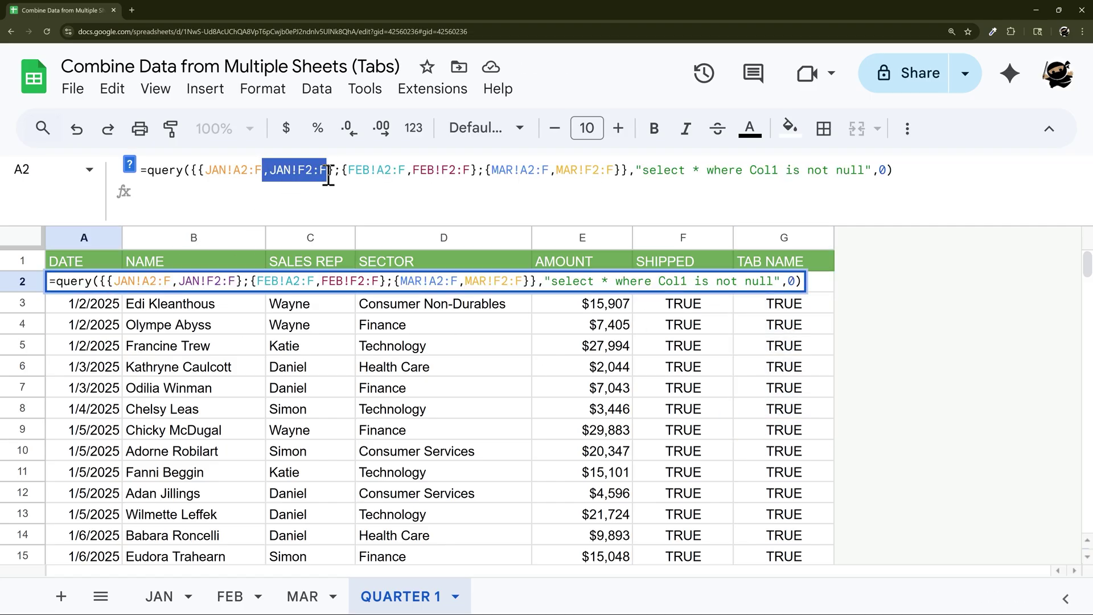
{"action": "left_click", "coordinate": [276, 170]}
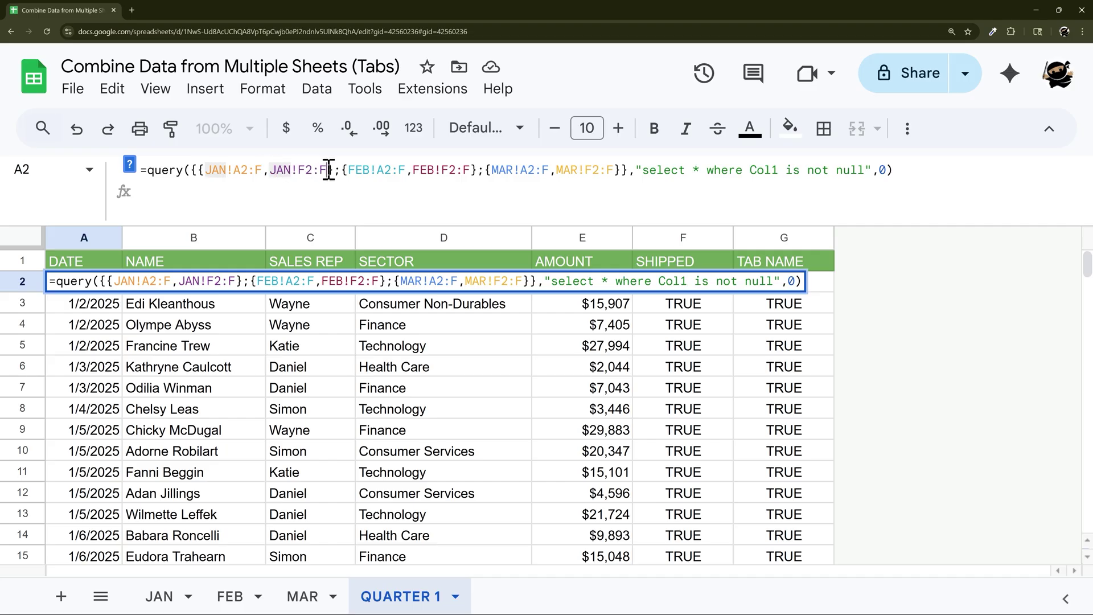
{"action": "left_click_drag", "start_coordinate": [329, 170], "coordinate": [272, 171]}
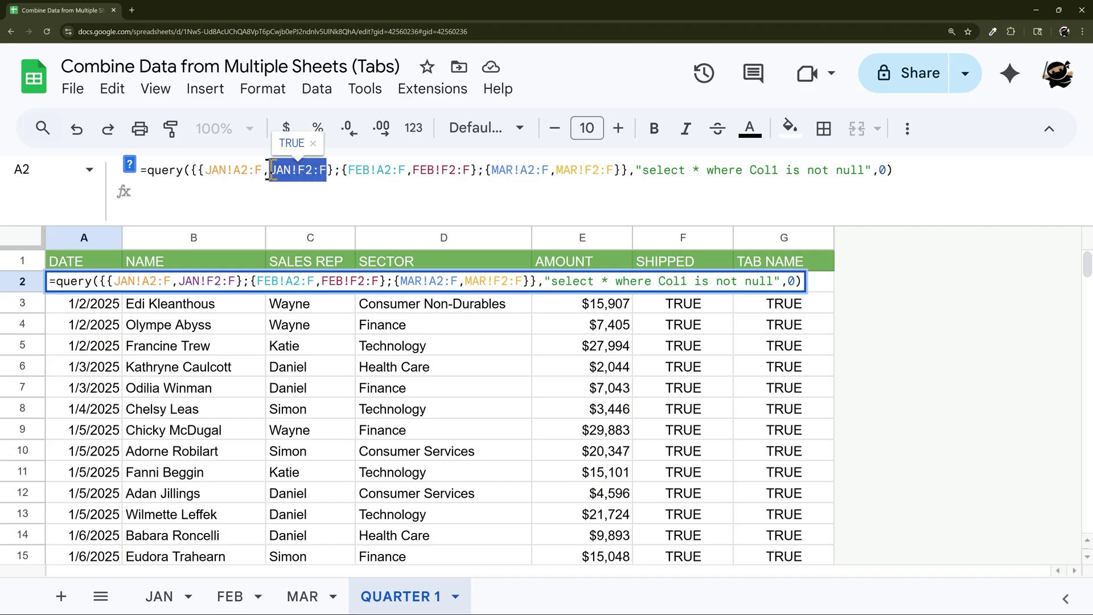
{"action": "key", "text": "Escape"}
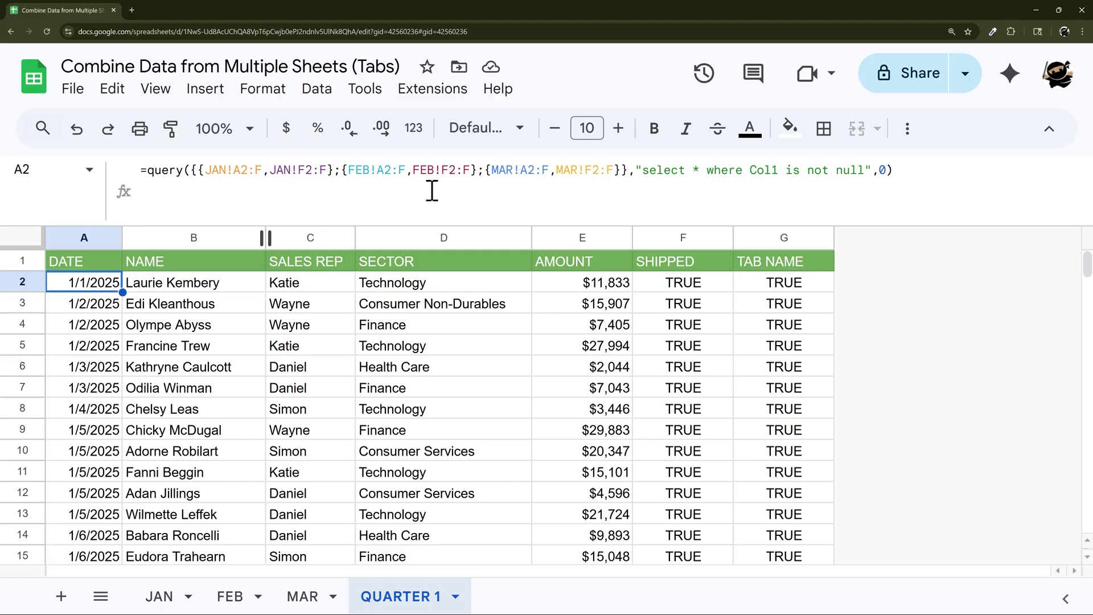
{"action": "right_click", "coordinate": [765, 239]}
Step: Insert column H after TAB NAME and enter =rept("JAN|",3) in H2
{"action": "left_click", "coordinate": [821, 320]}
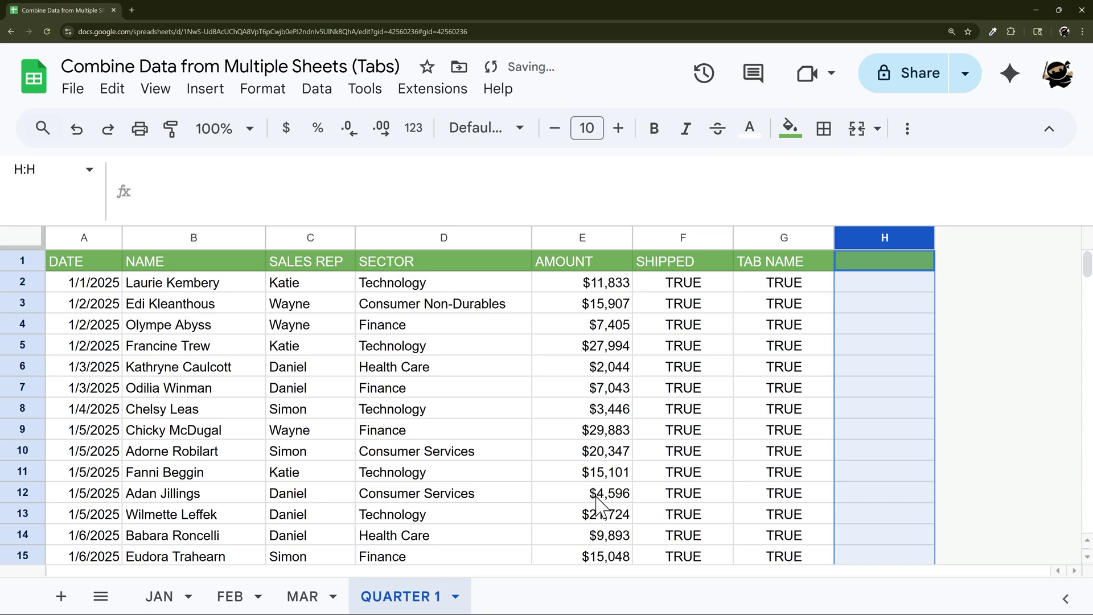
{"action": "left_click", "coordinate": [877, 287]}
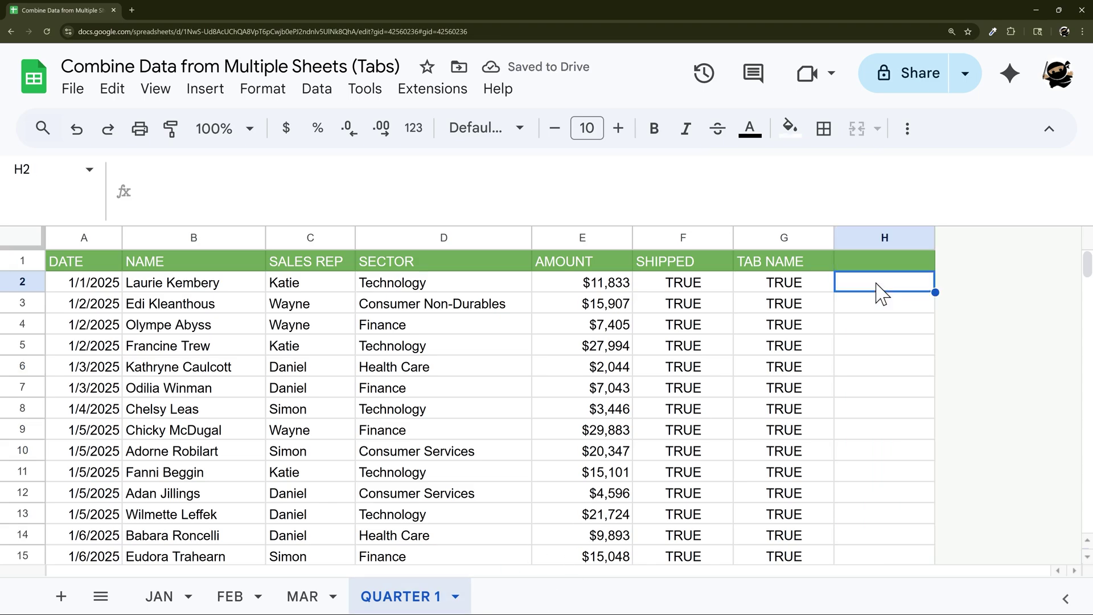
{"action": "type", "text": "="}
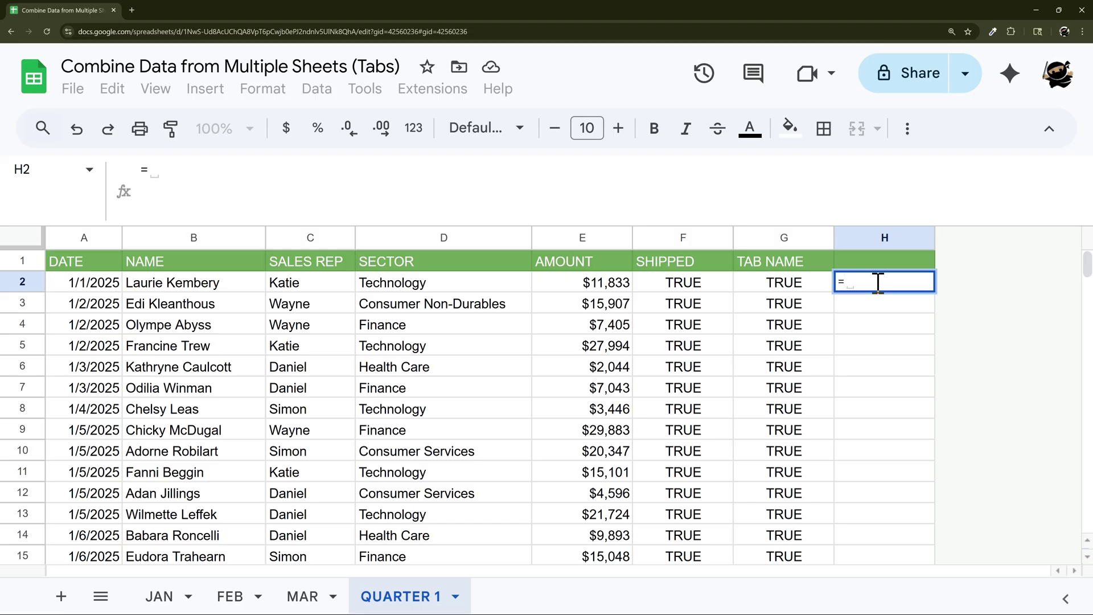
{"action": "type", "text": "rept("}
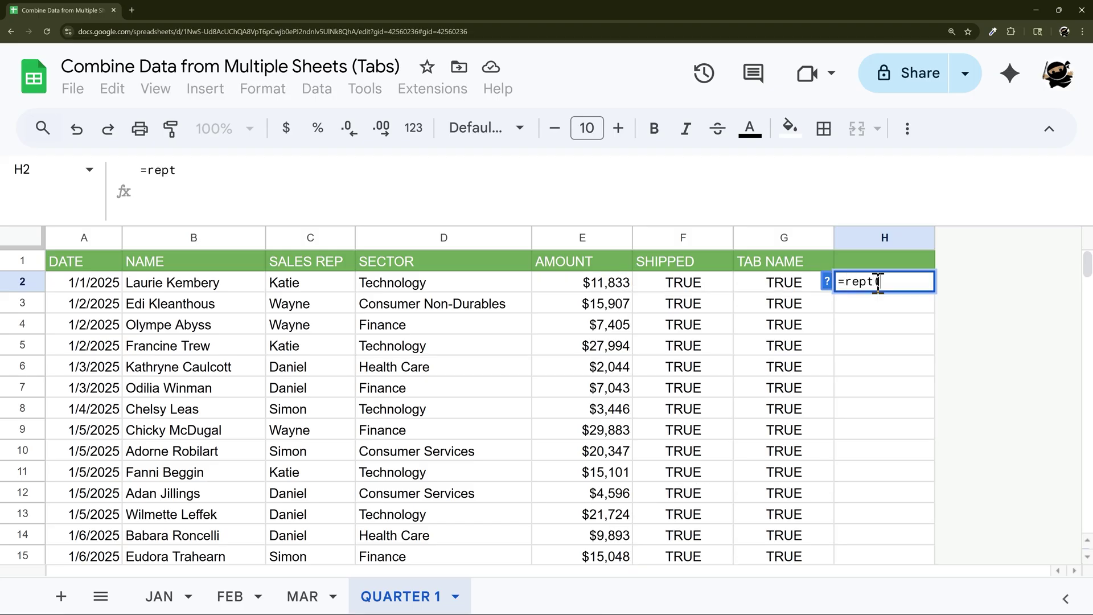
{"action": "type", "text": "\""}
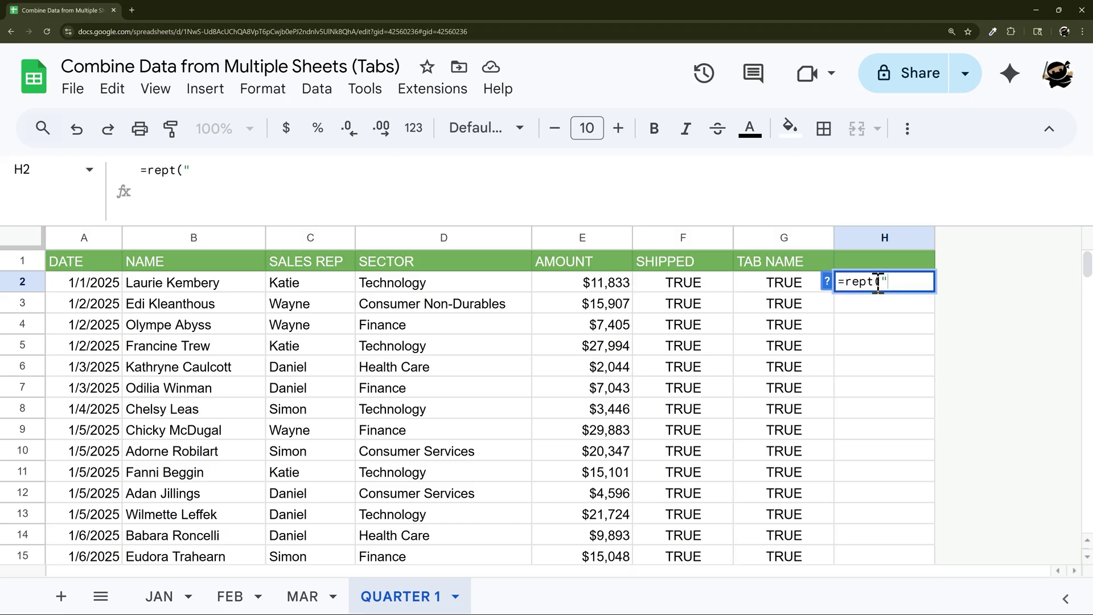
{"action": "type", "text": "JAN\", 3)"}
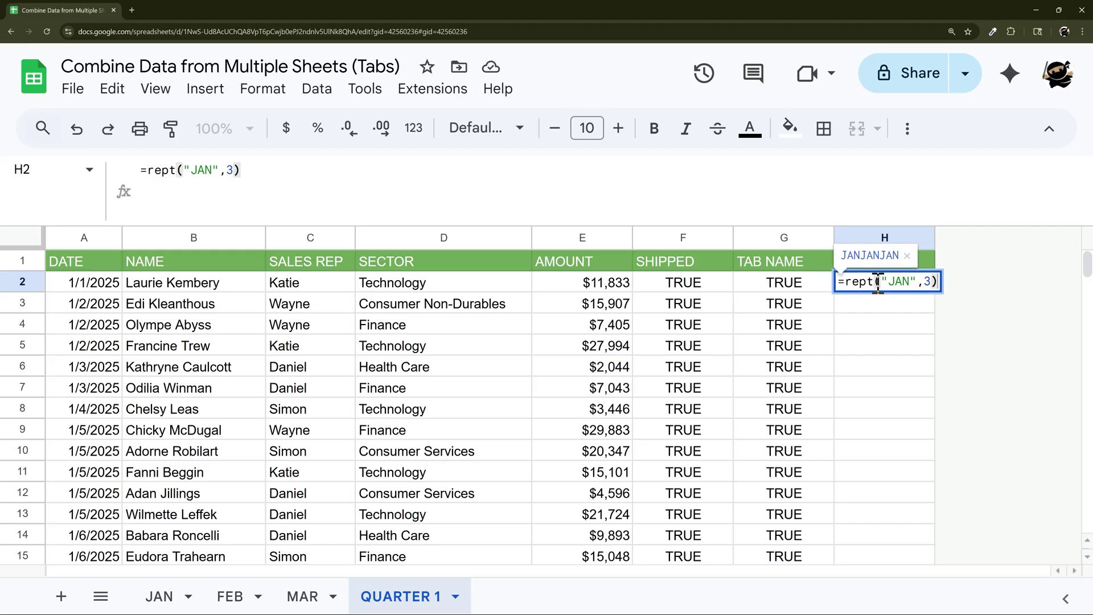
{"action": "key", "text": "Return"}
{"action": "left_click", "coordinate": [640, 431]}
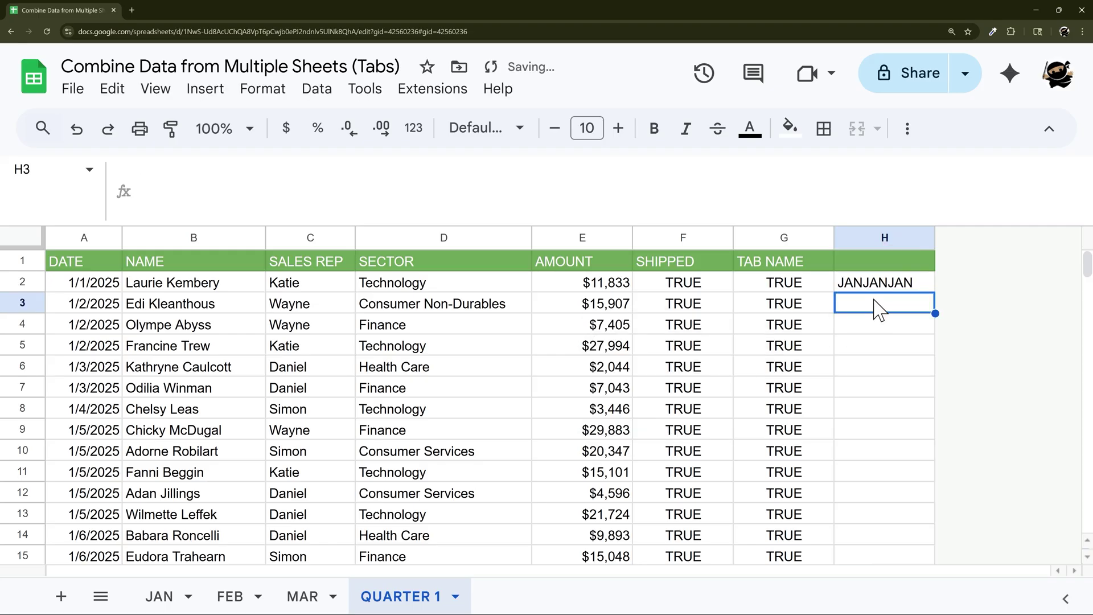
{"action": "left_click", "coordinate": [883, 288]}
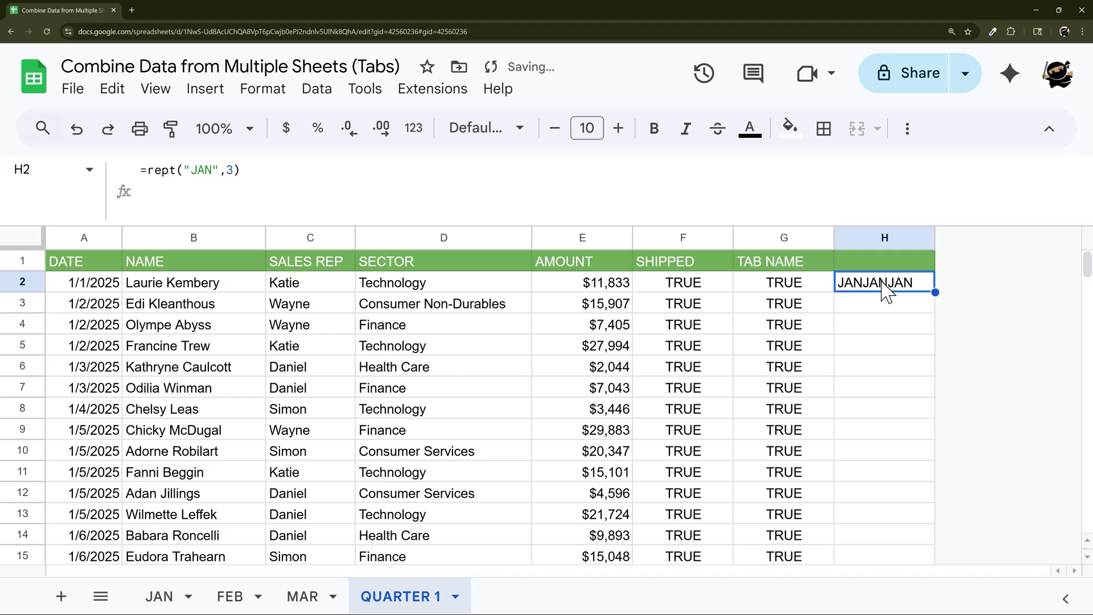
{"action": "left_click", "coordinate": [215, 169]}
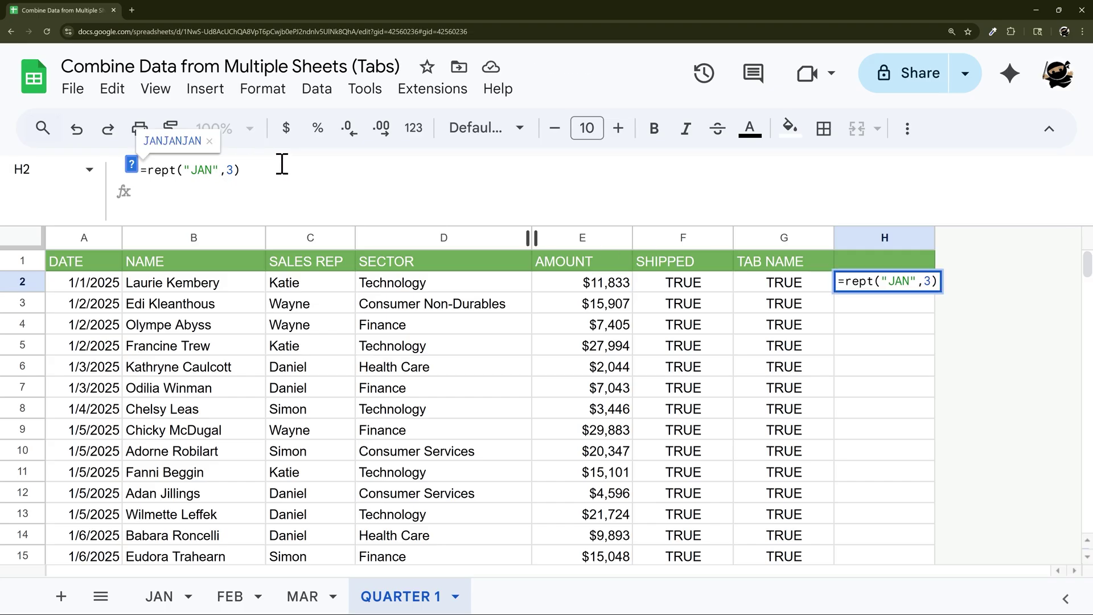
{"action": "type", "text": "|"}
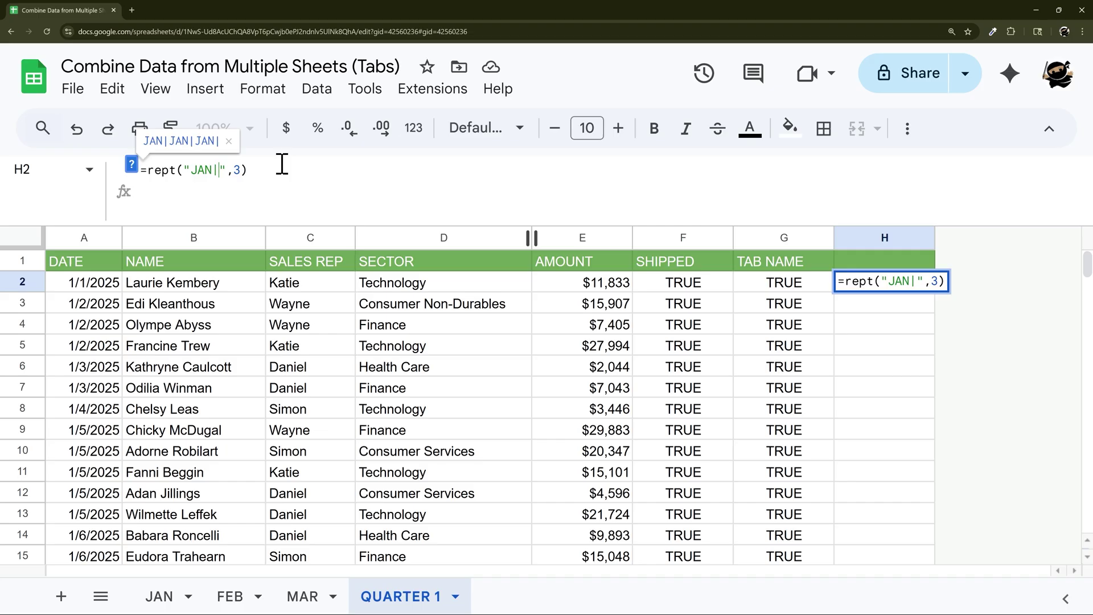
{"action": "key", "text": "Return"}
Step: Wrap the REPT formula in SPLIT on "|" to spread JAN across three cells
{"action": "left_click", "coordinate": [848, 283]}
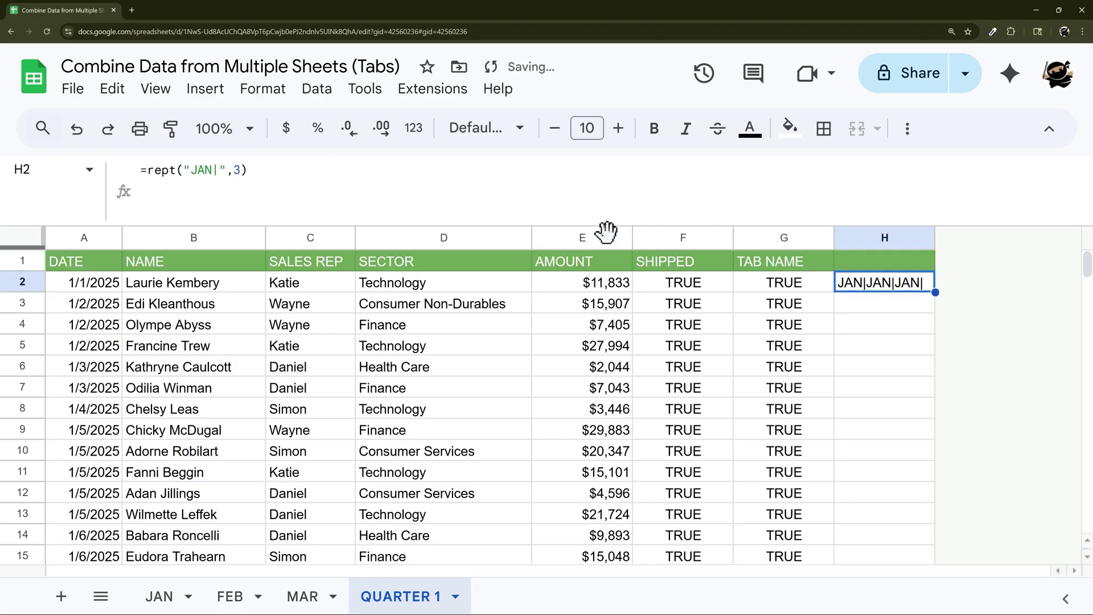
{"action": "left_click", "coordinate": [147, 170]}
{"action": "type", "text": "split("}
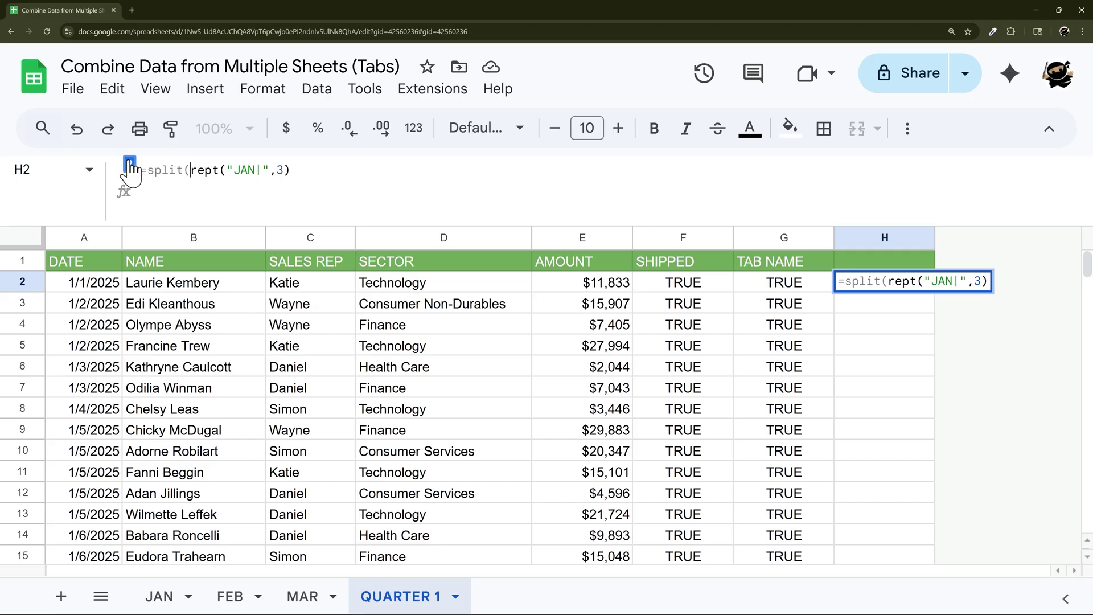
{"action": "left_click", "coordinate": [128, 167]}
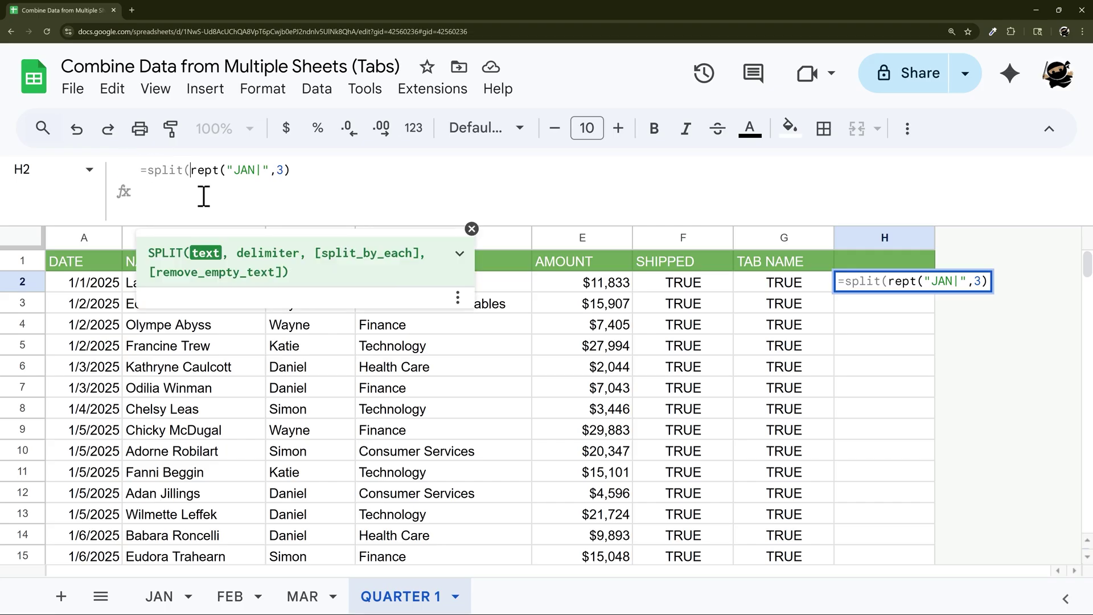
{"action": "left_click", "coordinate": [313, 166]}
{"action": "type", "text": ",\"}|"}
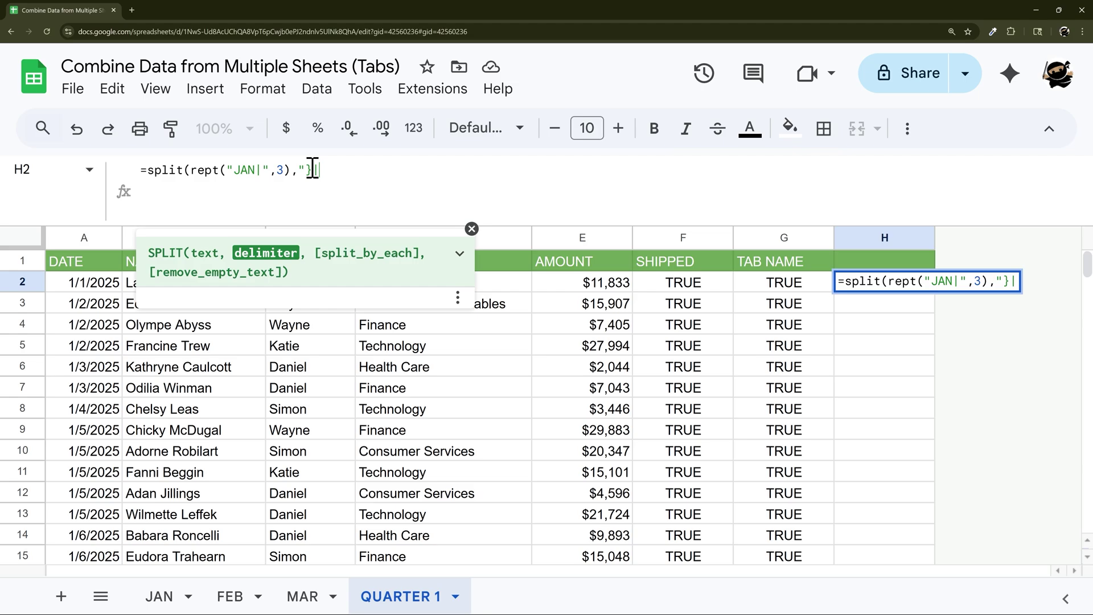
{"action": "key", "text": "BackSpace"}
{"action": "type", "text": "|\""}
{"action": "key", "text": "Return"}
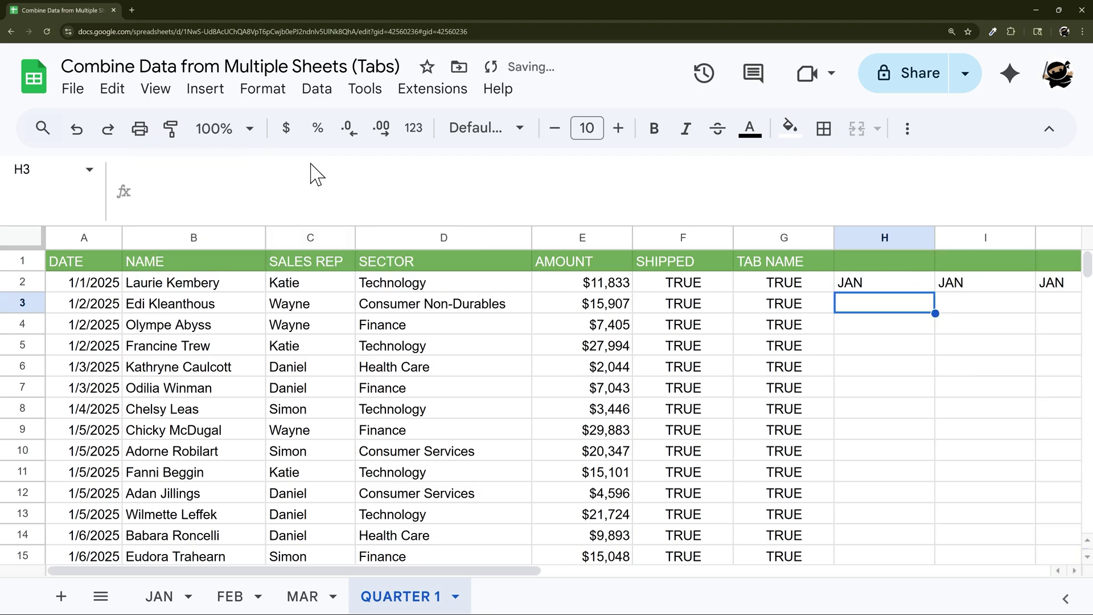
Step: Check the three JAN values, then wrap the formula in TRANSPOSE to list them down H2:H4
{"action": "left_click_drag", "start_coordinate": [465, 571], "coordinate": [669, 586]}
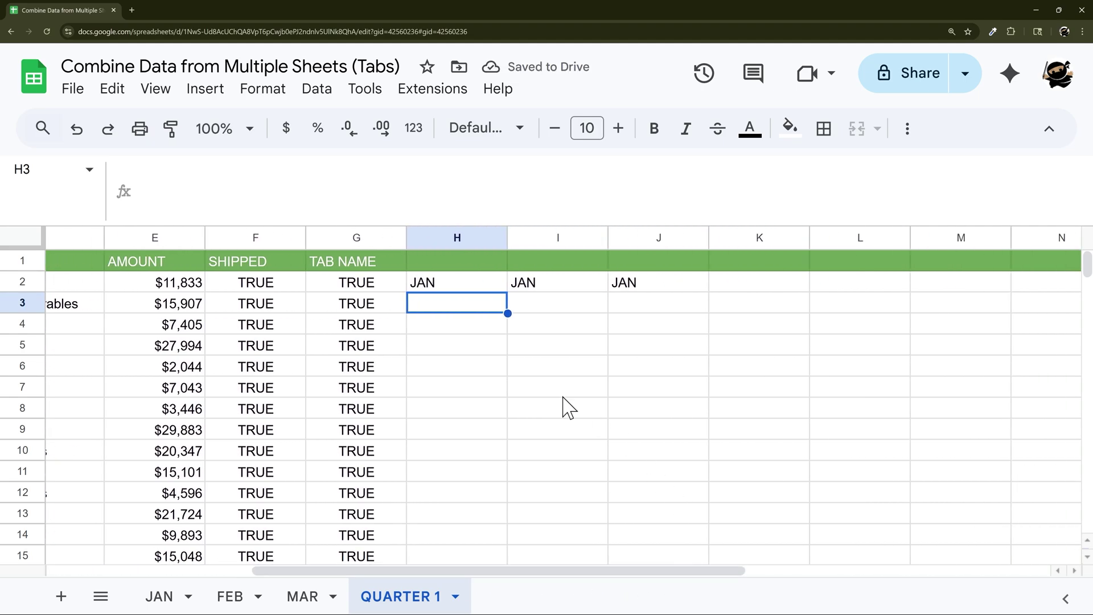
{"action": "left_click", "coordinate": [462, 288]}
{"action": "left_click", "coordinate": [532, 288]}
{"action": "left_click", "coordinate": [642, 280]}
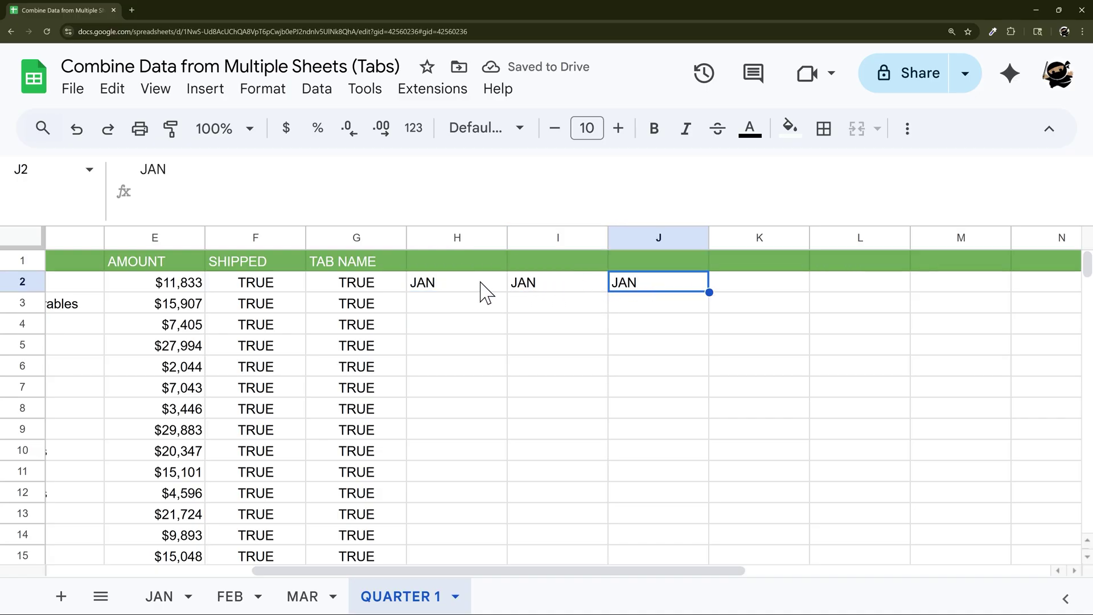
{"action": "left_click", "coordinate": [476, 287]}
{"action": "left_click", "coordinate": [150, 170]}
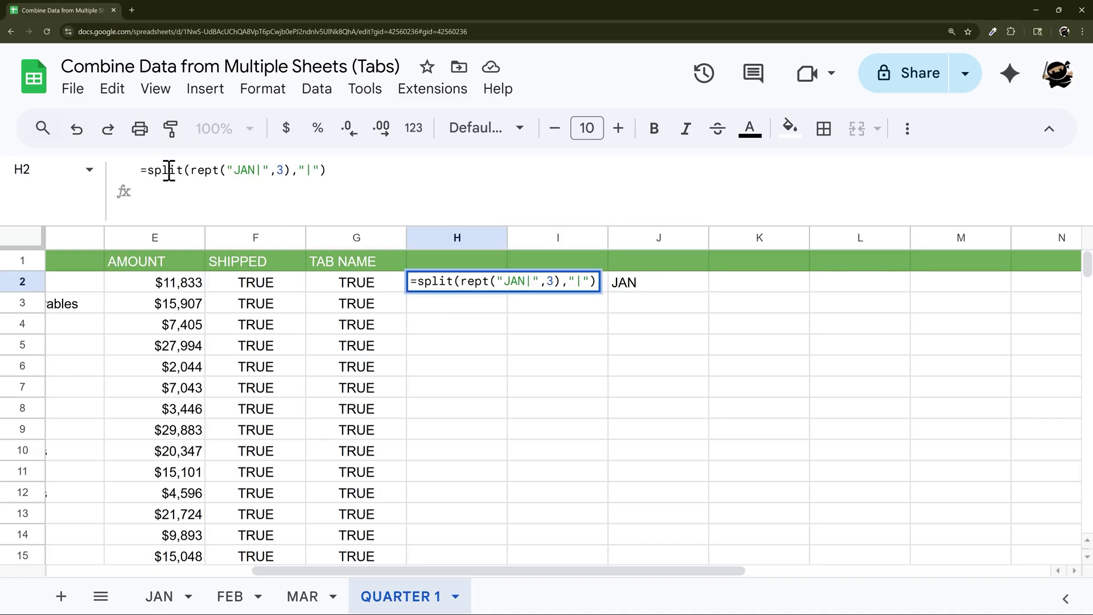
{"action": "type", "text": "transpose("}
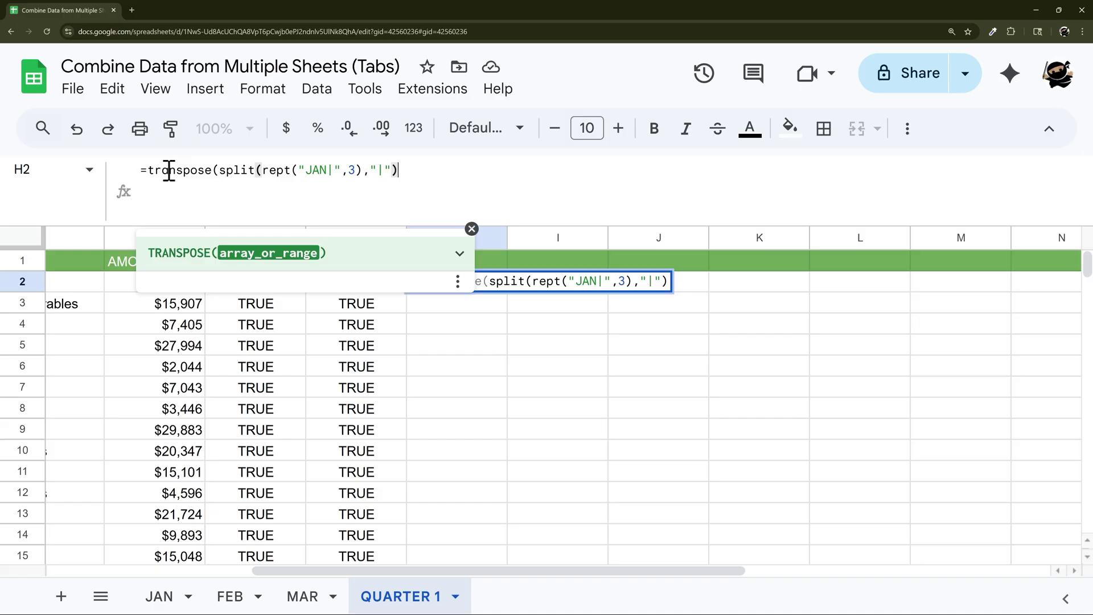
{"action": "type", "text": ")"}
{"action": "key", "text": "Return"}
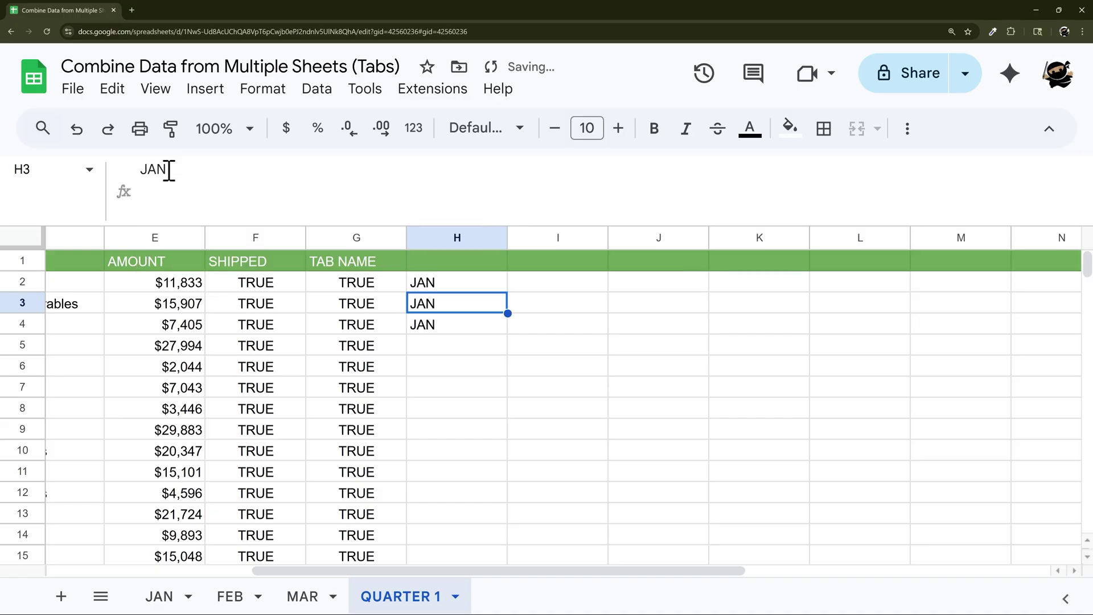
{"action": "left_click", "coordinate": [433, 284]}
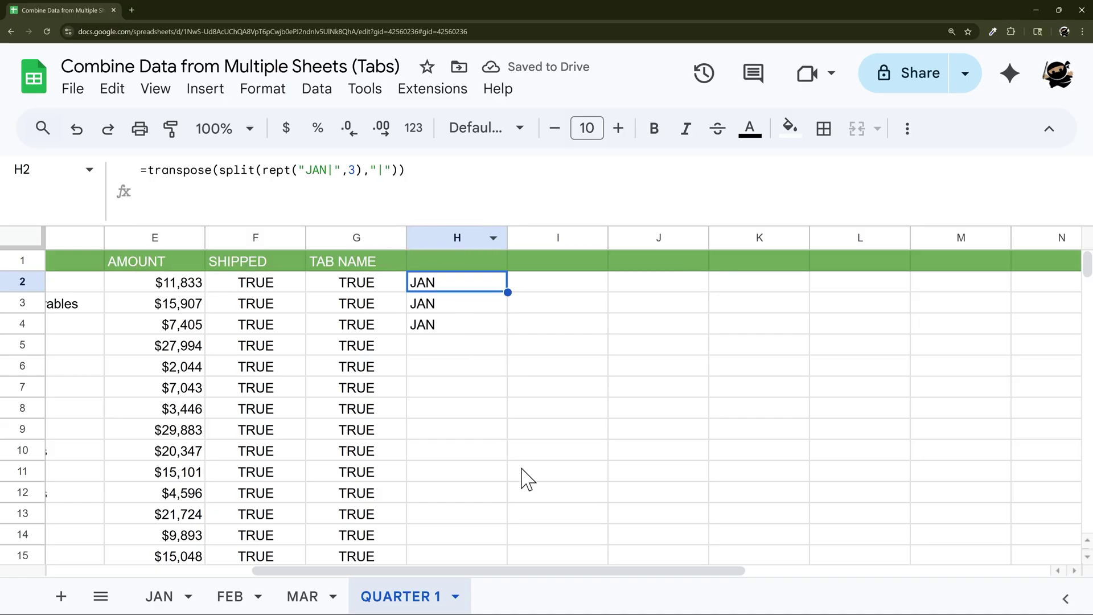
{"action": "left_click_drag", "start_coordinate": [517, 571], "coordinate": [432, 595]}
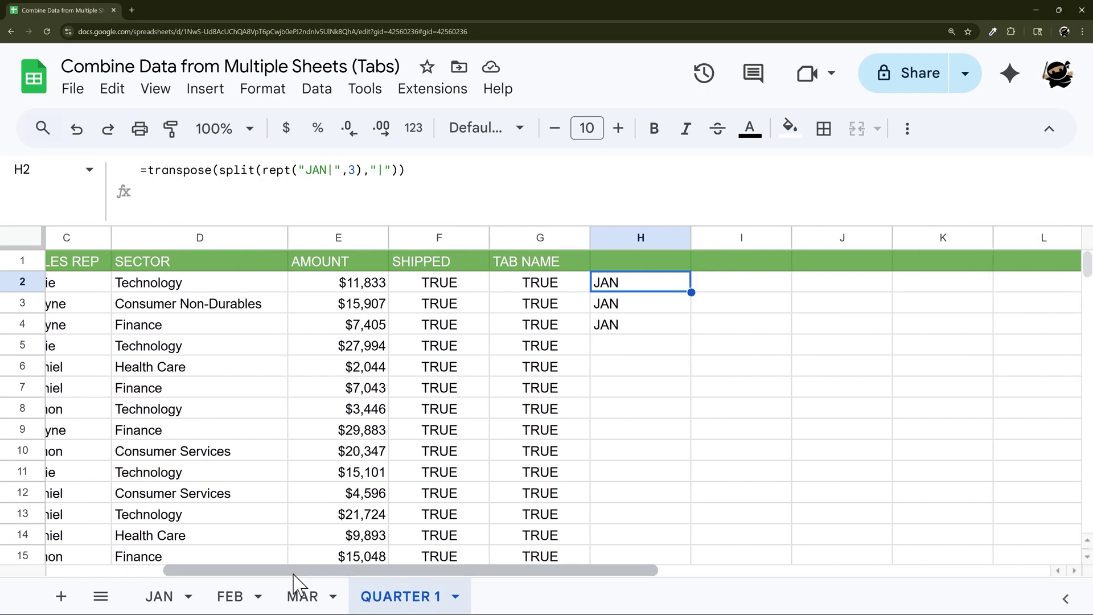
{"action": "left_click_drag", "start_coordinate": [293, 572], "coordinate": [155, 575]}
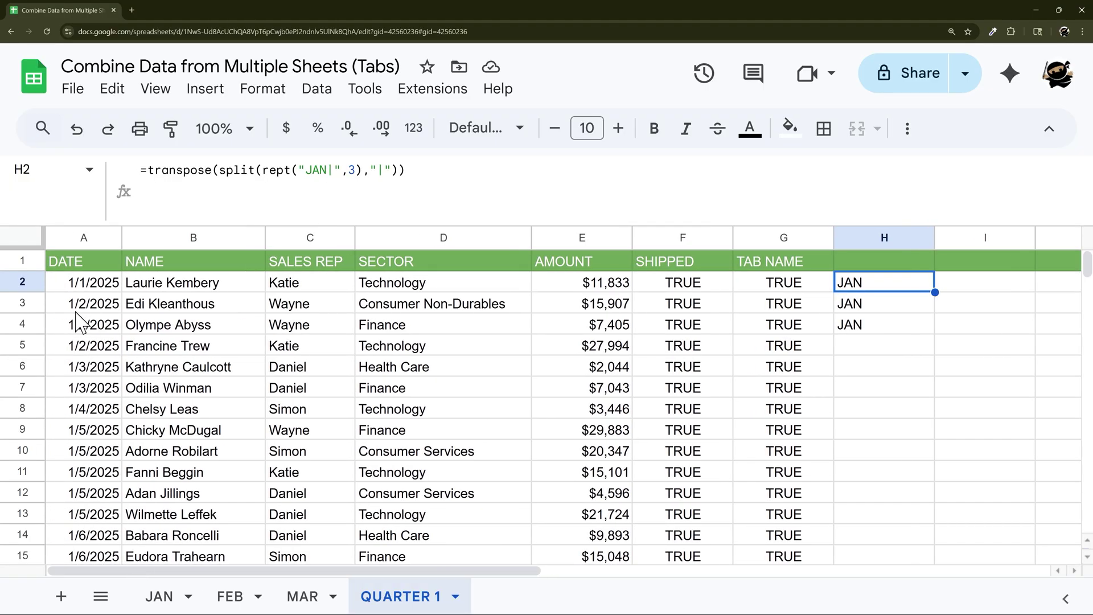
{"action": "left_click", "coordinate": [85, 285]}
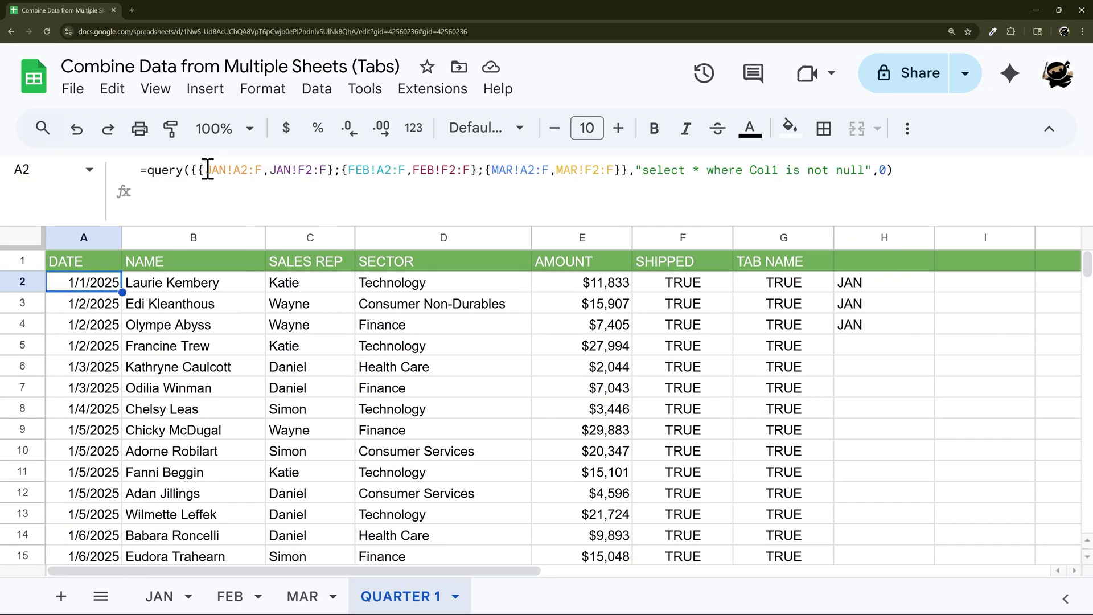
{"action": "left_click_drag", "start_coordinate": [206, 170], "coordinate": [263, 171]}
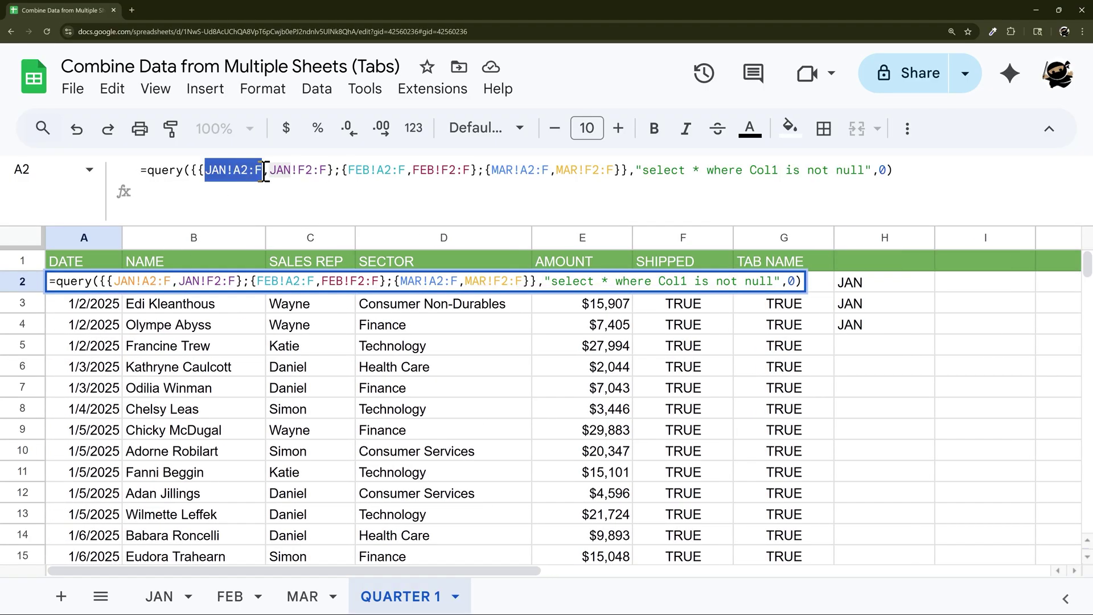
{"action": "left_click_drag", "start_coordinate": [642, 170], "coordinate": [875, 161]}
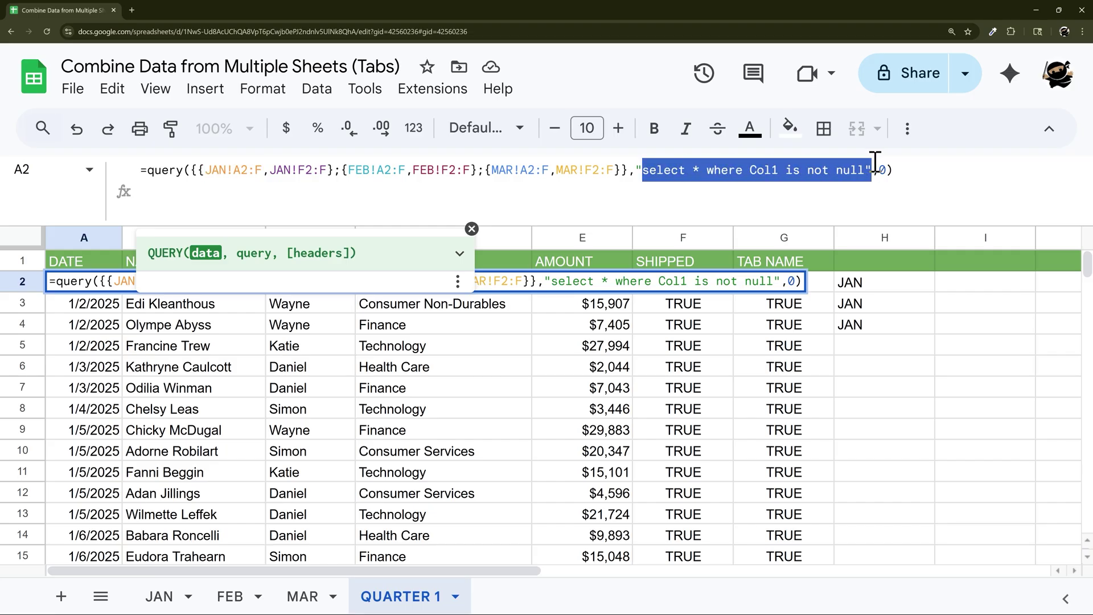
{"action": "key", "text": "Escape"}
{"action": "left_click", "coordinate": [857, 285]}
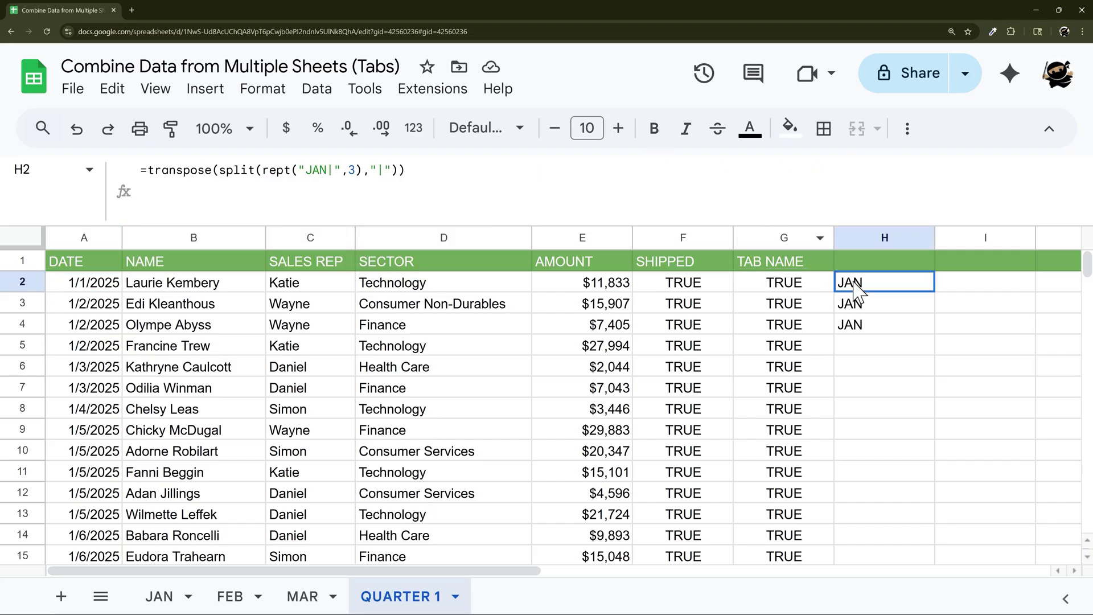
{"action": "key", "text": "F2"}
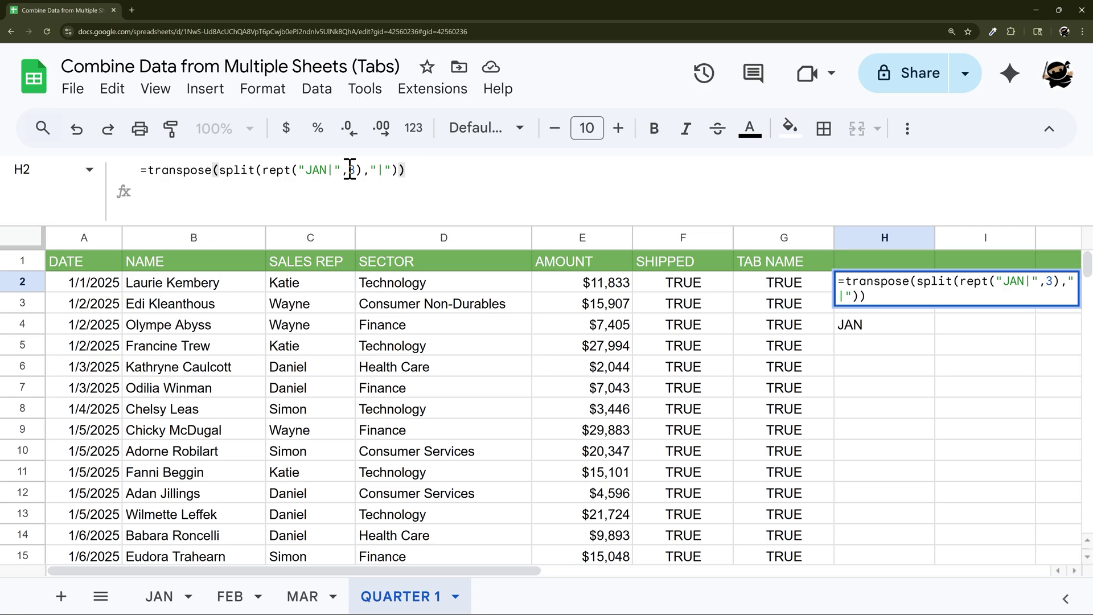
{"action": "left_click", "coordinate": [152, 597]}
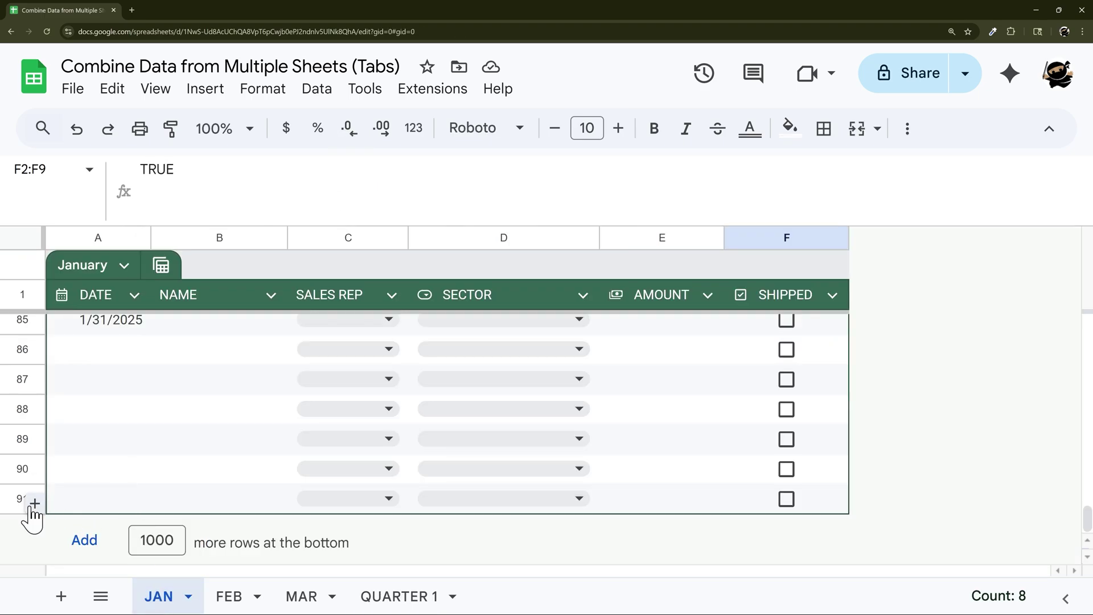
{"action": "left_click", "coordinate": [398, 598]}
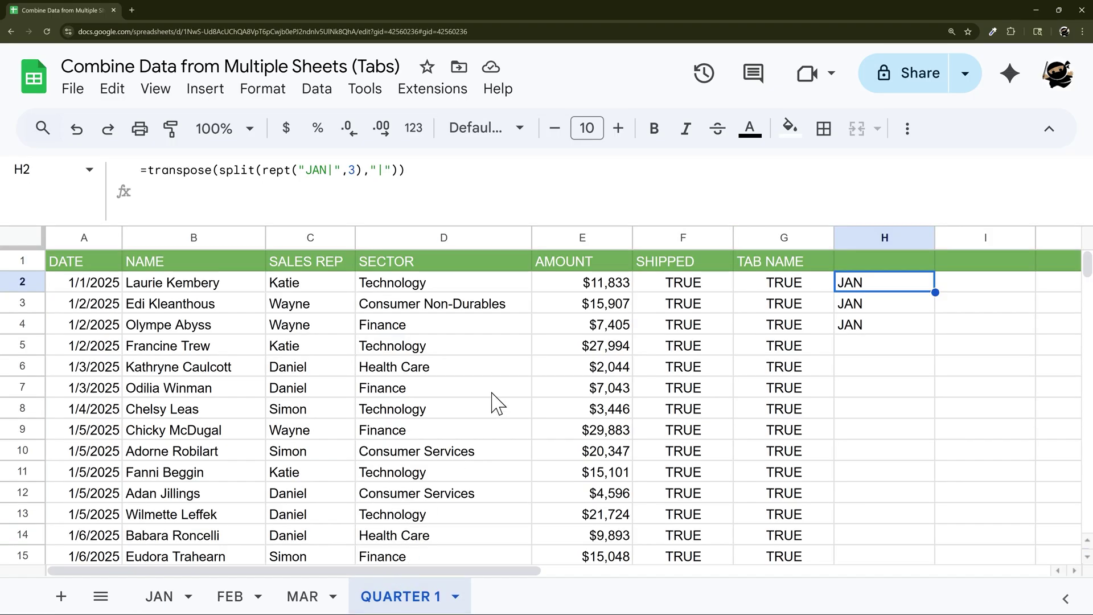
Step: Replace the repeat count 3 in H2's REPT with rows(Jan!A2:A)
{"action": "left_click", "coordinate": [358, 169]}
{"action": "key", "text": "BackSpace"}
{"action": "type", "text": "rows(J"}
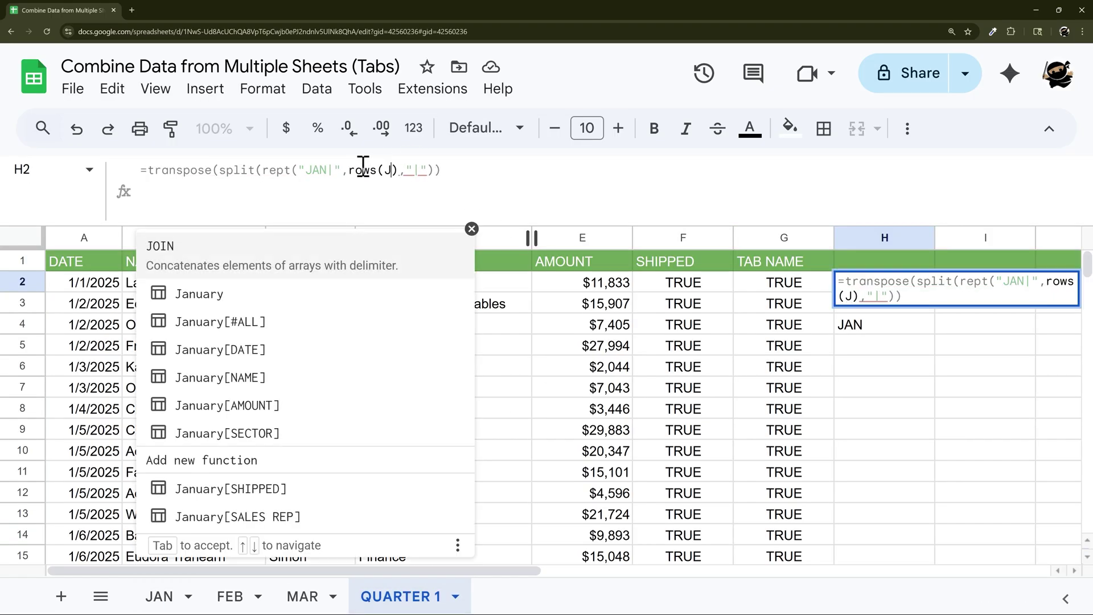
{"action": "type", "text": "an!"}
{"action": "type", "text": "A2:A"}
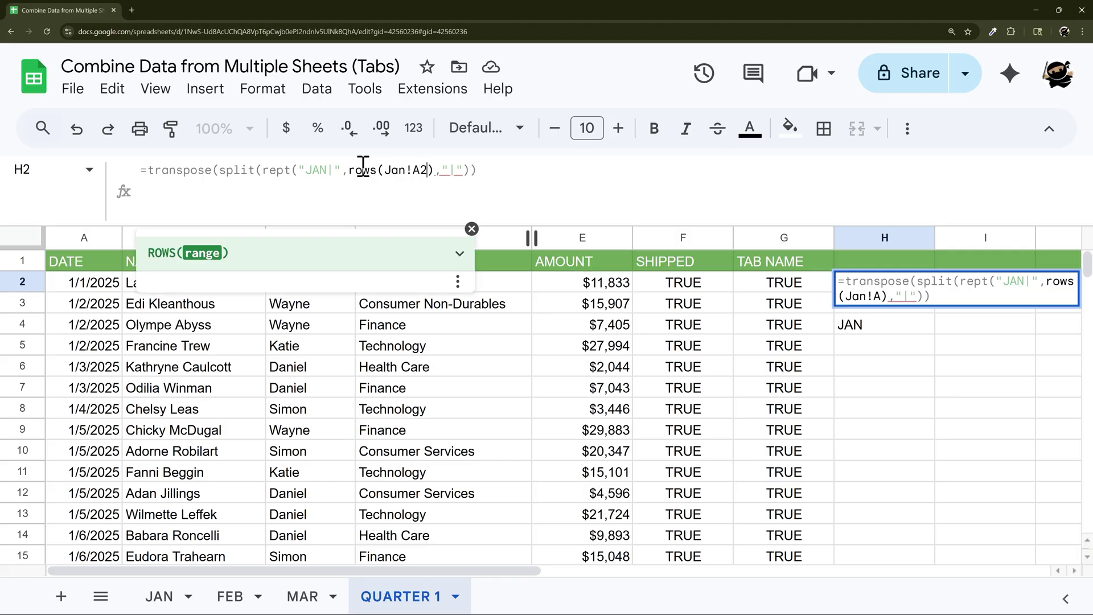
{"action": "type", "text": ")"}
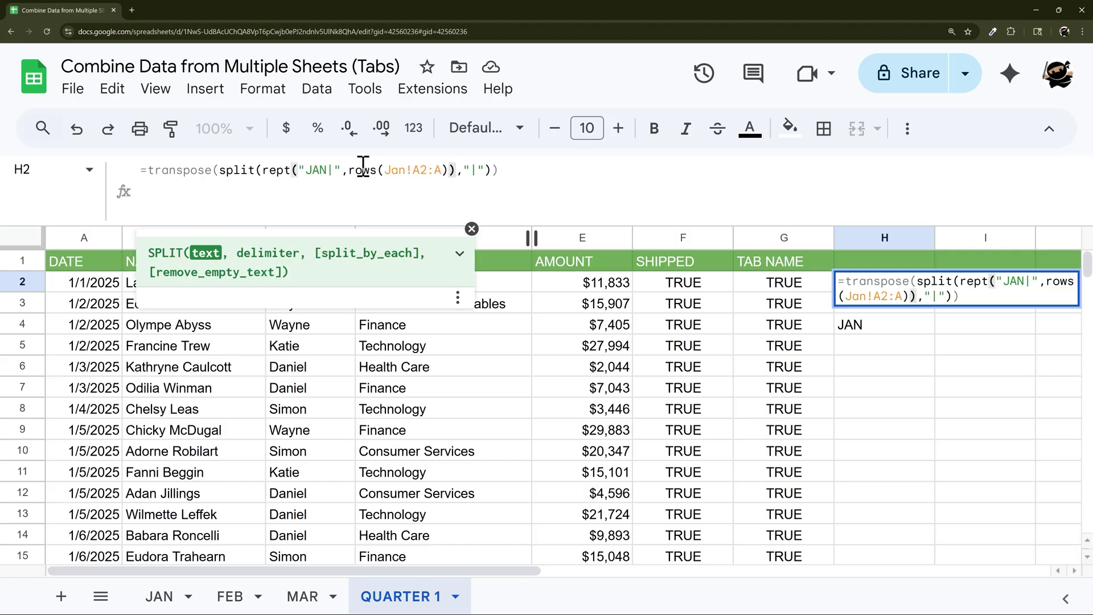
{"action": "key", "text": "Return"}
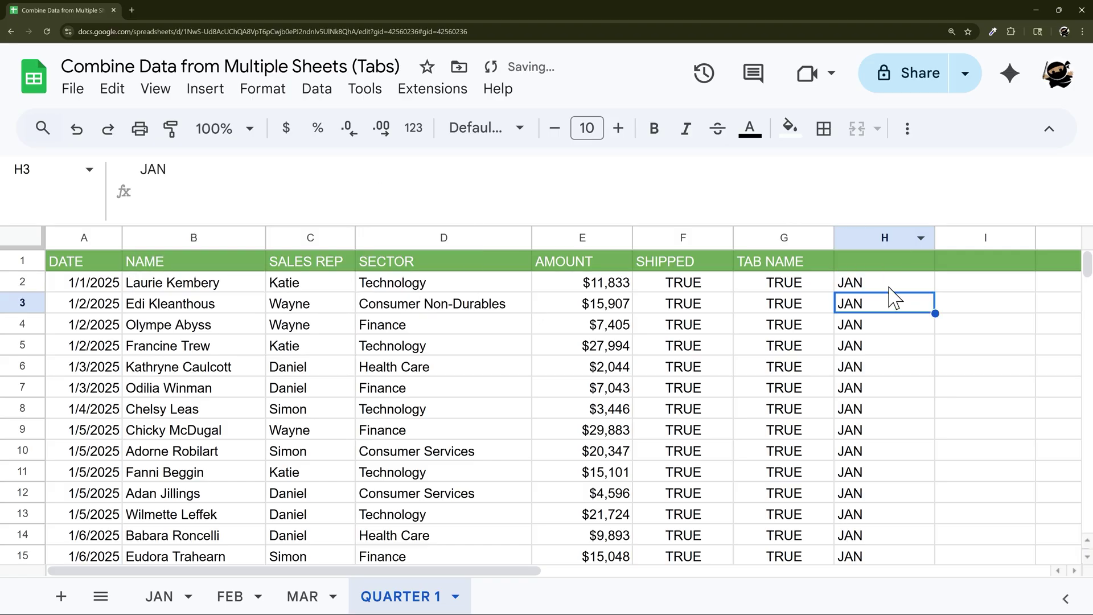
Step: Verify the JAN labels run down to row 91, comparing against the JAN sheet's rows
{"action": "scroll", "coordinate": [859, 273], "scroll_direction": "down", "scroll_amount": 20}
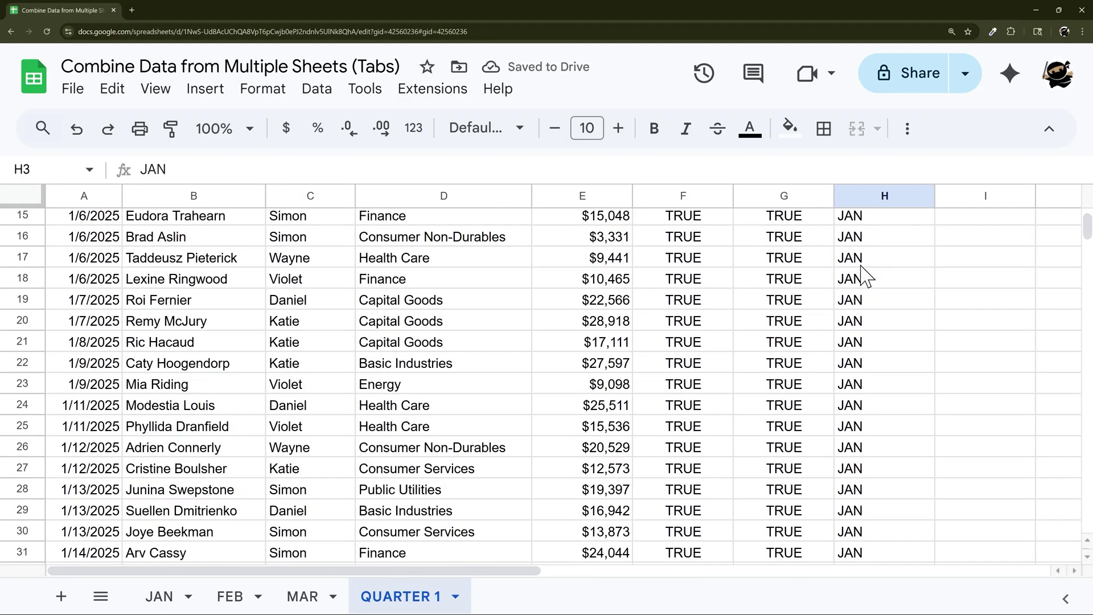
{"action": "scroll", "coordinate": [850, 324], "scroll_direction": "down", "scroll_amount": 10}
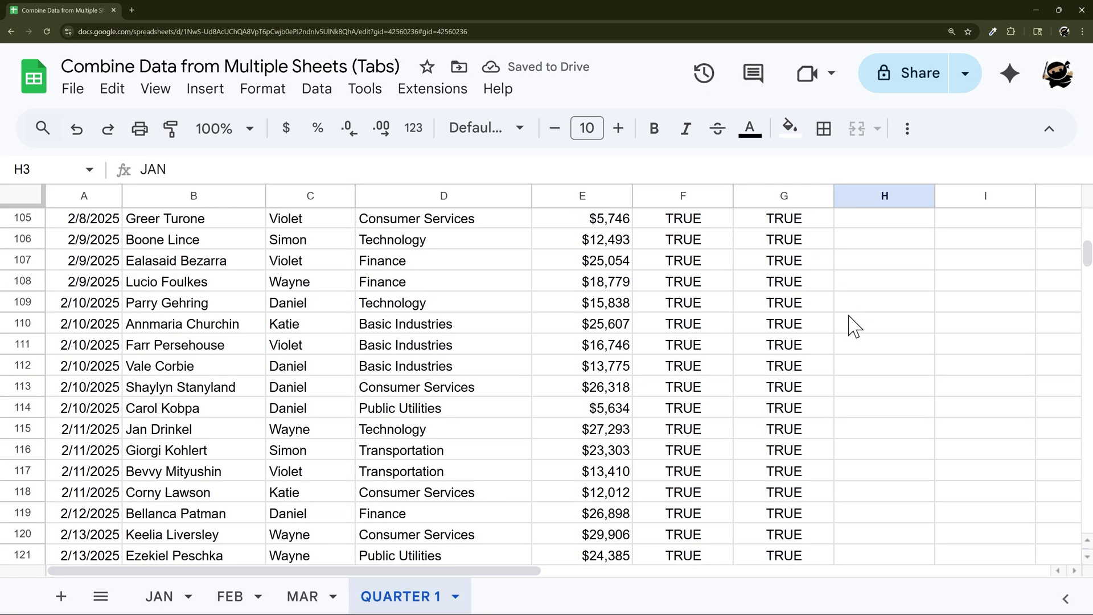
{"action": "scroll", "coordinate": [848, 324], "scroll_direction": "up", "scroll_amount": 6}
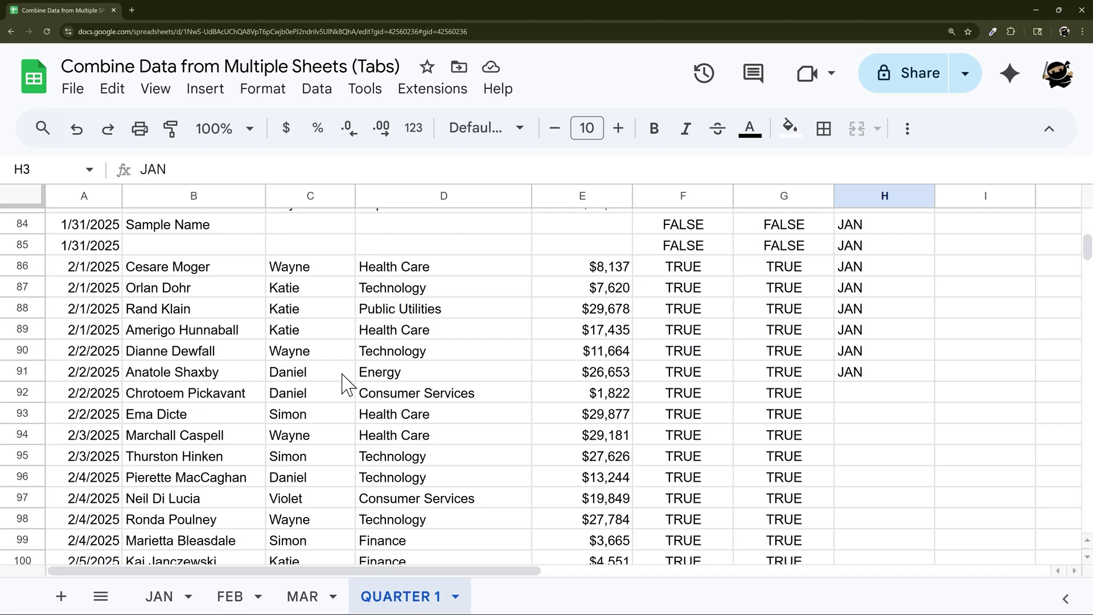
{"action": "left_click", "coordinate": [29, 266]}
{"action": "left_click_drag", "start_coordinate": [29, 265], "coordinate": [24, 367]}
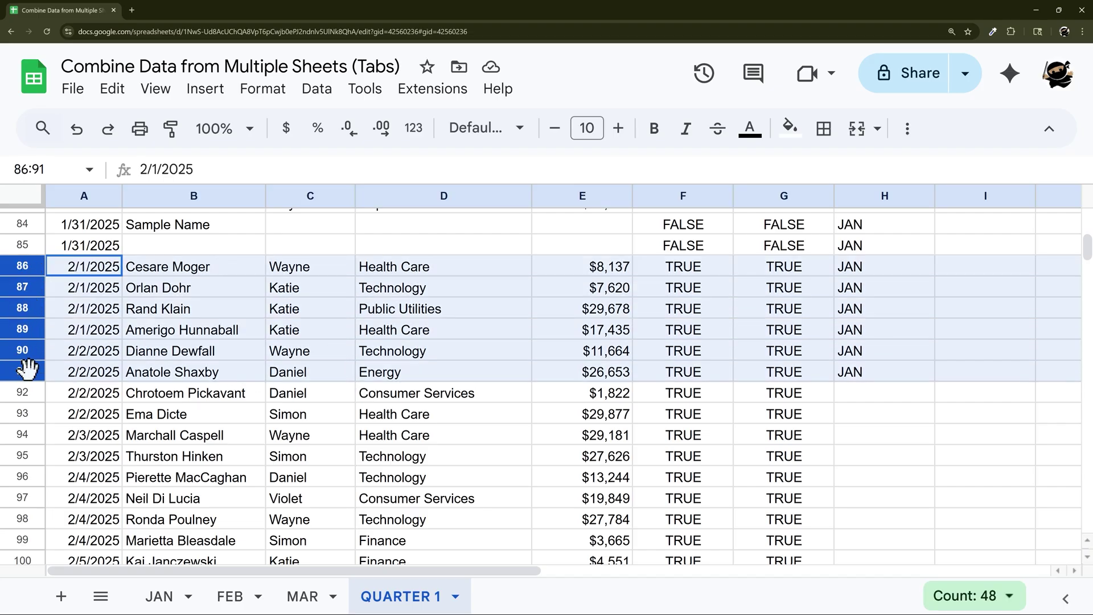
{"action": "left_click", "coordinate": [871, 372]}
{"action": "scroll", "coordinate": [912, 364], "scroll_direction": "up", "scroll_amount": 20}
{"action": "left_click", "coordinate": [874, 251], "text": "shift"}
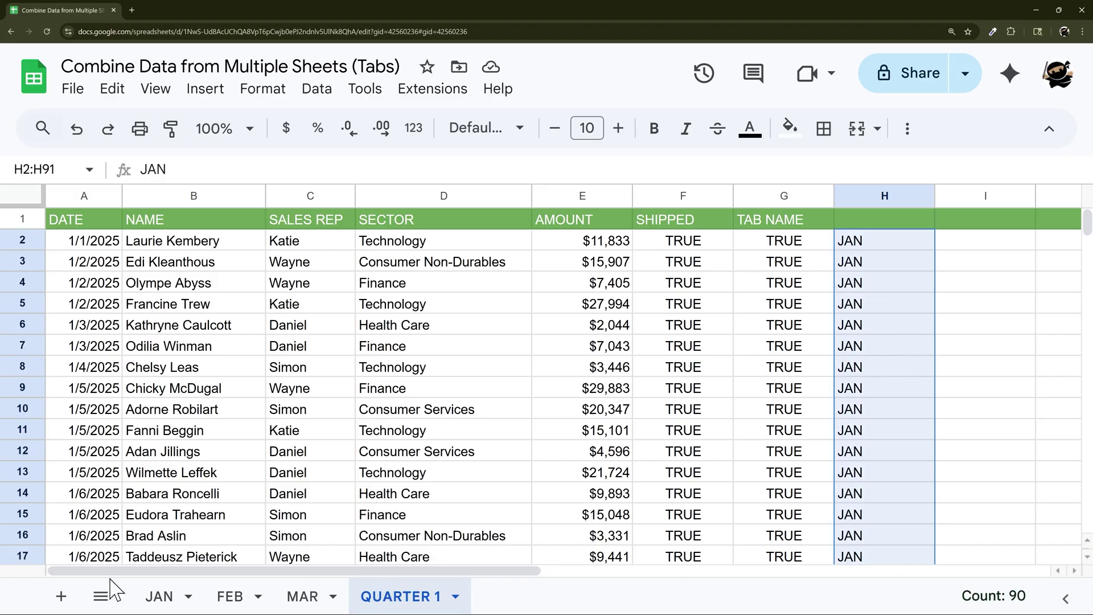
{"action": "left_click", "coordinate": [155, 595]}
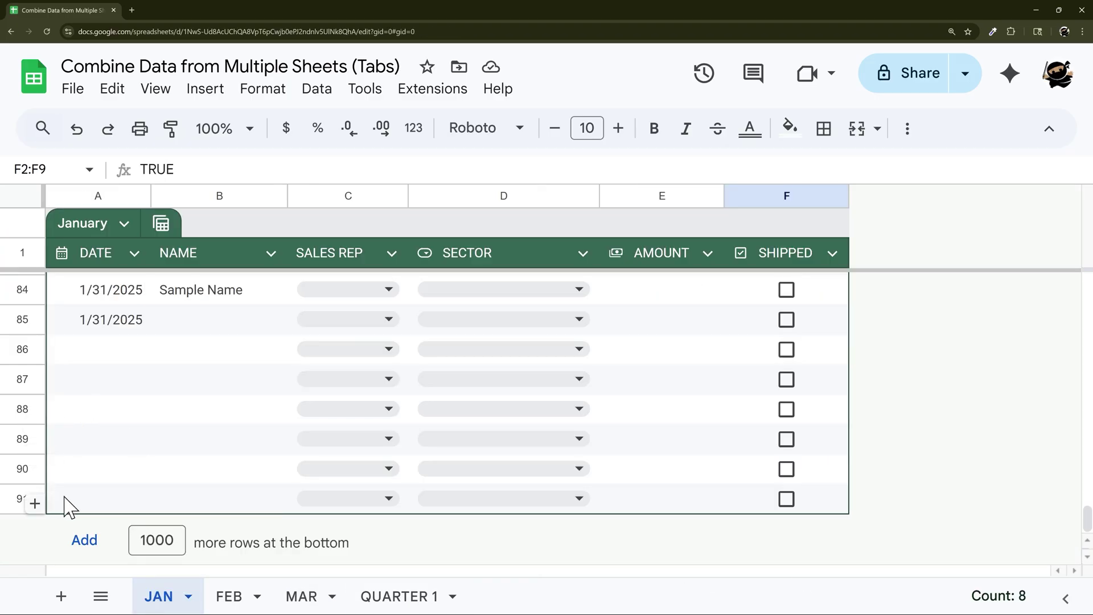
{"action": "left_click", "coordinate": [22, 252]}
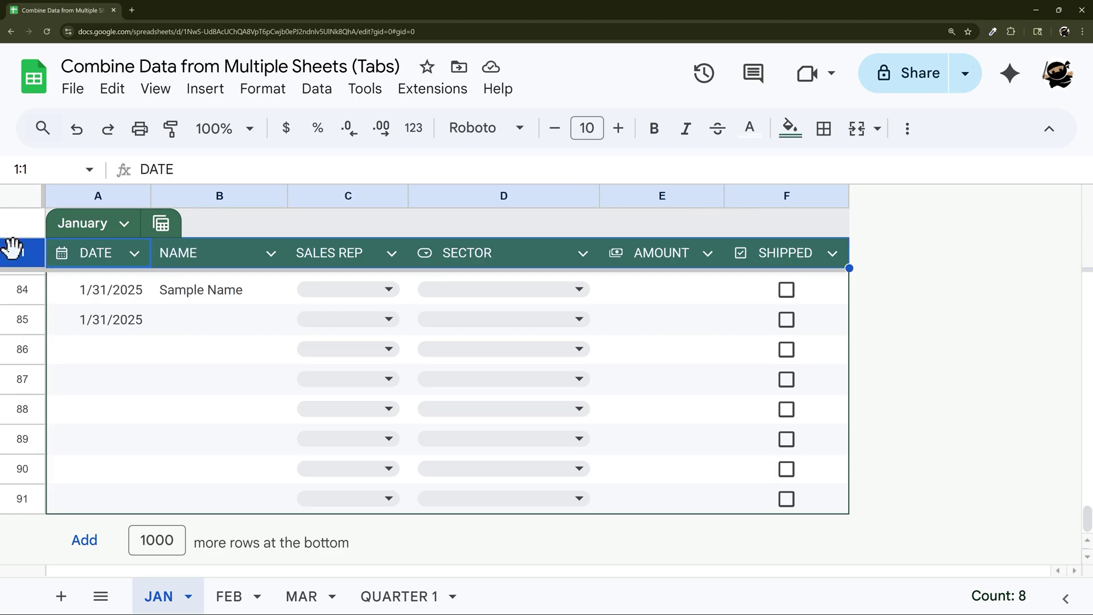
{"action": "left_click", "coordinate": [380, 599]}
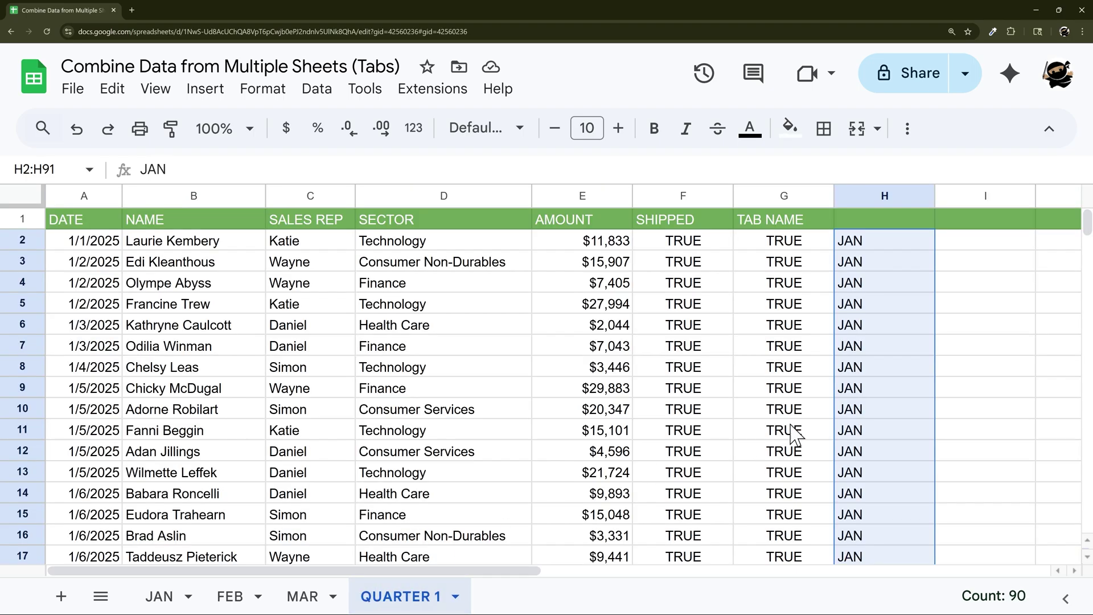
{"action": "left_click", "coordinate": [882, 246]}
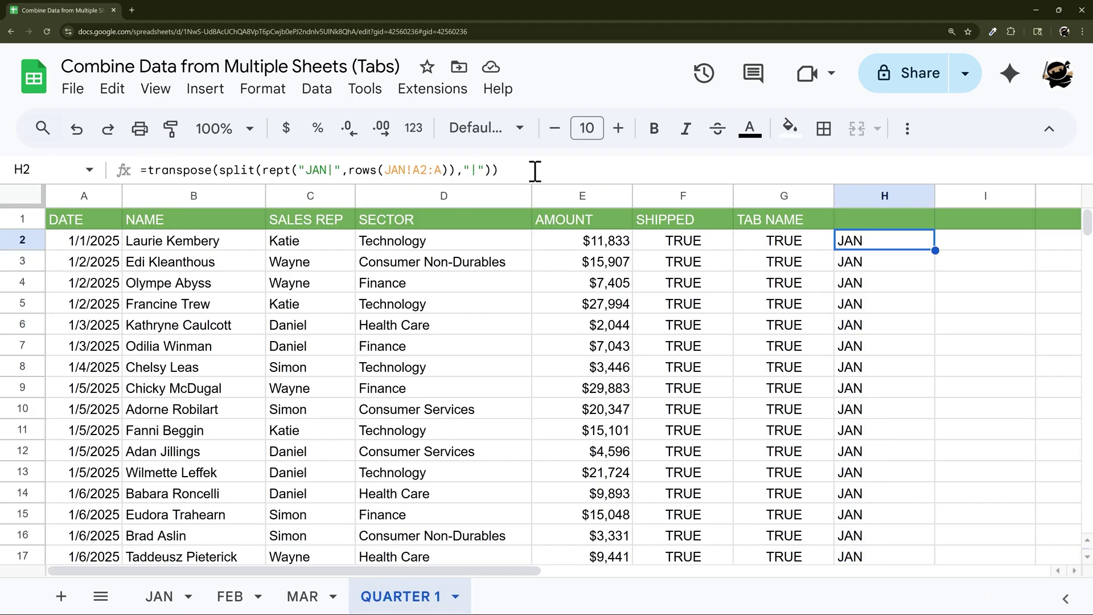
Step: Move H2's JAN transpose(split(rept())) expression into the A2 query, replacing JAN!F2:F, and clear H2
{"action": "left_click_drag", "start_coordinate": [498, 170], "coordinate": [152, 170]}
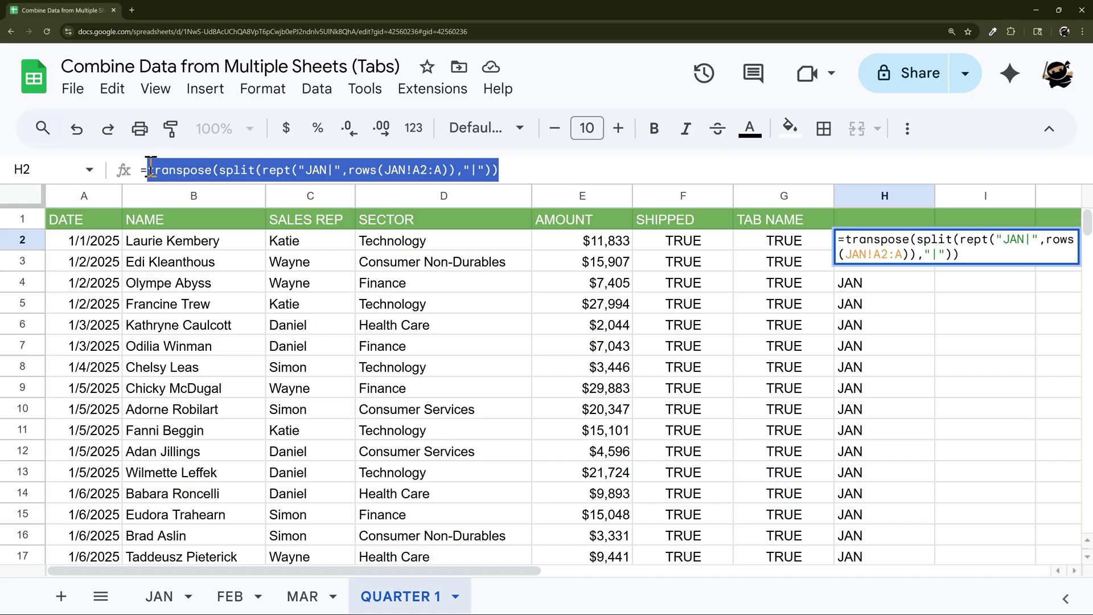
{"action": "key", "text": "BackSpace"}
{"action": "key", "text": "BackSpace"}
{"action": "key", "text": "Return"}
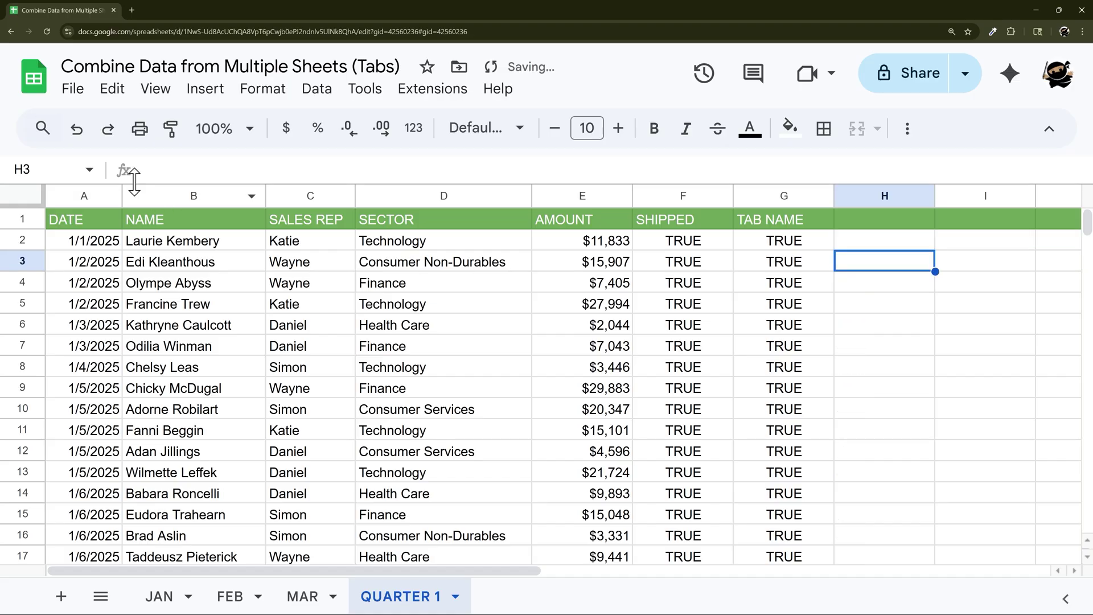
{"action": "left_click", "coordinate": [116, 242]}
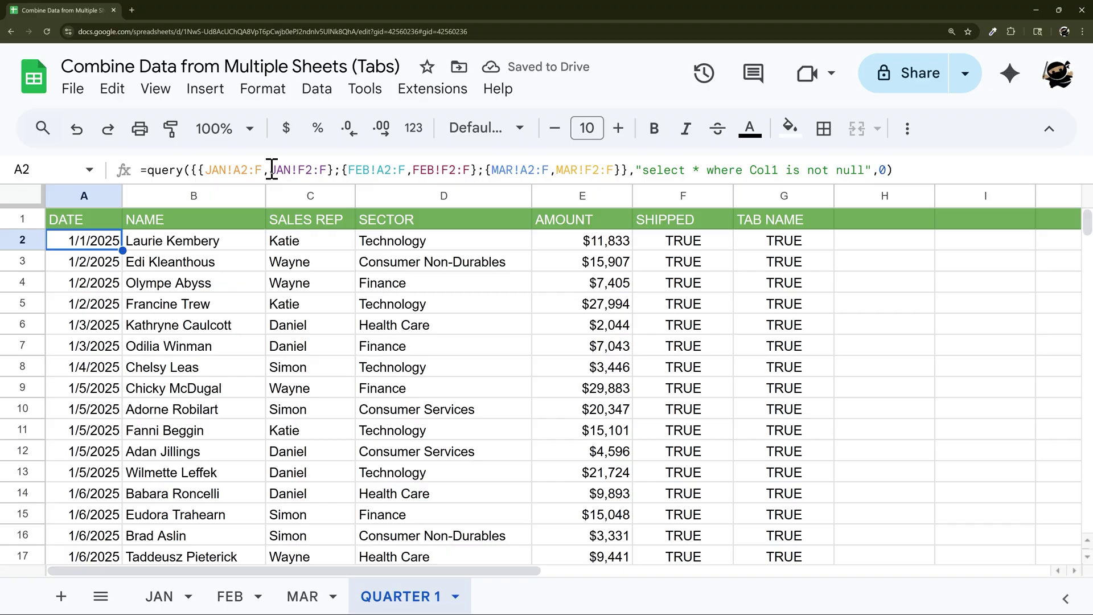
{"action": "left_click_drag", "start_coordinate": [270, 170], "coordinate": [320, 173]}
{"action": "type", "text": "transpose(split(rept(\"JAN|\",rows(JAN!A2:A)),\"|\"))"}
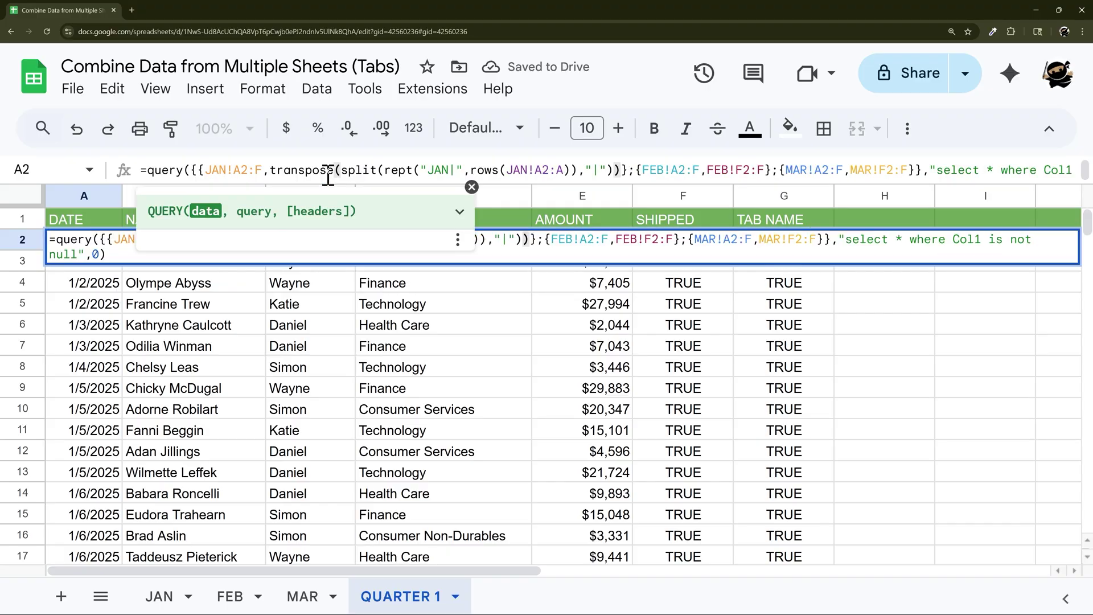
{"action": "key", "text": "Return"}
{"action": "key", "text": "Up"}
Step: Inspect the QUARTER 1 results, where TAB NAME still shows blank, and reselect A2
{"action": "scroll", "coordinate": [734, 315], "scroll_direction": "down", "scroll_amount": 10}
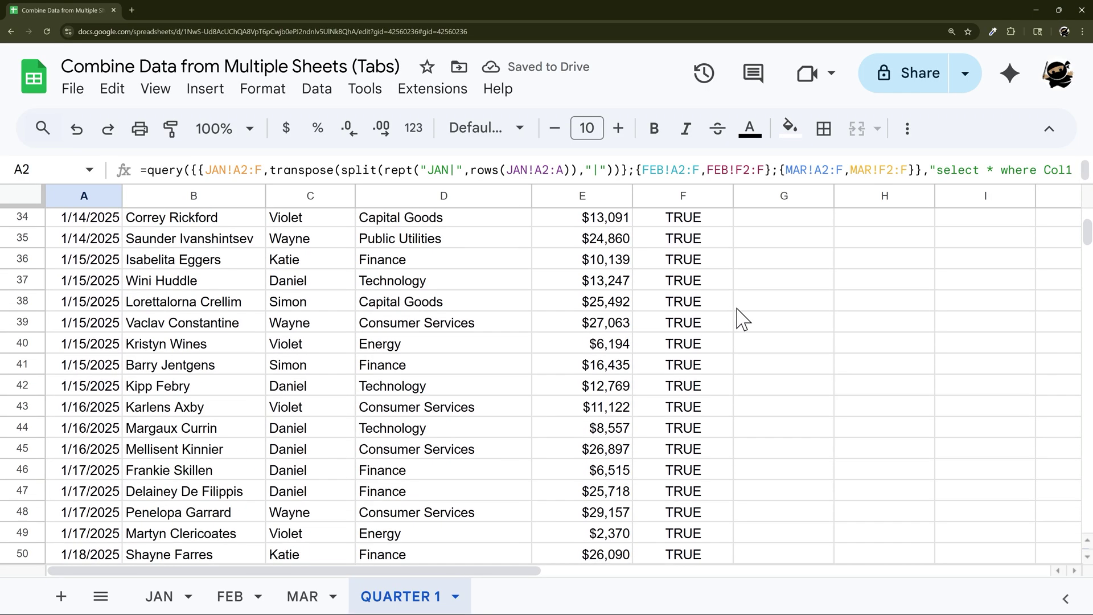
{"action": "scroll", "coordinate": [746, 317], "scroll_direction": "down", "scroll_amount": 15}
{"action": "scroll", "coordinate": [729, 324], "scroll_direction": "up", "scroll_amount": 2}
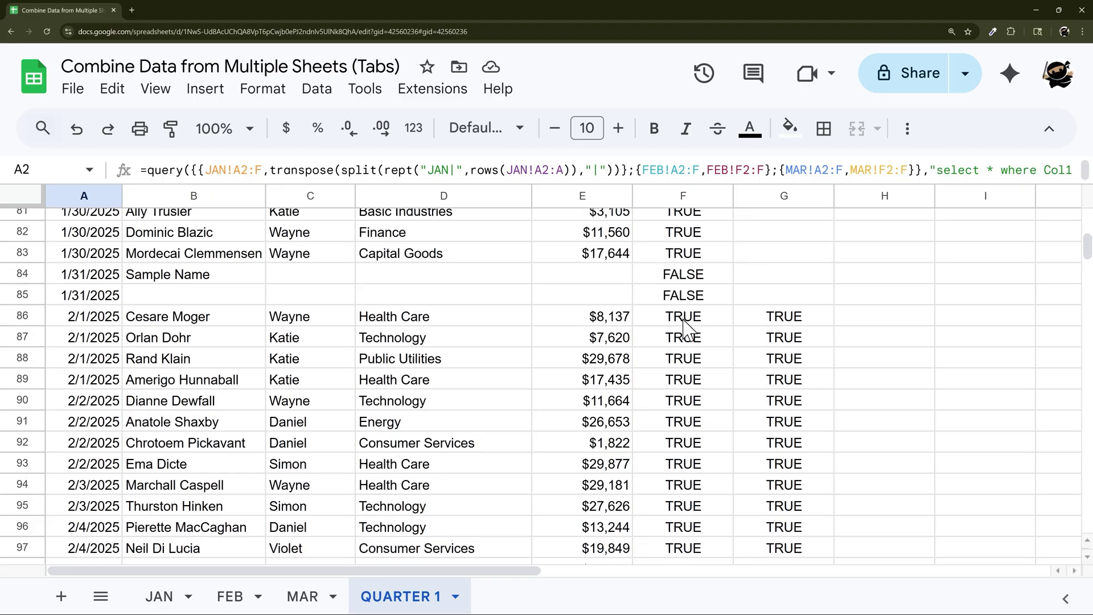
{"action": "left_click_drag", "start_coordinate": [683, 324], "coordinate": [808, 339]}
{"action": "scroll", "coordinate": [232, 288], "scroll_direction": "up", "scroll_amount": 20}
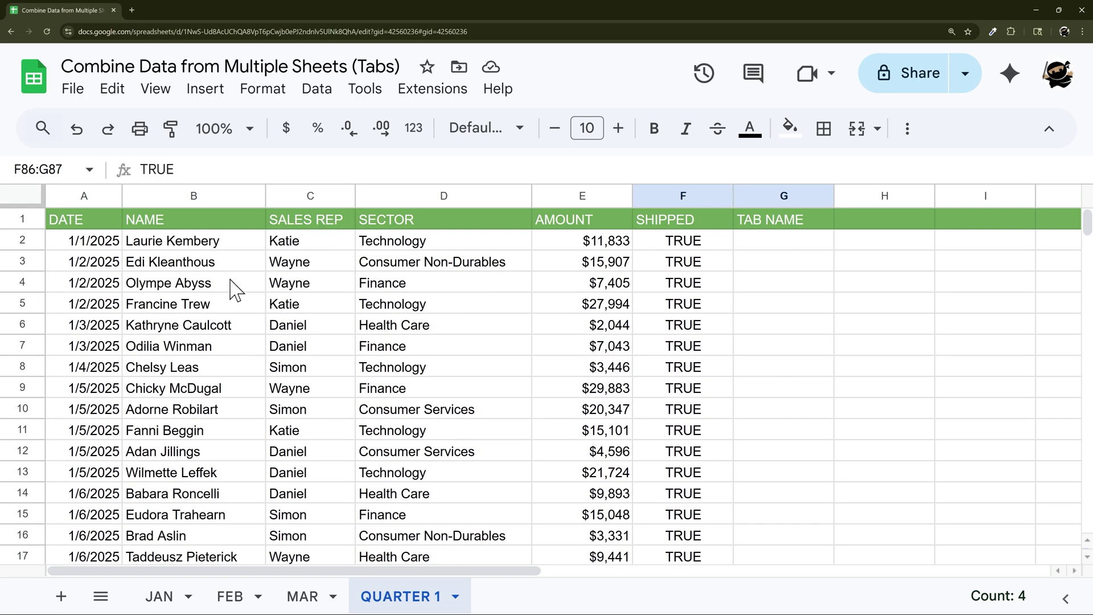
{"action": "left_click", "coordinate": [111, 247]}
Step: Copy the JAN label expression and paste it over FEB!F2:F and MAR!F2:F in the query
{"action": "left_click", "coordinate": [277, 171]}
{"action": "left_click_drag", "start_coordinate": [272, 170], "coordinate": [622, 165]}
{"action": "key", "text": "ctrl+c"}
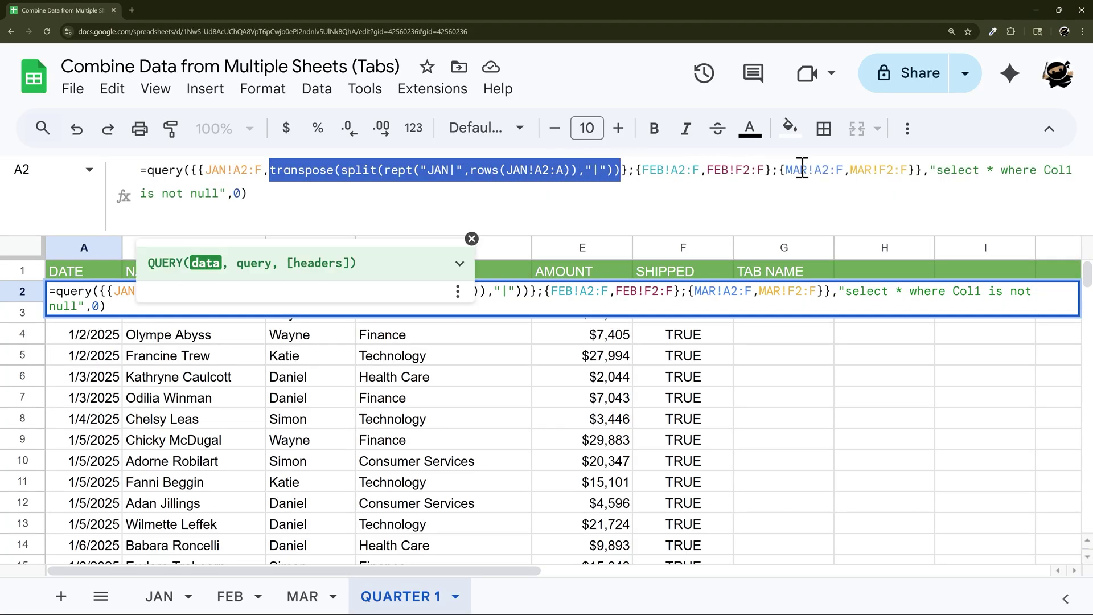
{"action": "left_click_drag", "start_coordinate": [707, 169], "coordinate": [765, 169]}
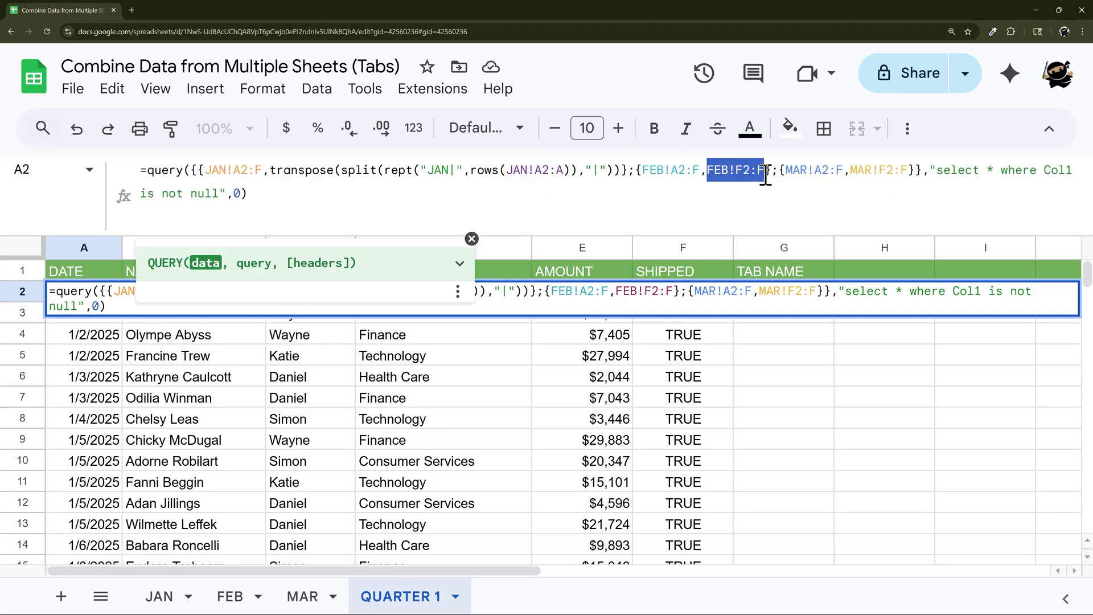
{"action": "key", "text": "ctrl+v"}
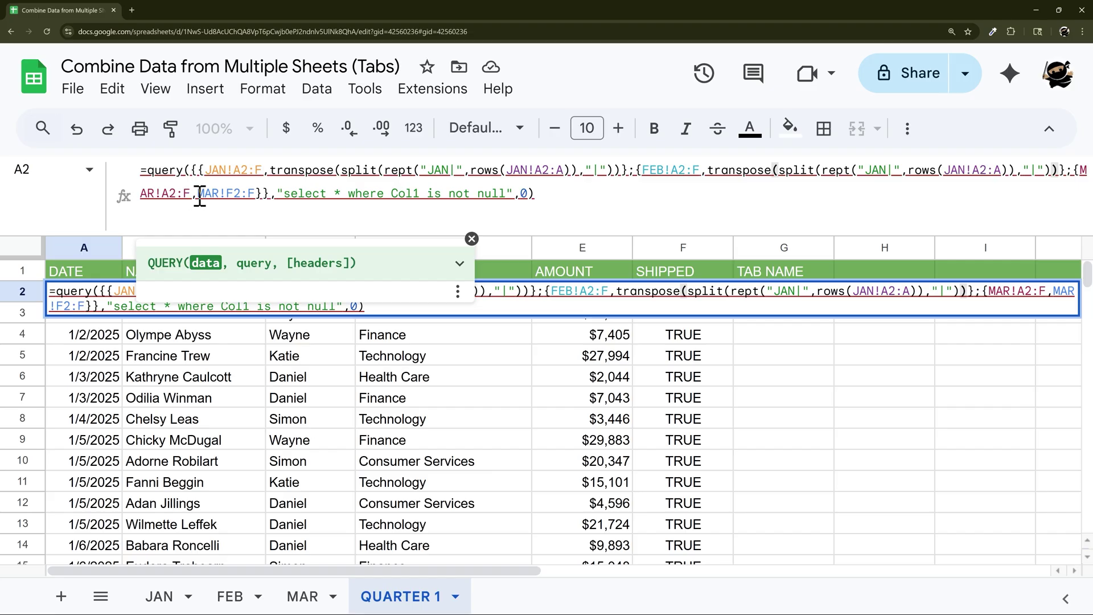
{"action": "left_click_drag", "start_coordinate": [199, 195], "coordinate": [255, 194]}
{"action": "key", "text": "ctrl+v"}
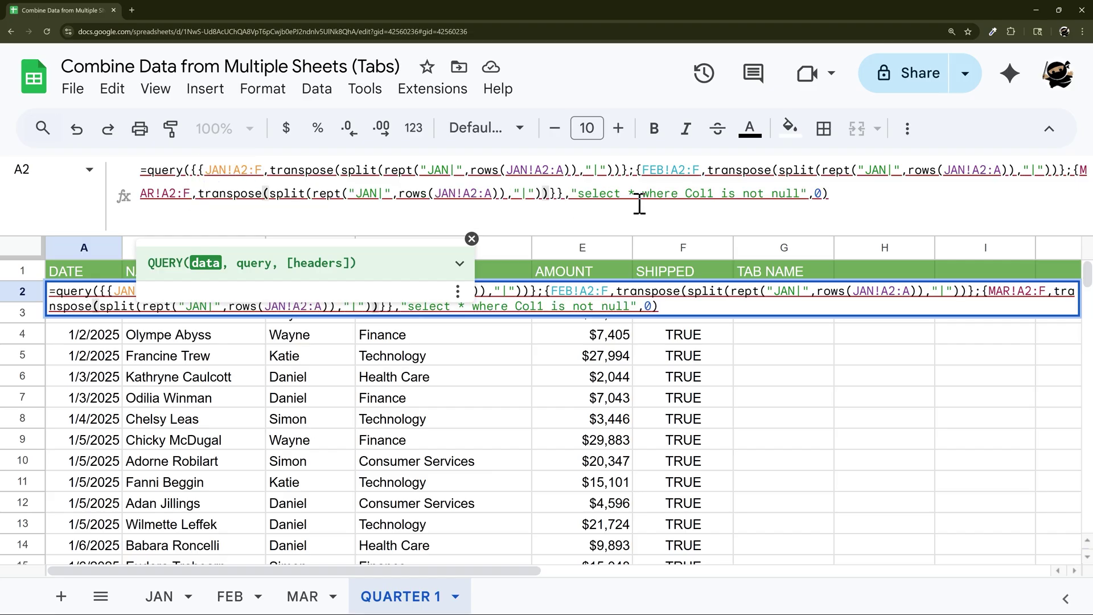
Step: Change the pasted copies to rept("FEB|",rows(FEB!A2:A)) and rept("MAR|",rows(MAR!A2:A)), then commit
{"action": "double_click", "coordinate": [889, 170]}
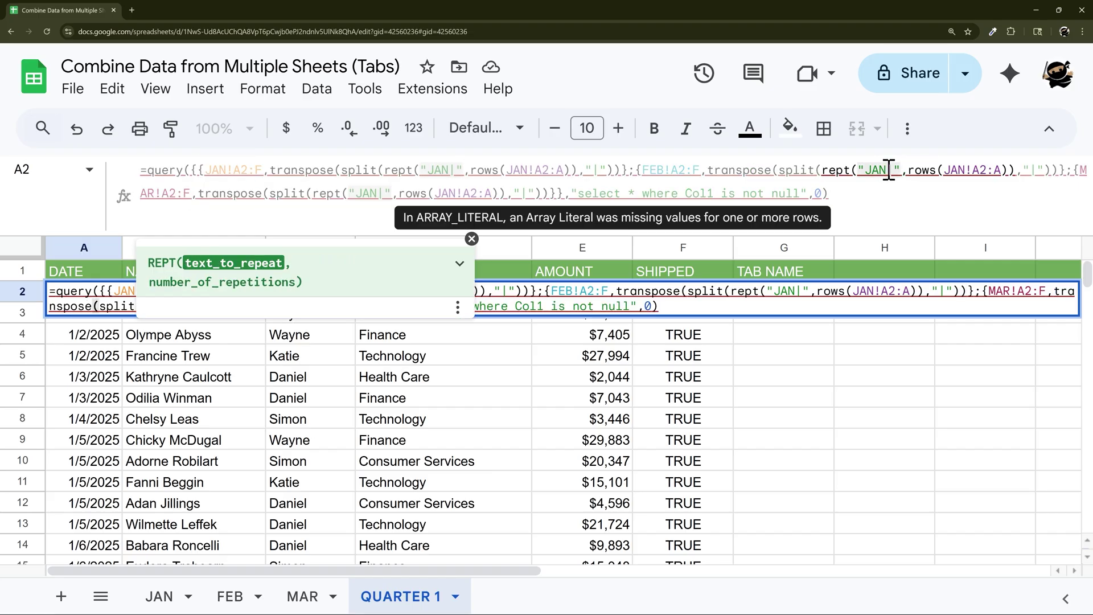
{"action": "type", "text": "FEB"}
{"action": "key", "text": "Right"}
{"action": "key", "text": "Right"}
{"action": "key", "text": "Right"}
{"action": "key", "text": "Right"}
{"action": "key", "text": "Right"}
{"action": "key", "text": "Right"}
{"action": "key", "text": "Right"}
{"action": "key", "text": "Right"}
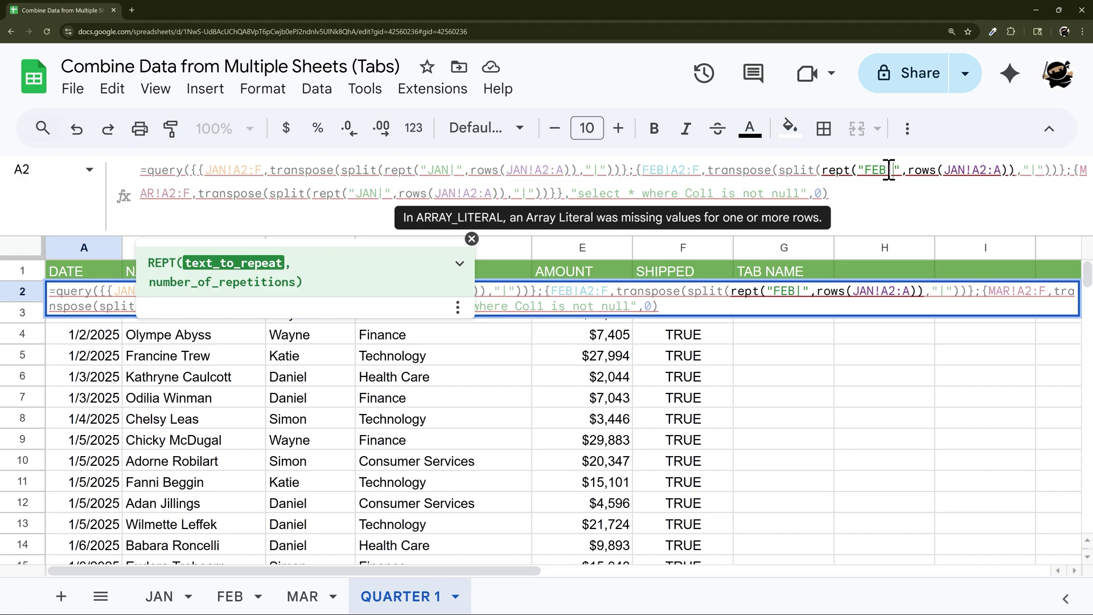
{"action": "type", "text": "FEB"}
{"action": "key", "text": "Delete"}
{"action": "key", "text": "Delete"}
{"action": "key", "text": "Delete"}
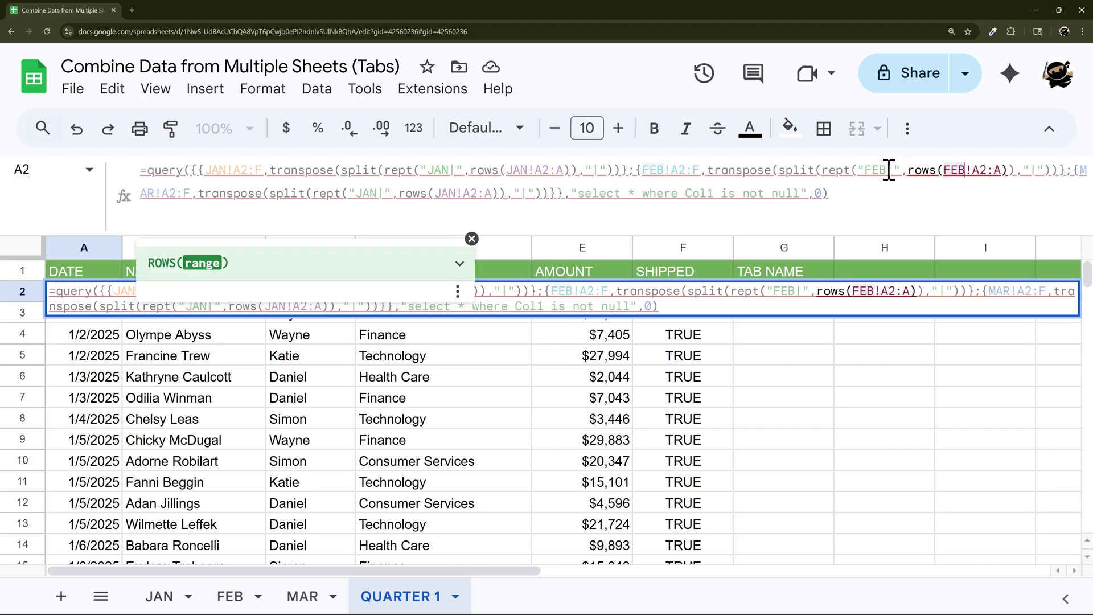
{"action": "key", "text": "Right"}
{"action": "key", "text": "Right"}
{"action": "key", "text": "Right"}
{"action": "key", "text": "Right"}
{"action": "key", "text": "Right"}
{"action": "key", "text": "Right"}
{"action": "key", "text": "Right"}
{"action": "key", "text": "Right"}
{"action": "key", "text": "Right"}
{"action": "key", "text": "Right"}
{"action": "key", "text": "Right"}
{"action": "key", "text": "Right"}
{"action": "key", "text": "Right"}
{"action": "key", "text": "Right"}
{"action": "key", "text": "Right"}
{"action": "key", "text": "Right"}
{"action": "key", "text": "Right"}
{"action": "key", "text": "Right"}
{"action": "key", "text": "Right"}
{"action": "key", "text": "Right"}
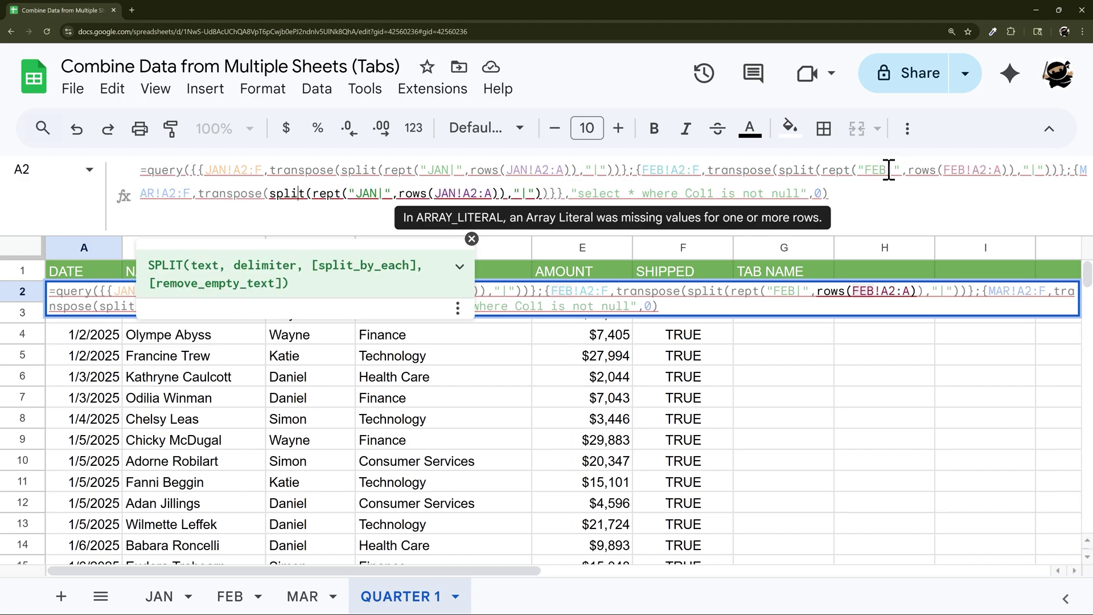
{"action": "type", "text": "MAR"}
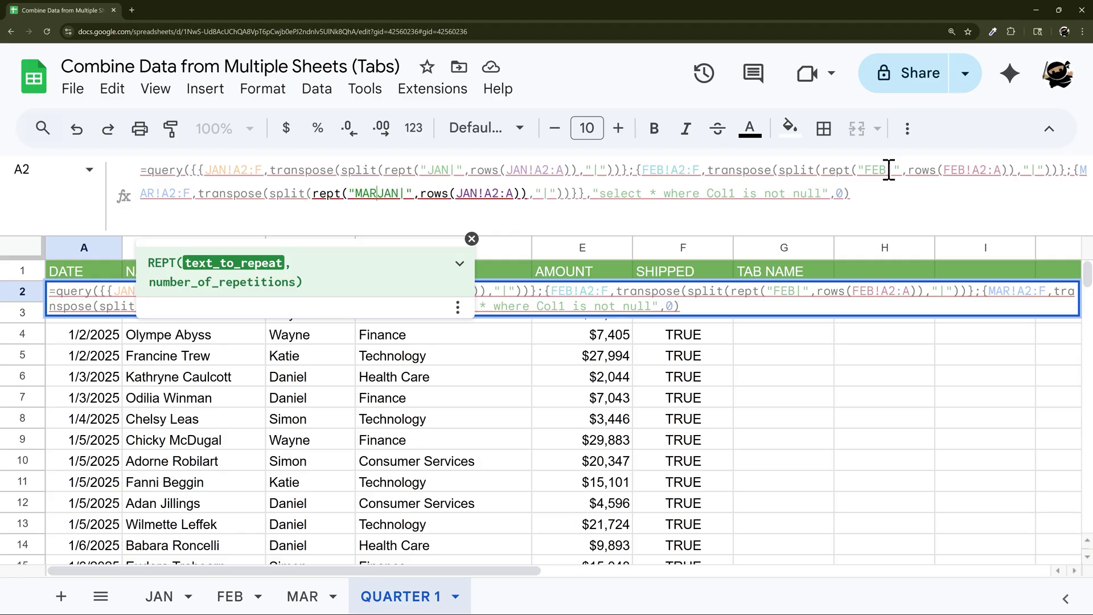
{"action": "key", "text": "Delete"}
{"action": "key", "text": "Delete"}
{"action": "key", "text": "Delete"}
{"action": "key", "text": "Right"}
{"action": "key", "text": "Right"}
{"action": "key", "text": "Right"}
{"action": "key", "text": "Right"}
{"action": "key", "text": "Right"}
{"action": "key", "text": "Right"}
{"action": "key", "text": "Right"}
{"action": "key", "text": "Right"}
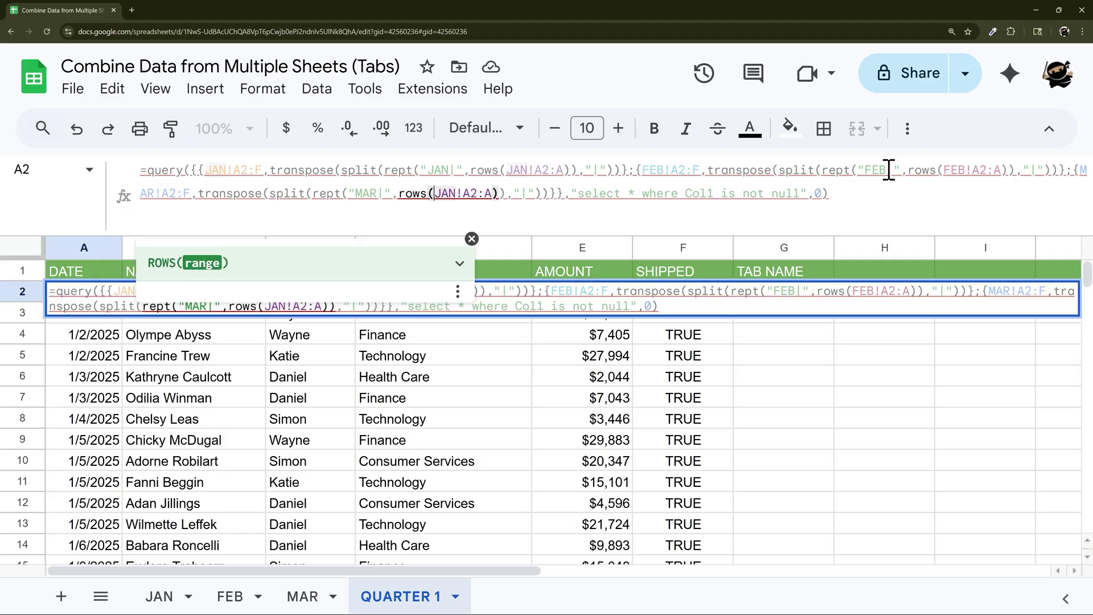
{"action": "type", "text": "MAR"}
{"action": "key", "text": "Delete"}
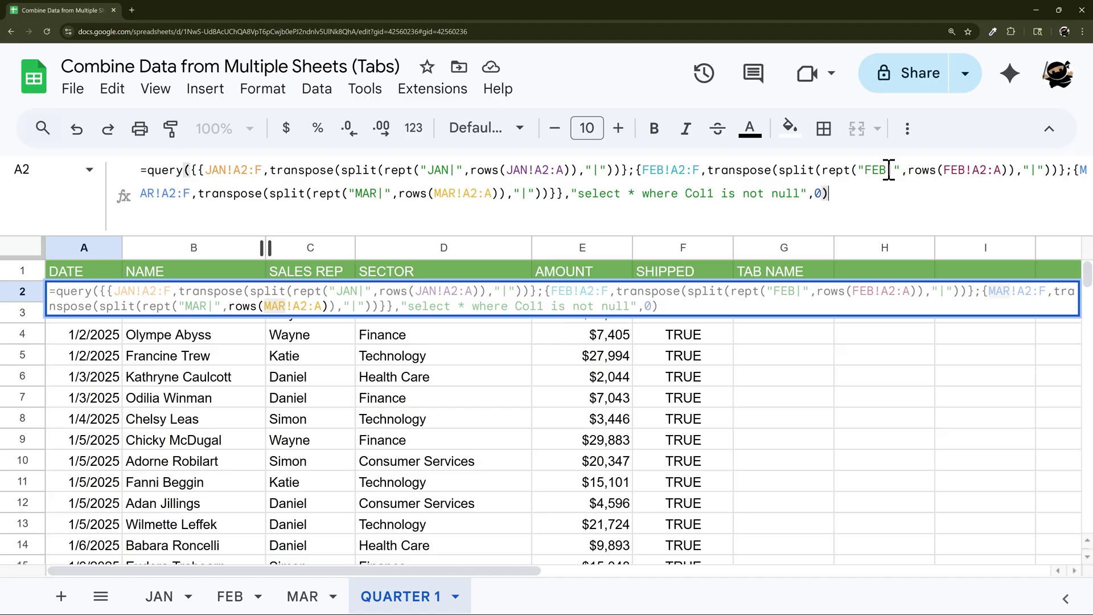
{"action": "key", "text": "Return"}
{"action": "left_click_drag", "start_coordinate": [573, 237], "coordinate": [499, 92]}
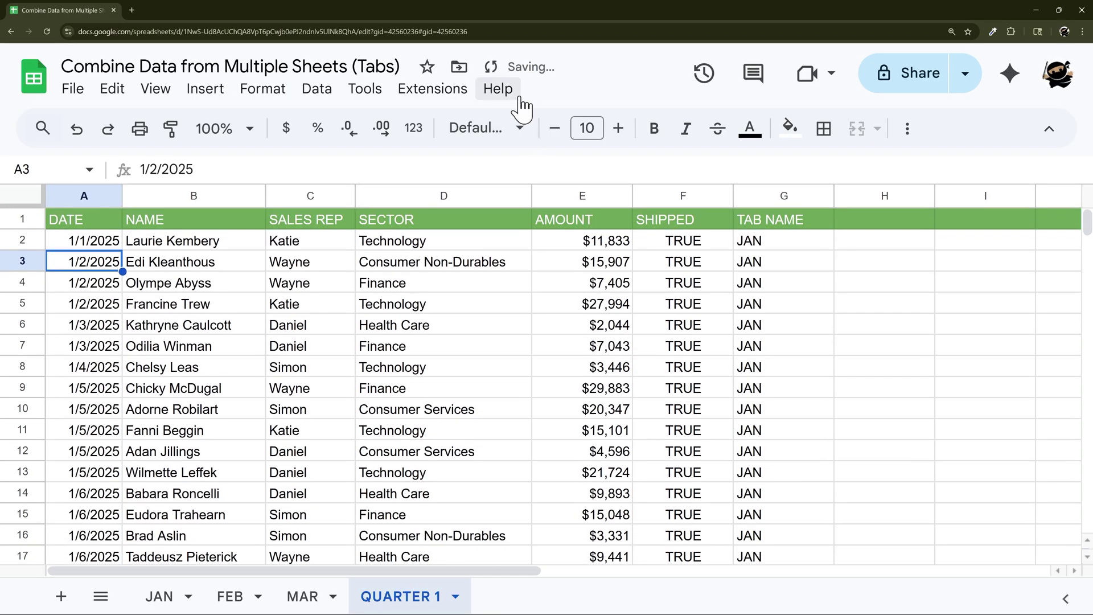
{"action": "left_click", "coordinate": [760, 245]}
{"action": "left_click", "coordinate": [98, 243]}
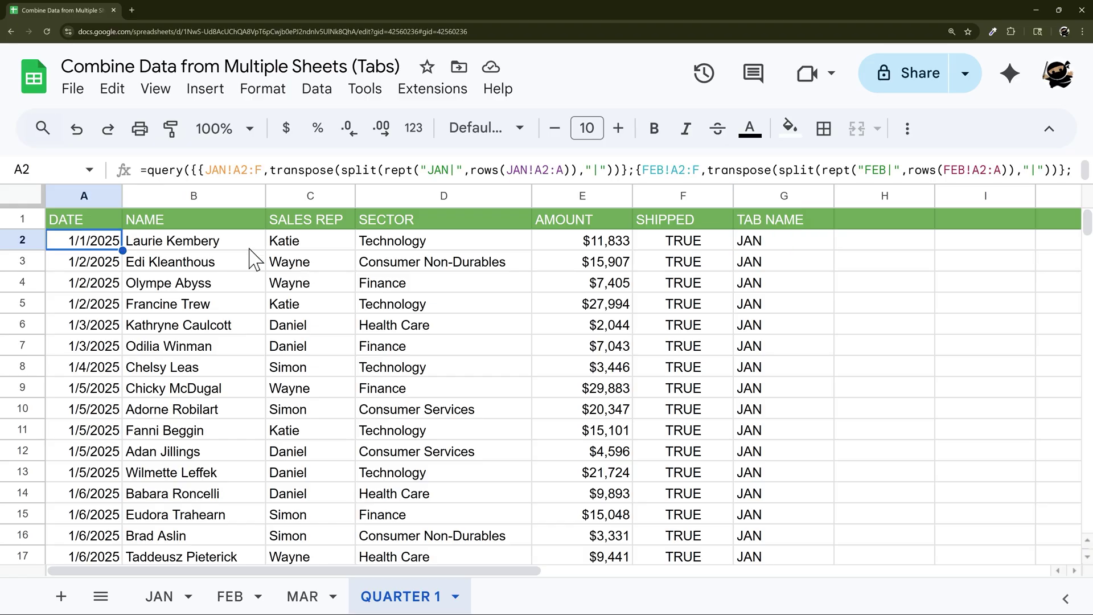
{"action": "left_click", "coordinate": [769, 244]}
{"action": "scroll", "coordinate": [785, 334], "scroll_direction": "down", "scroll_amount": 20}
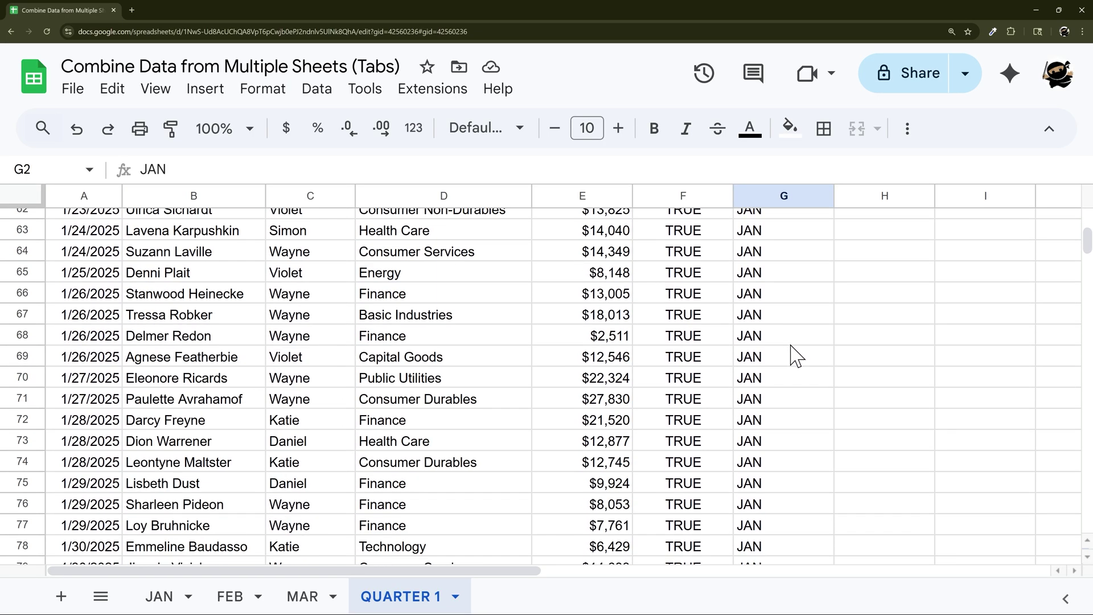
{"action": "scroll", "coordinate": [791, 356], "scroll_direction": "down", "scroll_amount": 8}
{"action": "scroll", "coordinate": [789, 355], "scroll_direction": "up", "scroll_amount": 2}
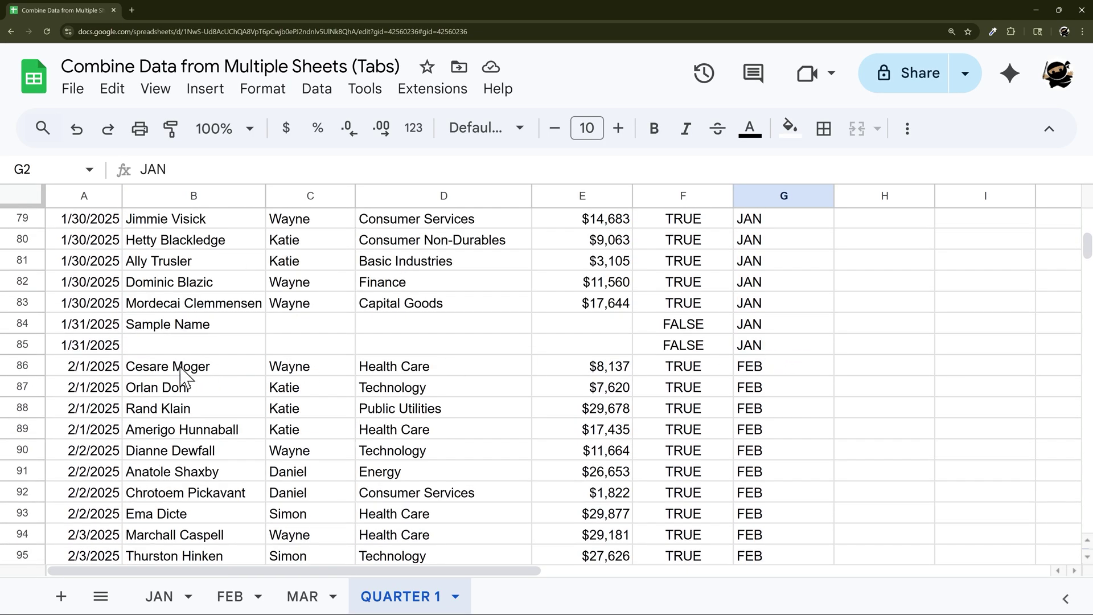
{"action": "left_click", "coordinate": [23, 345]}
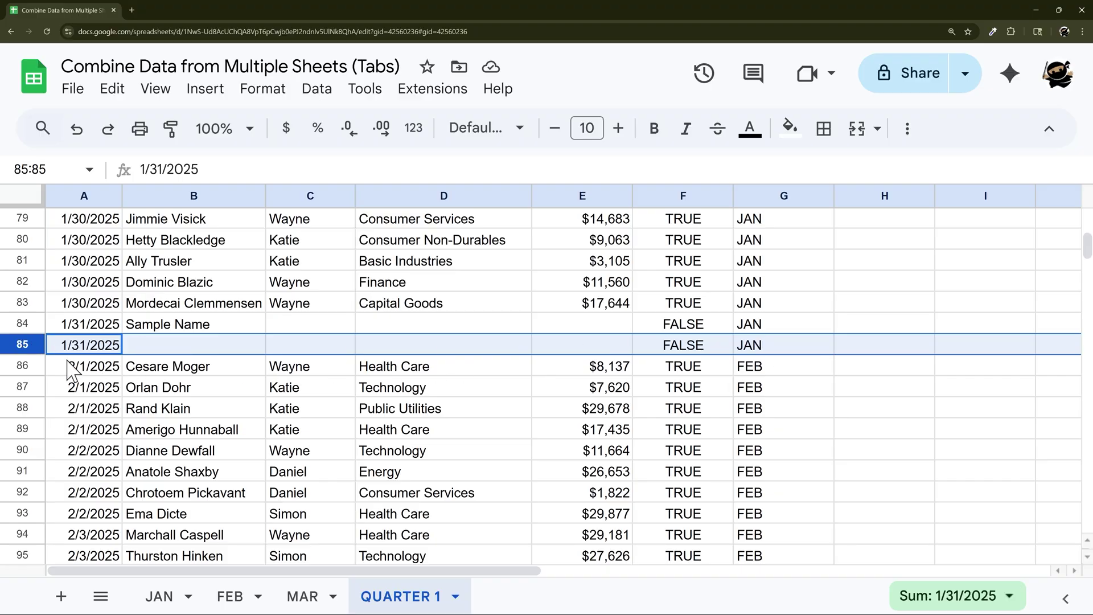
{"action": "left_click", "coordinate": [29, 367]}
{"action": "scroll", "coordinate": [463, 398], "scroll_direction": "down", "scroll_amount": 17}
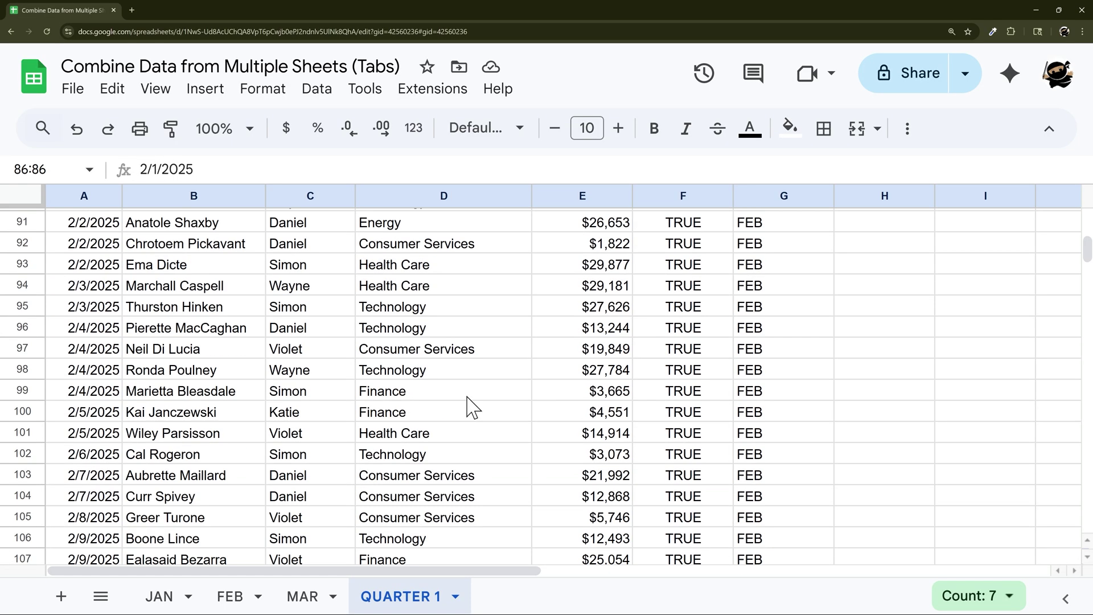
{"action": "scroll", "coordinate": [462, 398], "scroll_direction": "down", "scroll_amount": 13}
{"action": "scroll", "coordinate": [462, 398], "scroll_direction": "up", "scroll_amount": 3}
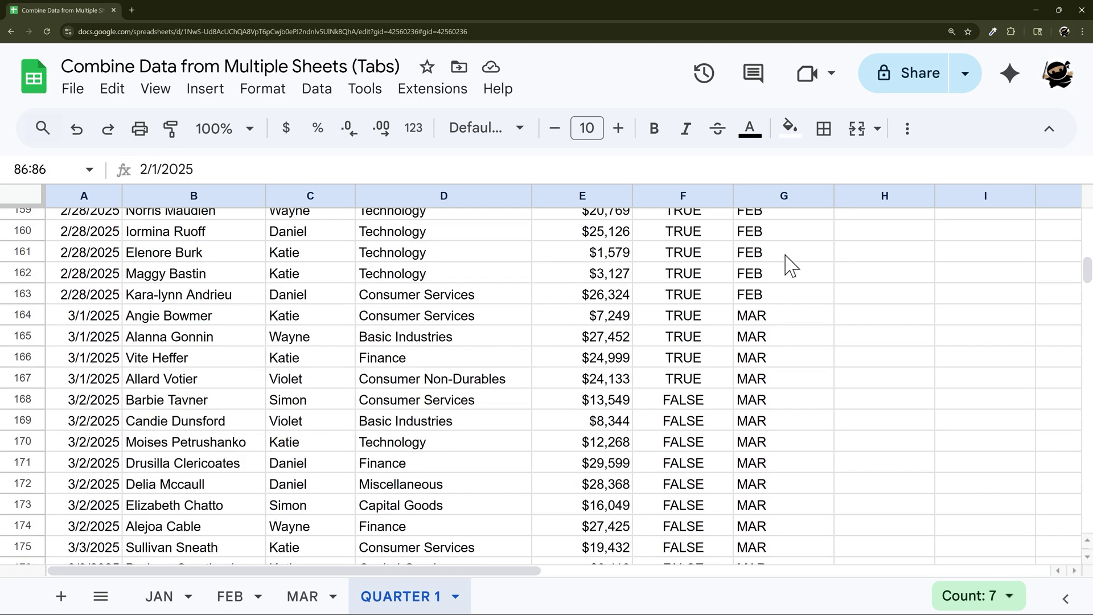
{"action": "left_click", "coordinate": [764, 302]}
{"action": "left_click", "coordinate": [36, 296]}
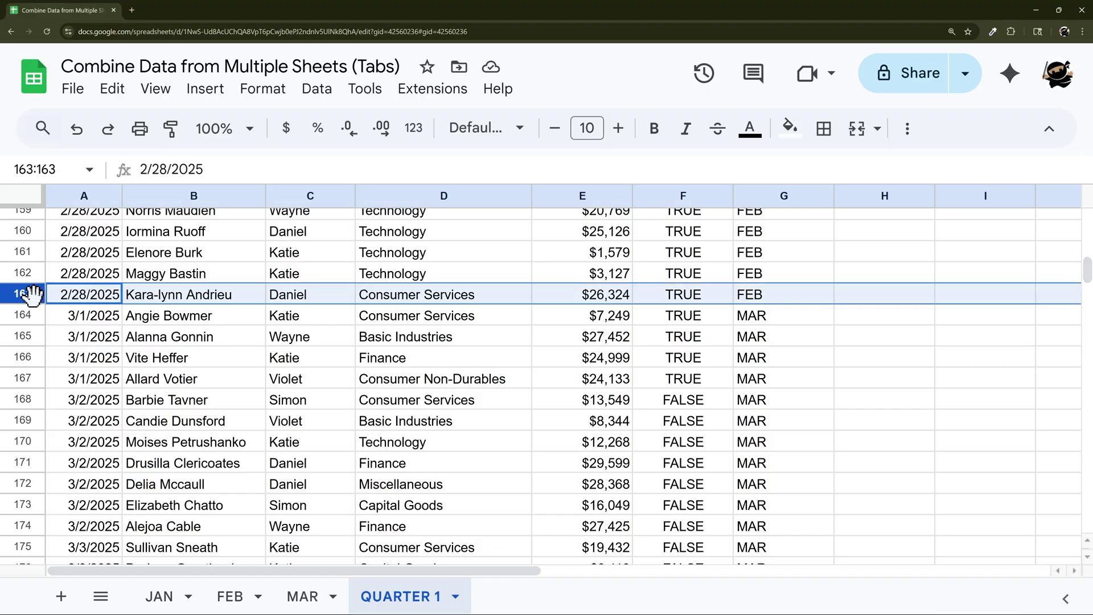
{"action": "left_click", "coordinate": [34, 320]}
{"action": "scroll", "coordinate": [300, 364], "scroll_direction": "down", "scroll_amount": 15}
{"action": "scroll", "coordinate": [300, 364], "scroll_direction": "down", "scroll_amount": 15}
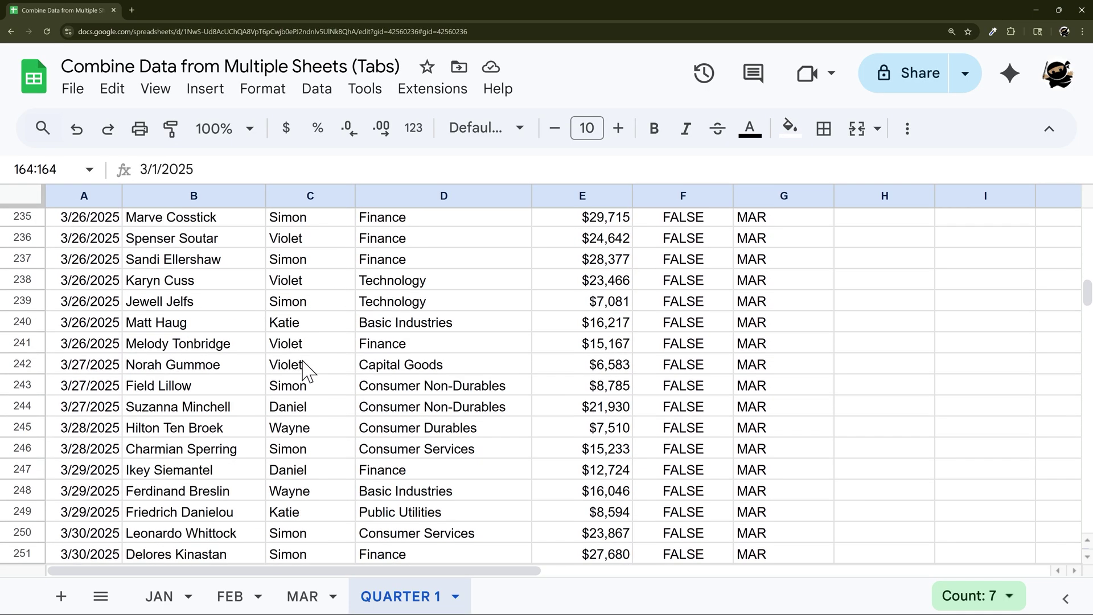
{"action": "scroll", "coordinate": [314, 379], "scroll_direction": "up", "scroll_amount": 20}
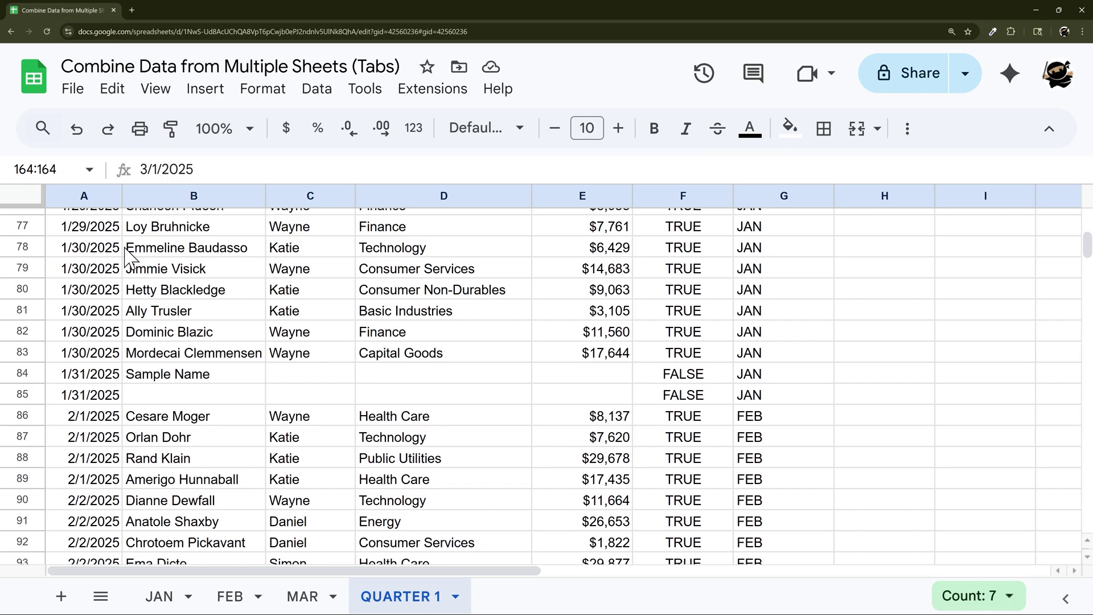
Step: Enlarge A2's formula bar, look over the JAN sheet, and return to QUARTER 1
{"action": "left_click", "coordinate": [108, 241]}
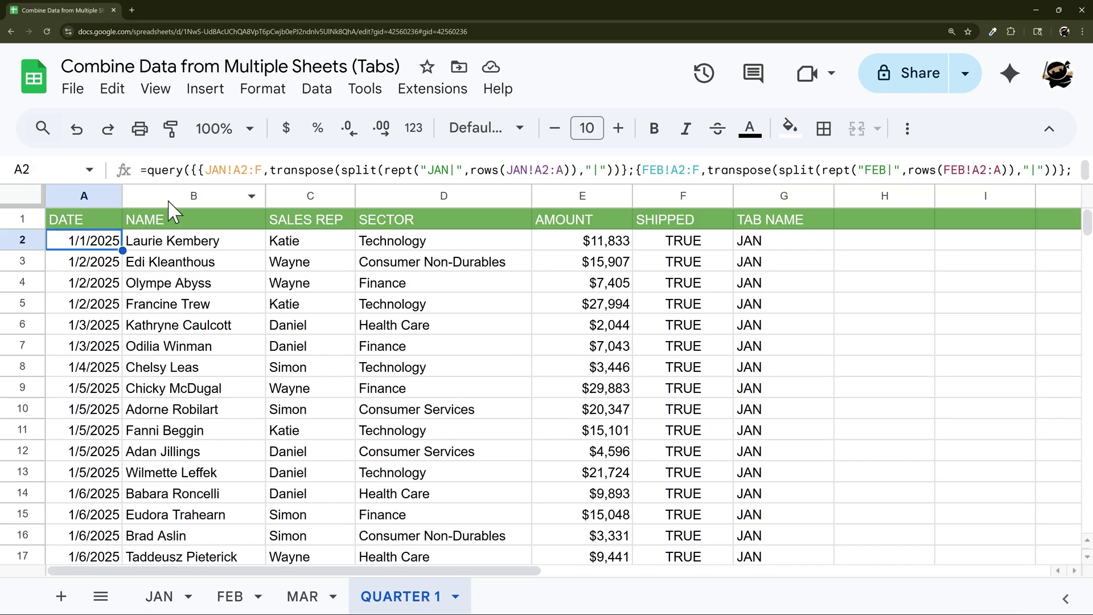
{"action": "left_click_drag", "start_coordinate": [195, 190], "coordinate": [166, 224]}
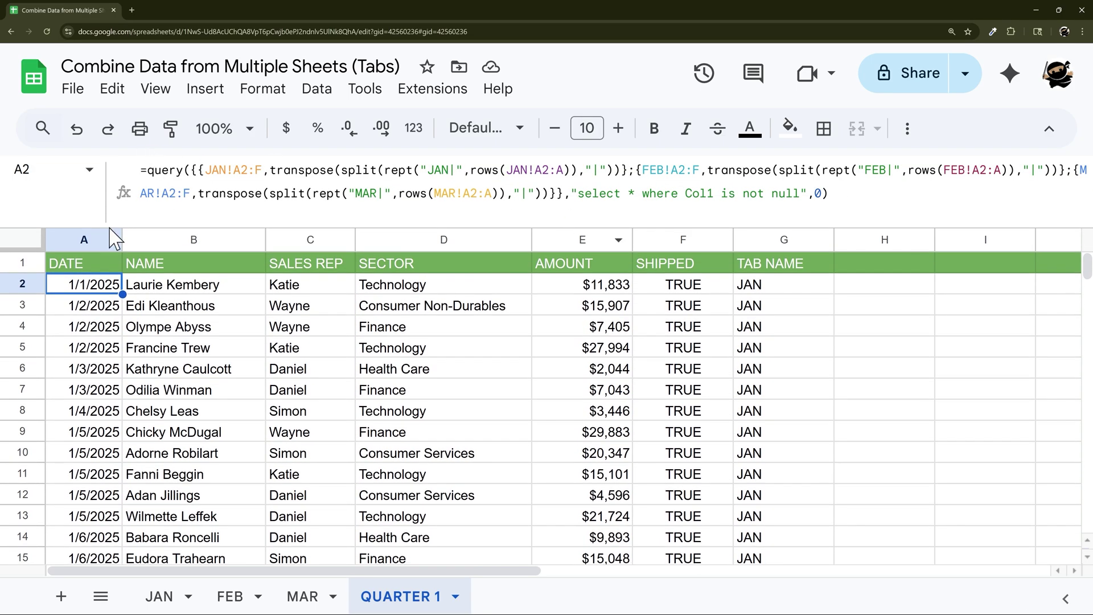
{"action": "left_click", "coordinate": [162, 597]}
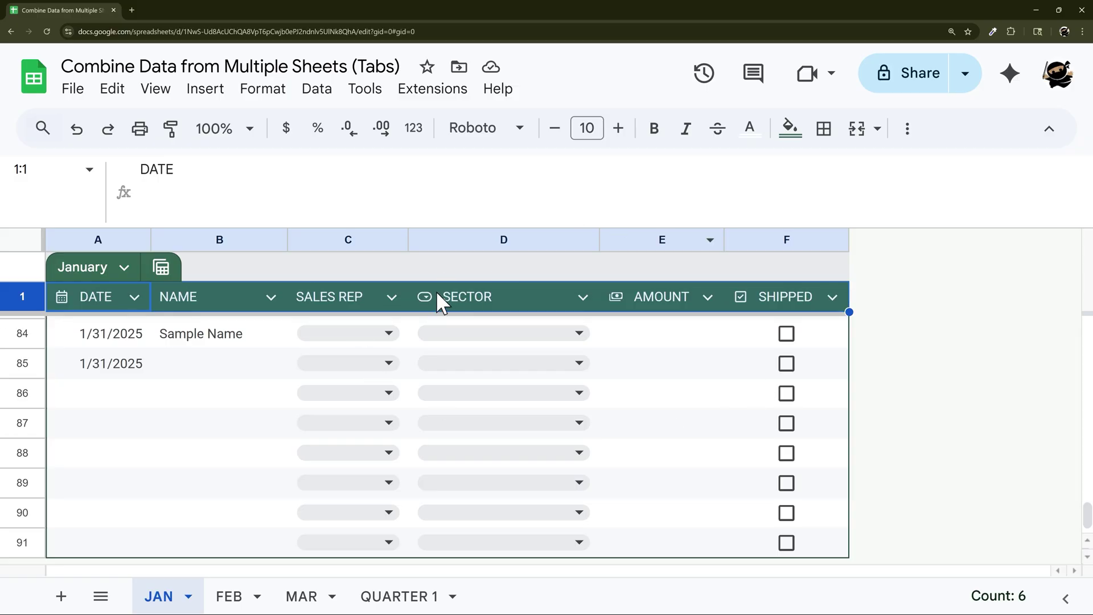
{"action": "left_click_drag", "start_coordinate": [248, 224], "coordinate": [244, 102]}
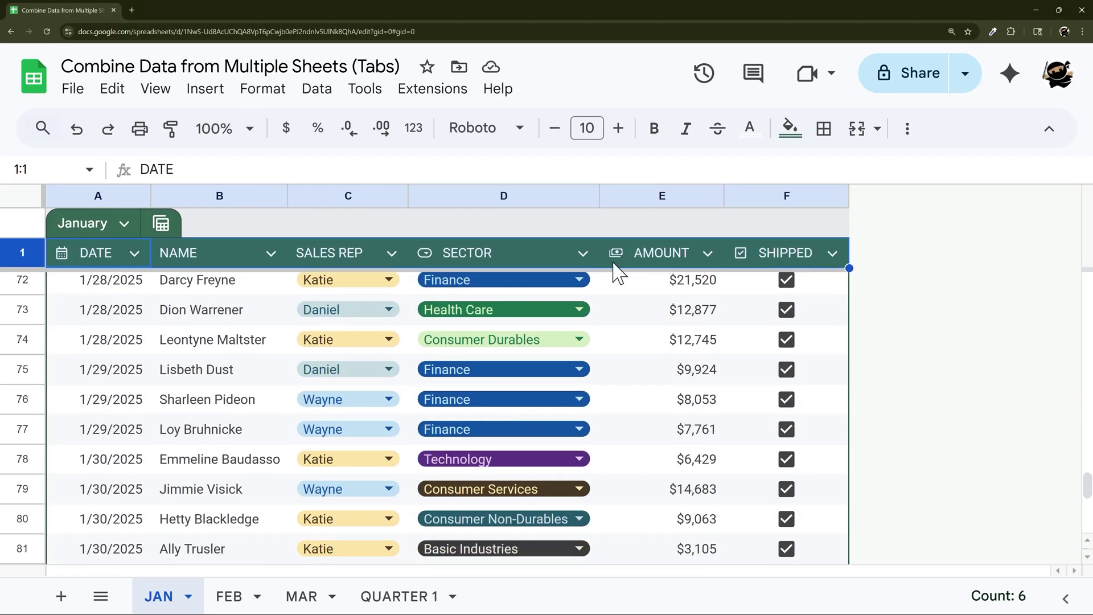
{"action": "scroll", "coordinate": [251, 307], "scroll_direction": "up", "scroll_amount": 20}
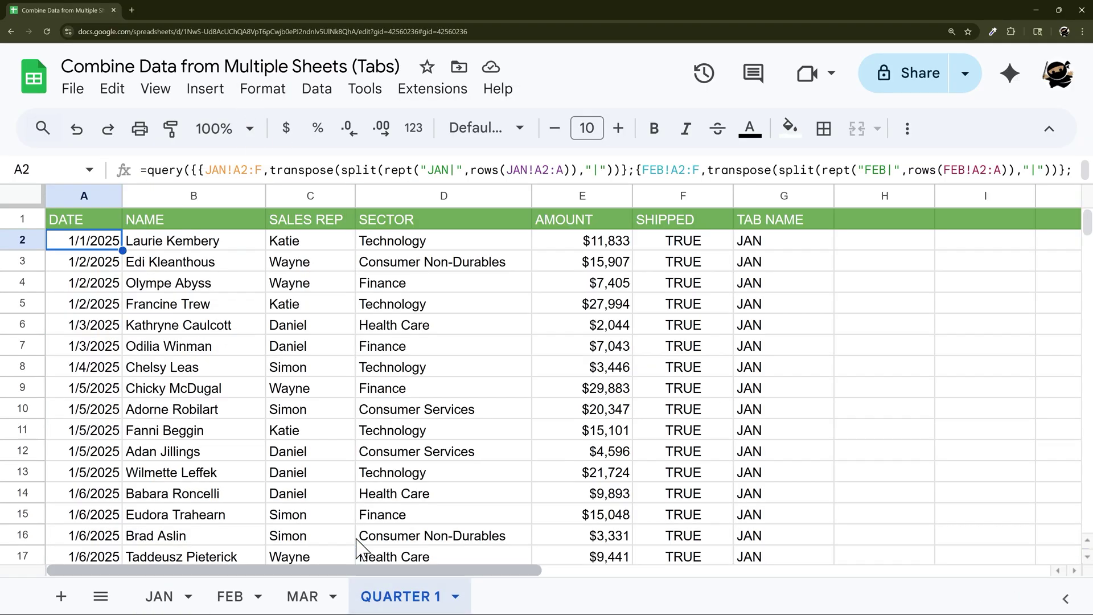
{"action": "left_click", "coordinate": [393, 596]}
Step: Show the full two-line query and highlight its JAN label expression without editing
{"action": "left_click_drag", "start_coordinate": [286, 182], "coordinate": [268, 240]}
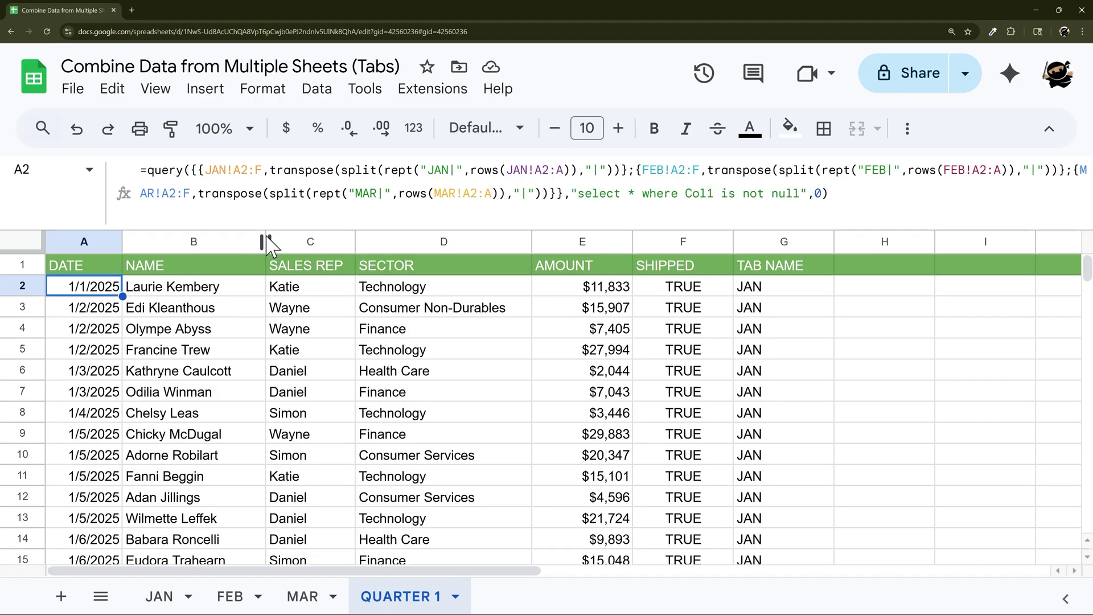
{"action": "left_click_drag", "start_coordinate": [272, 169], "coordinate": [619, 165]}
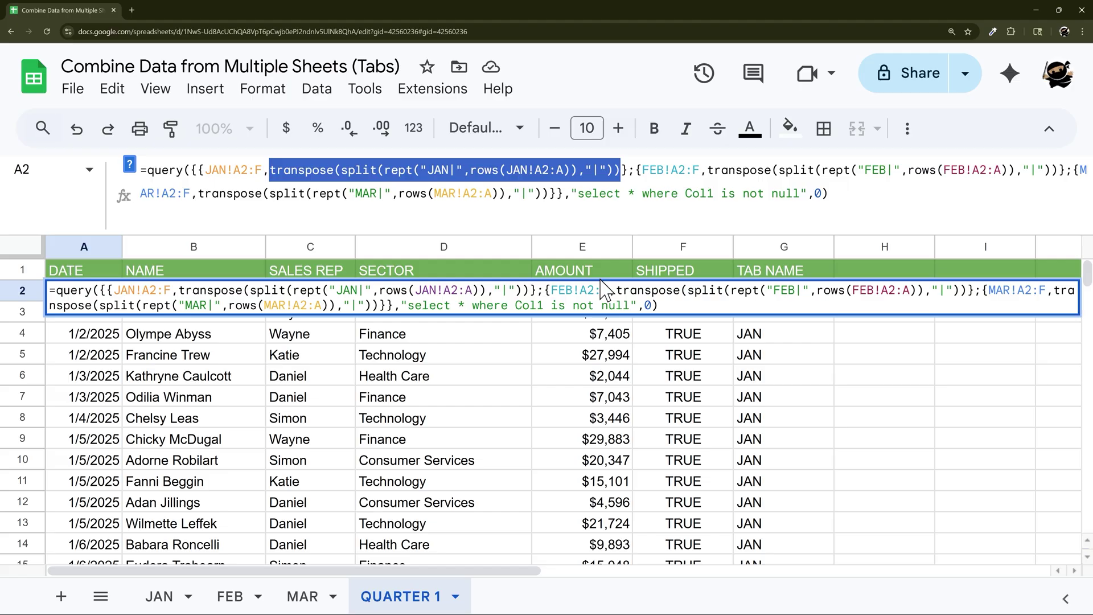
{"action": "key", "text": "Escape"}
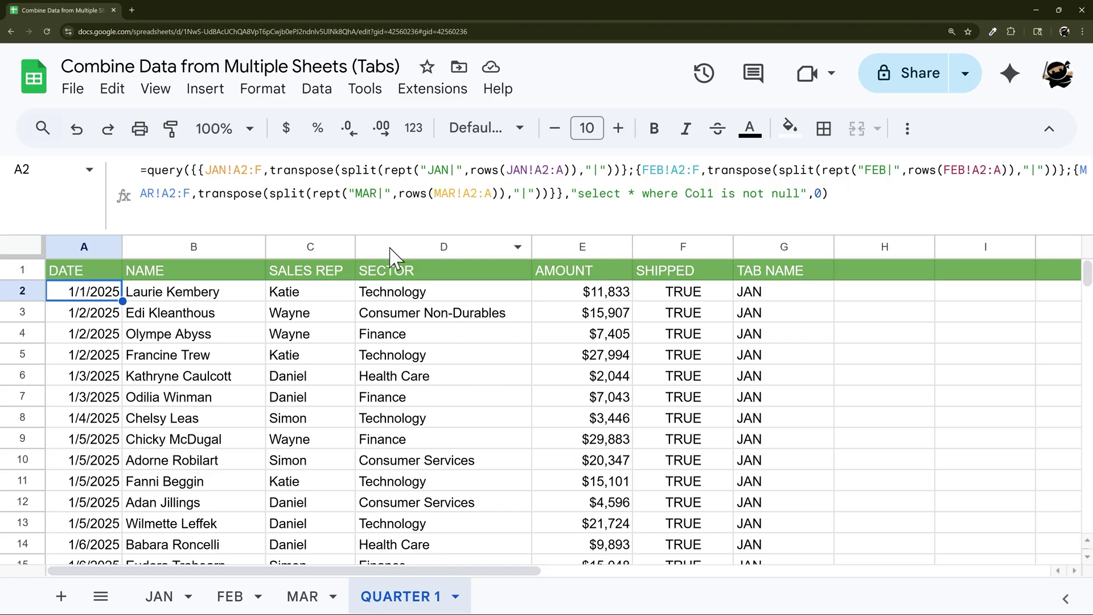